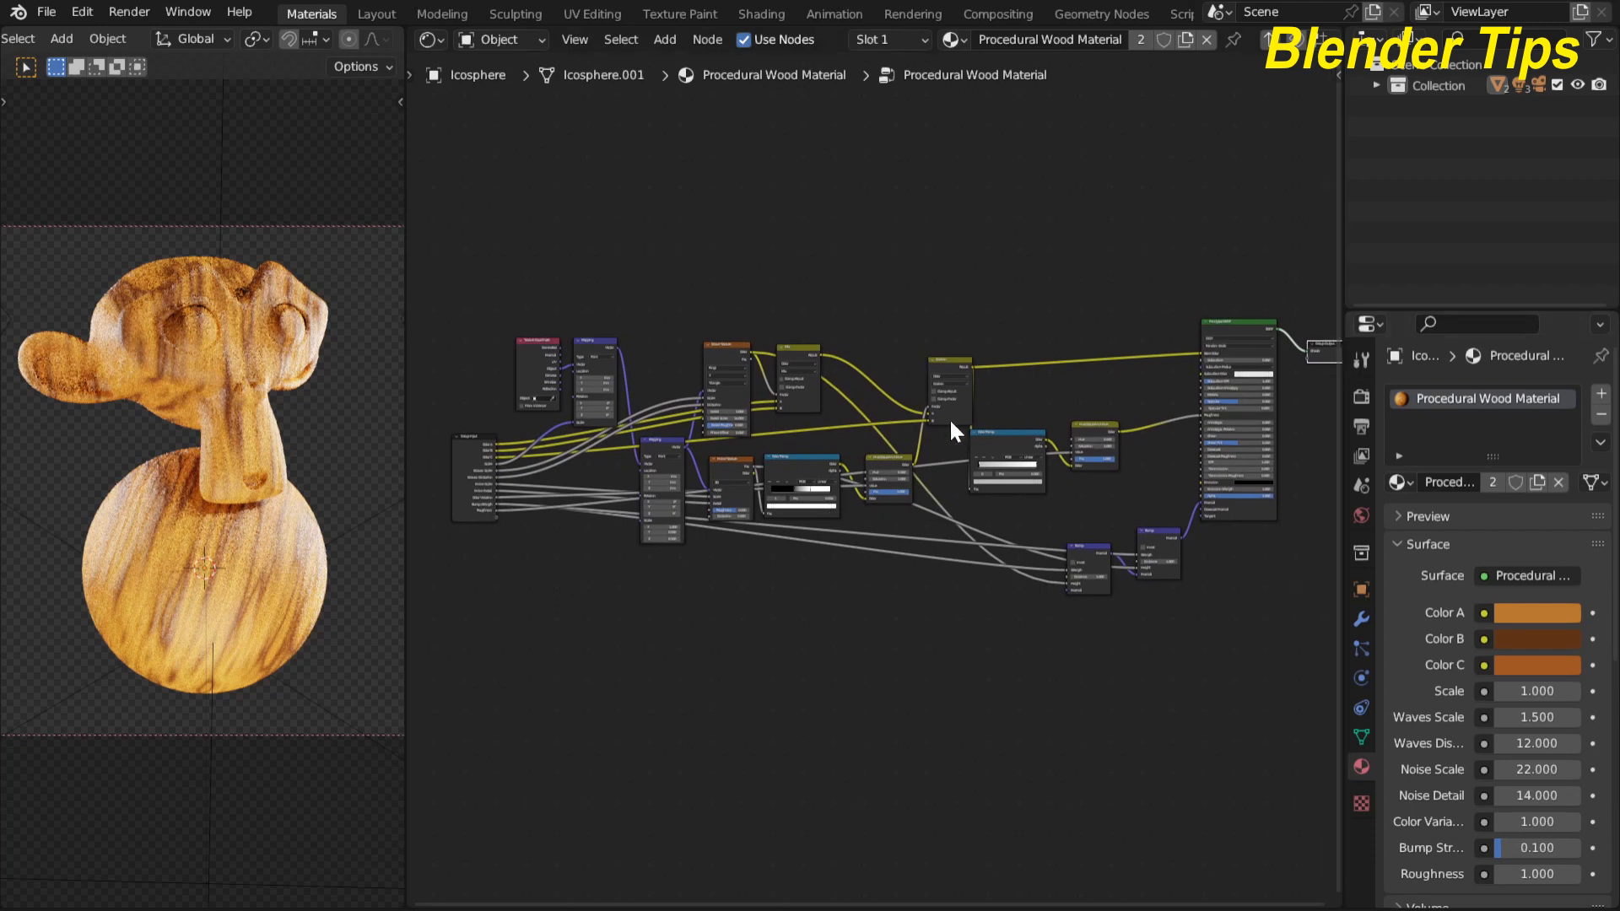
Step: Exit the Procedural Wood Material node group and examine the color, scale, noise and bump inputs on its group node
scroll(650, 240, up, 2)
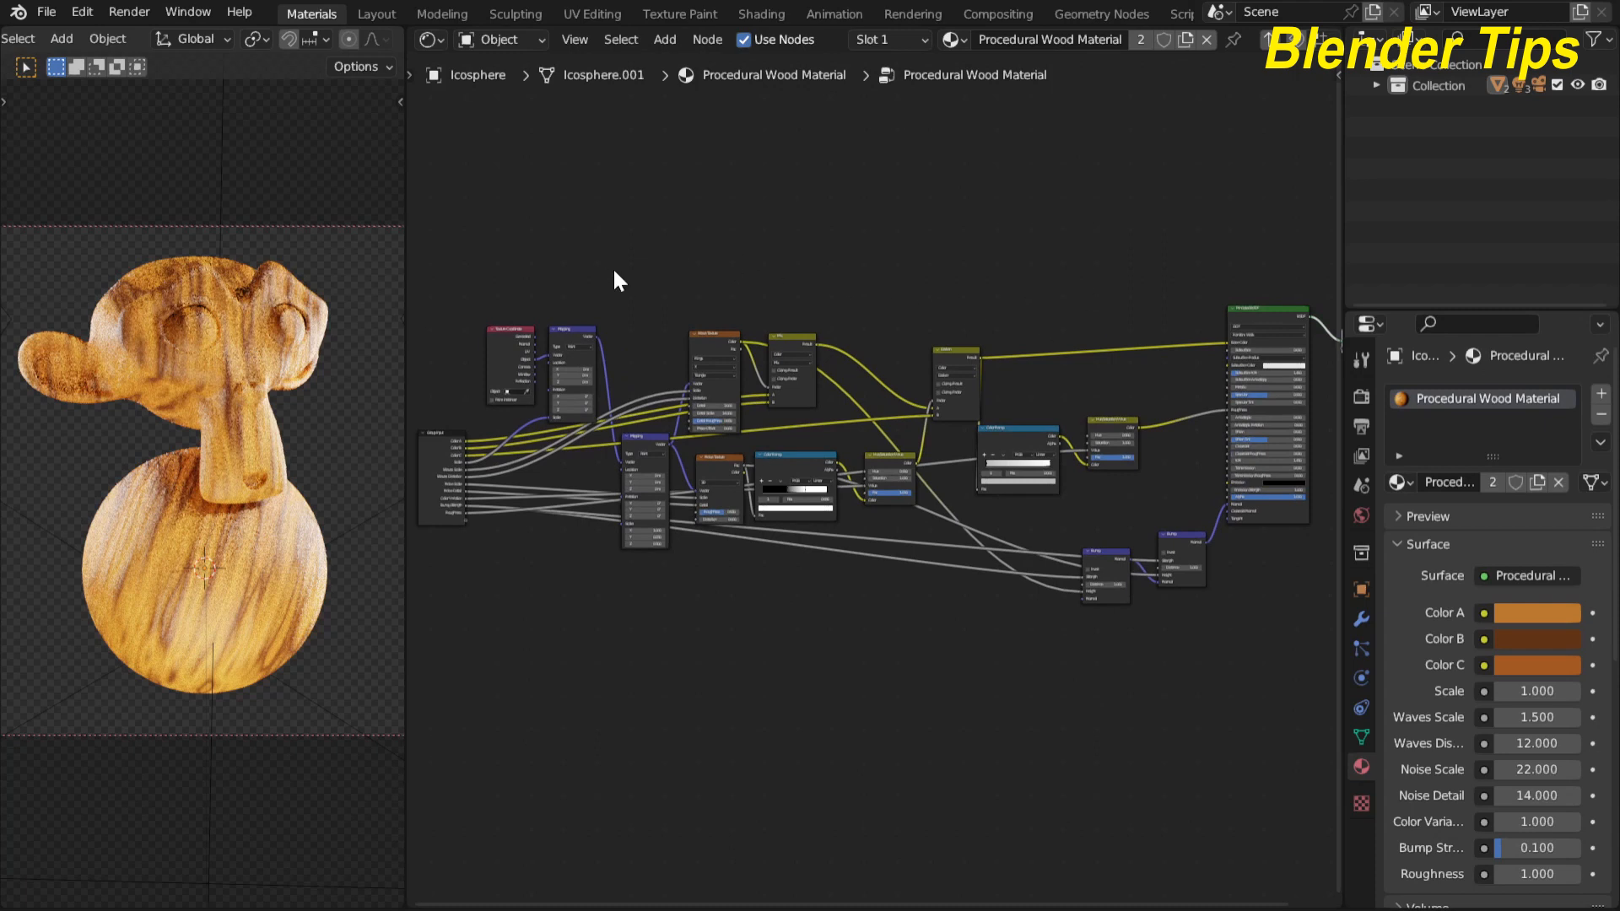
click(433, 454)
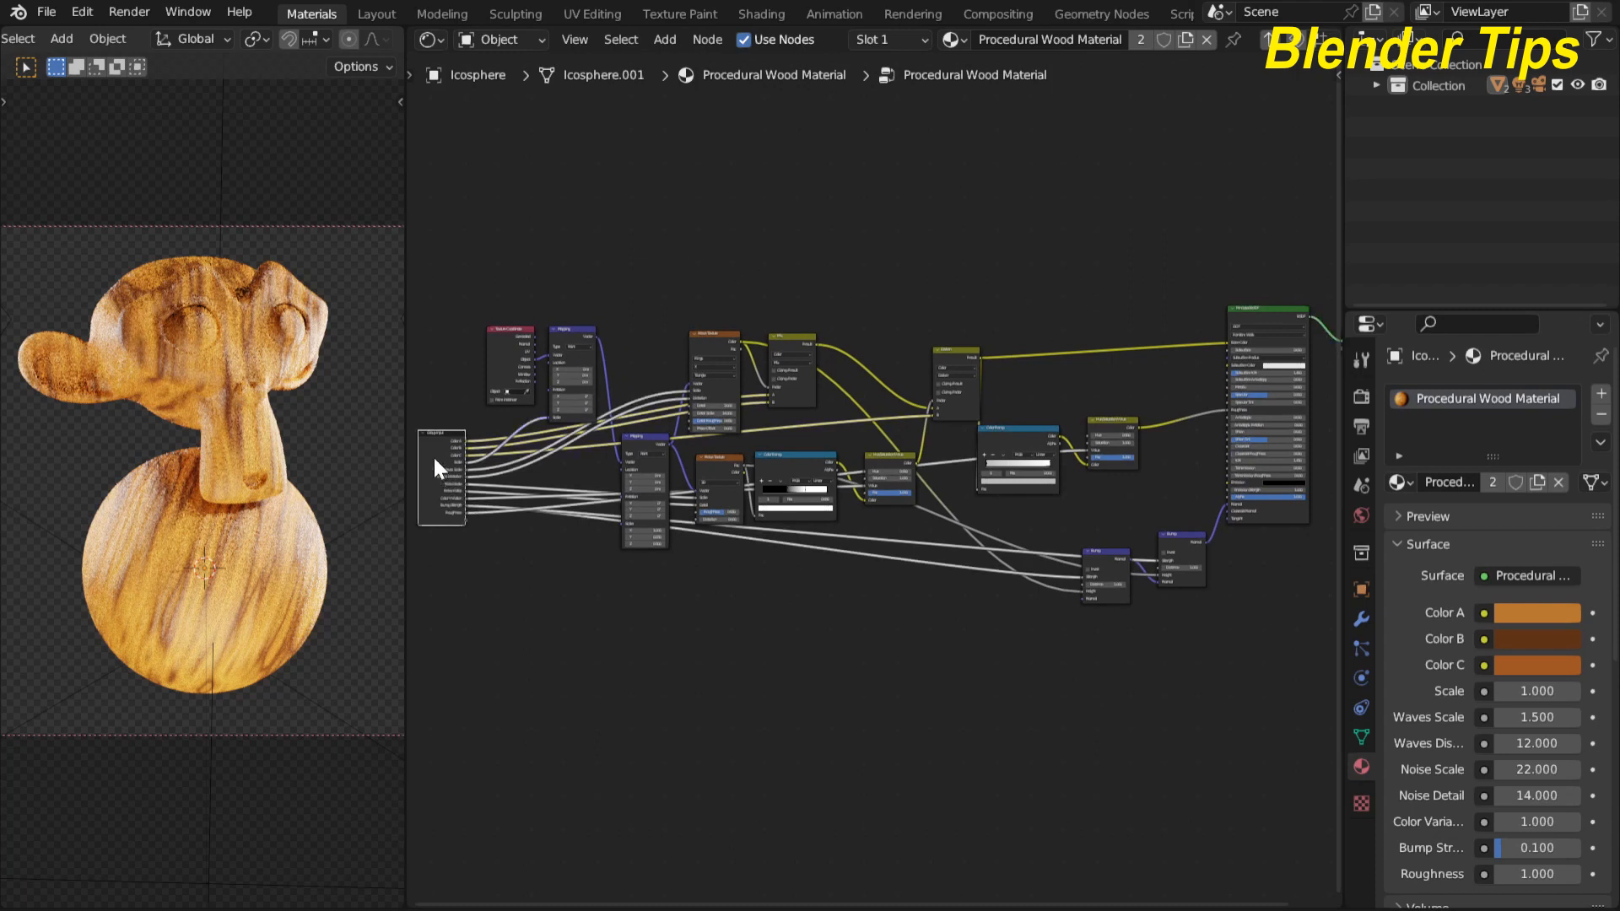
key(Tab)
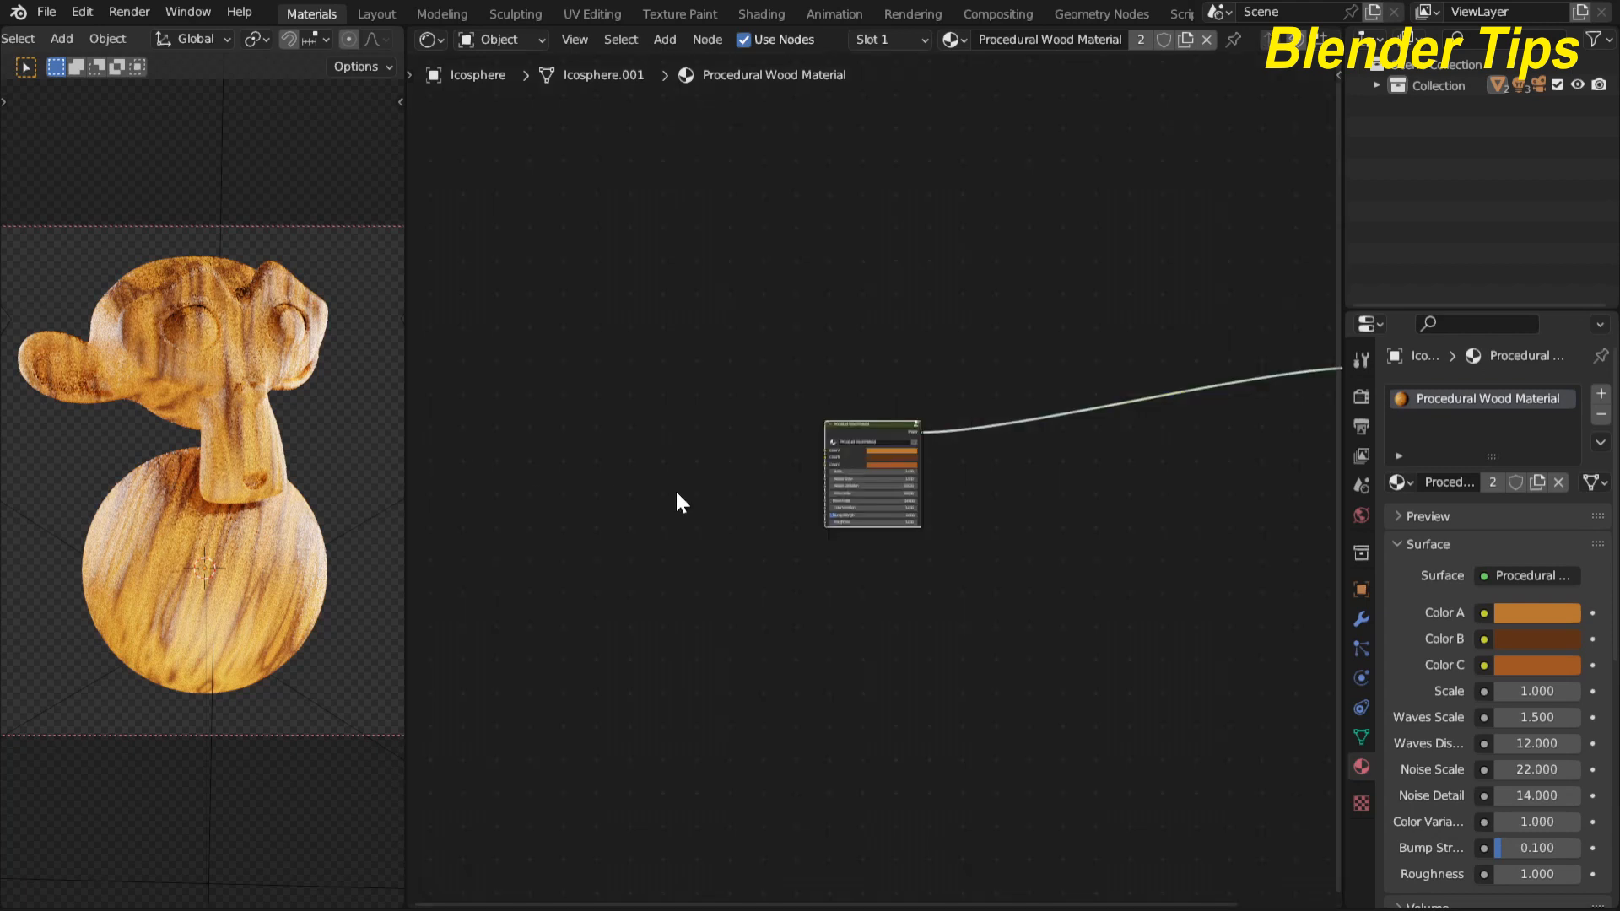
scroll(675, 488, up, 7)
middle_drag(568, 368, 528, 394)
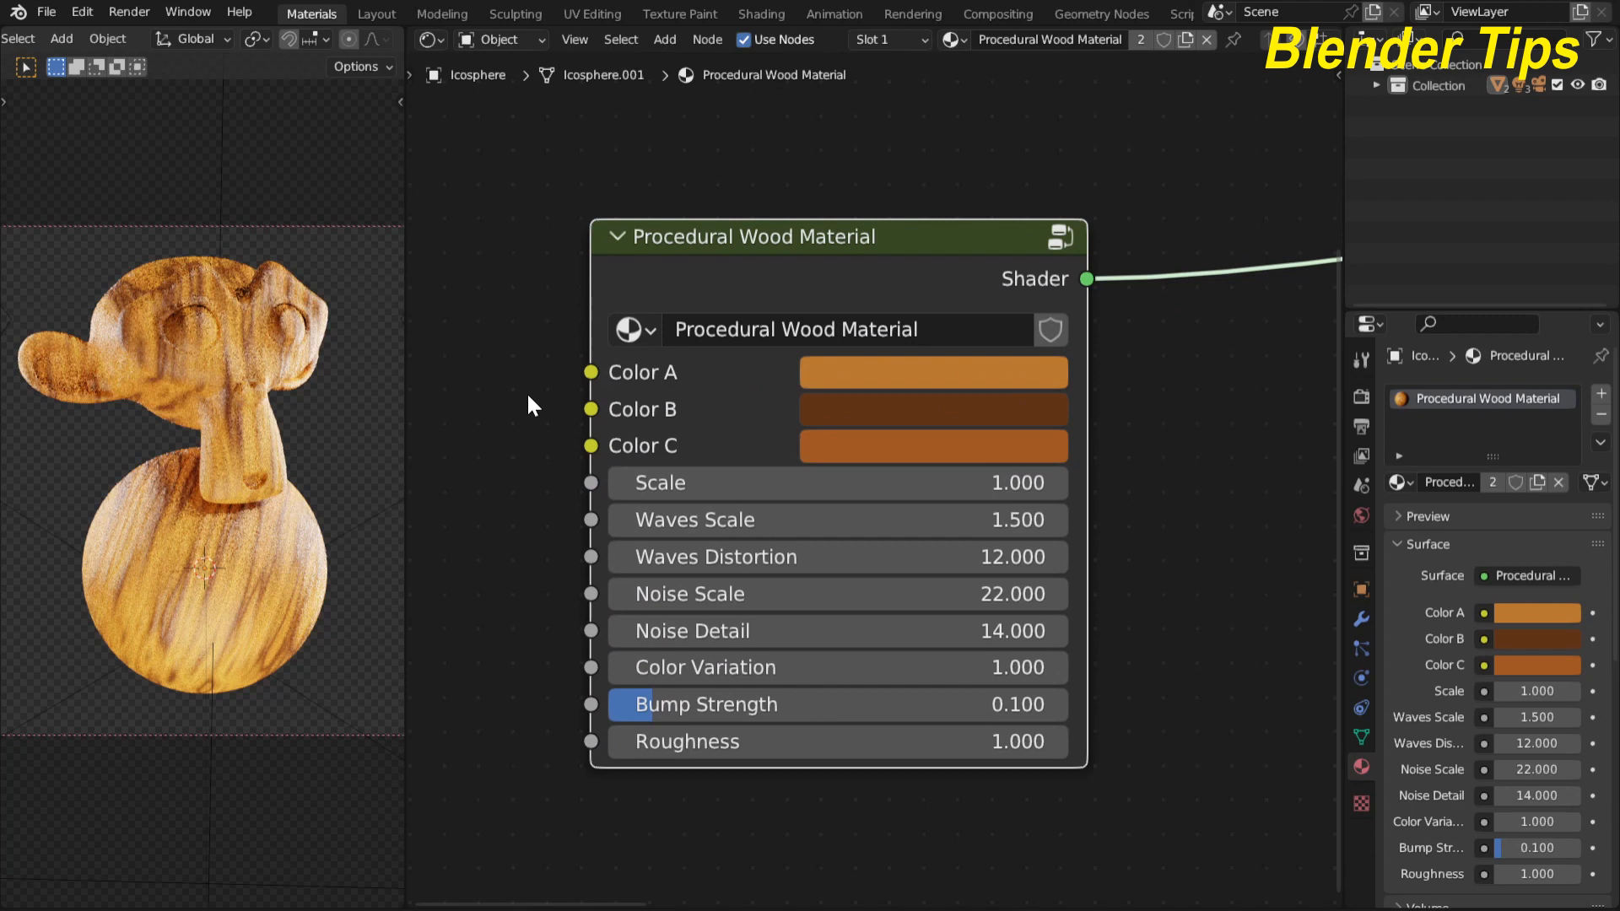
scroll(527, 391, up, 1)
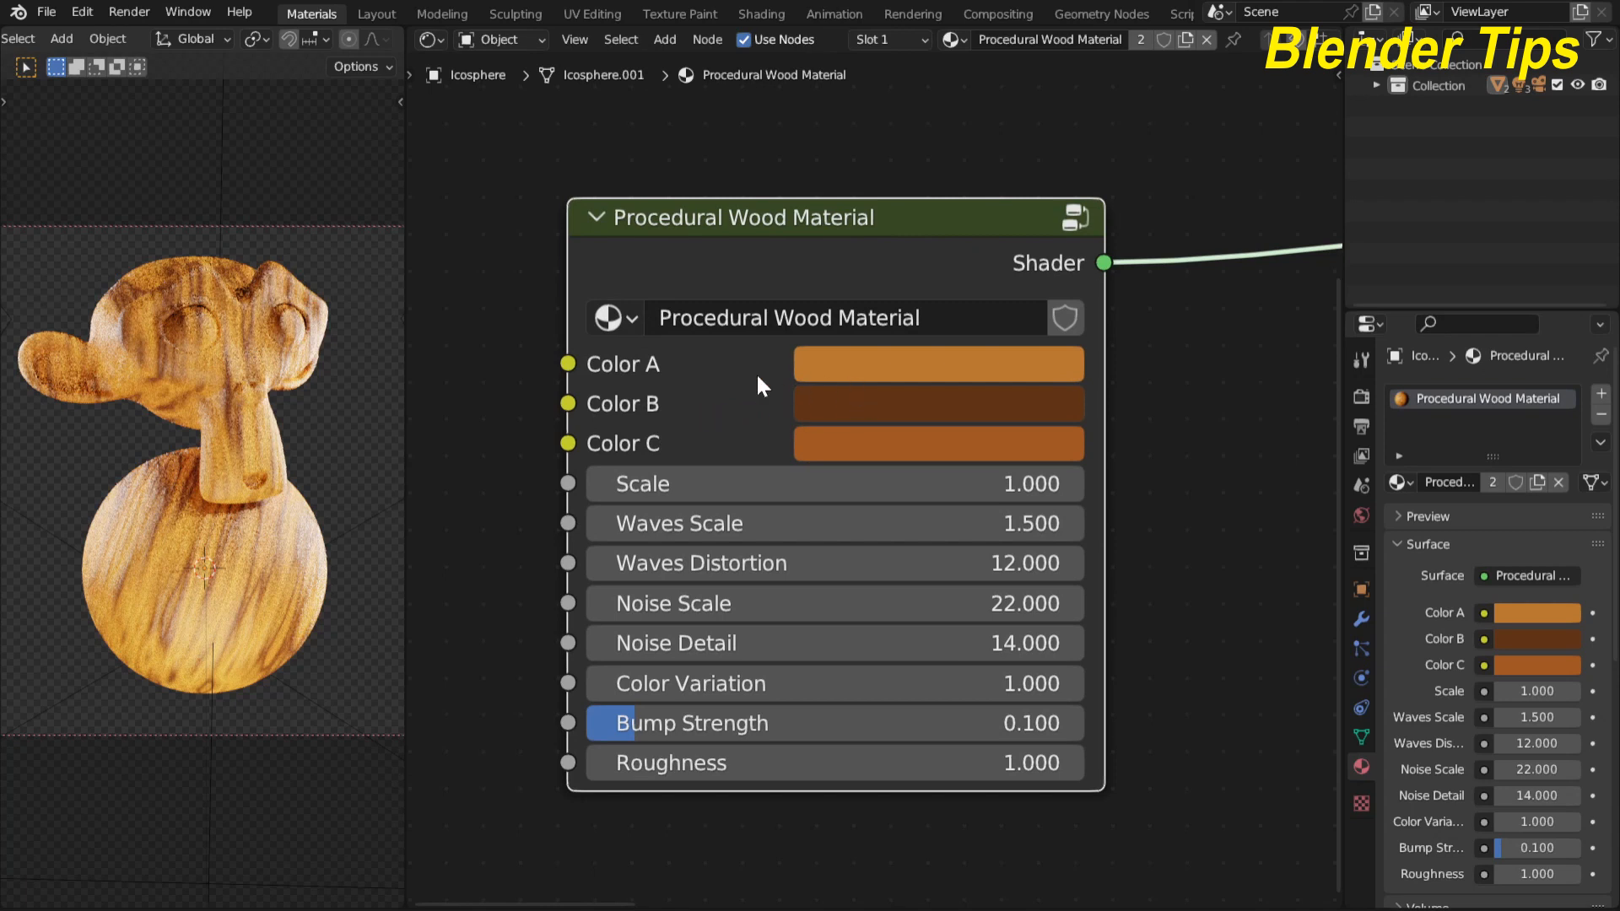
mouse_move(687, 488)
mouse_down()
mouse_move(763, 488)
mouse_move(687, 488)
mouse_up()
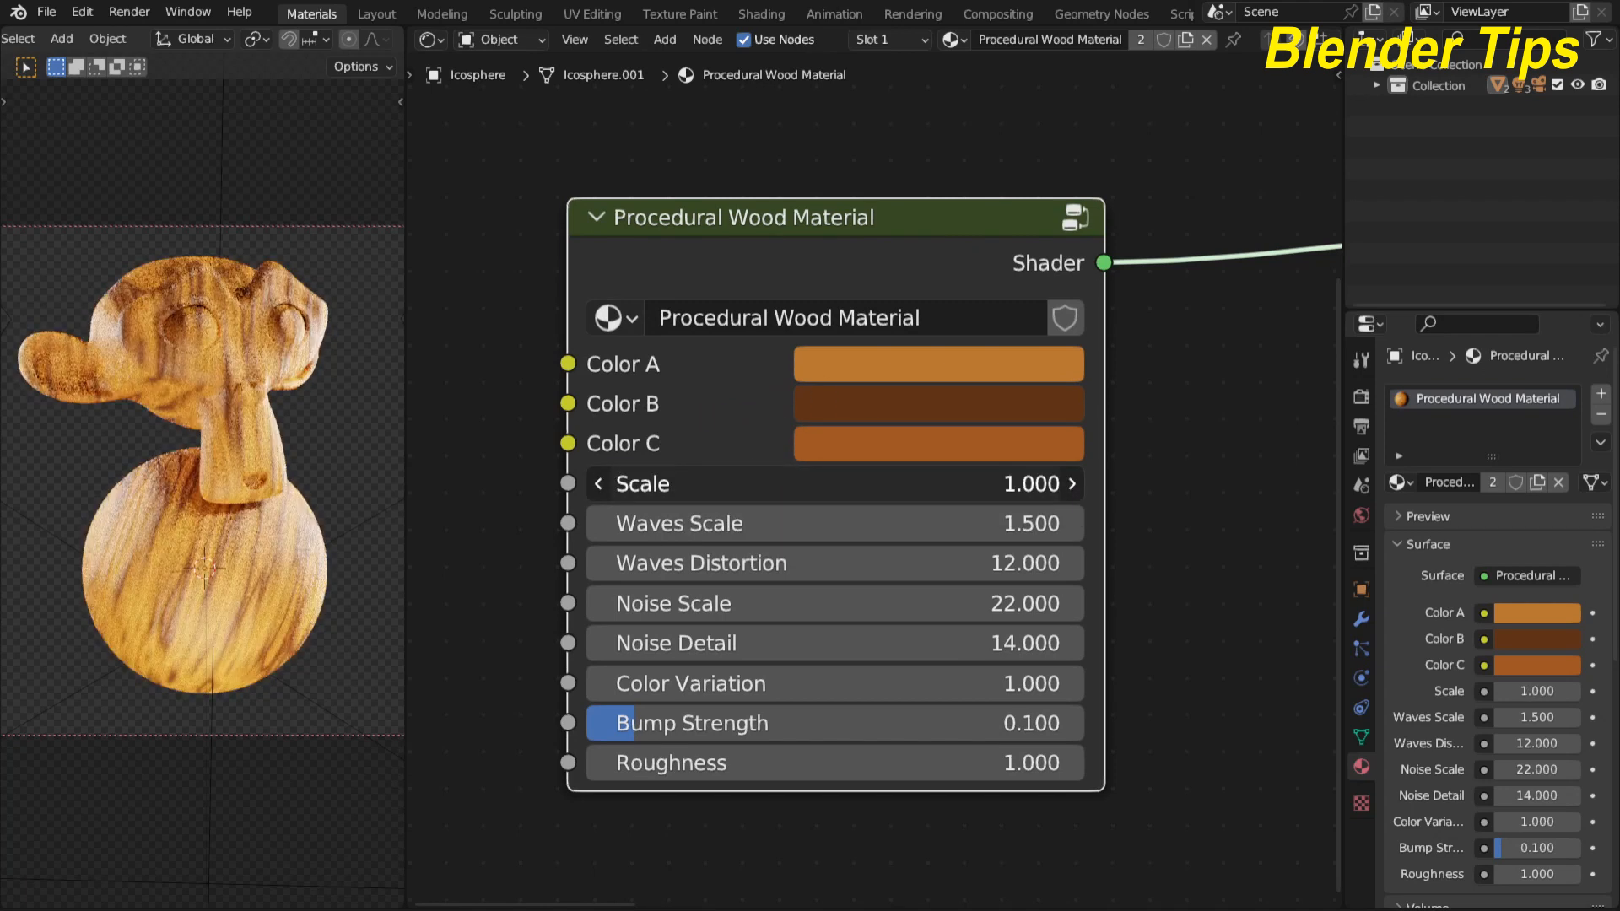
click(687, 484)
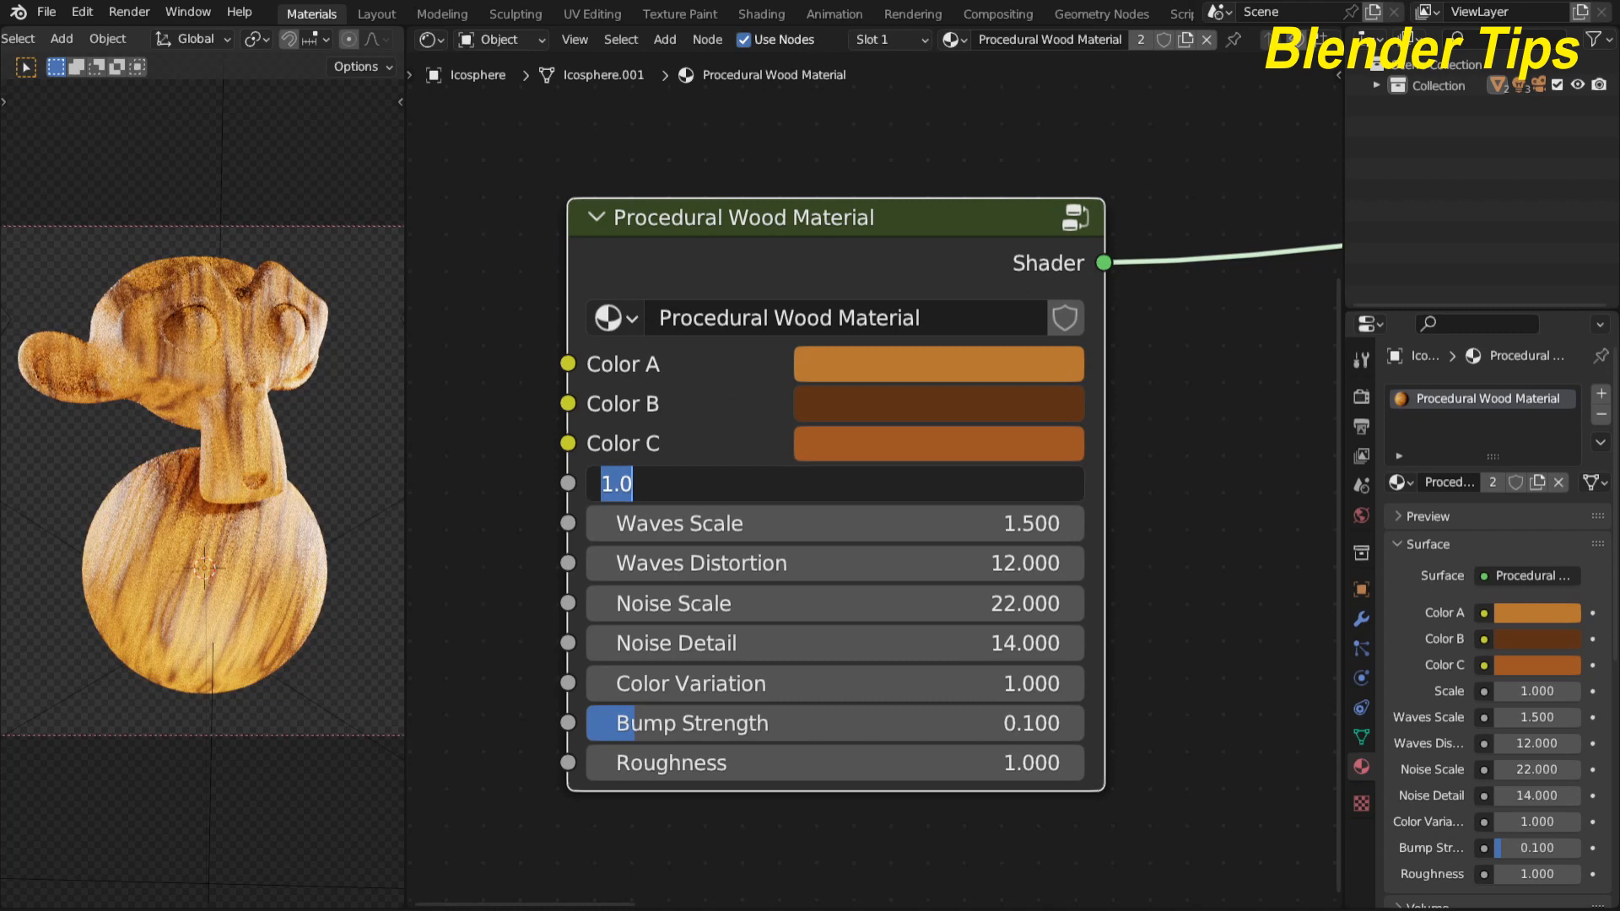
key(Return)
mouse_move(690, 563)
mouse_down()
mouse_move(756, 563)
mouse_move(675, 561)
mouse_up()
key(ctrl+z)
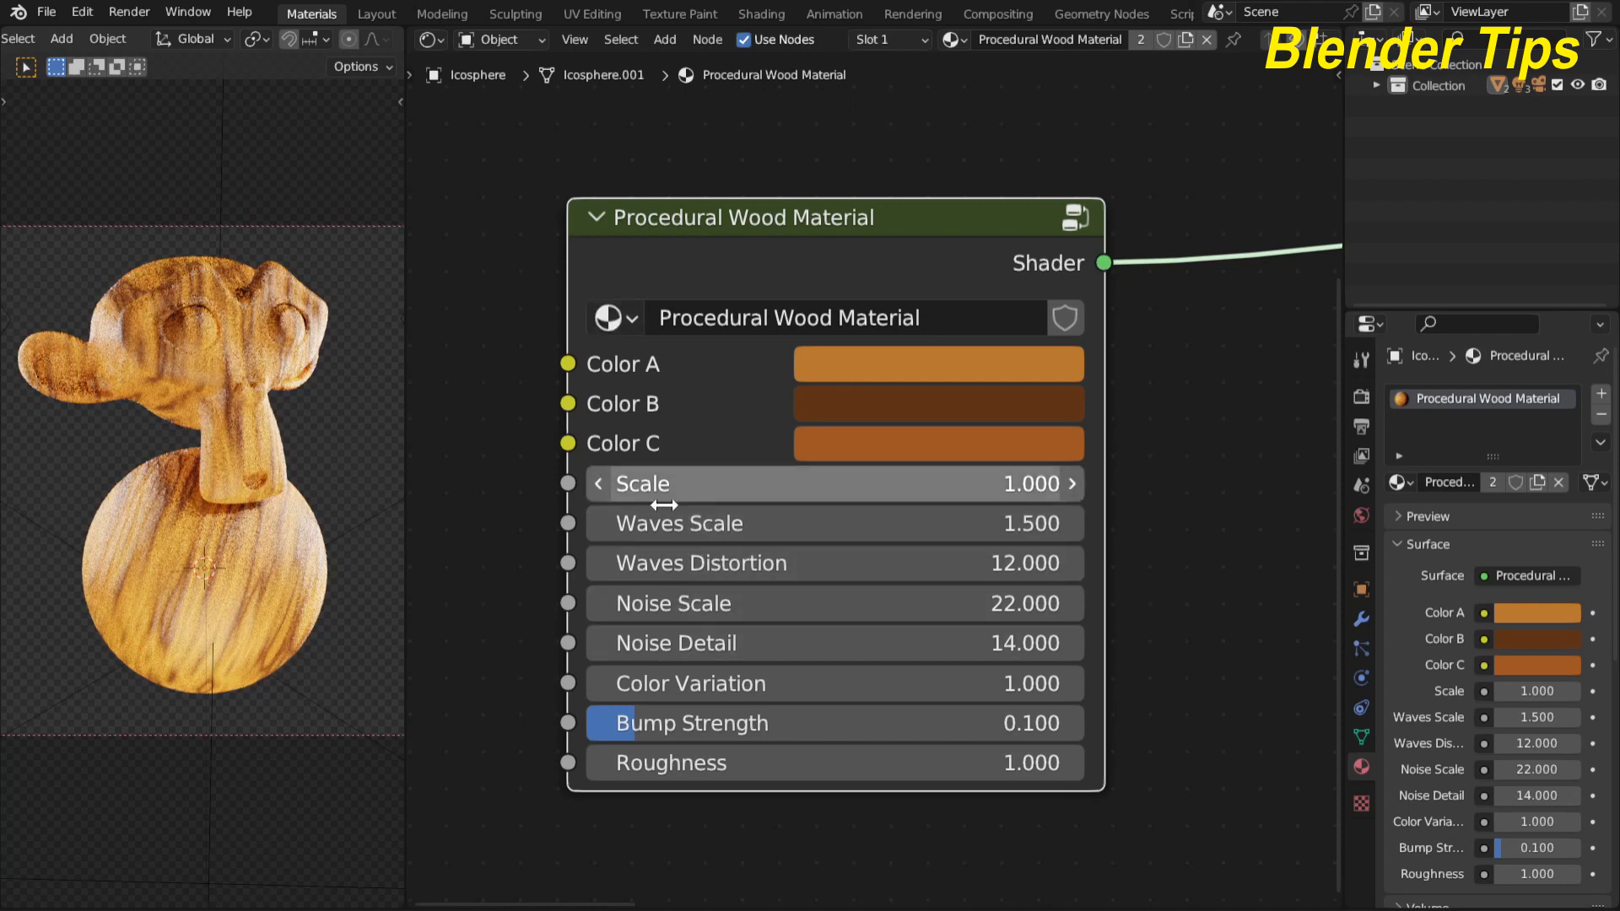
scroll(741, 423, down, 1)
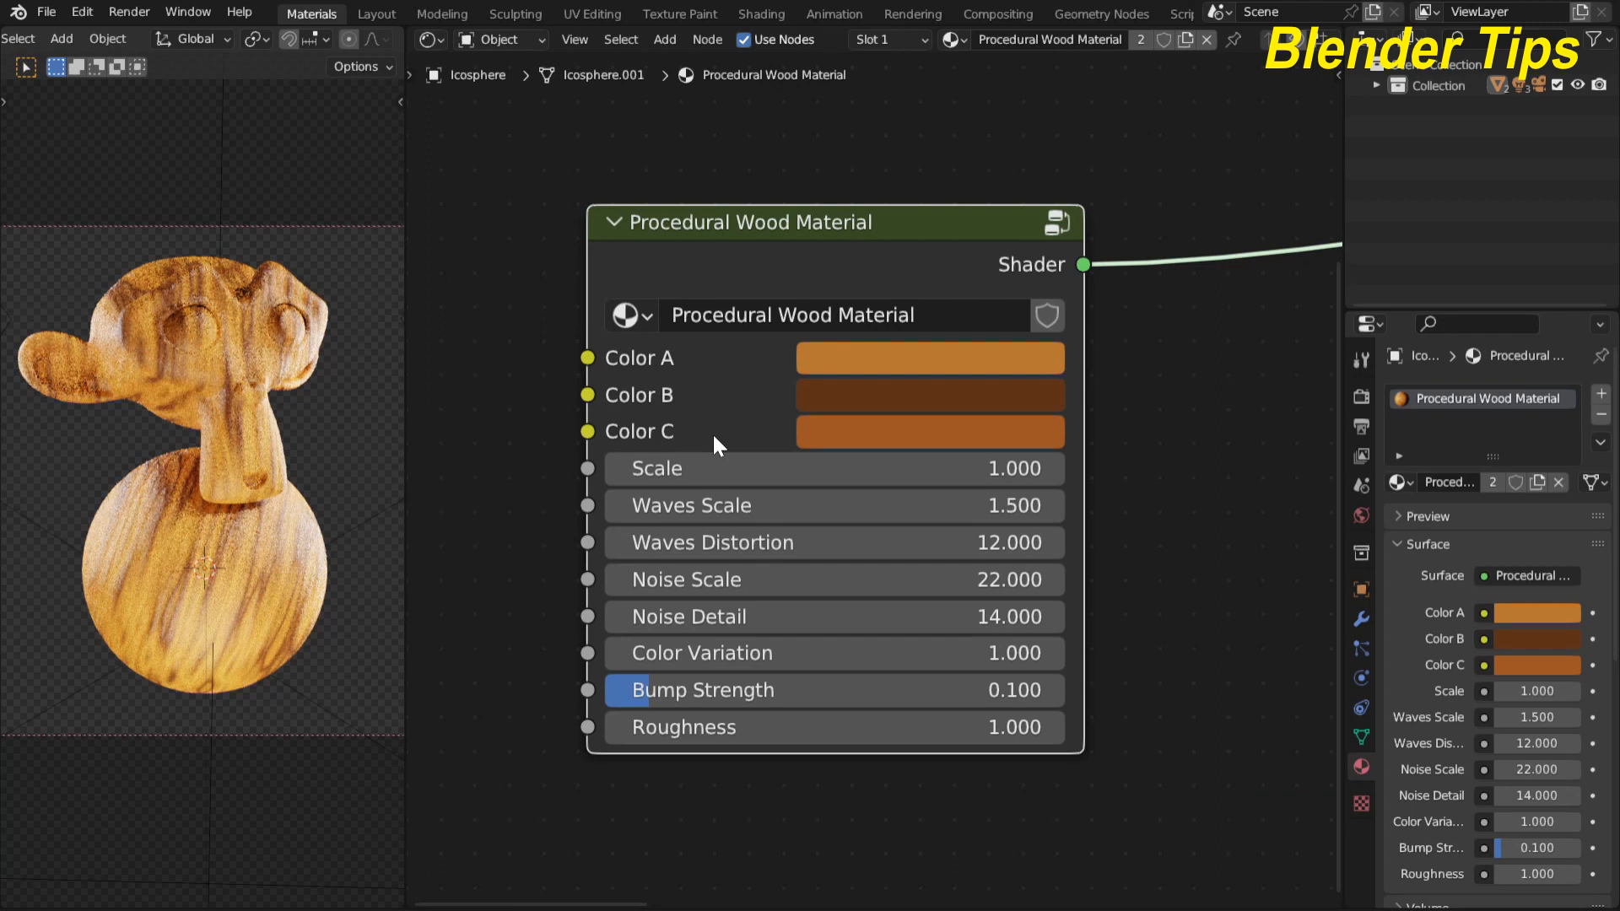
scroll(724, 407, up, 2)
scroll(724, 406, down, 2)
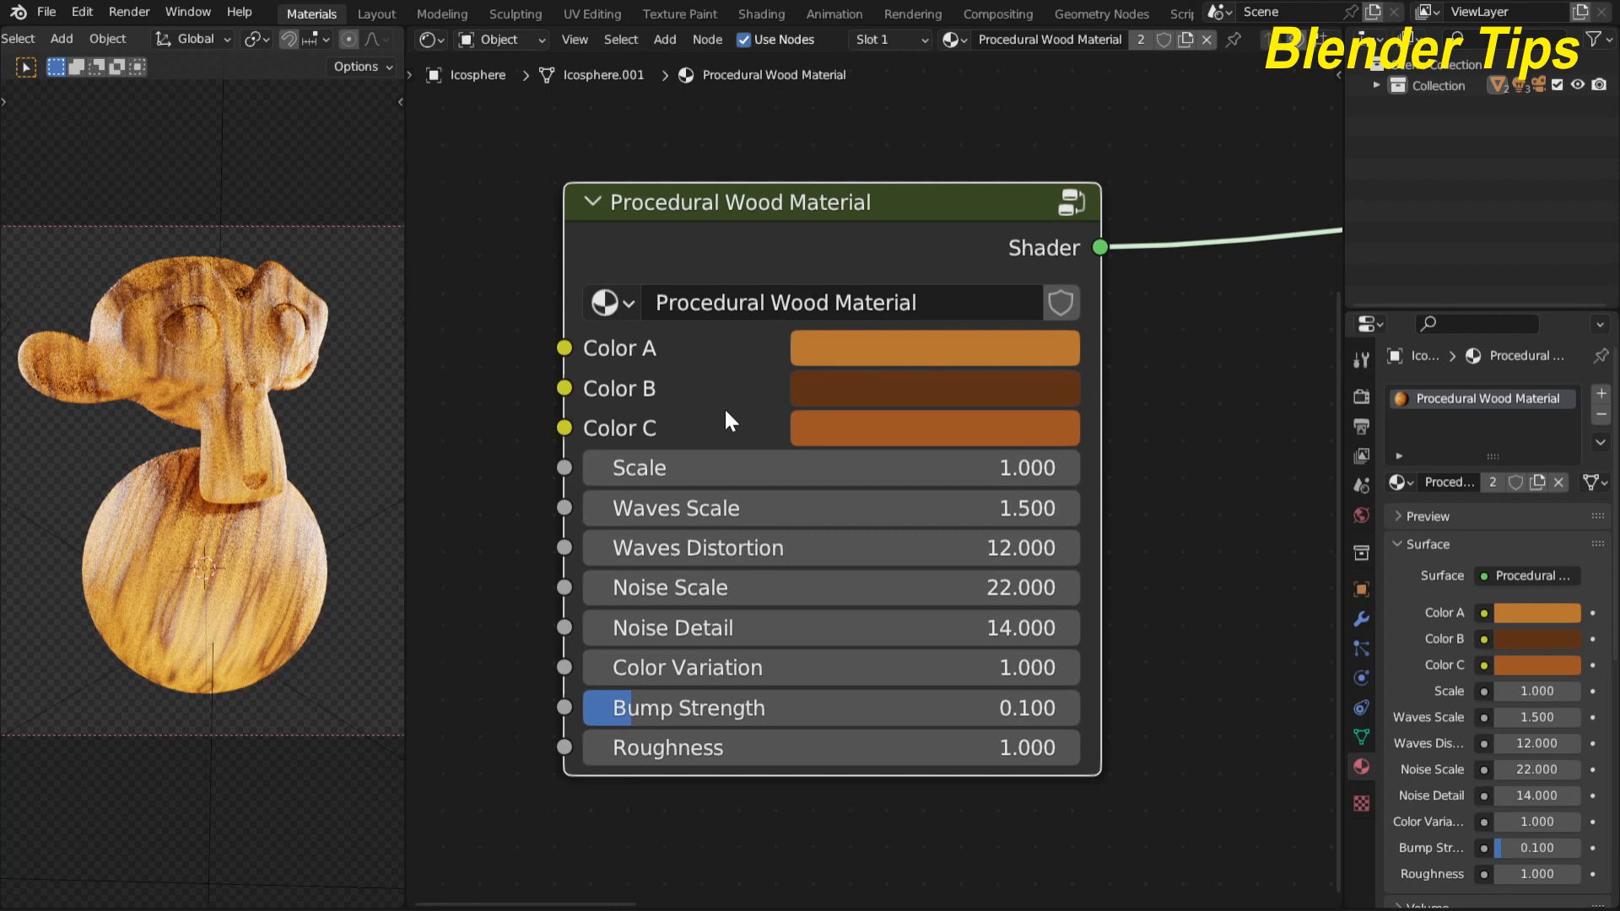
scroll(726, 412, down, 1)
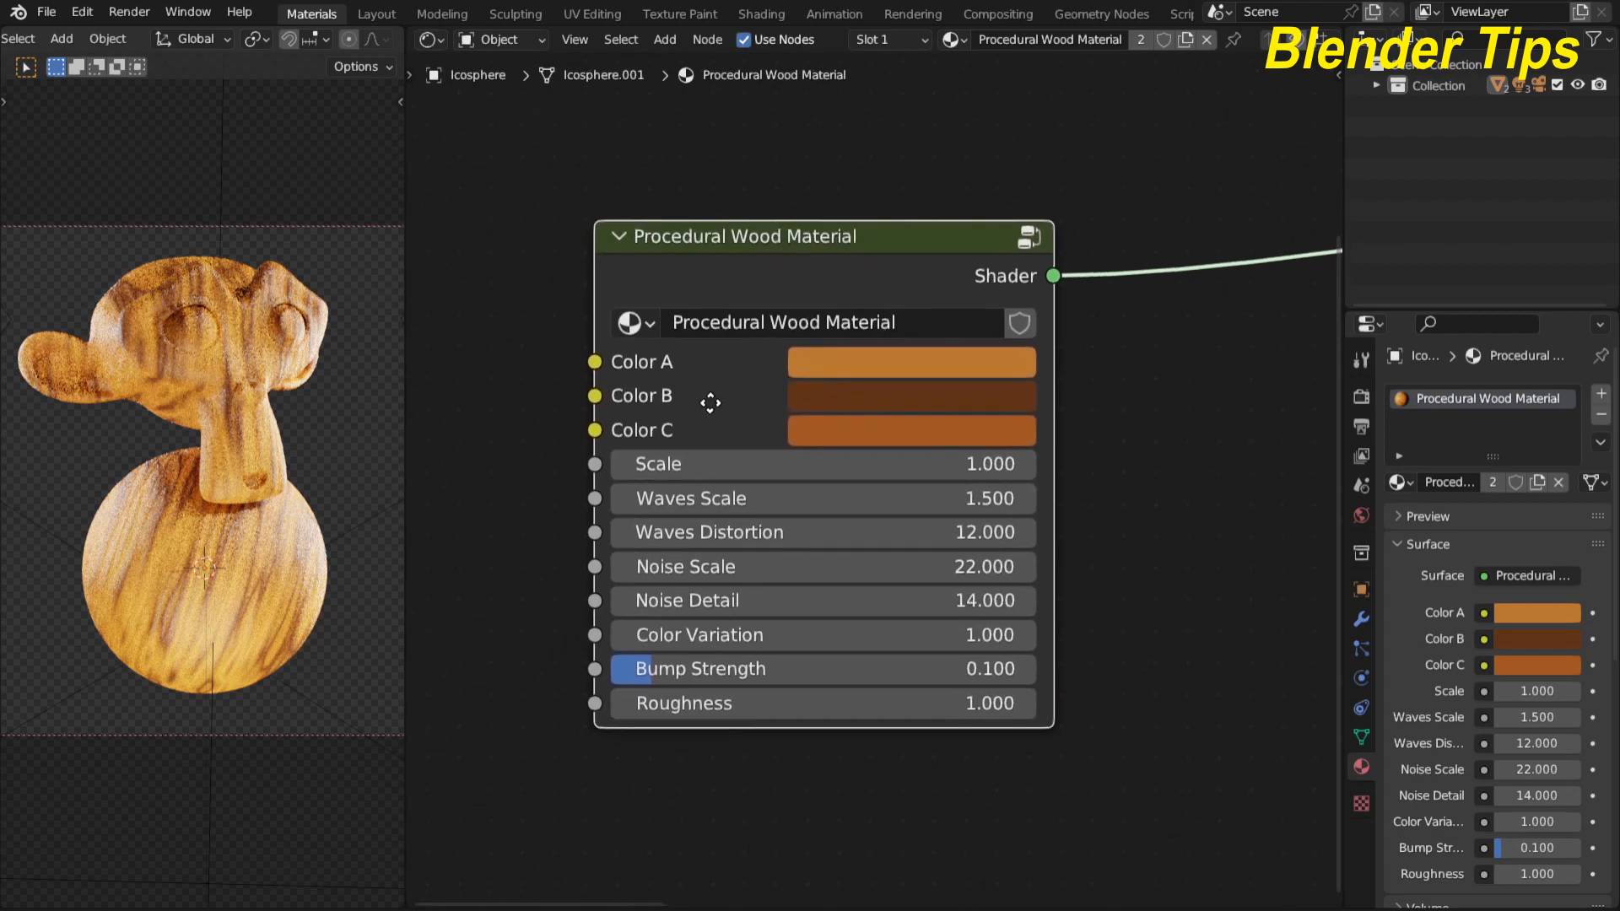
scroll(715, 402, up, 1)
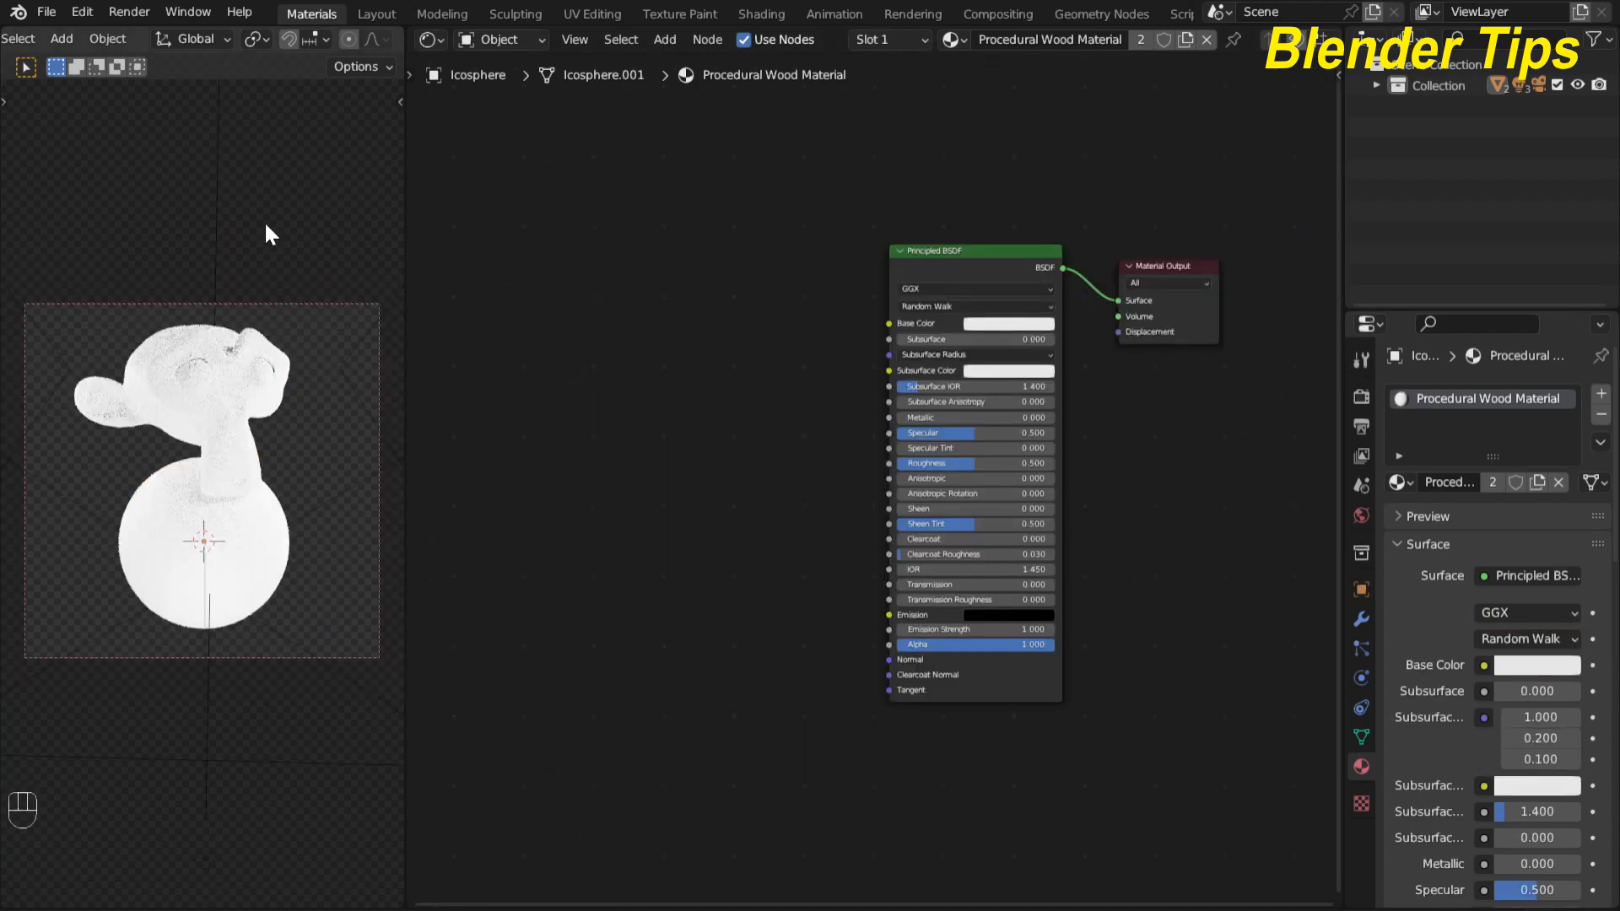
Step: Select the Suzanne head and the icosphere in turn to check the material assigned to each
scroll(190, 347, up, 4)
scroll(190, 346, down, 3)
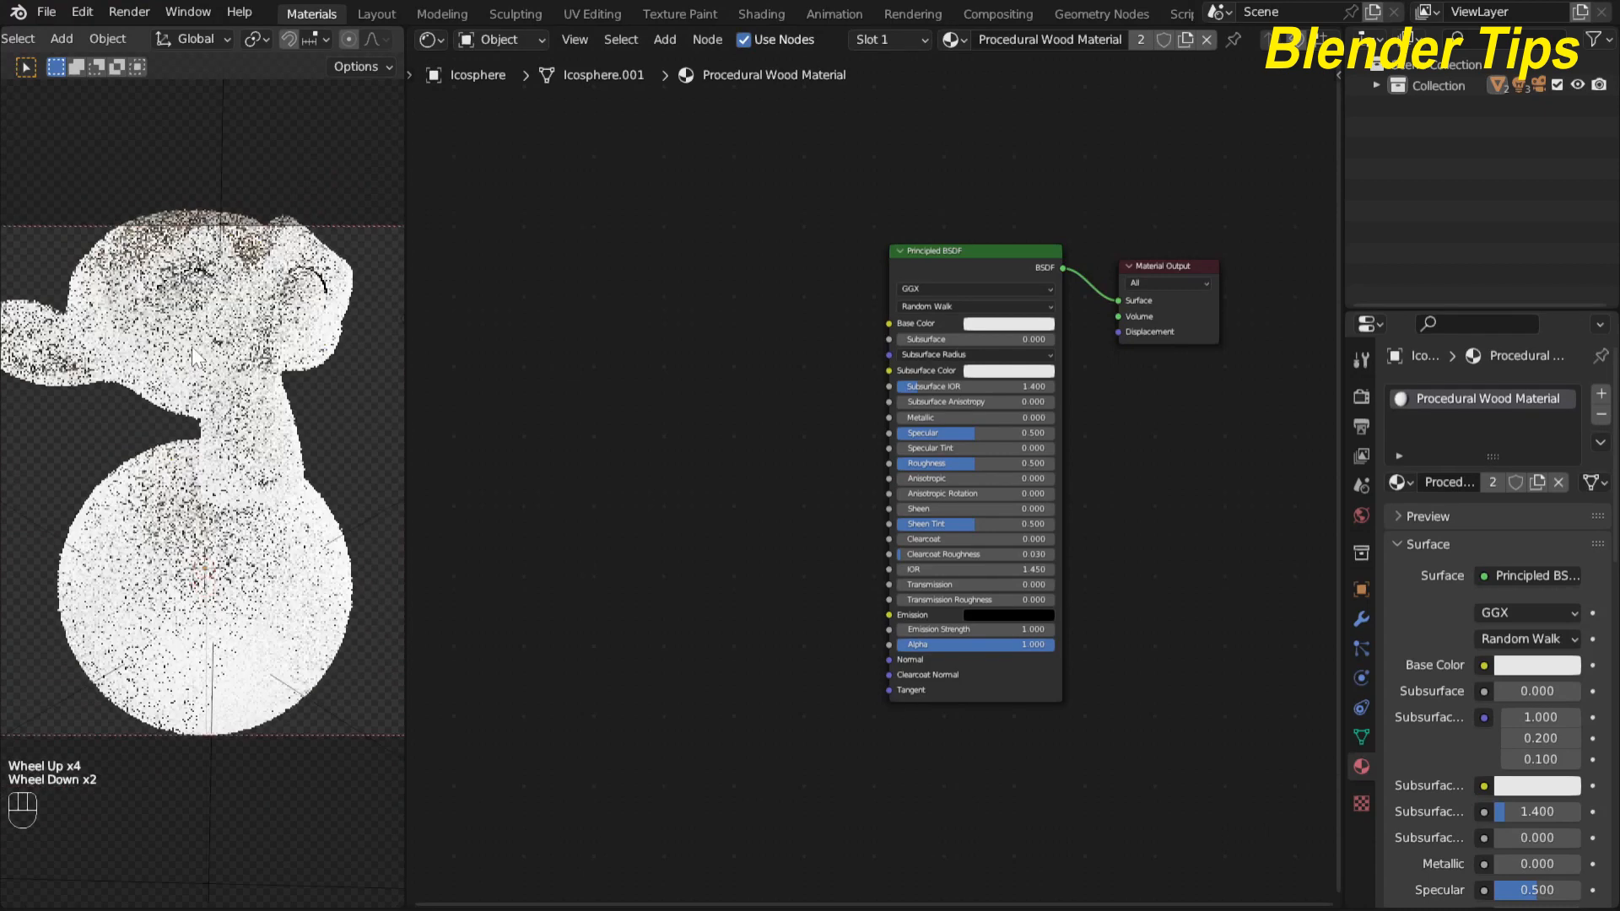
scroll(191, 347, down, 1)
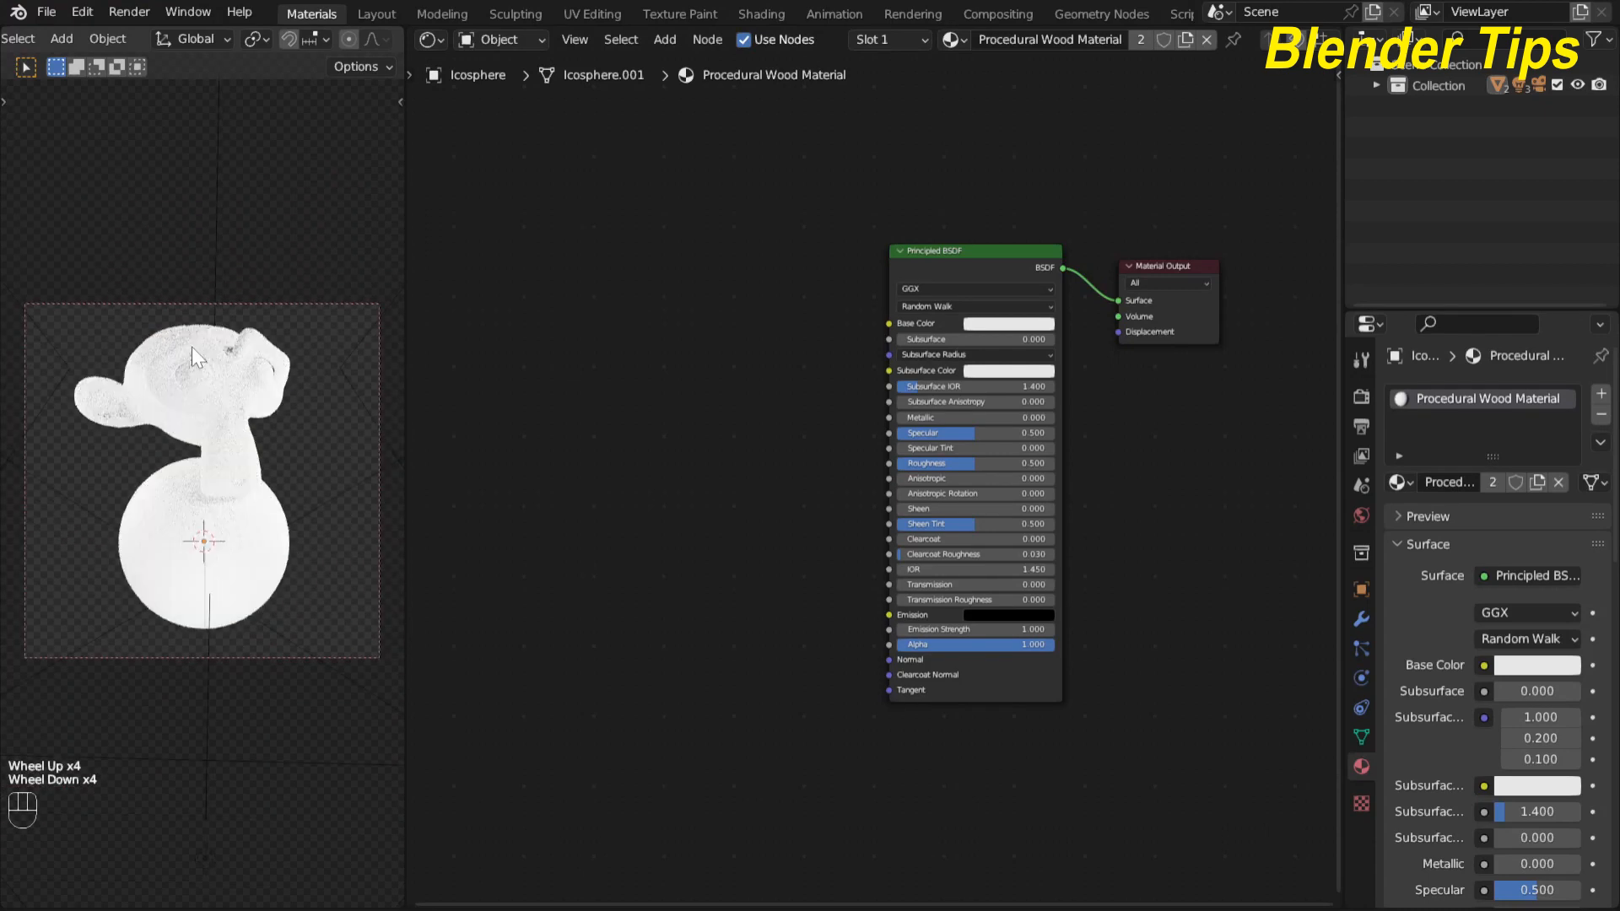
scroll(191, 347, up, 2)
scroll(191, 346, down, 2)
click(196, 391)
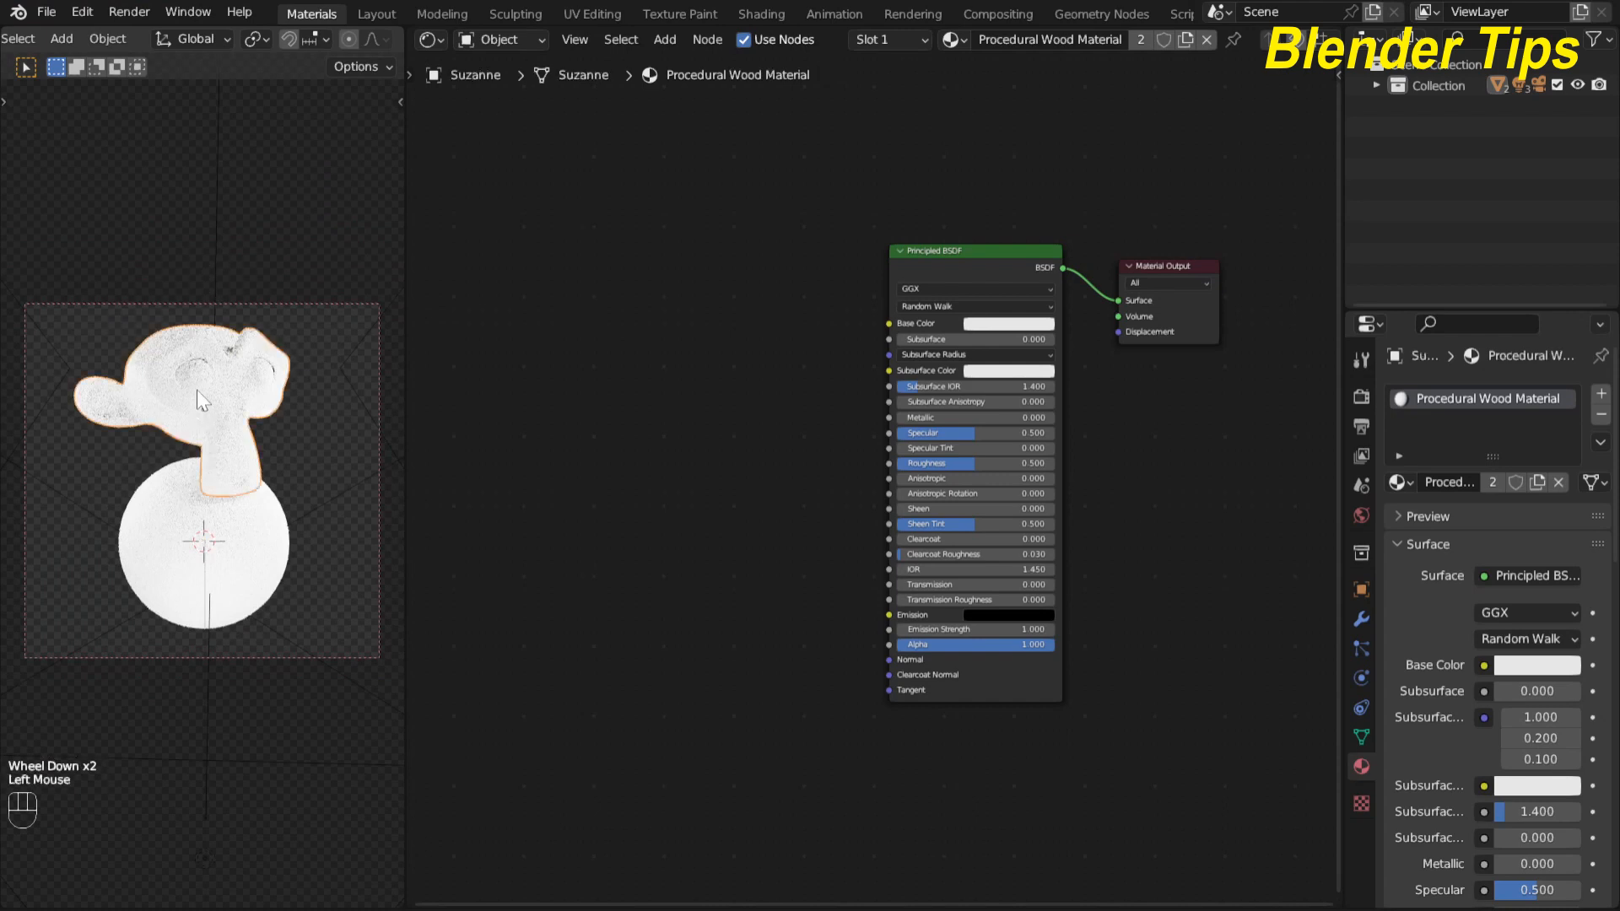
click(144, 552)
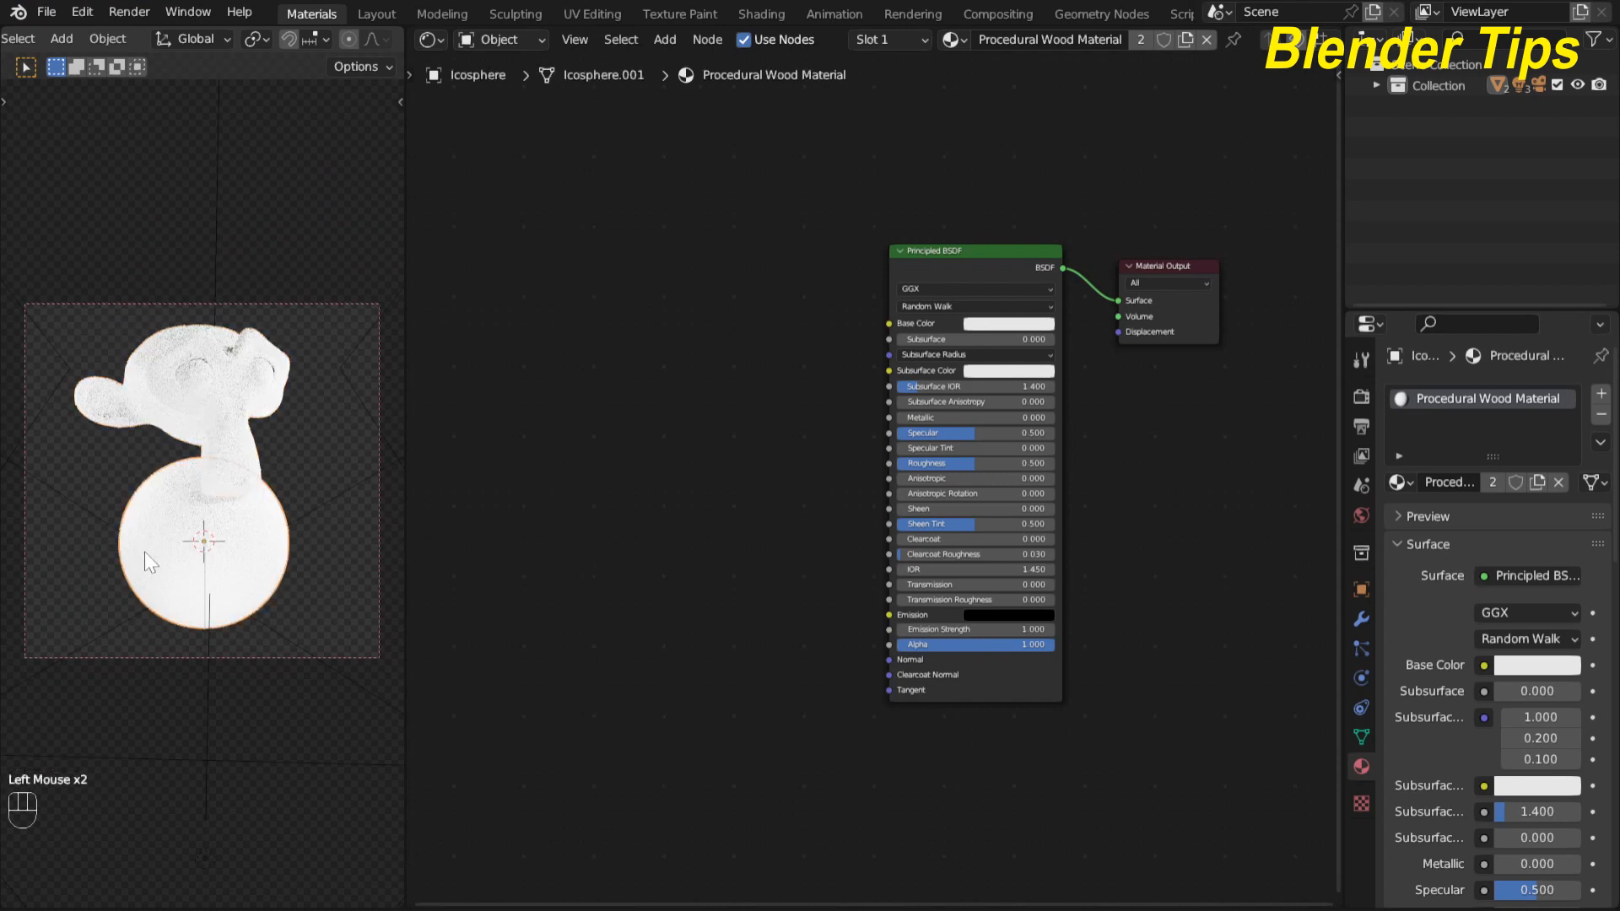
Step: Inspect the icosphere's mesh density in Edit Mode and return to Object Mode
scroll(144, 551, up, 2)
scroll(144, 550, down, 1)
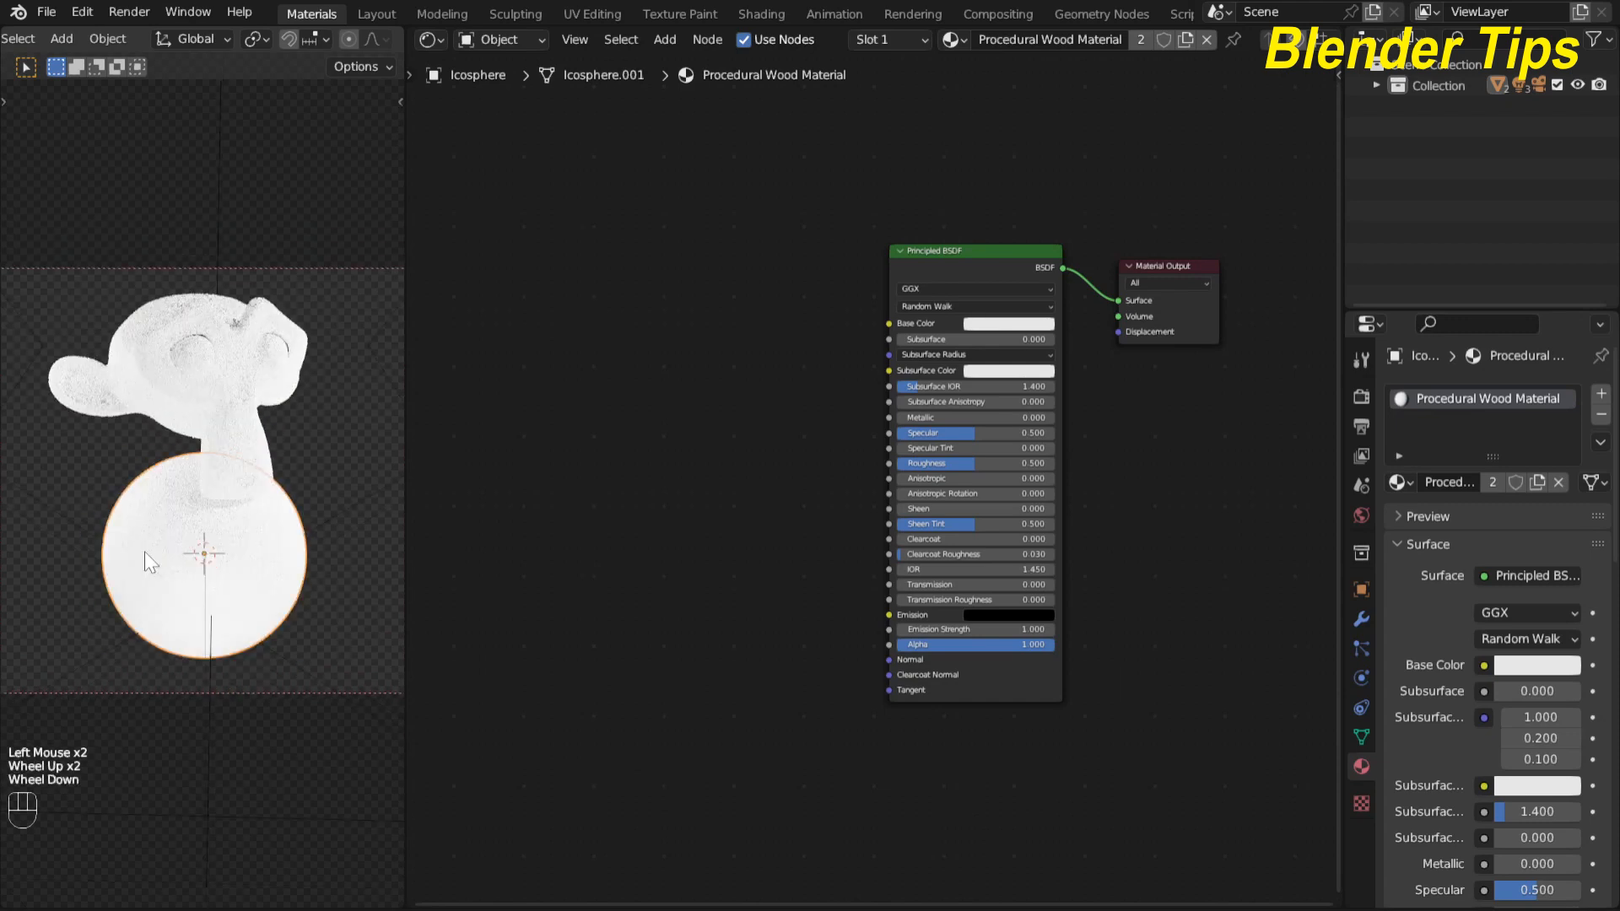
key(Tab)
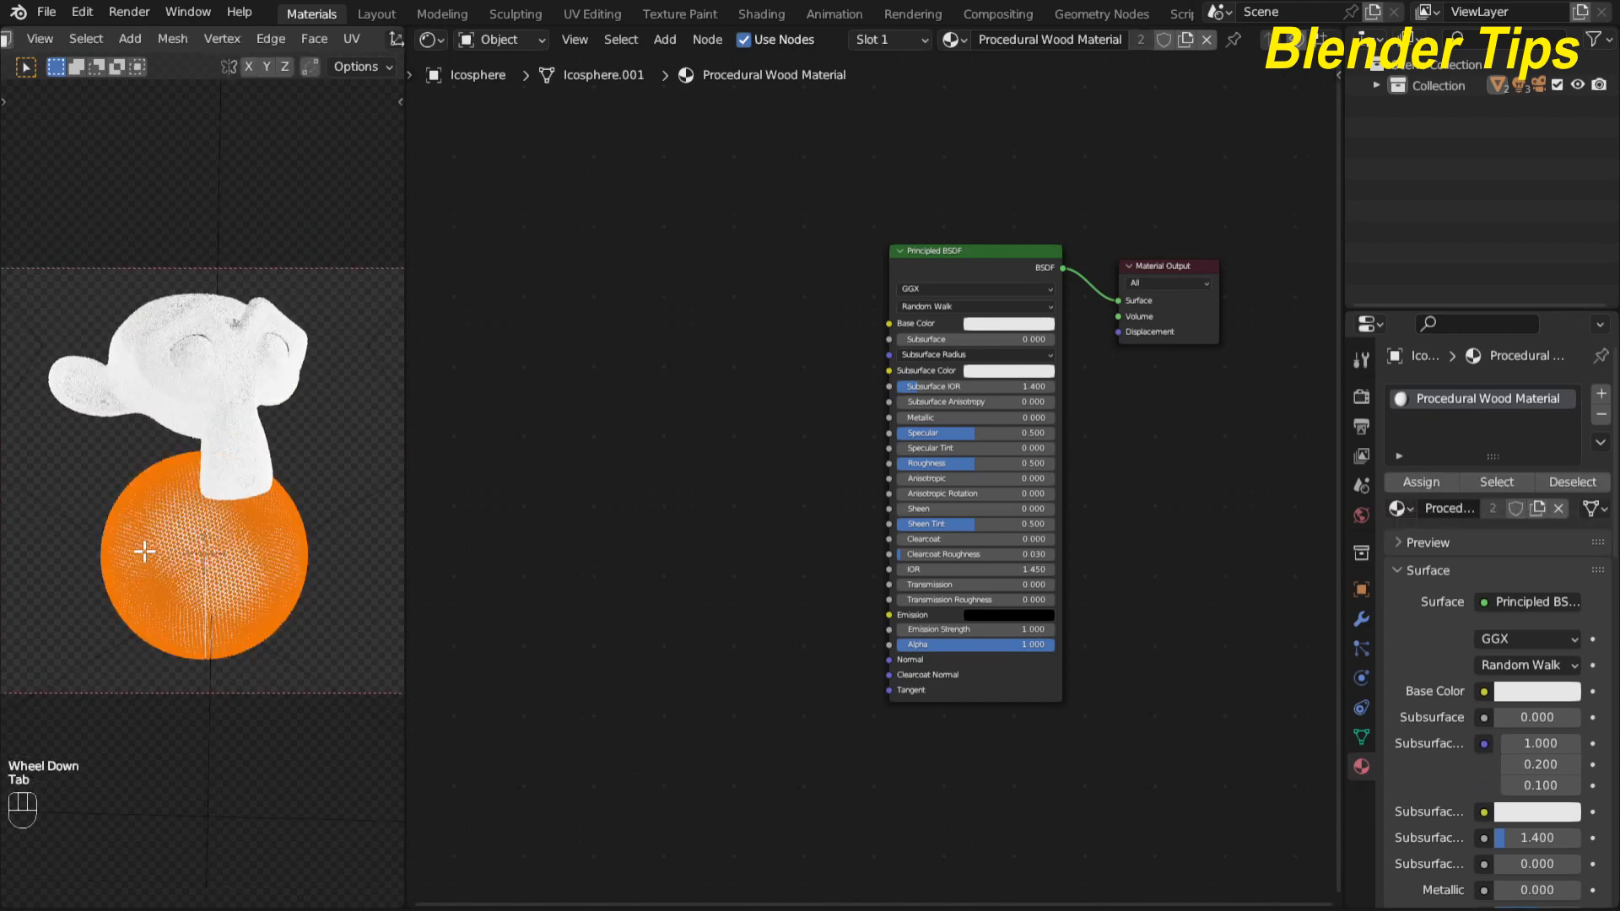
scroll(145, 551, up, 3)
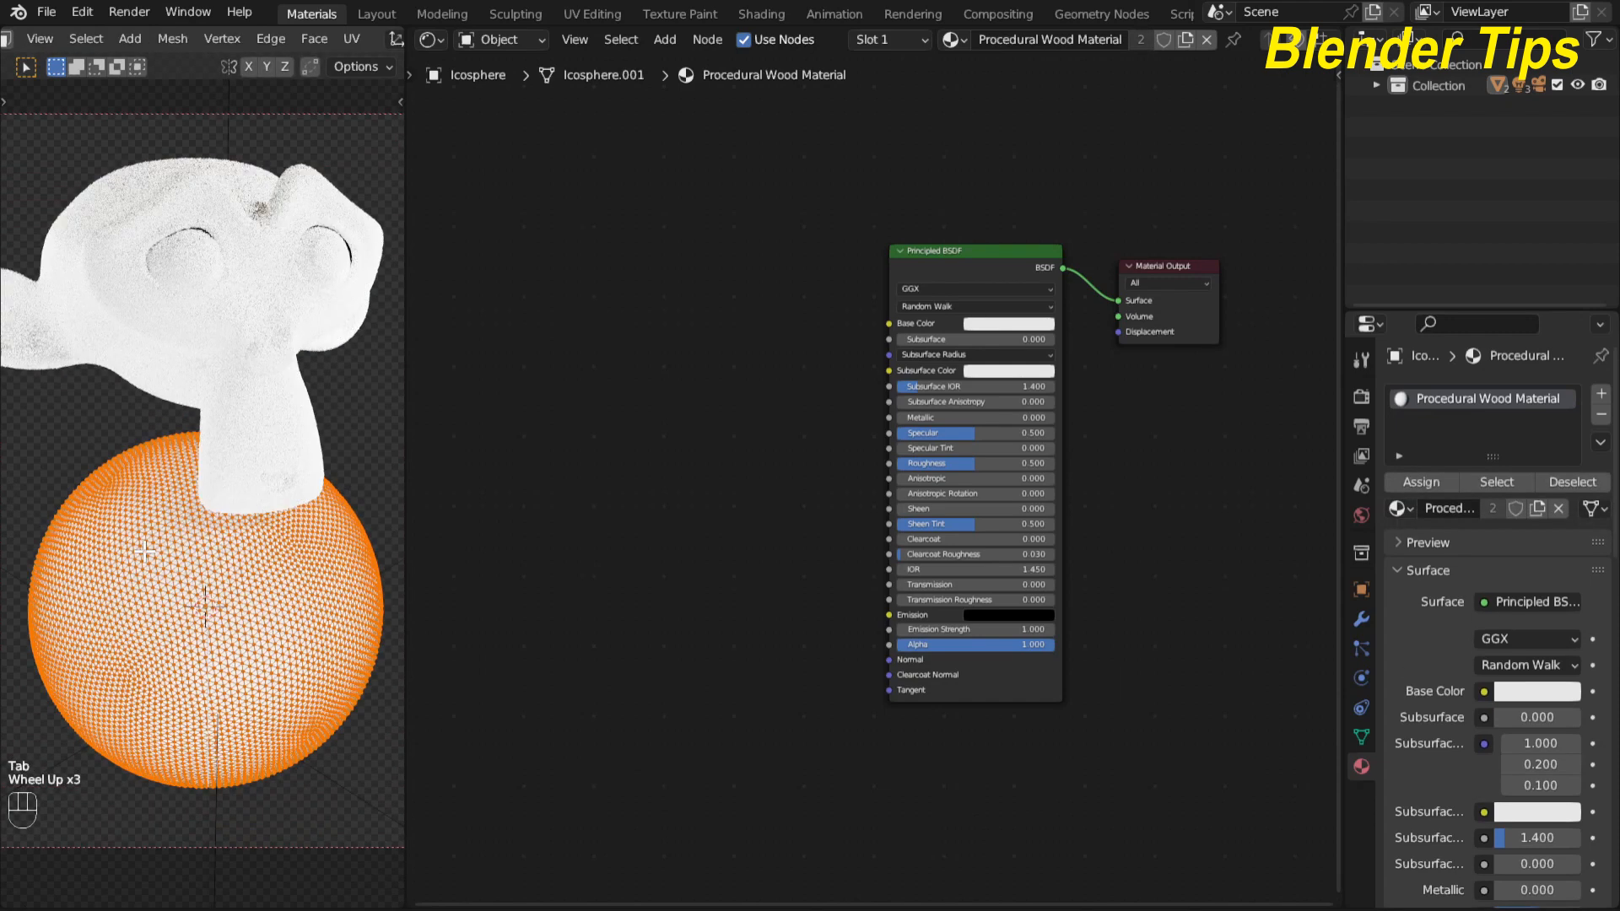
key(Tab)
scroll(145, 551, down, 1)
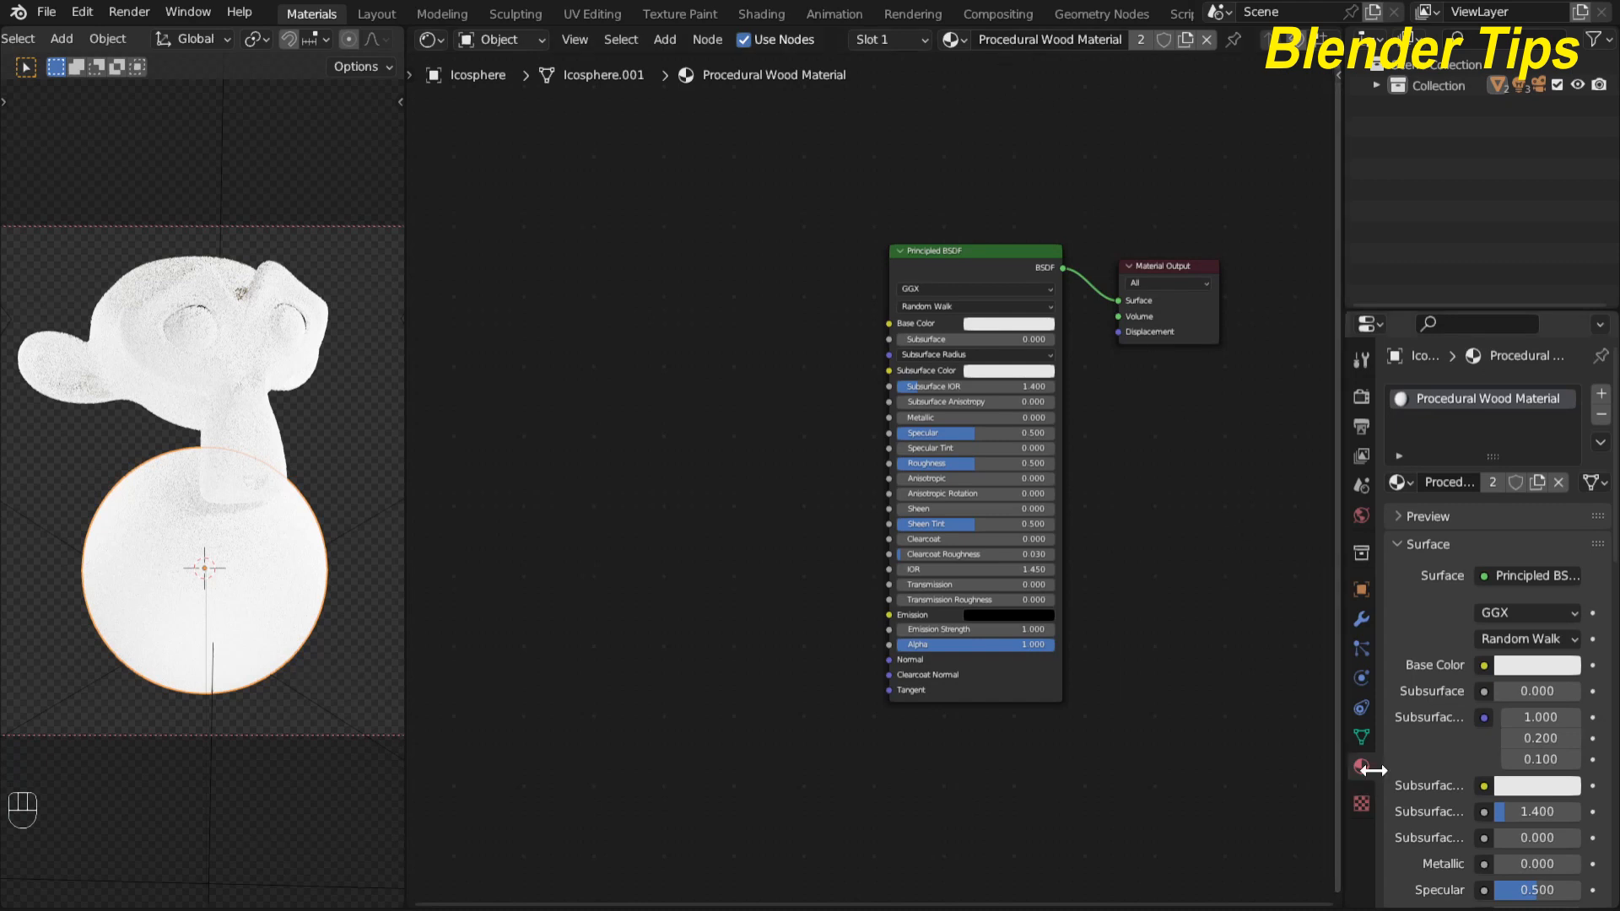
Step: Set the material's surface displacement method to Displacement and Bump
scroll(1446, 684, down, 6)
scroll(1455, 728, down, 4)
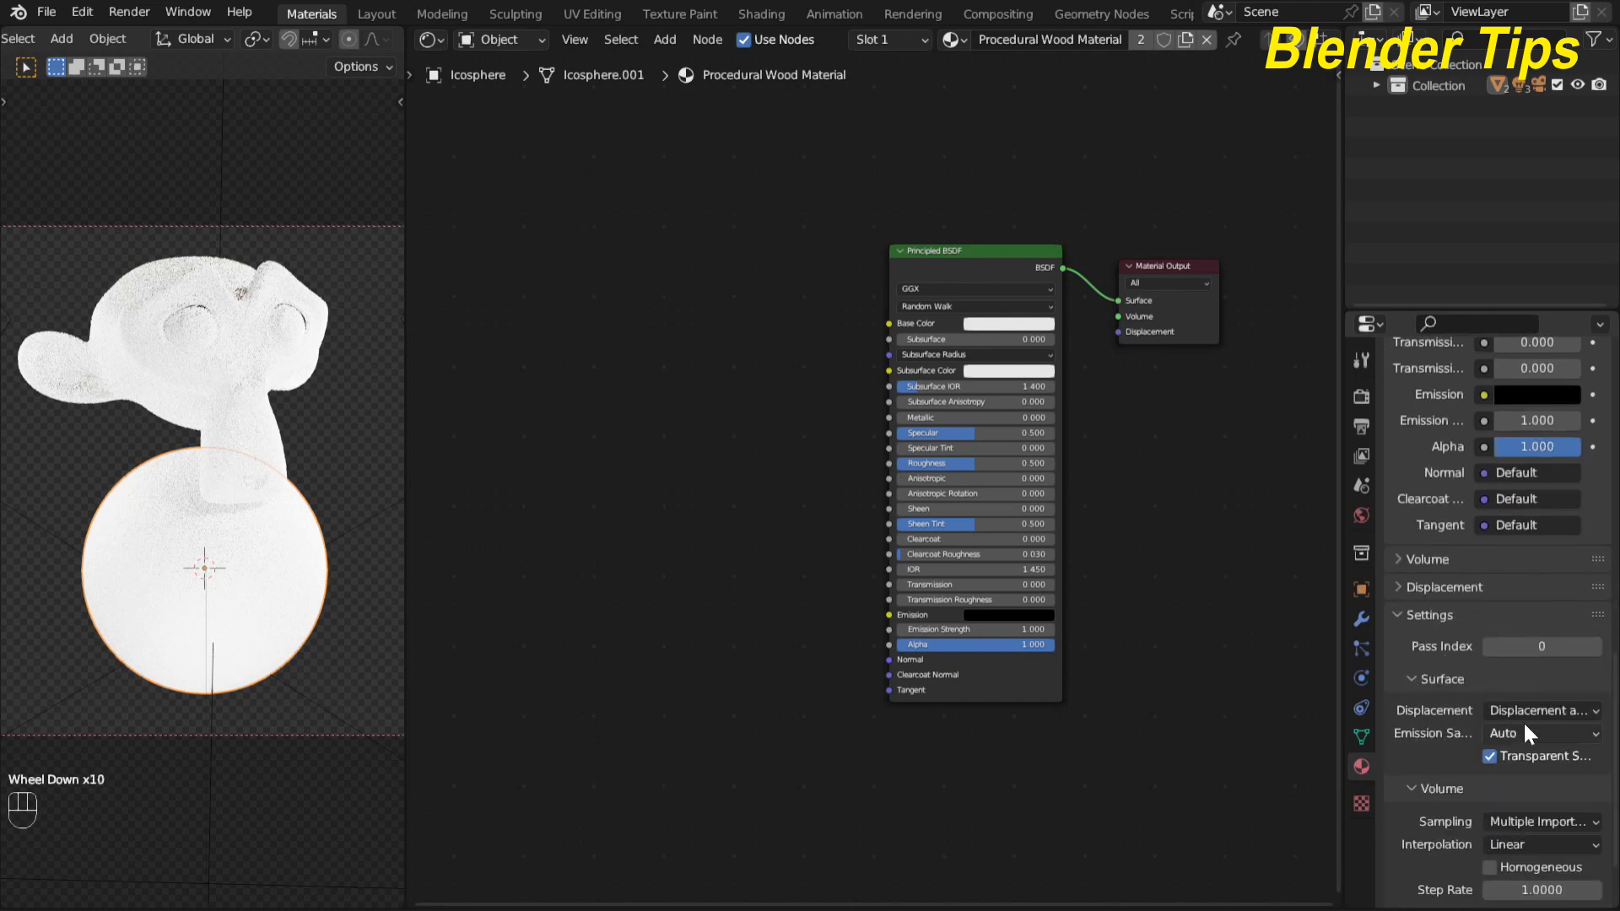
click(1544, 711)
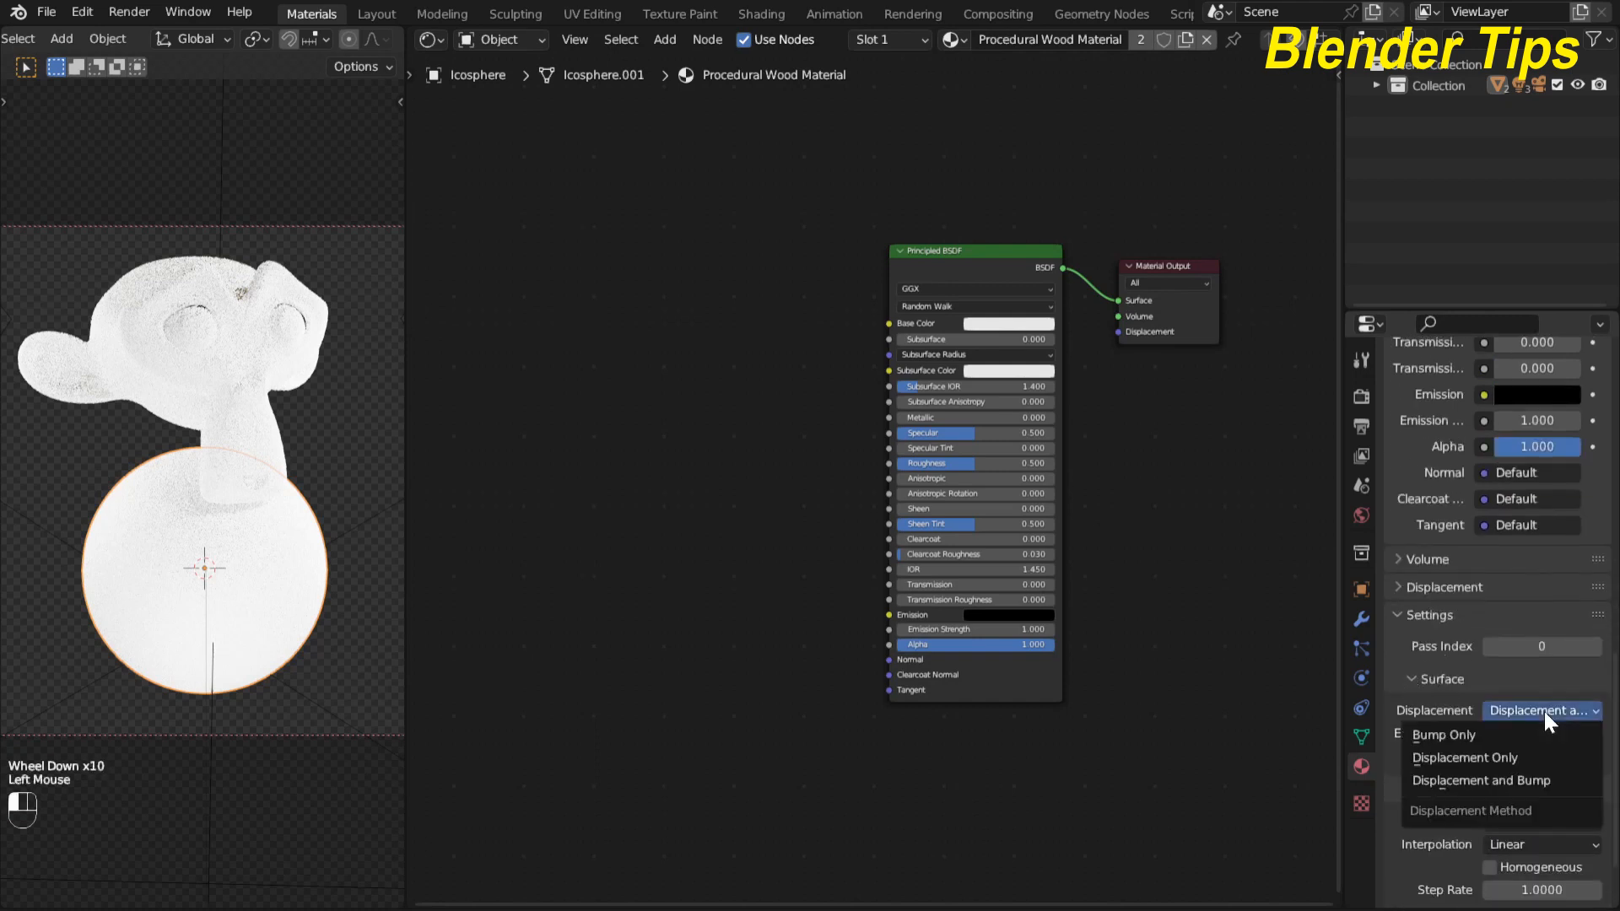
click(1529, 780)
Step: Add a Wave Texture node well to the left of the Principled BSDF, leaving space between them
scroll(686, 493, up, 3)
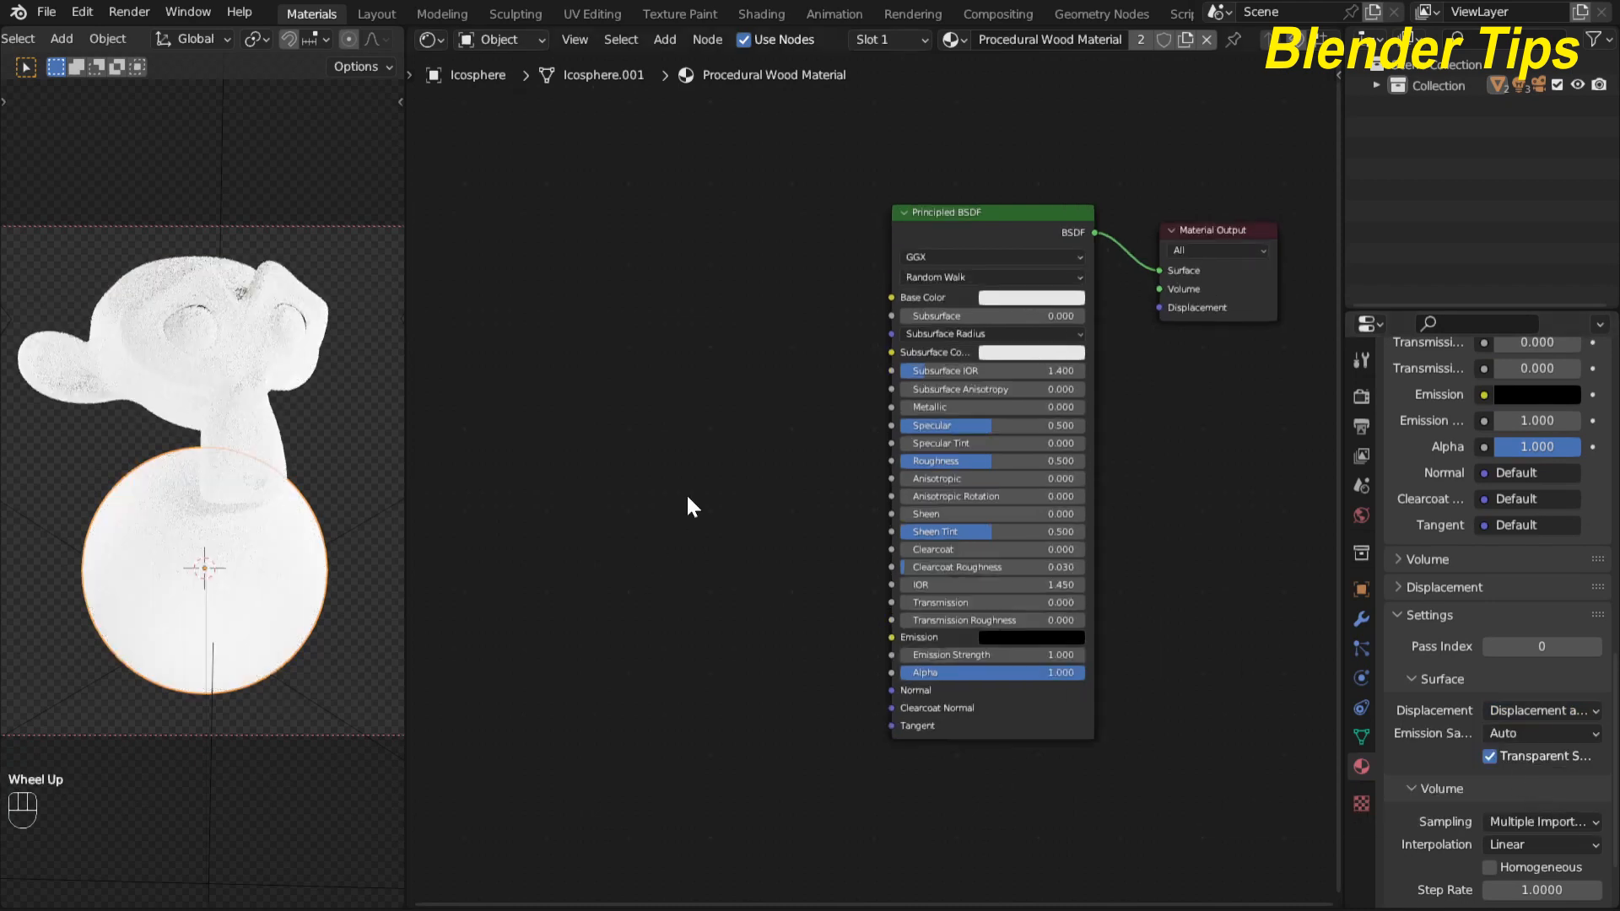
scroll(685, 491, down, 3)
middle_drag(682, 490, 633, 470)
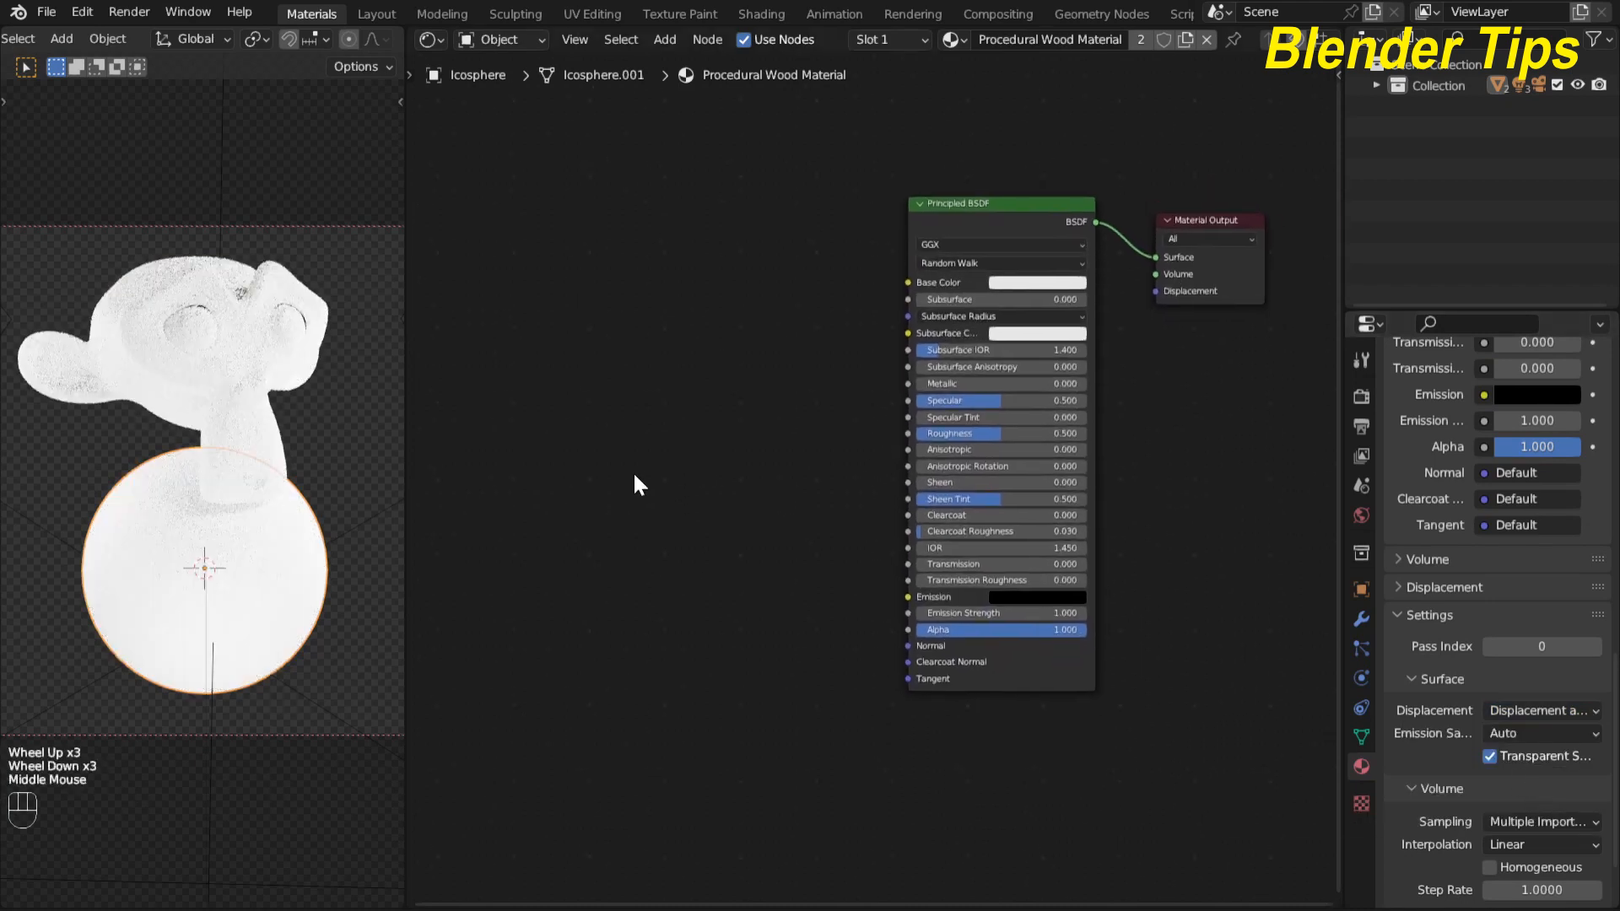
scroll(712, 386, down, 1)
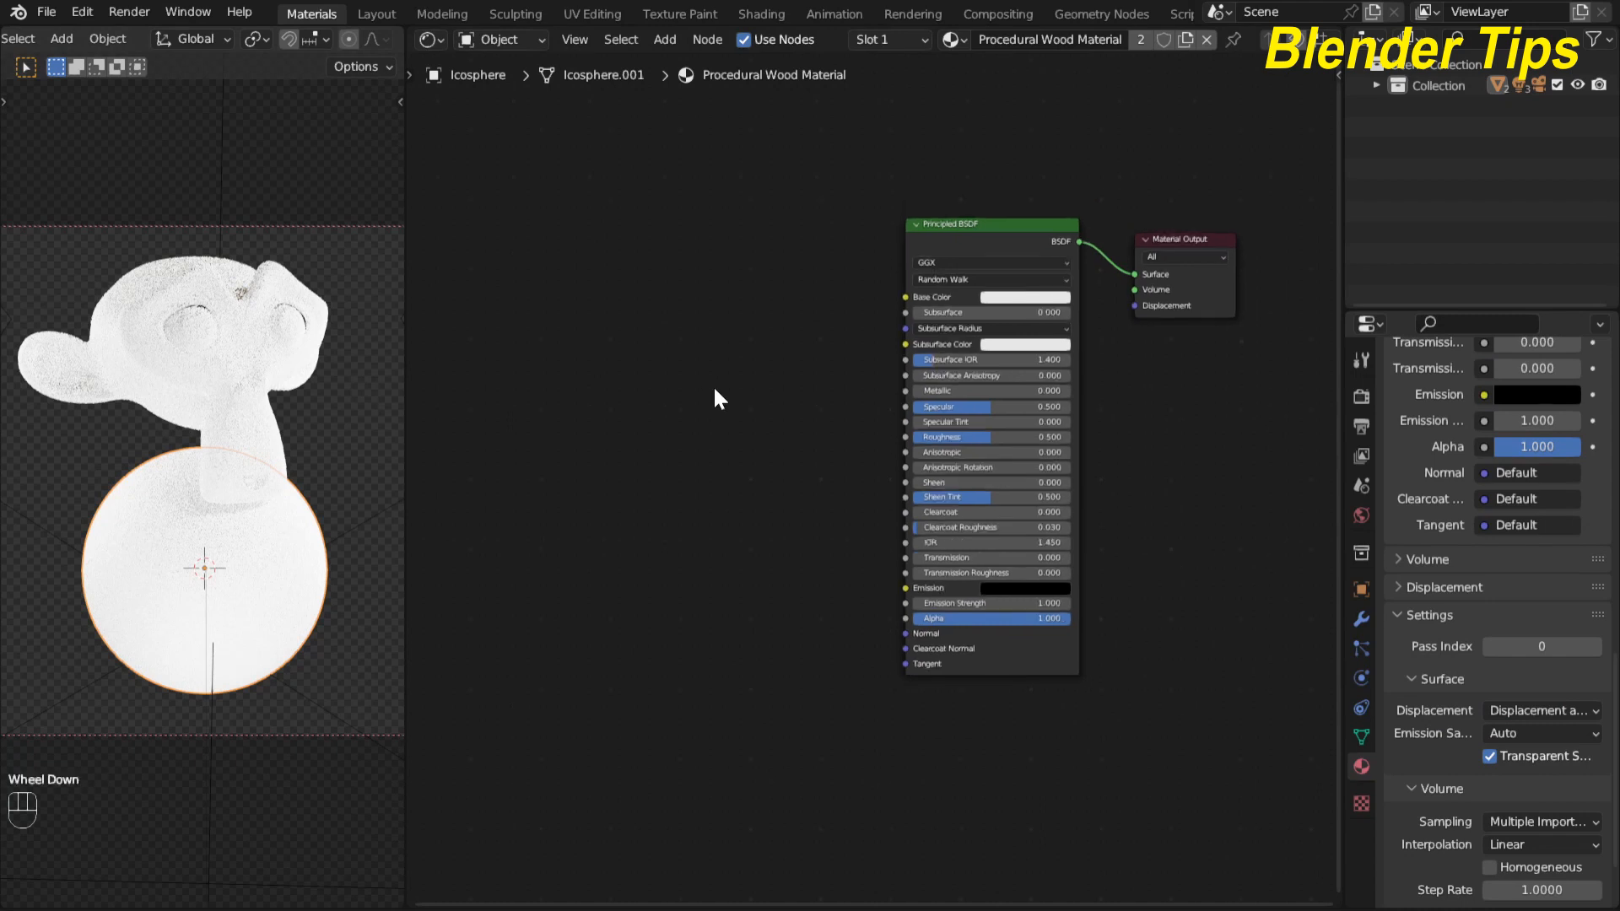
middle_drag(712, 386, 714, 418)
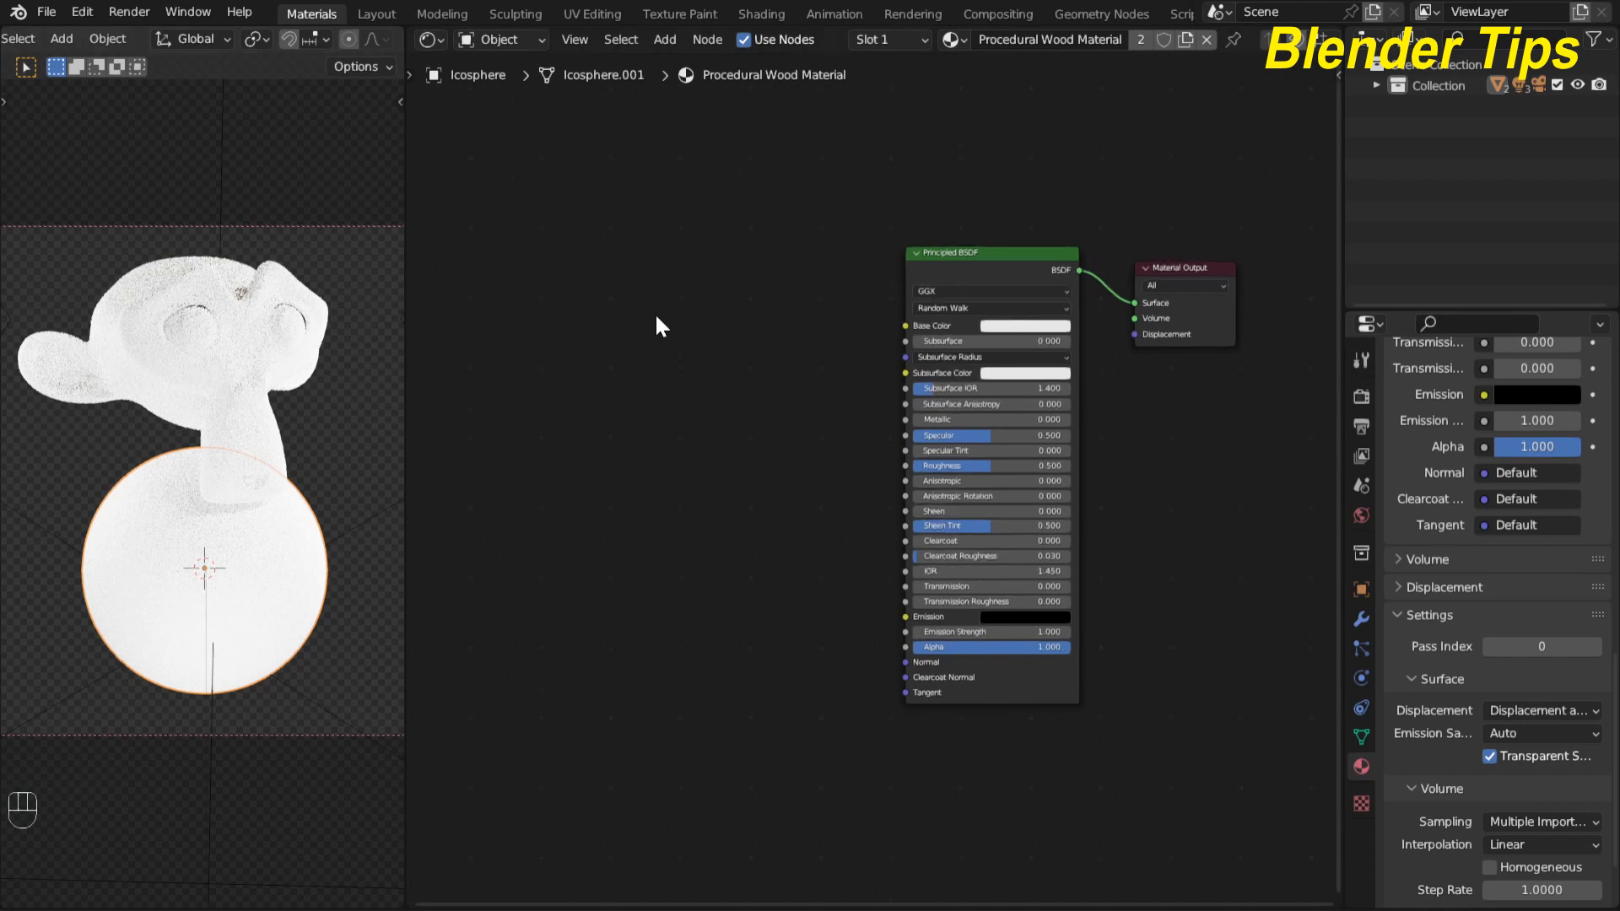
scroll(656, 317, up, 3)
scroll(656, 317, down, 3)
key(shift+a)
click(638, 318)
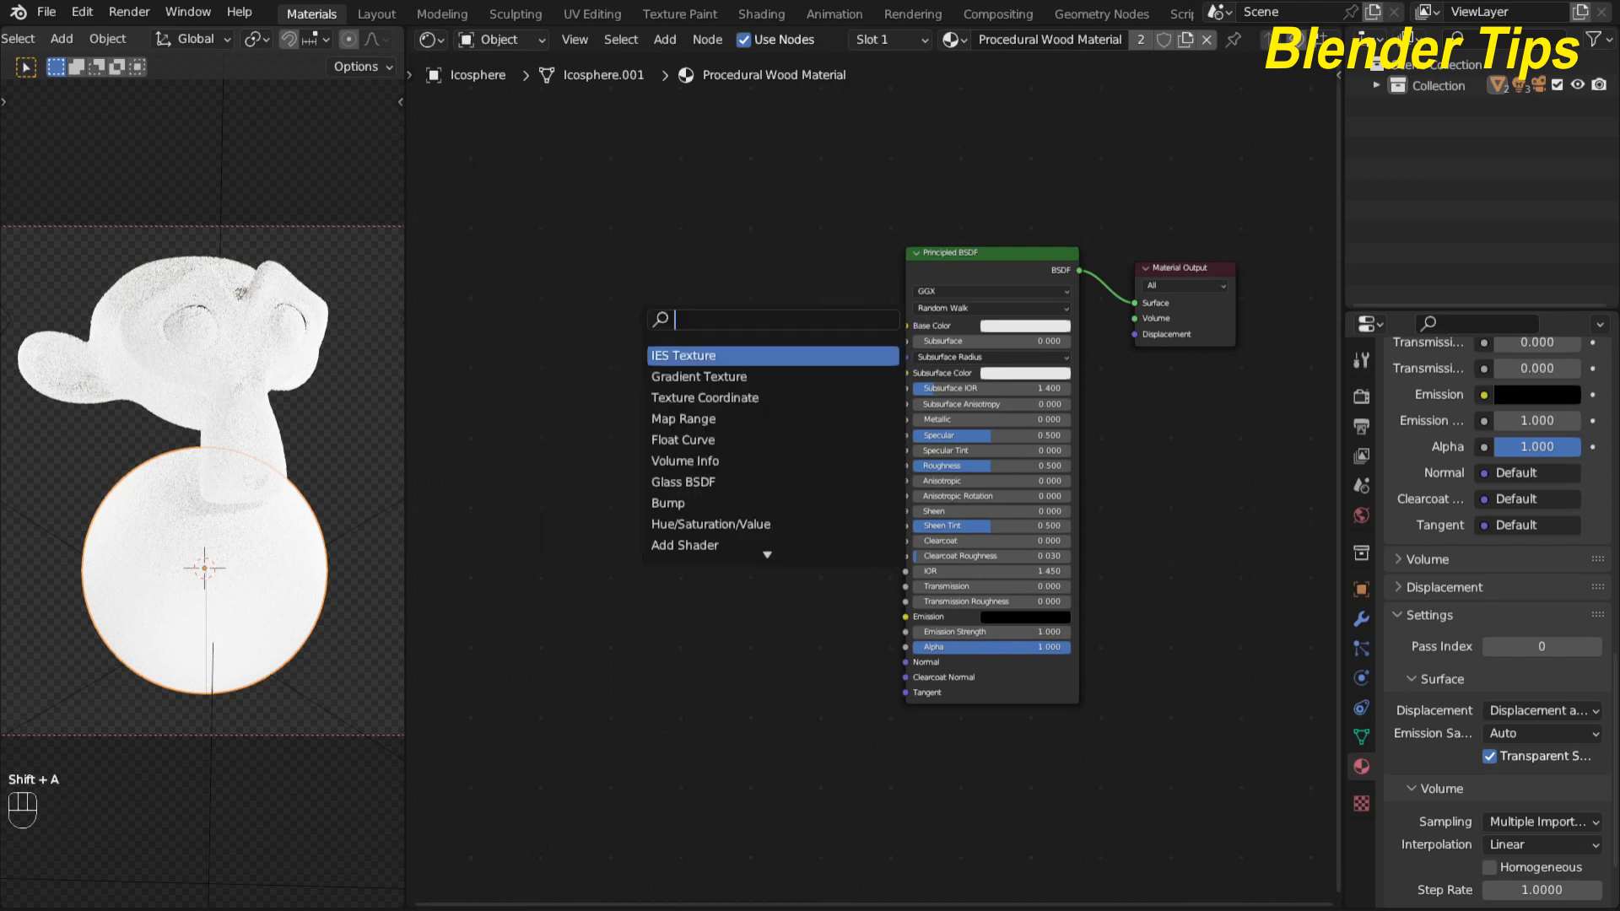
text(wave)
key(Down)
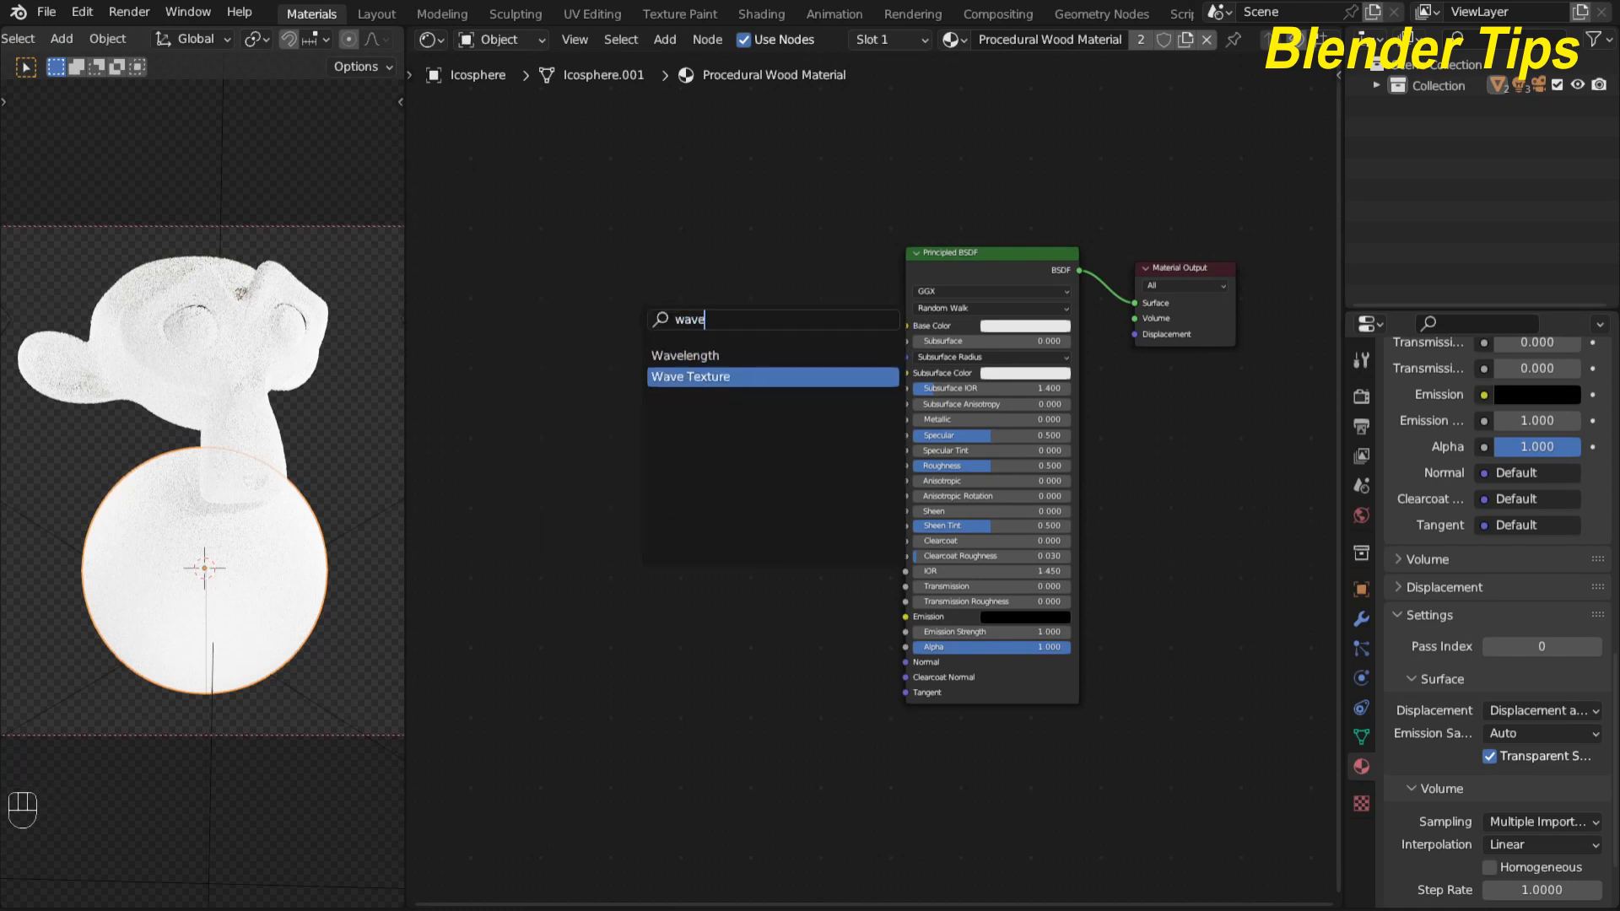
key(Return)
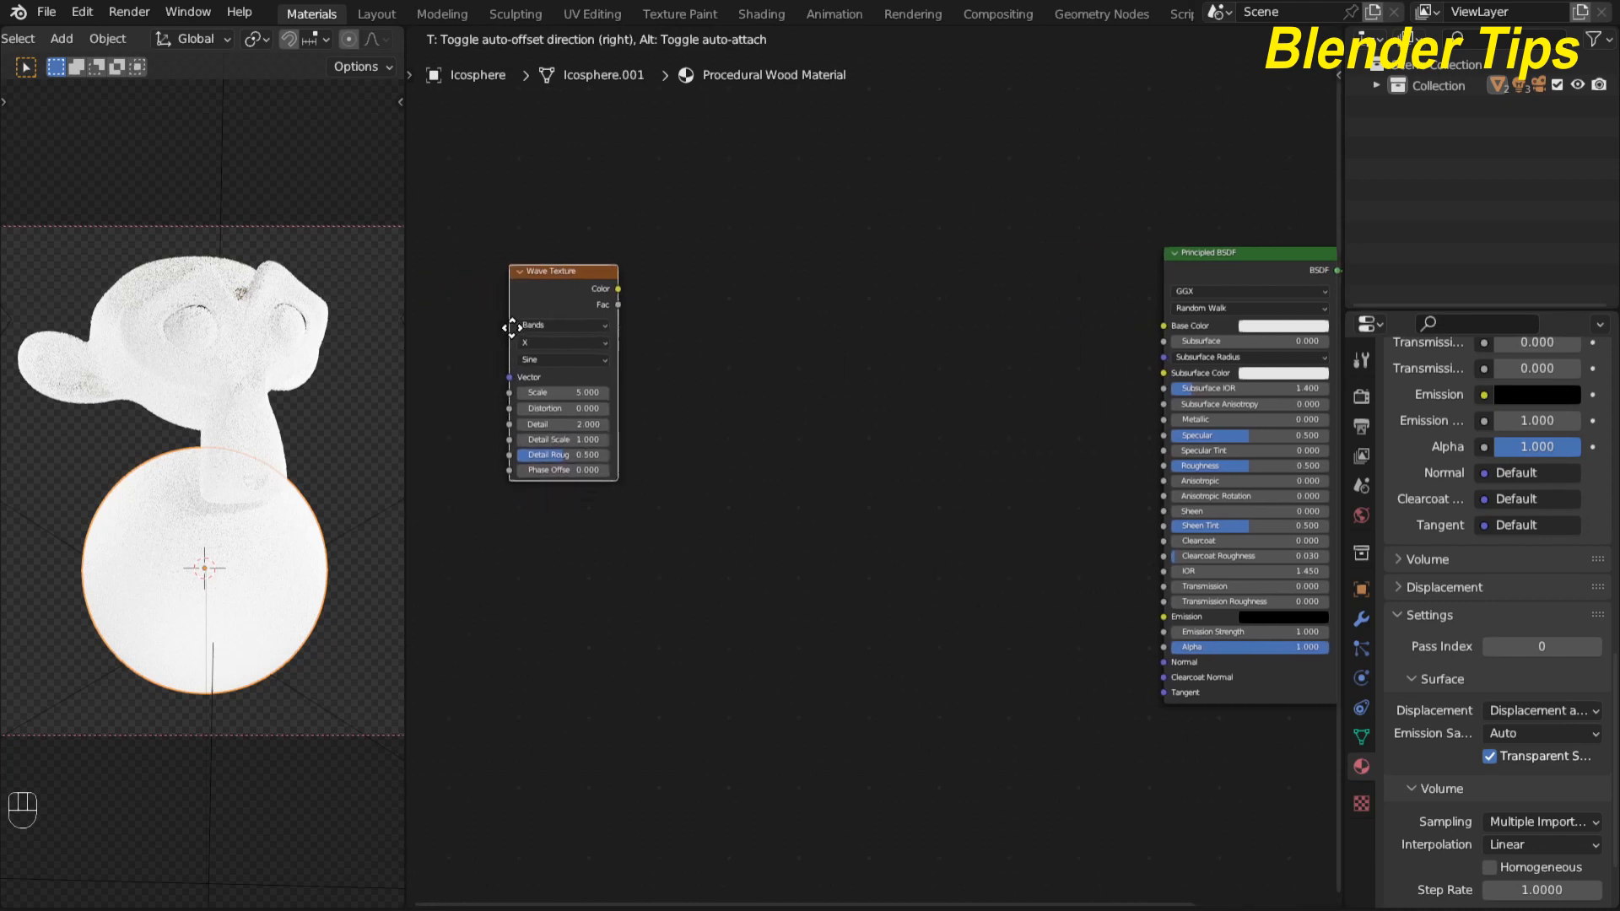
click(482, 345)
Step: Add Texture Coordinate and Mapping nodes to the Wave Texture, and feed the Mapping vector from the Object coordinates
scroll(702, 318, down, 3)
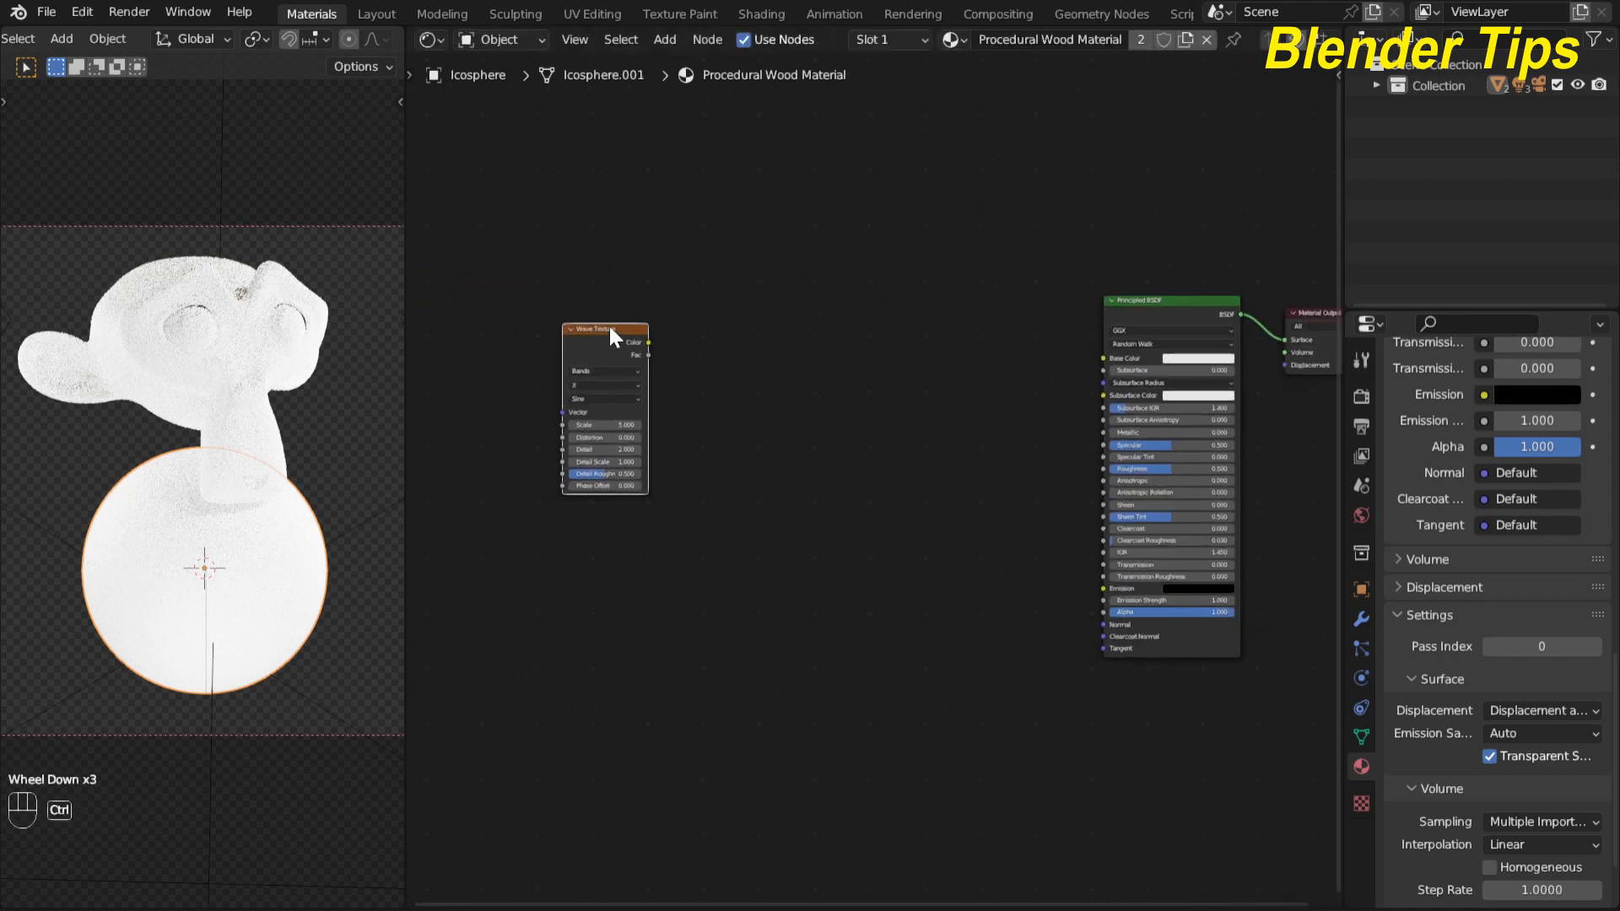
key(ctrl+t)
middle_drag(690, 530, 871, 563)
scroll(813, 549, up, 3)
scroll(817, 545, down, 2)
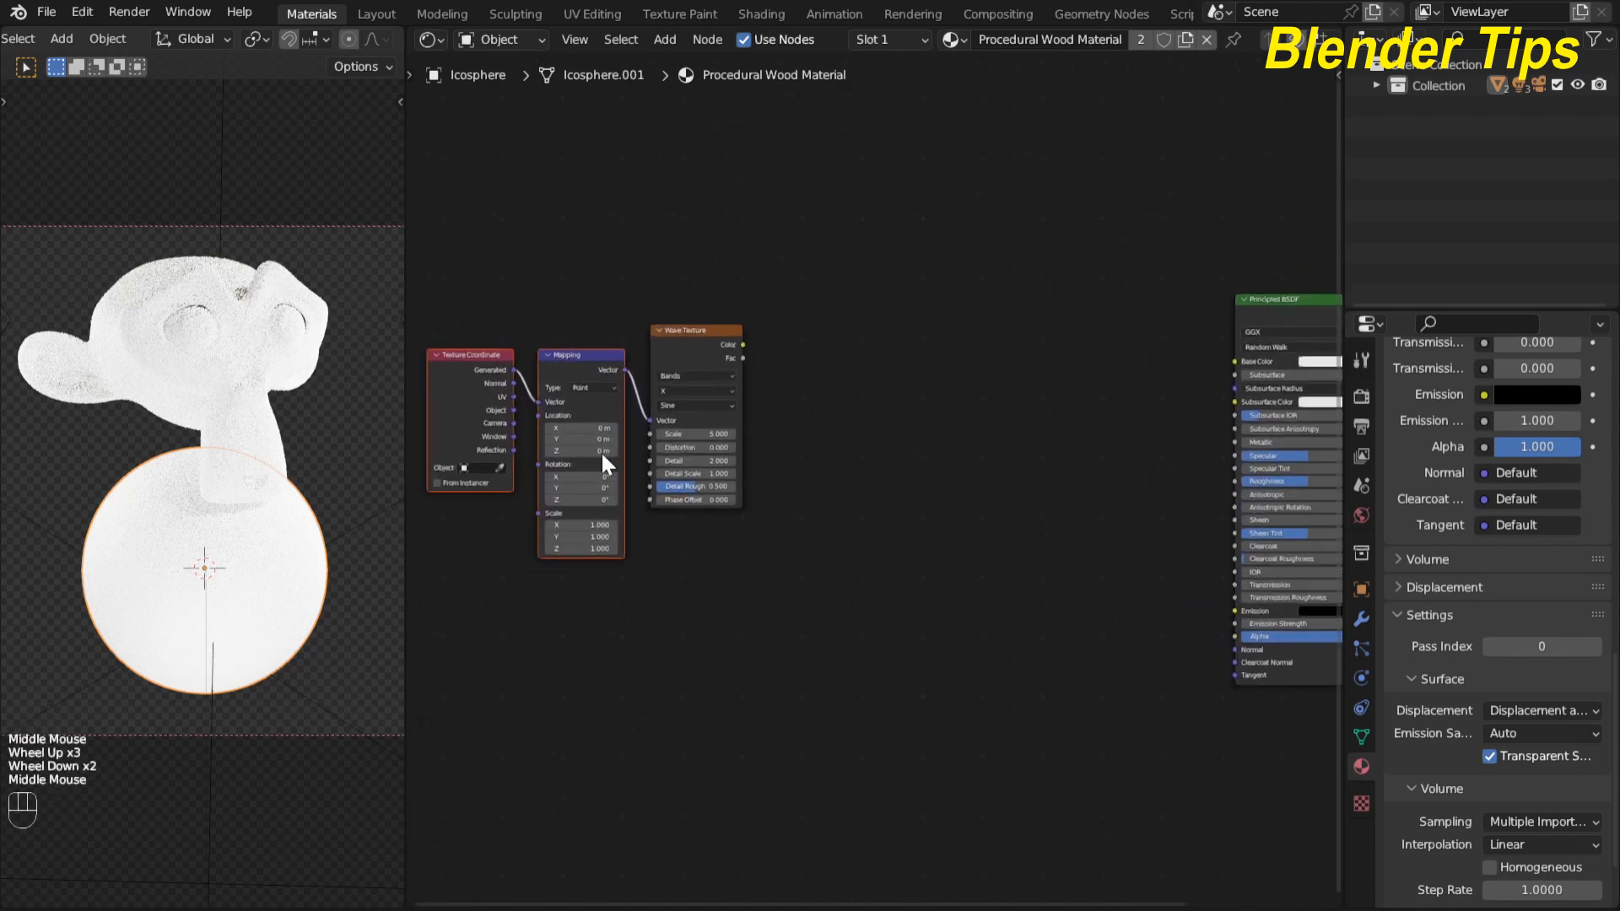
drag(515, 408, 537, 407)
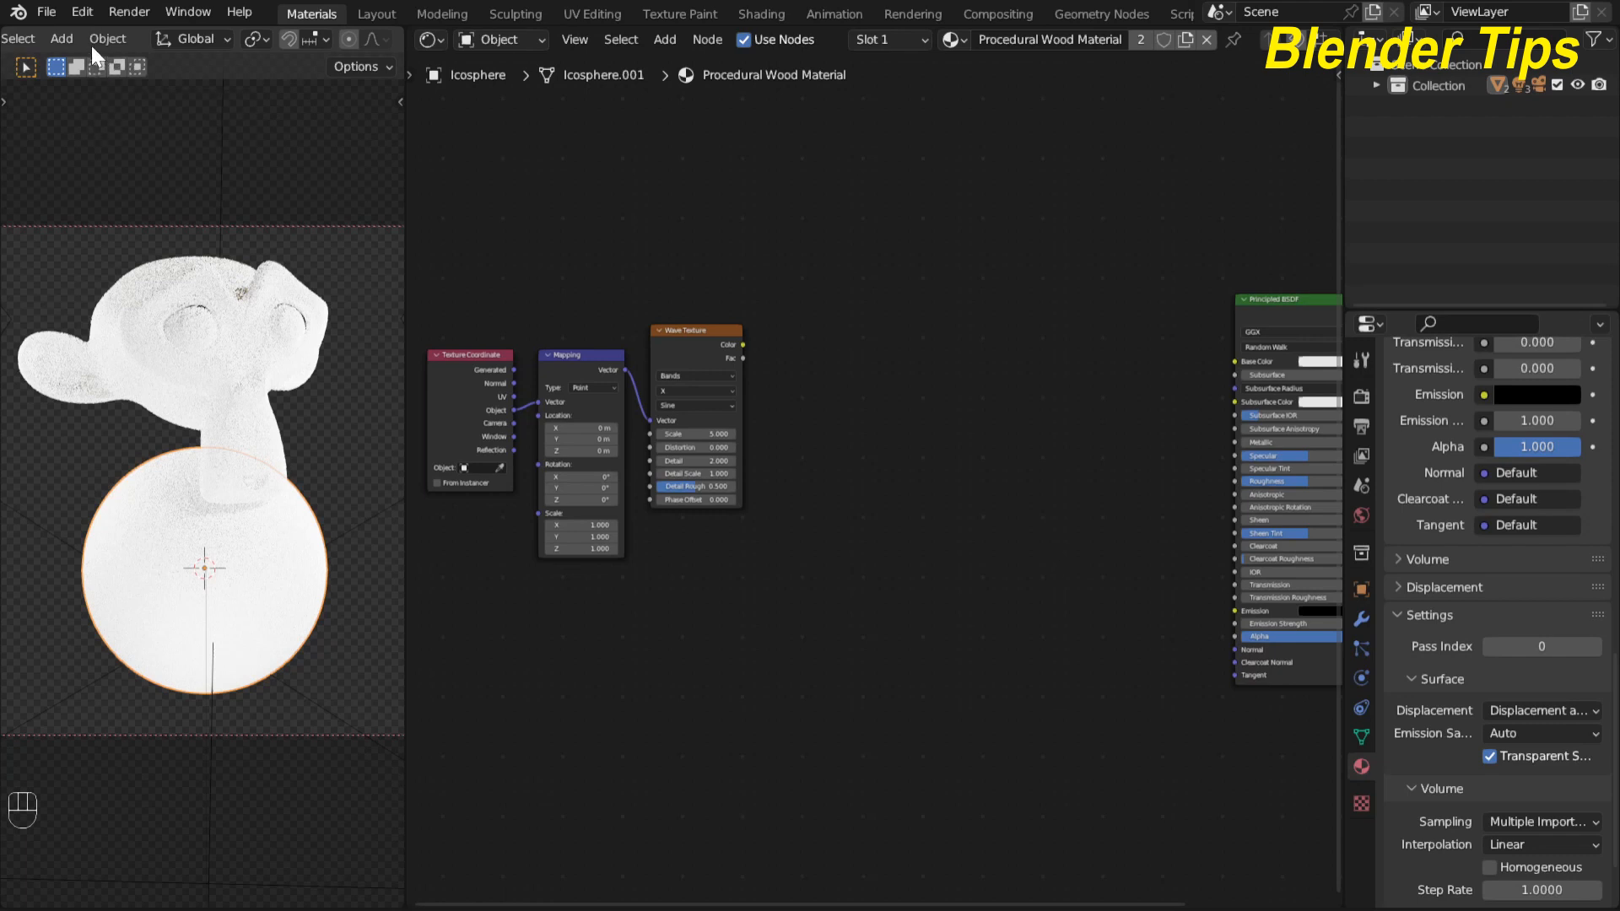
Step: Check the Node Wrangler add-on in the preferences by searching the add-ons for "node", and close the preferences
click(79, 15)
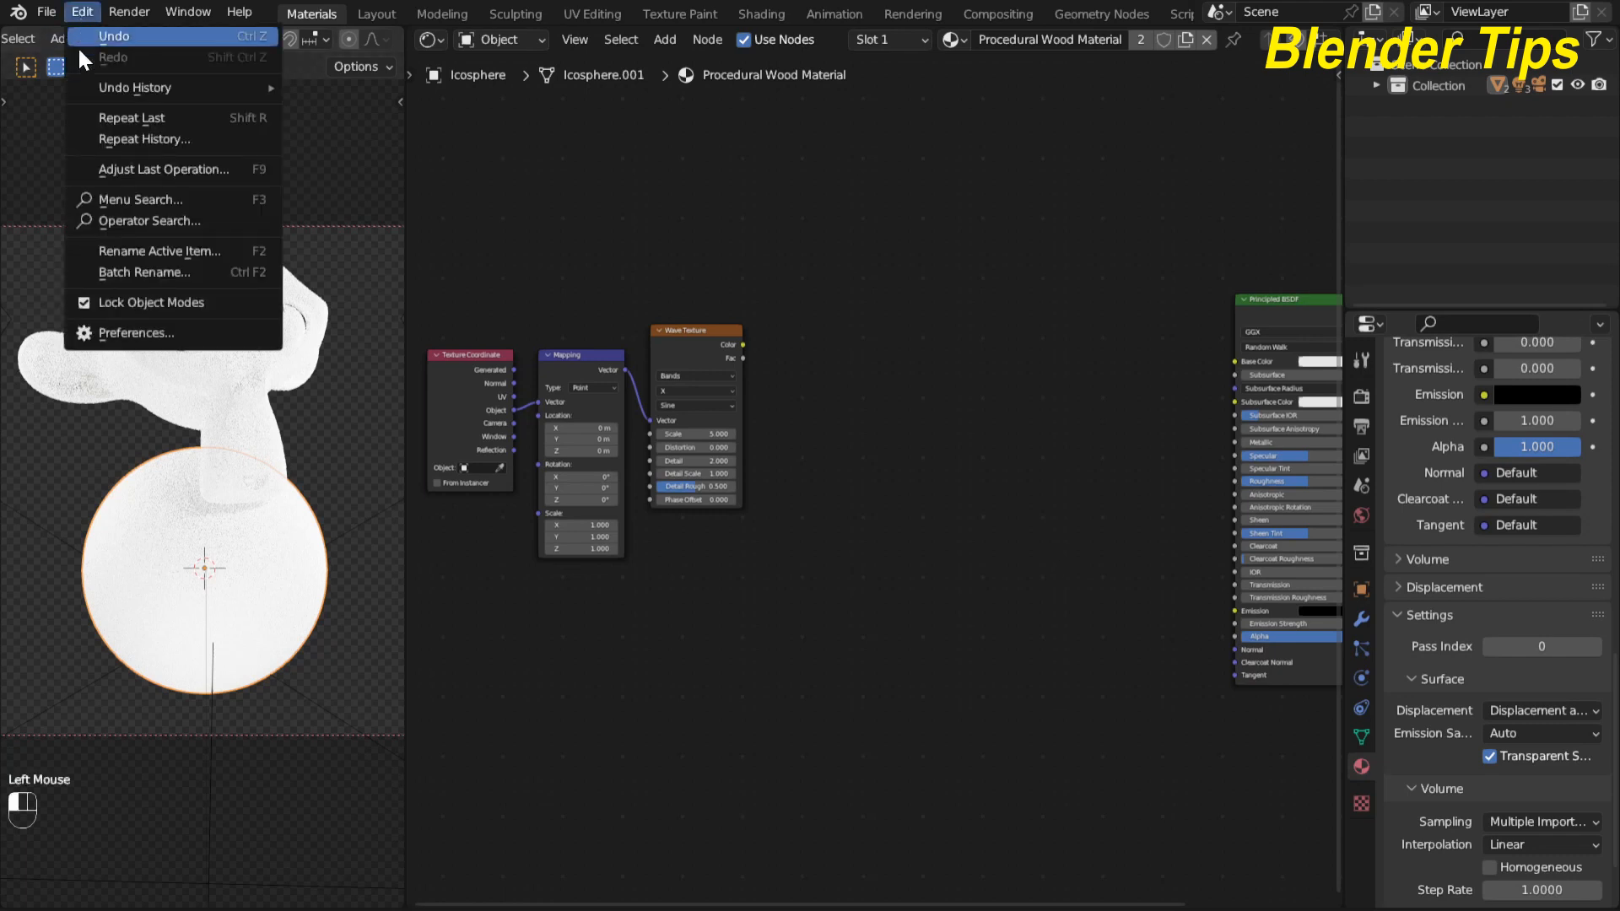
click(139, 340)
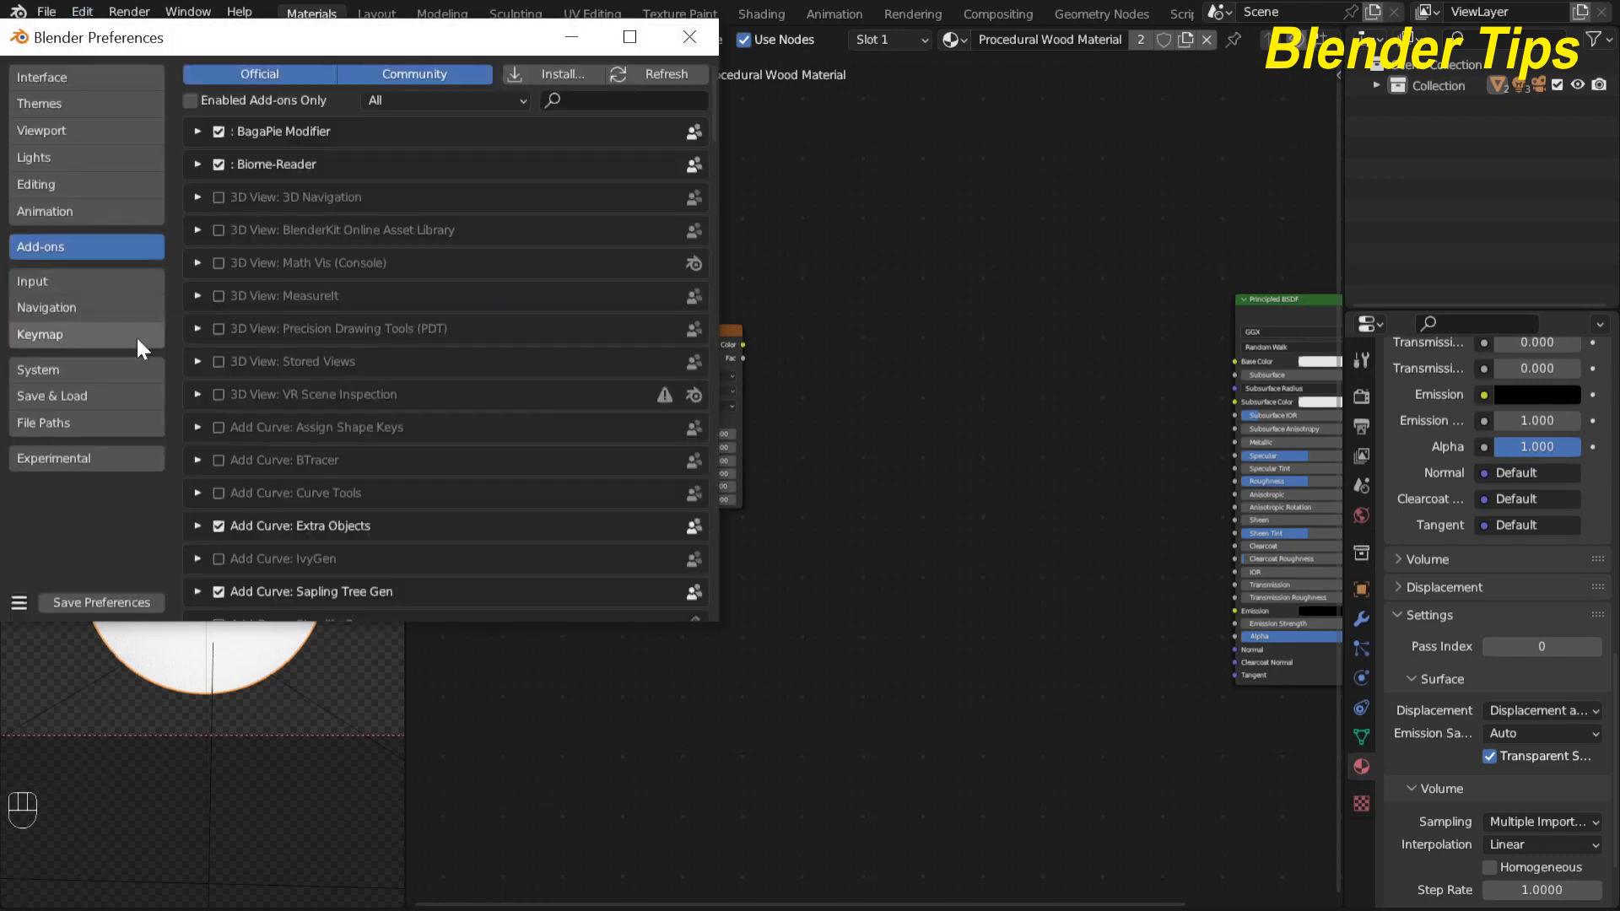
click(599, 101)
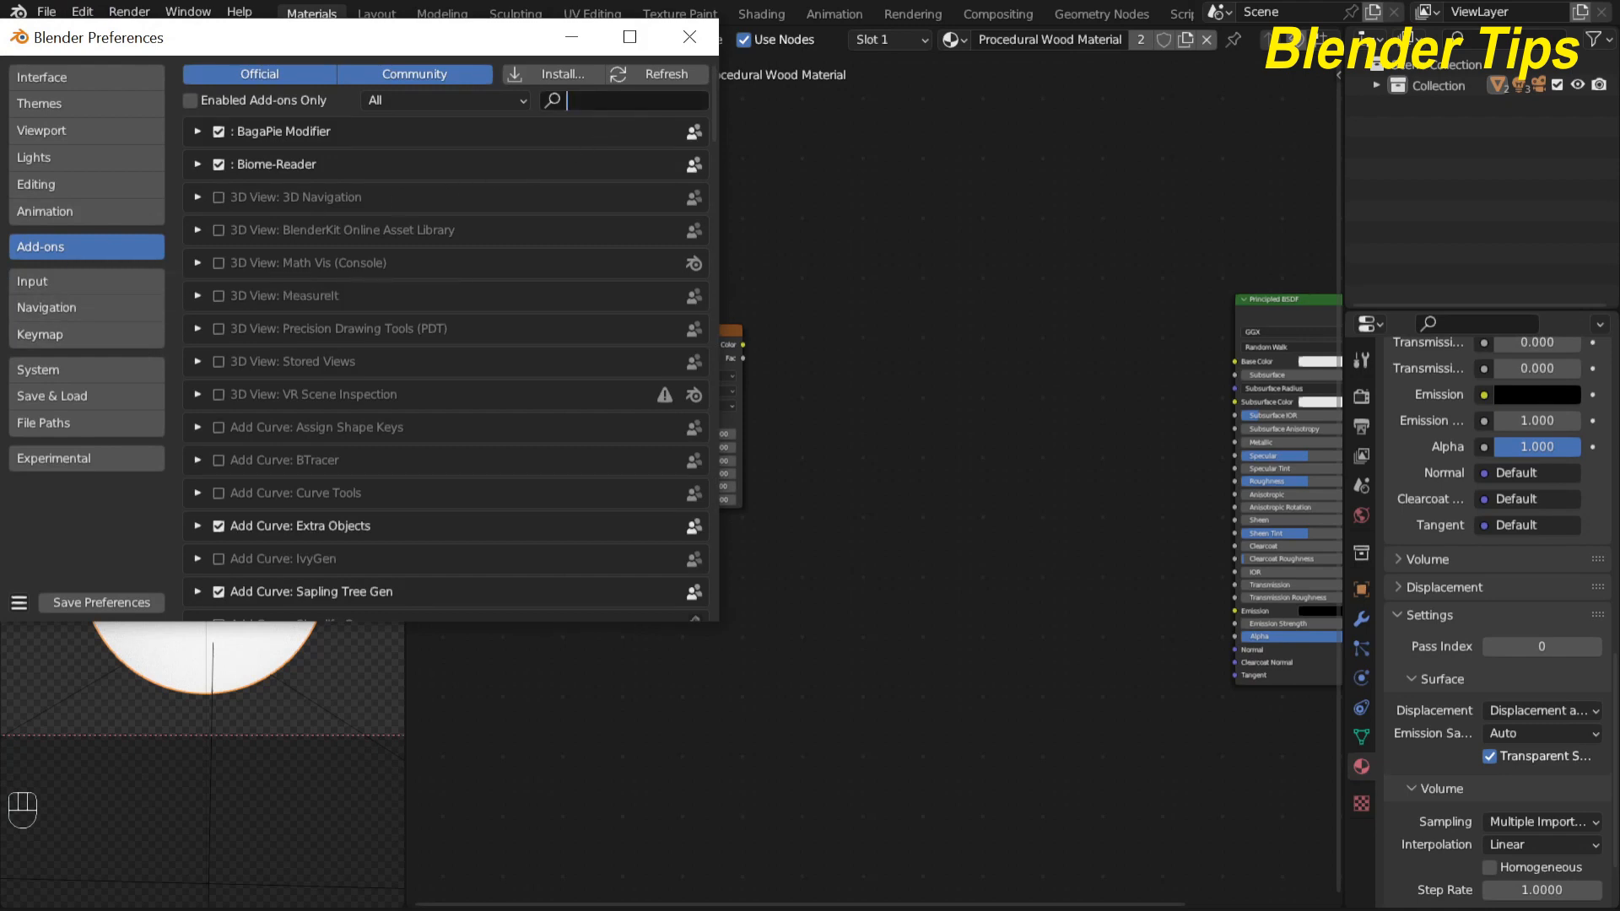
text(node)
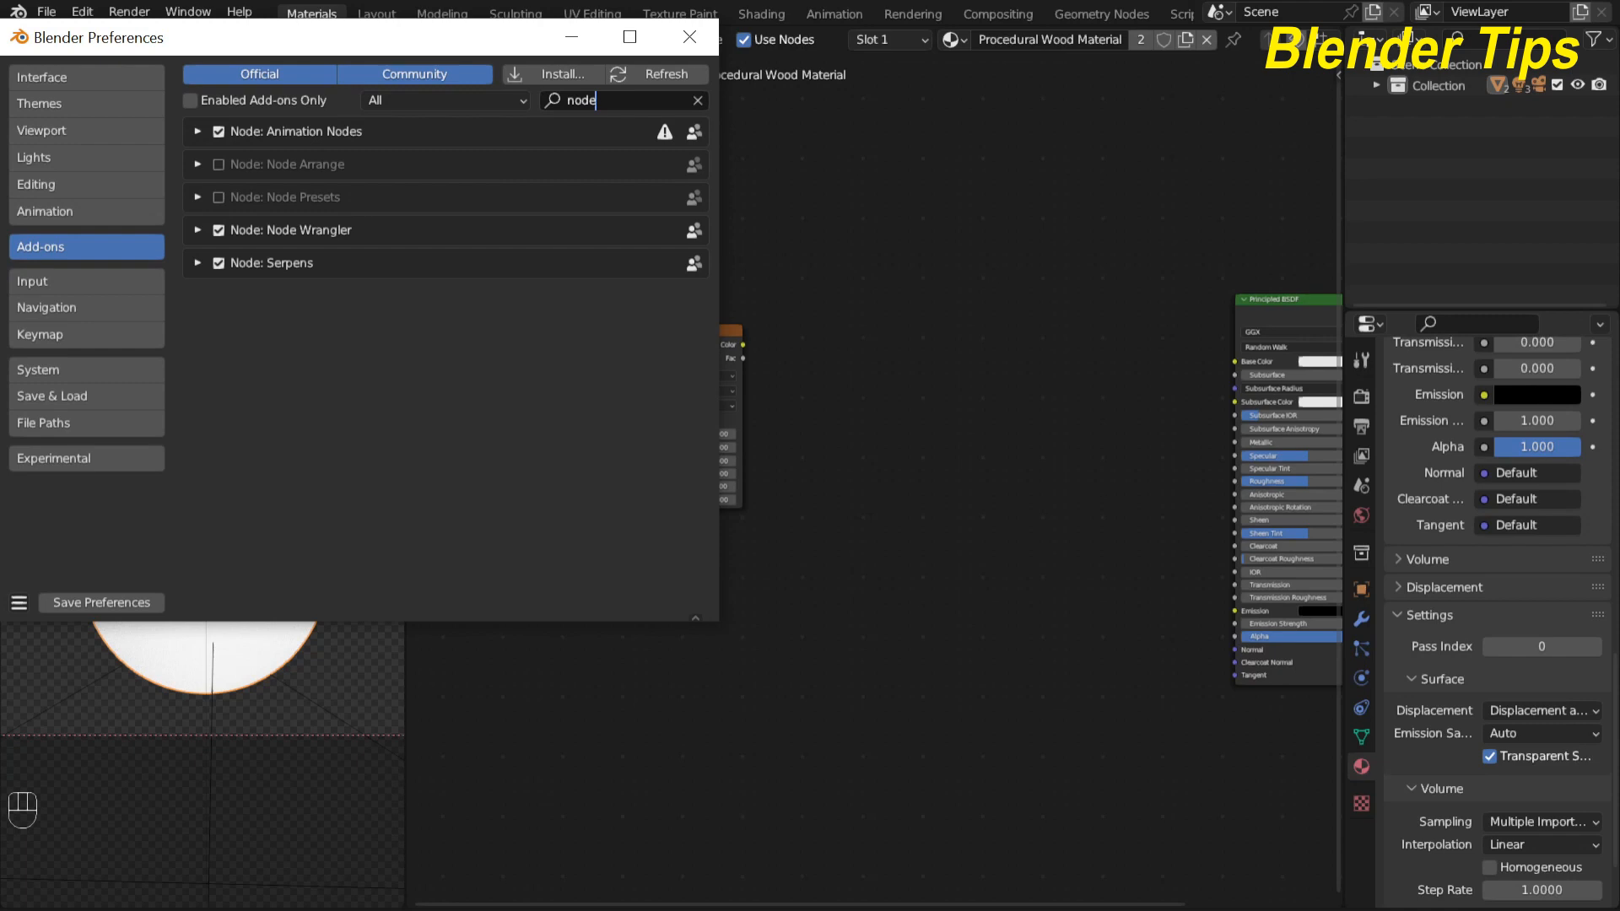
click(690, 37)
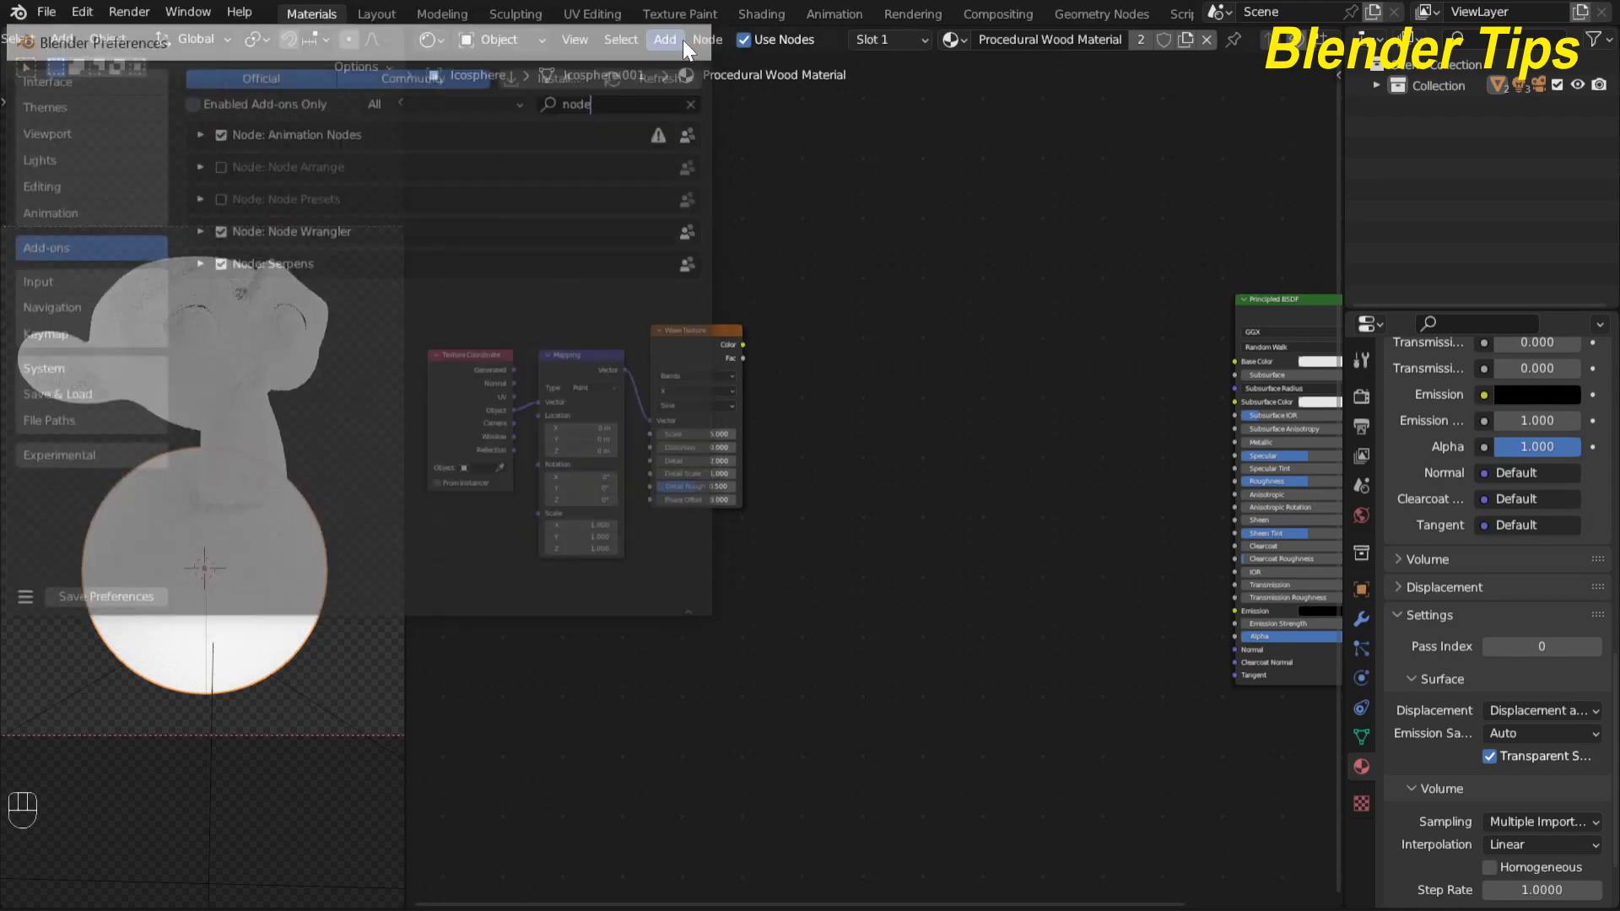
Step: Preview the Wave Texture's Color output directly on the objects with Node Wrangler
scroll(884, 307, up, 3)
scroll(884, 315, down, 4)
middle_drag(884, 316, 868, 307)
scroll(868, 308, up, 2)
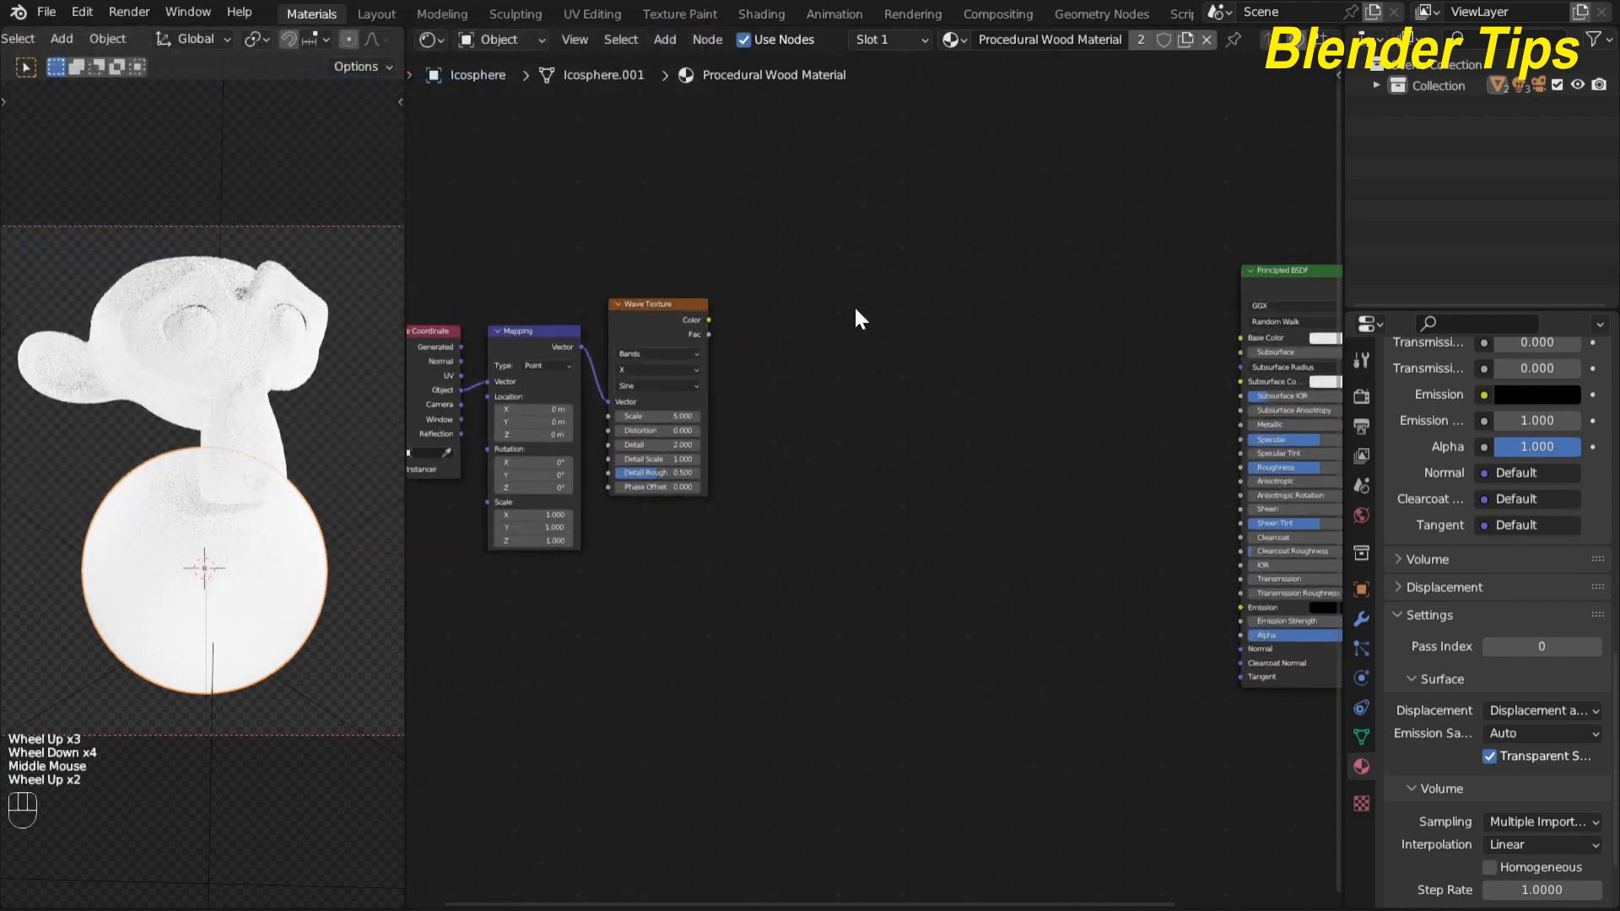
click(662, 314)
middle_drag(797, 370, 861, 369)
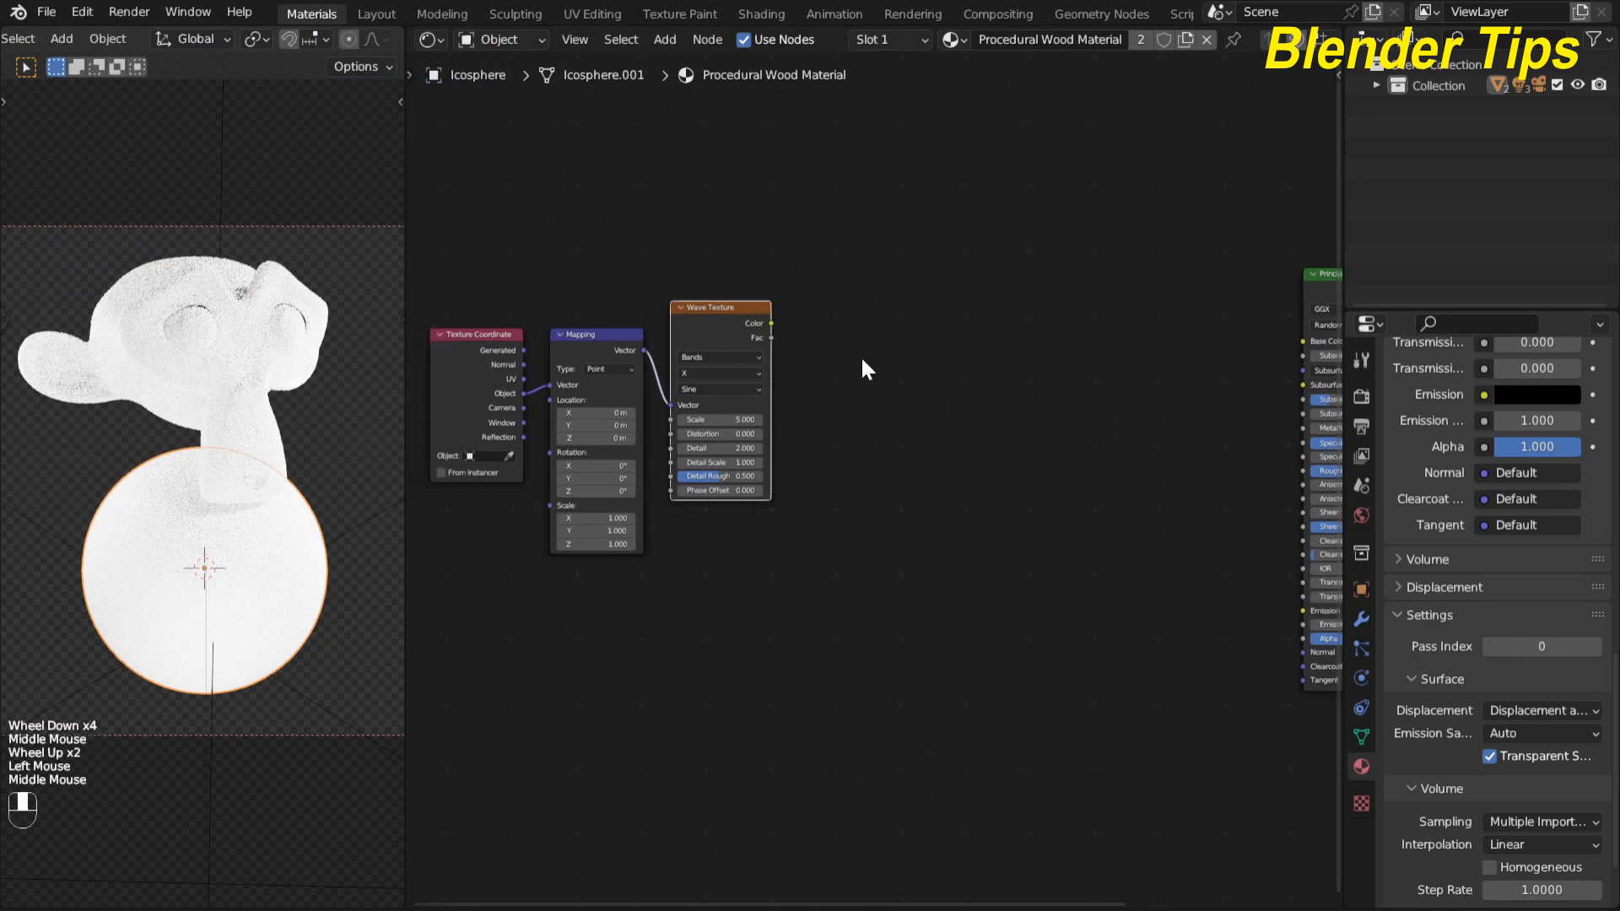
ctrl+shift+click(716, 333)
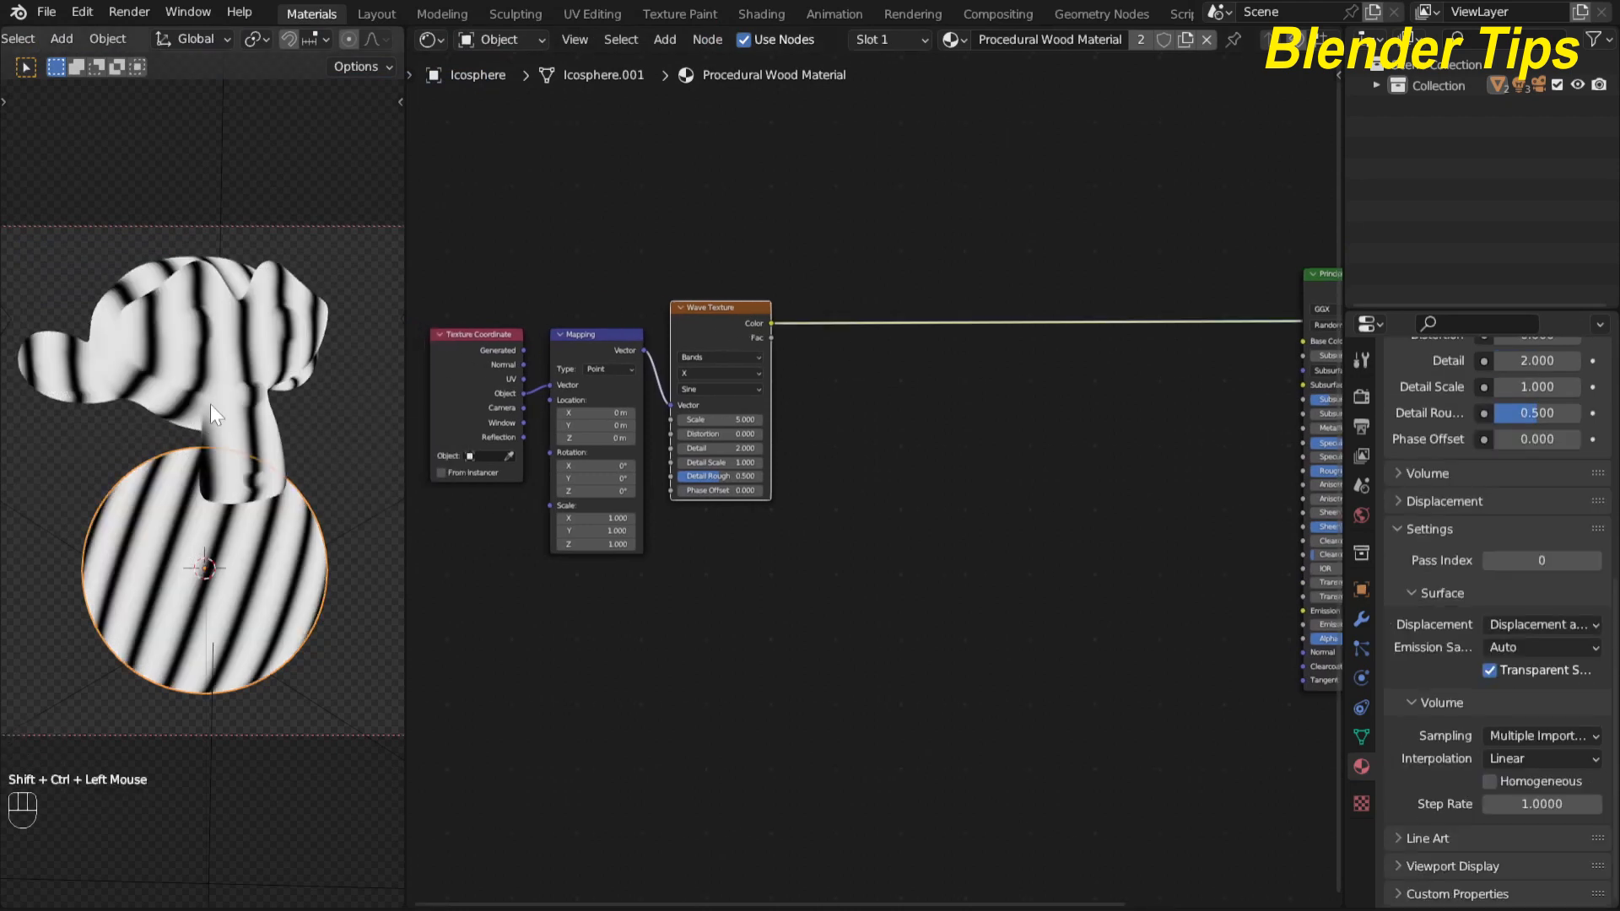
scroll(210, 404, up, 1)
middle_drag(638, 280, 602, 283)
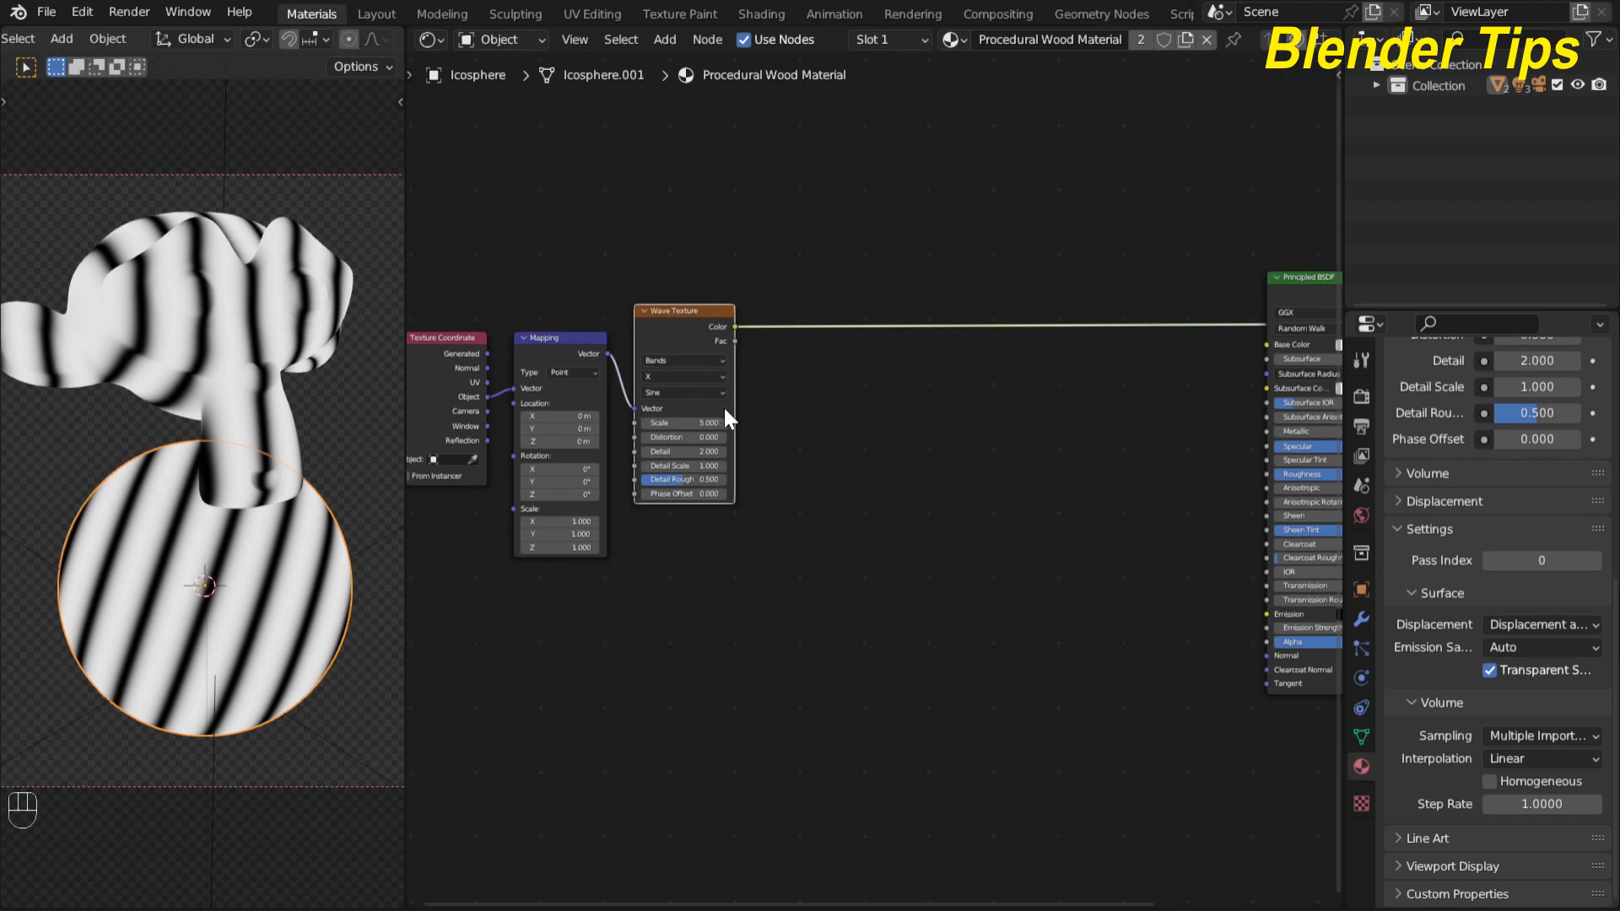
Step: Set the Wave Texture's Scale to 1.5 and its Distortion to 12
middle_drag(722, 405, 854, 392)
scroll(817, 387, up, 4)
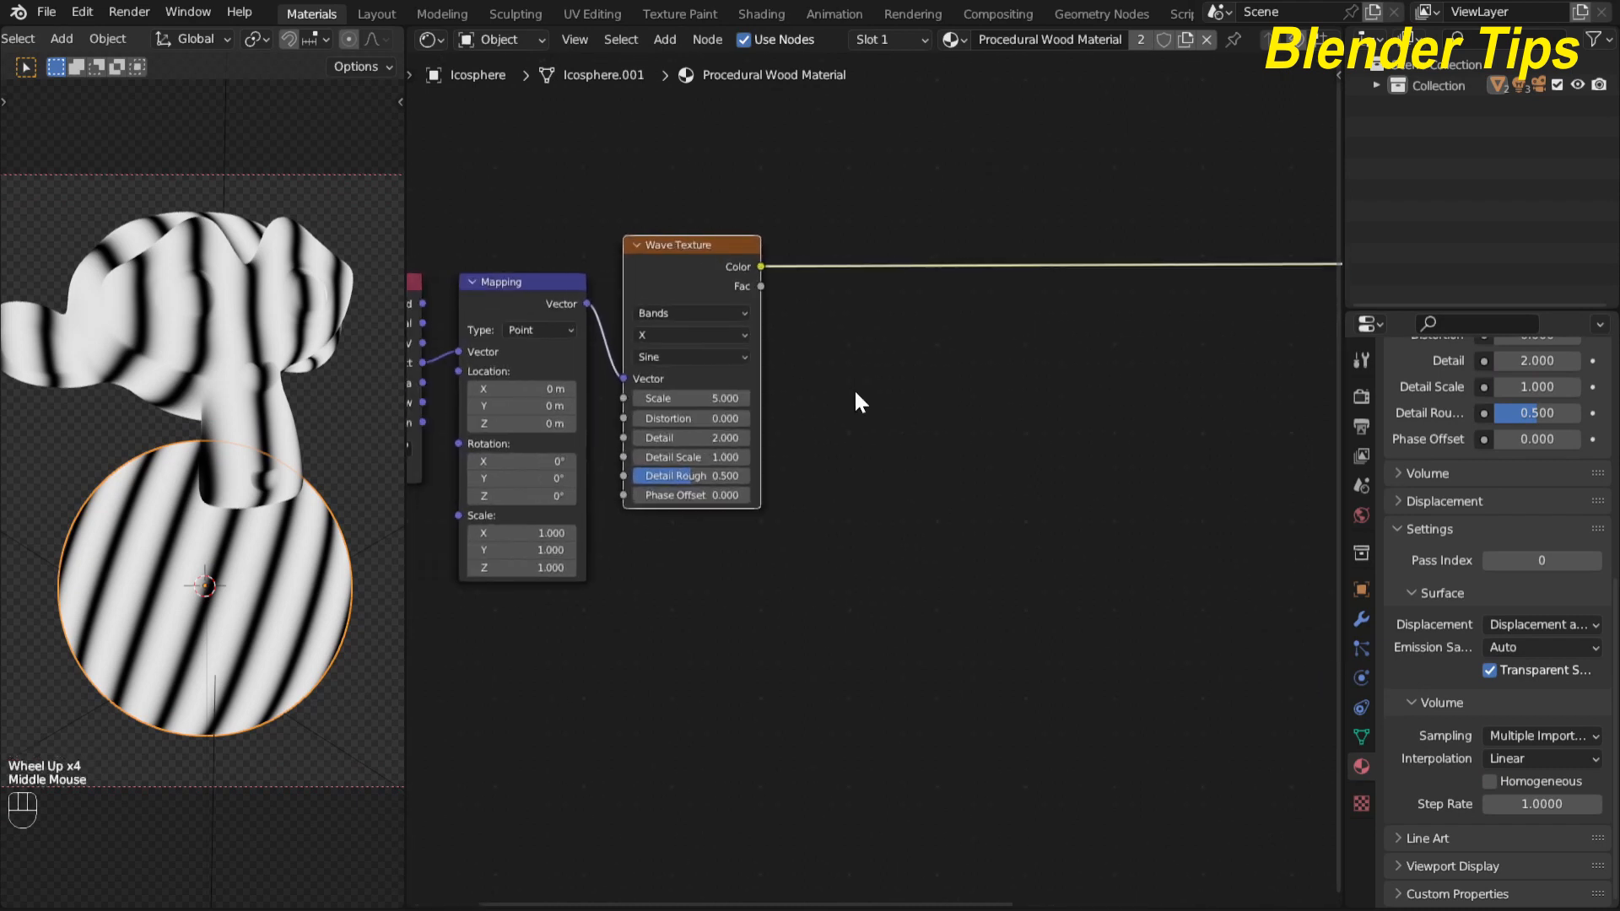
scroll(854, 393, up, 1)
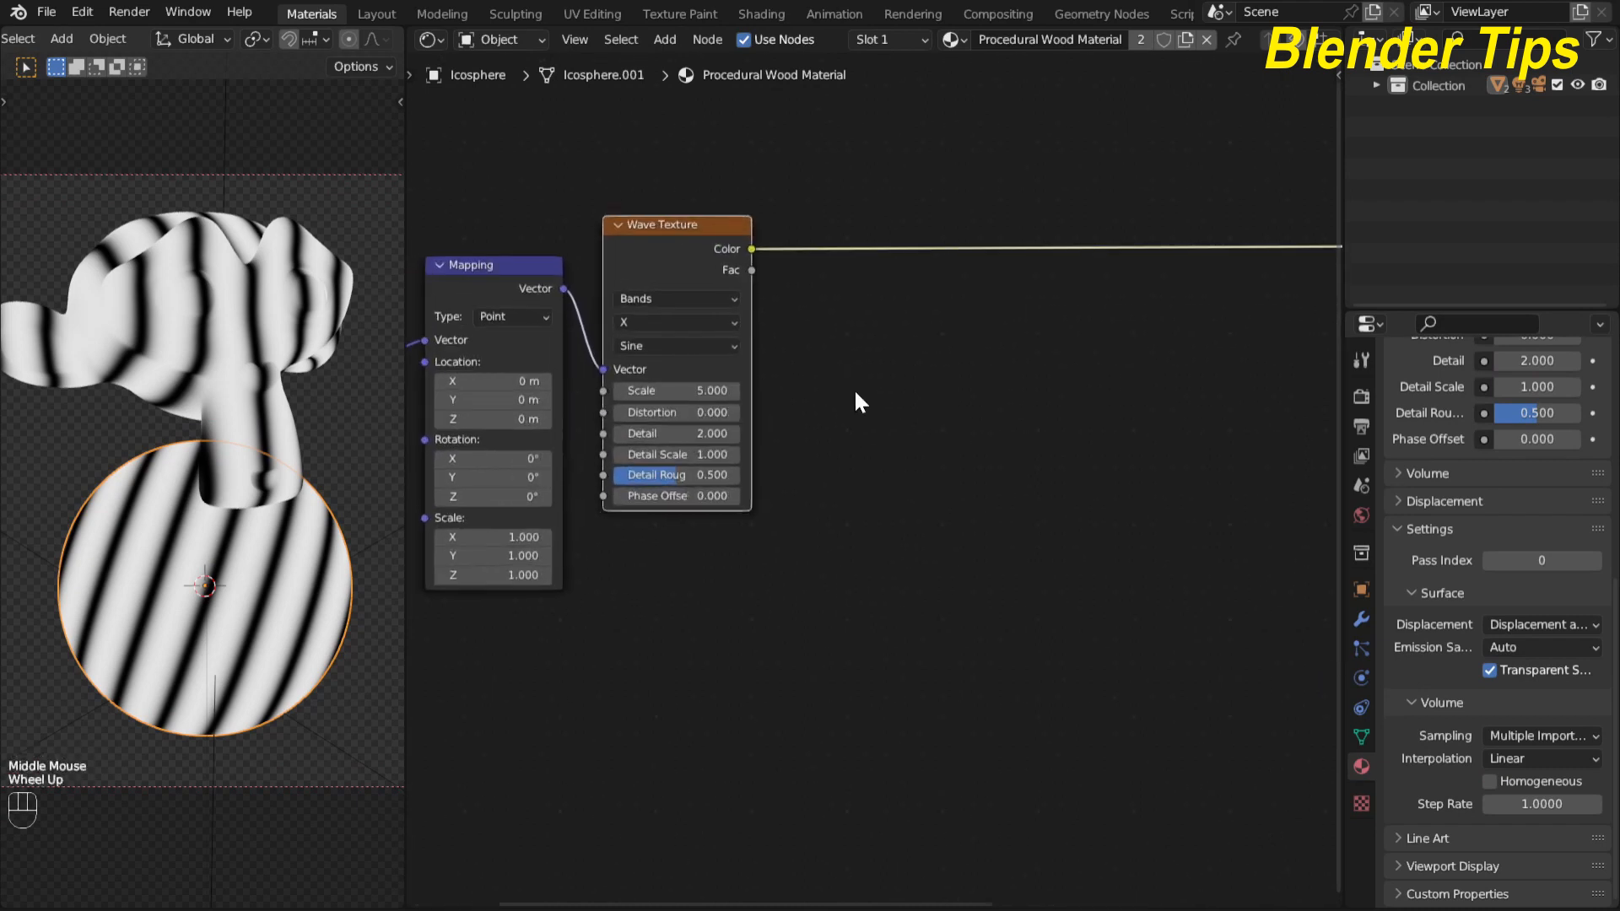
click(654, 392)
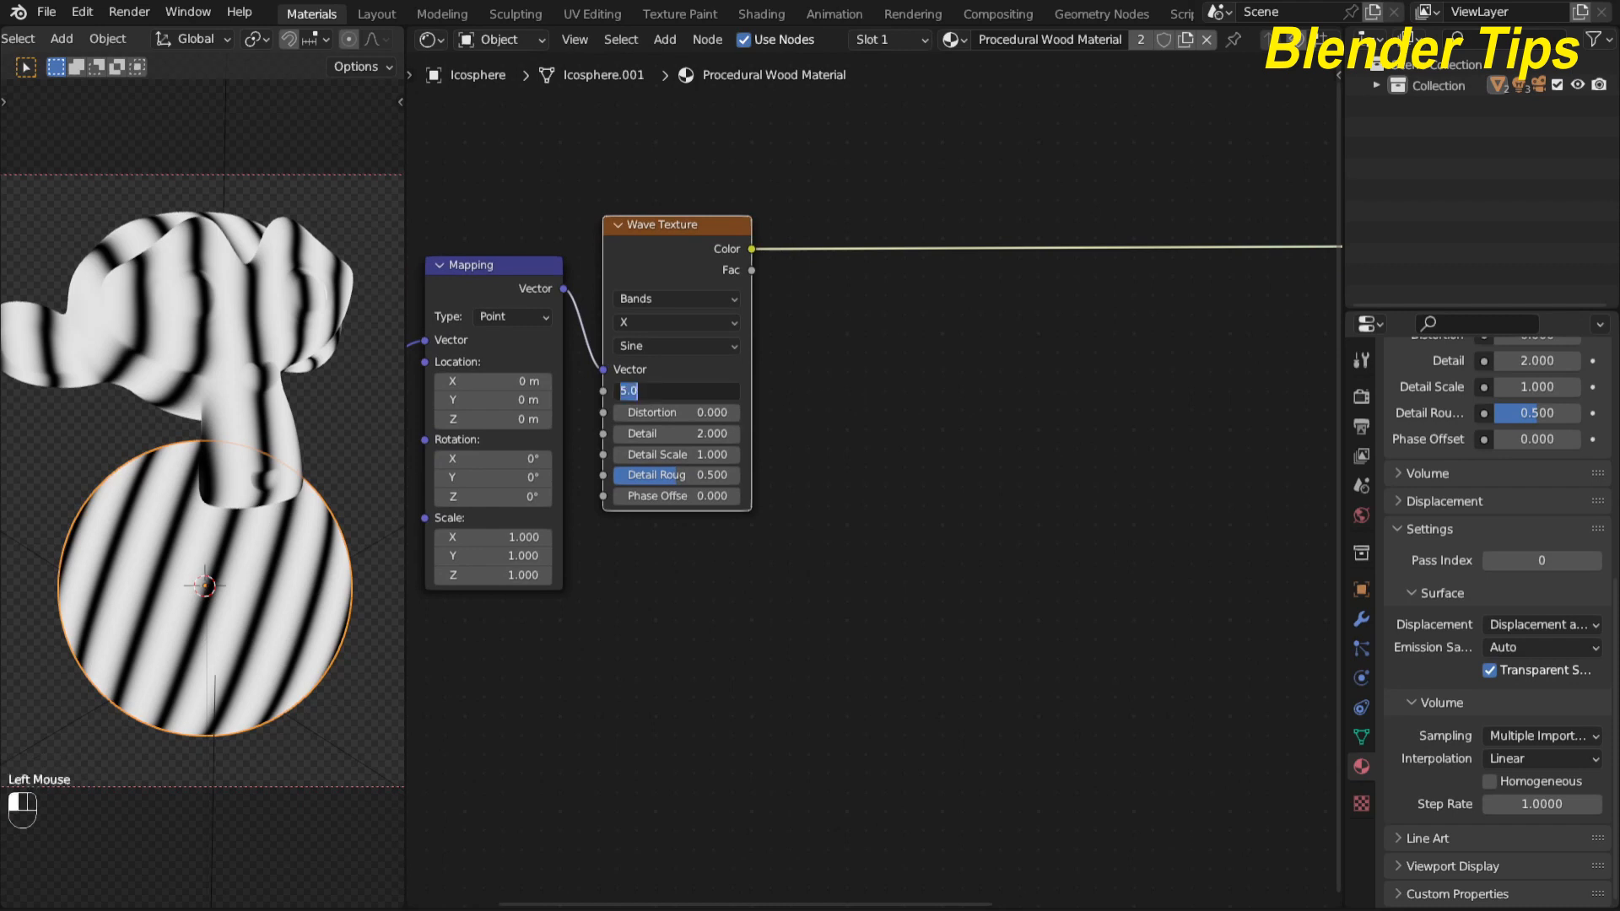
text(1.5)
key(Return)
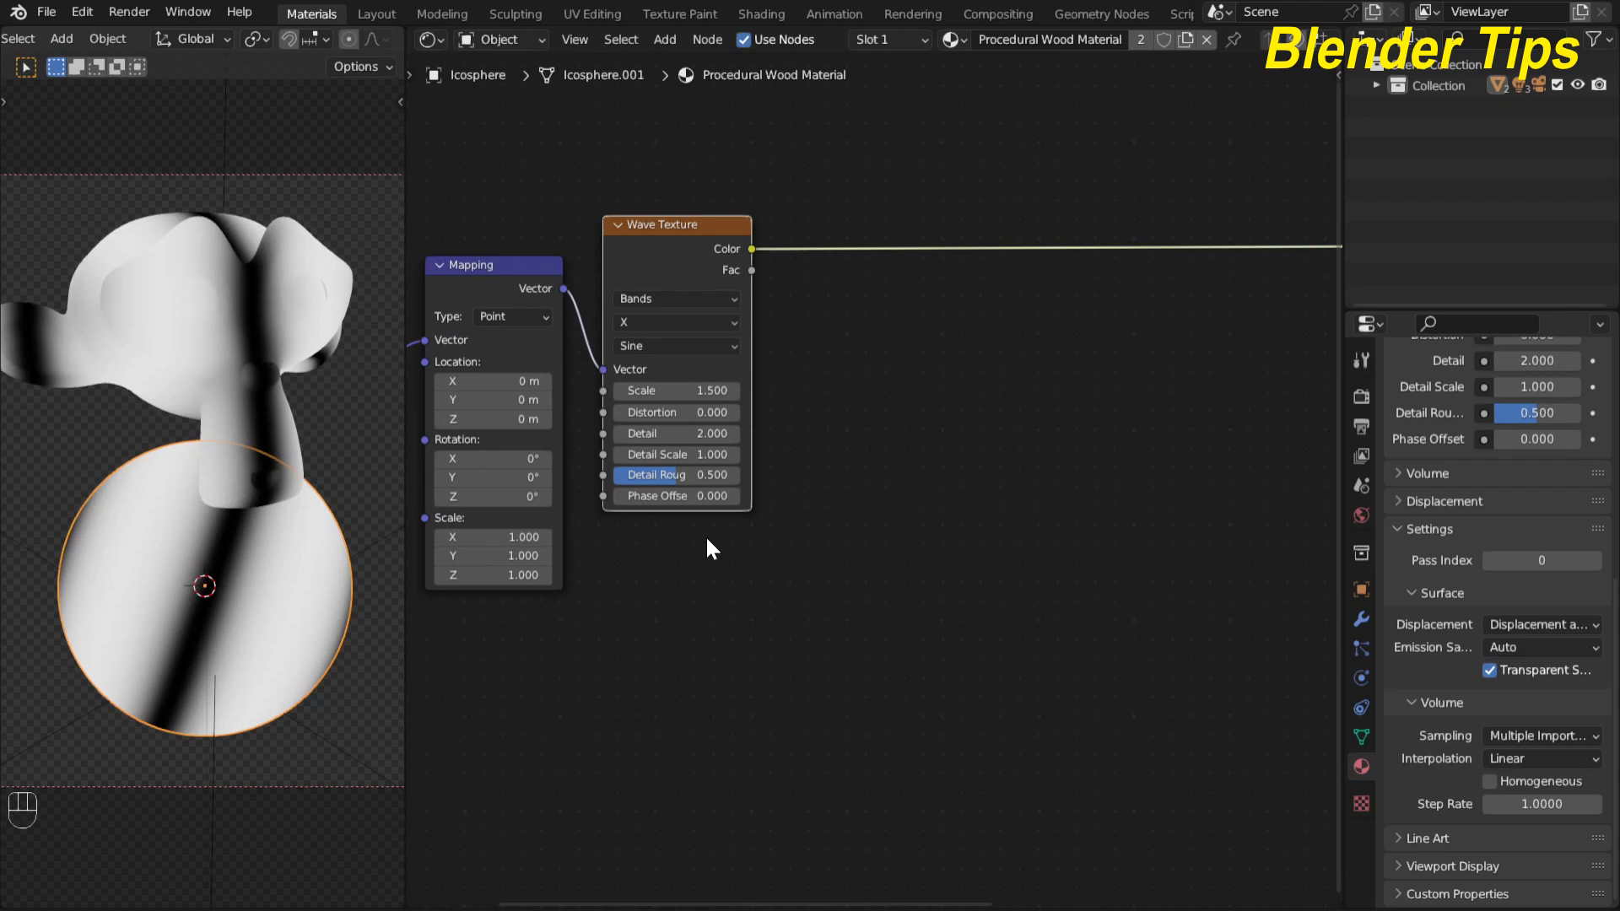
drag(675, 412, 789, 413)
click(675, 413)
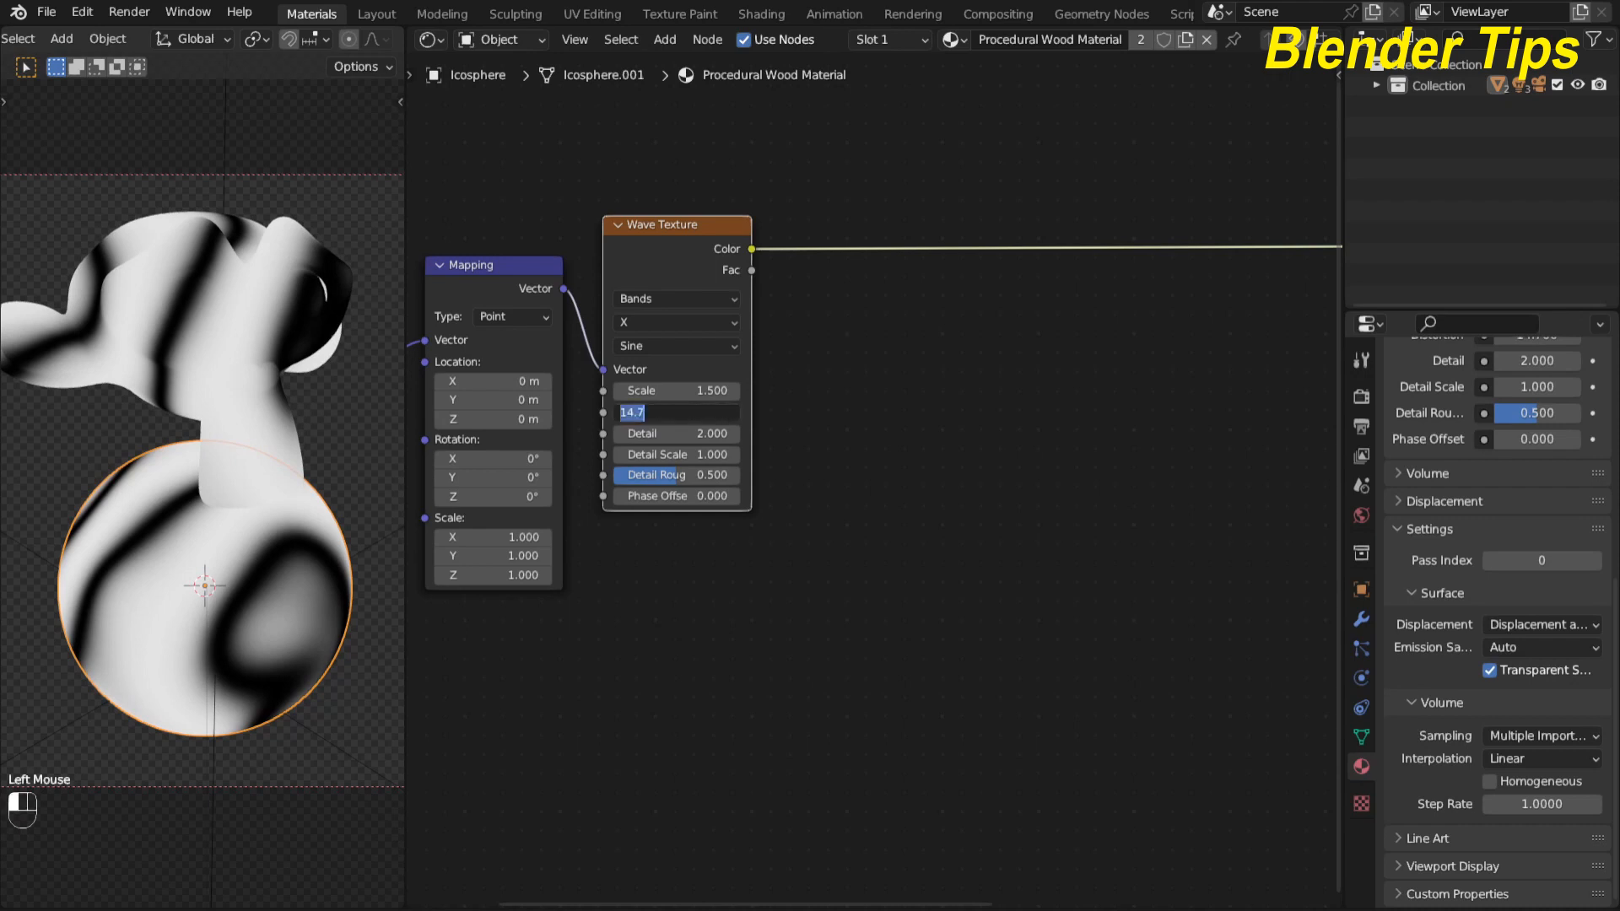
text(12)
key(Return)
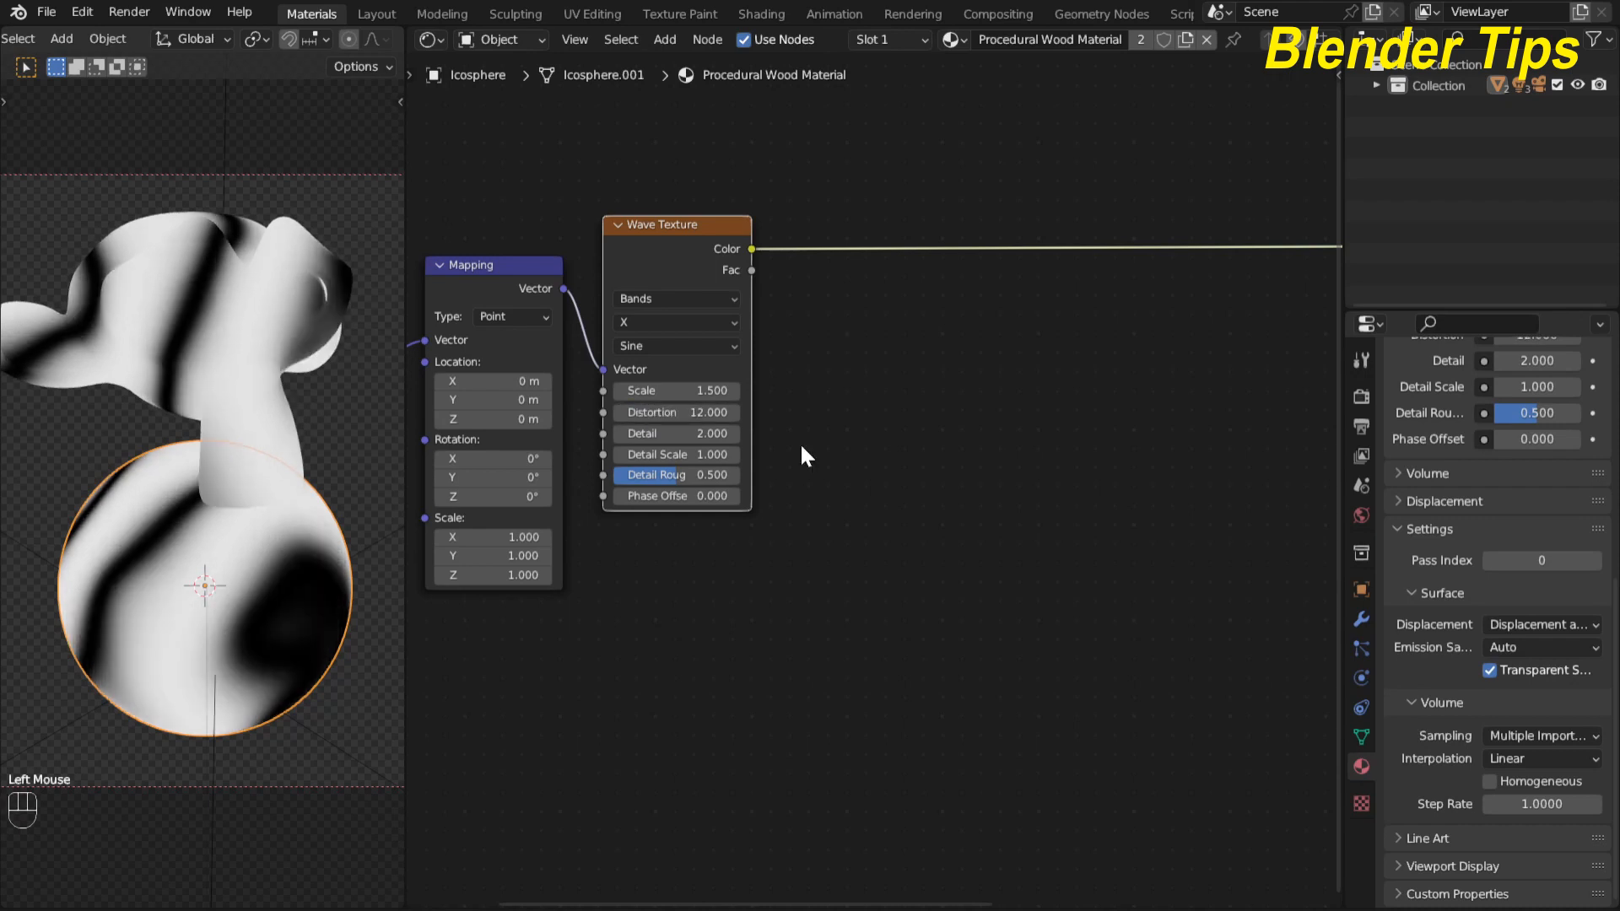
Step: Set the Wave Texture's Detail to 14 and its Detail Roughness to 0.650
drag(675, 432, 727, 433)
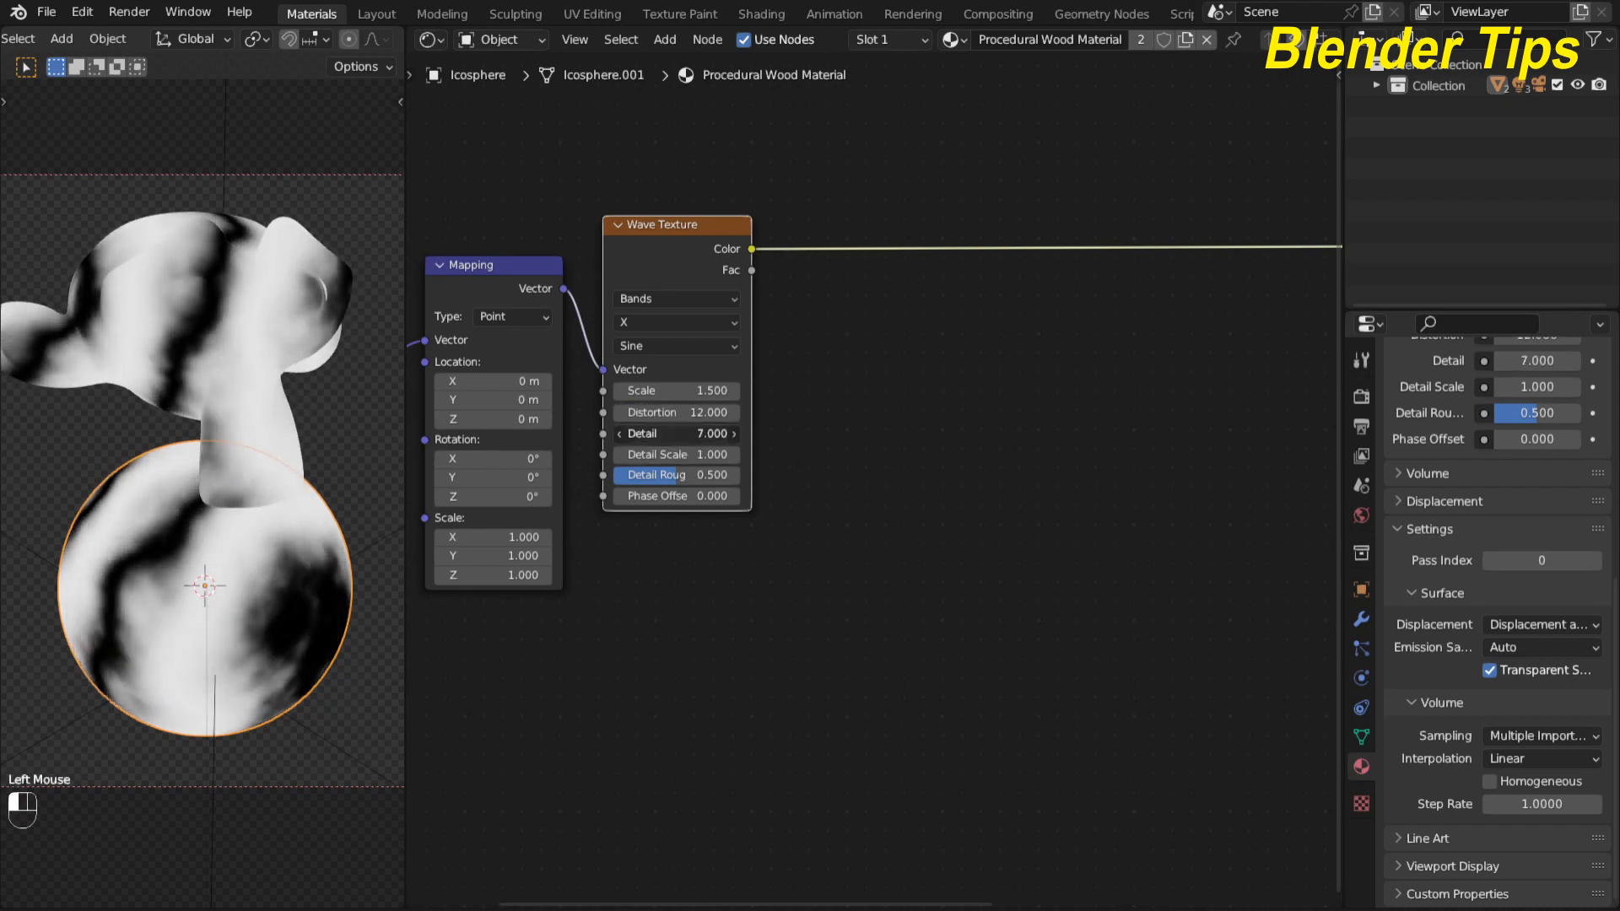
double_click(718, 433)
text(14)
key(Return)
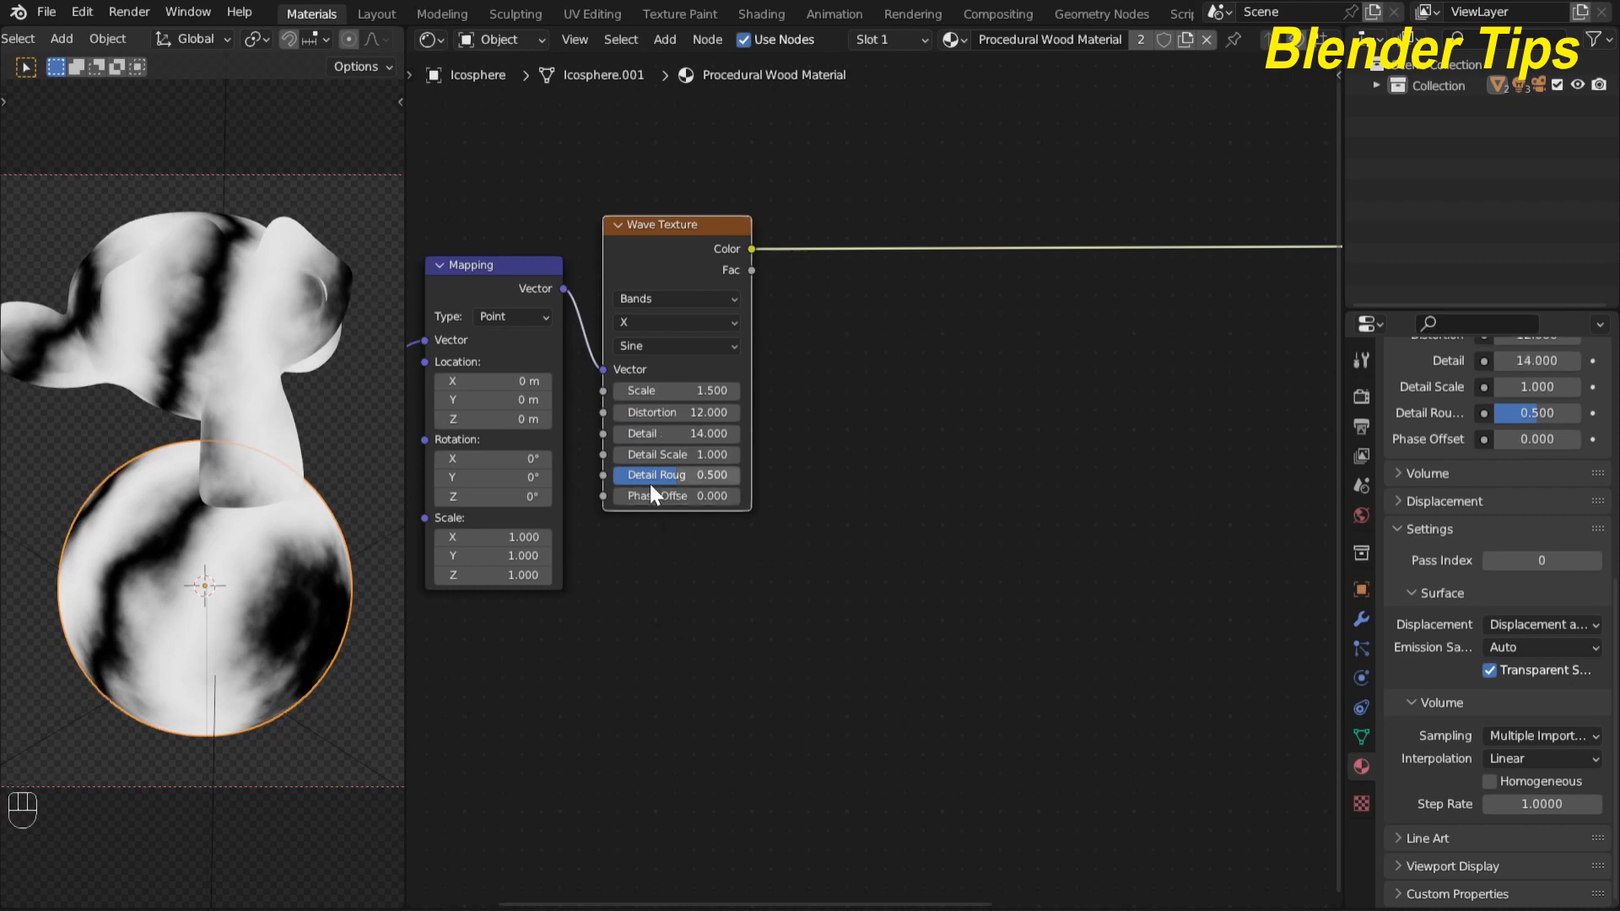
drag(650, 479, 693, 473)
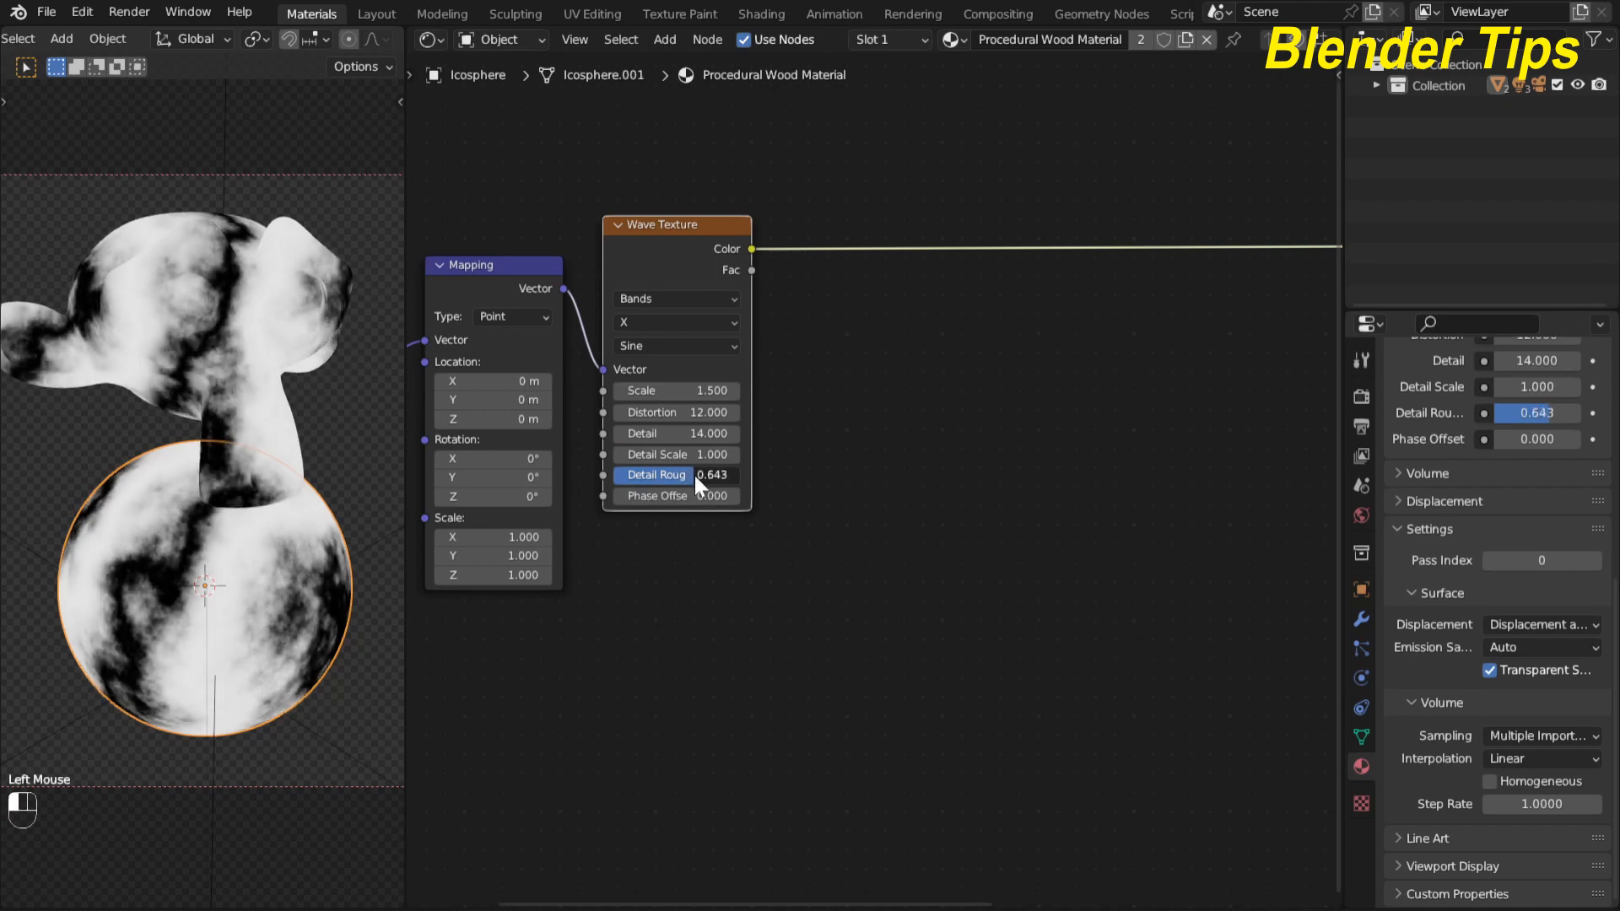
double_click(693, 472)
text(.650)
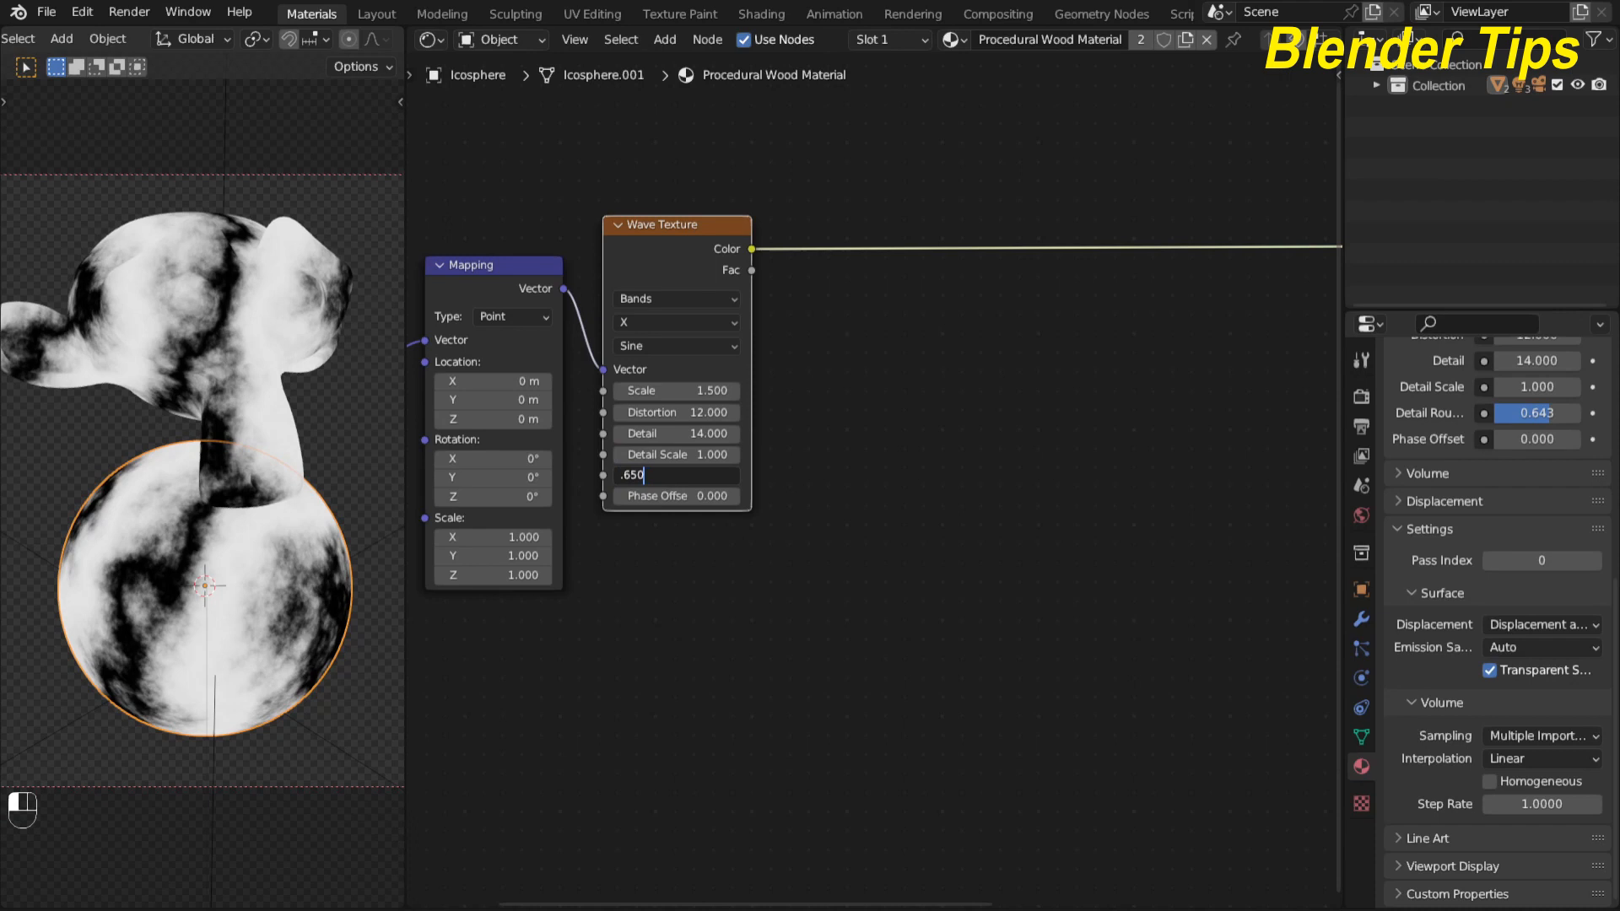
key(Return)
scroll(275, 483, up, 2)
scroll(311, 468, down, 1)
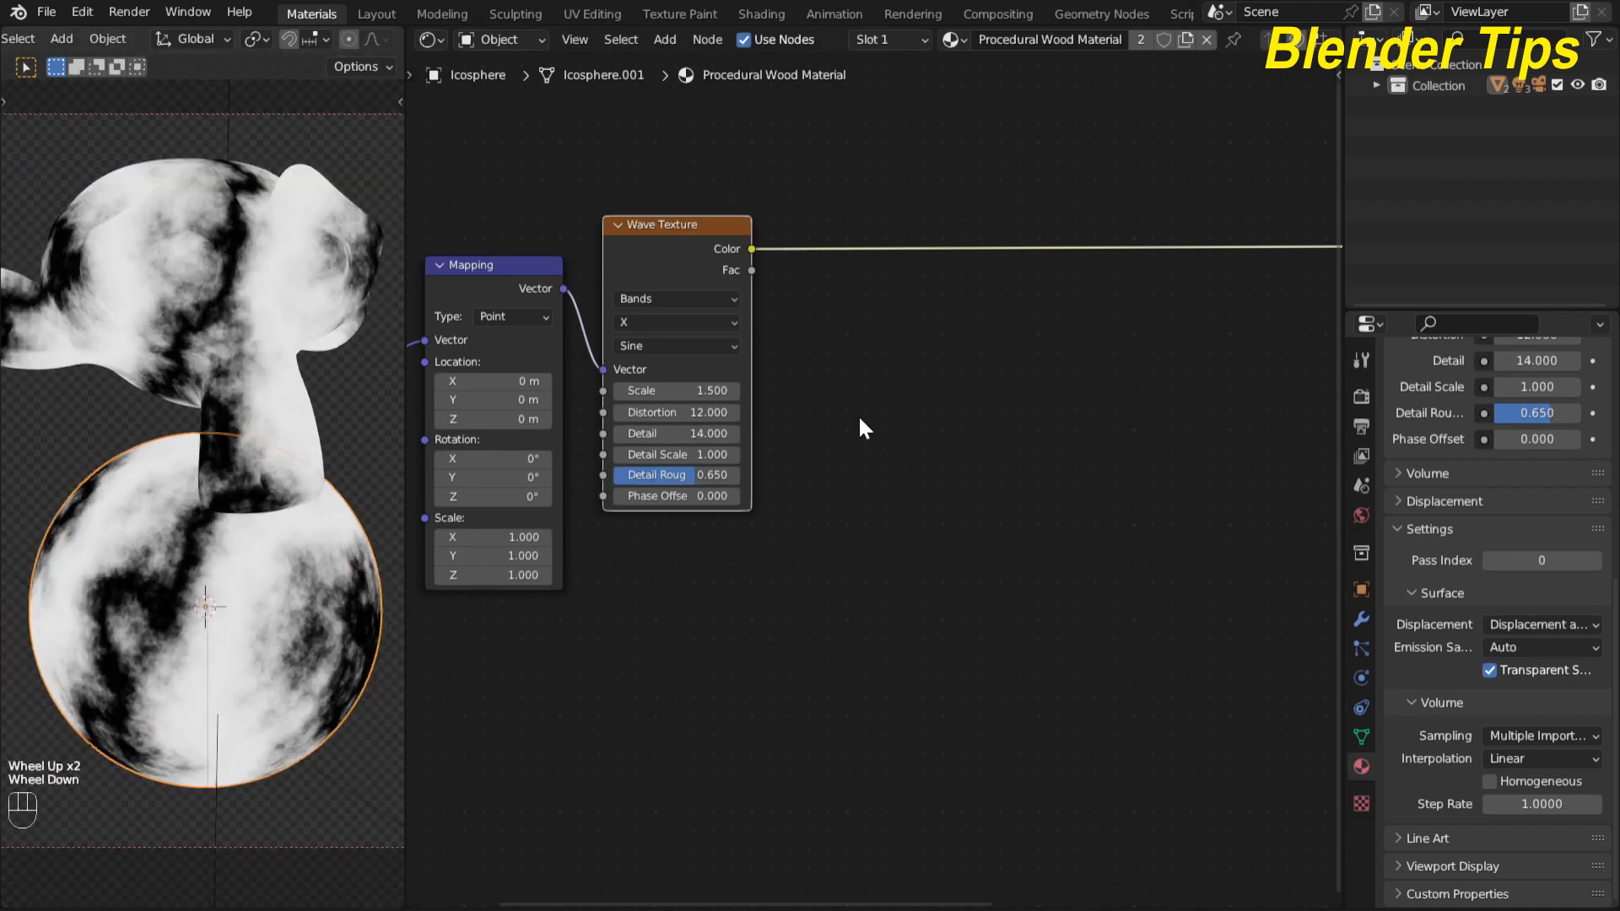
Step: Move the Wave Texture node farther from the Mapping node to make room between them, and return the viewport to the camera view
middle_drag(864, 429, 896, 469)
drag(655, 310, 821, 342)
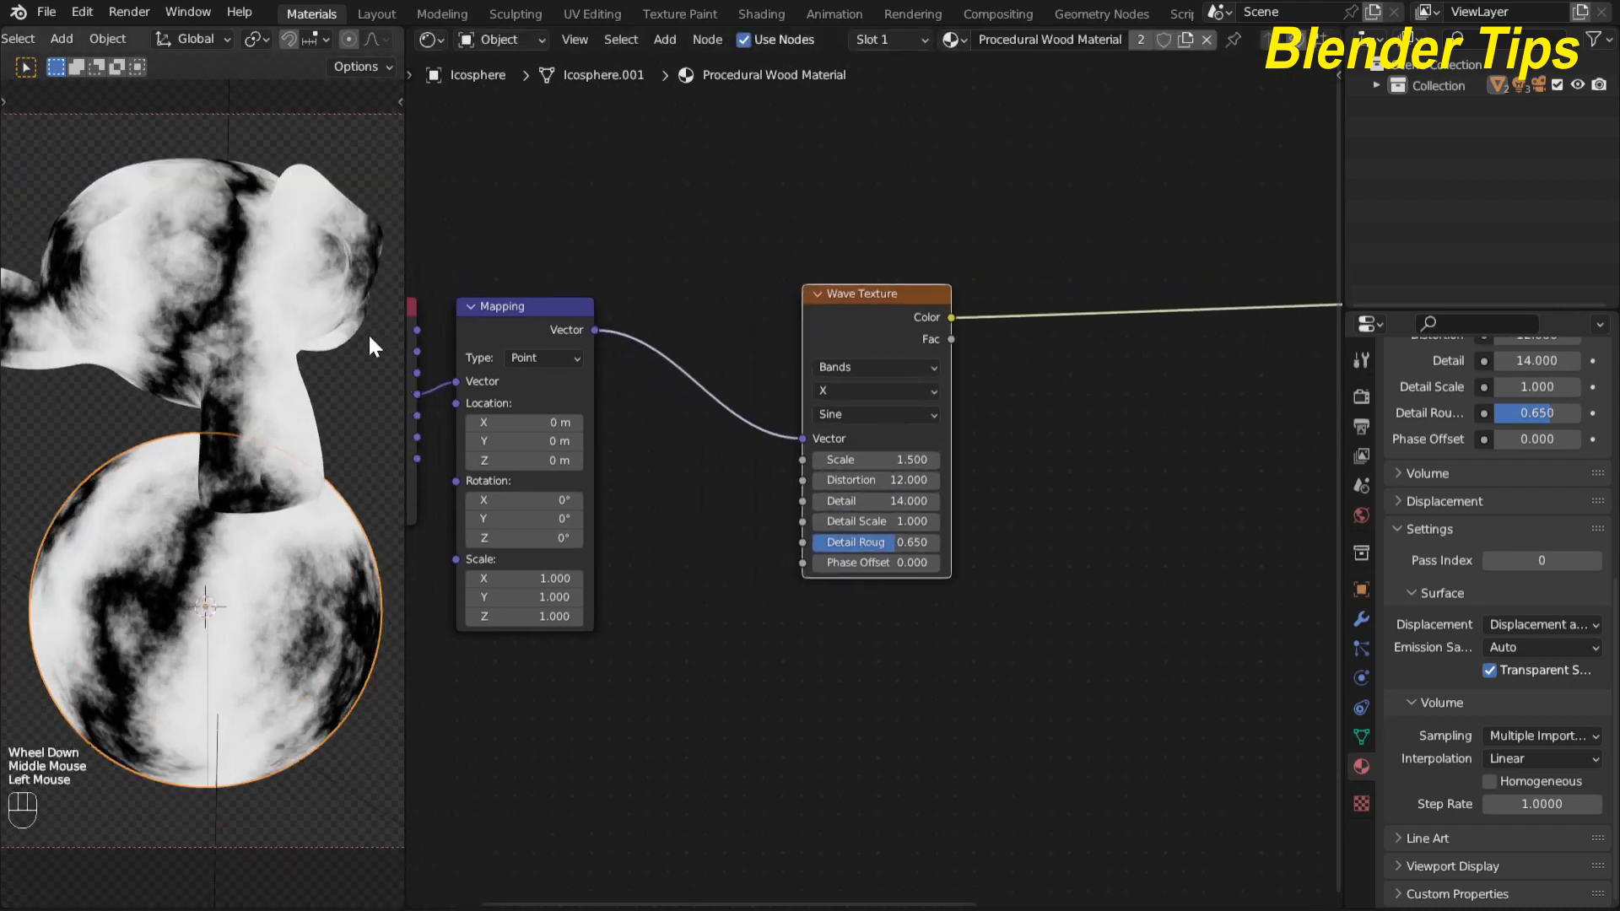
scroll(654, 555, down, 1)
middle_drag(654, 555, 676, 491)
scroll(301, 442, down, 2)
middle_drag(302, 442, 275, 459)
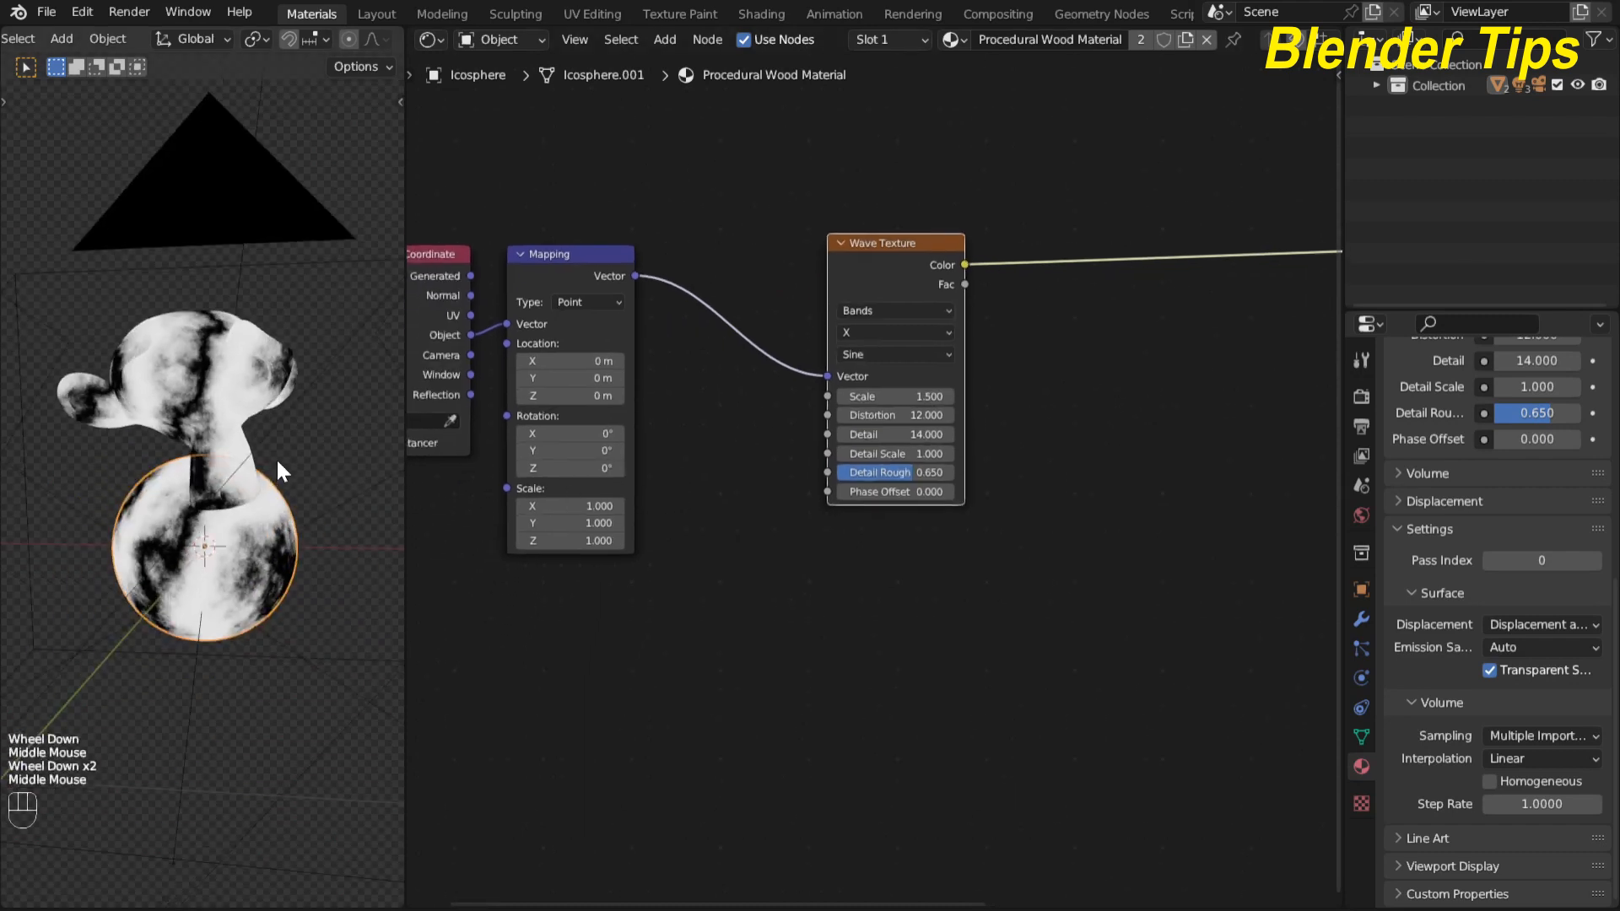
key(KP_0)
scroll(615, 433, down, 2)
middle_drag(670, 537, 709, 514)
Step: Duplicate the Mapping node, insert the copy between the original Mapping and the Wave Texture, and place it below them
click(594, 277)
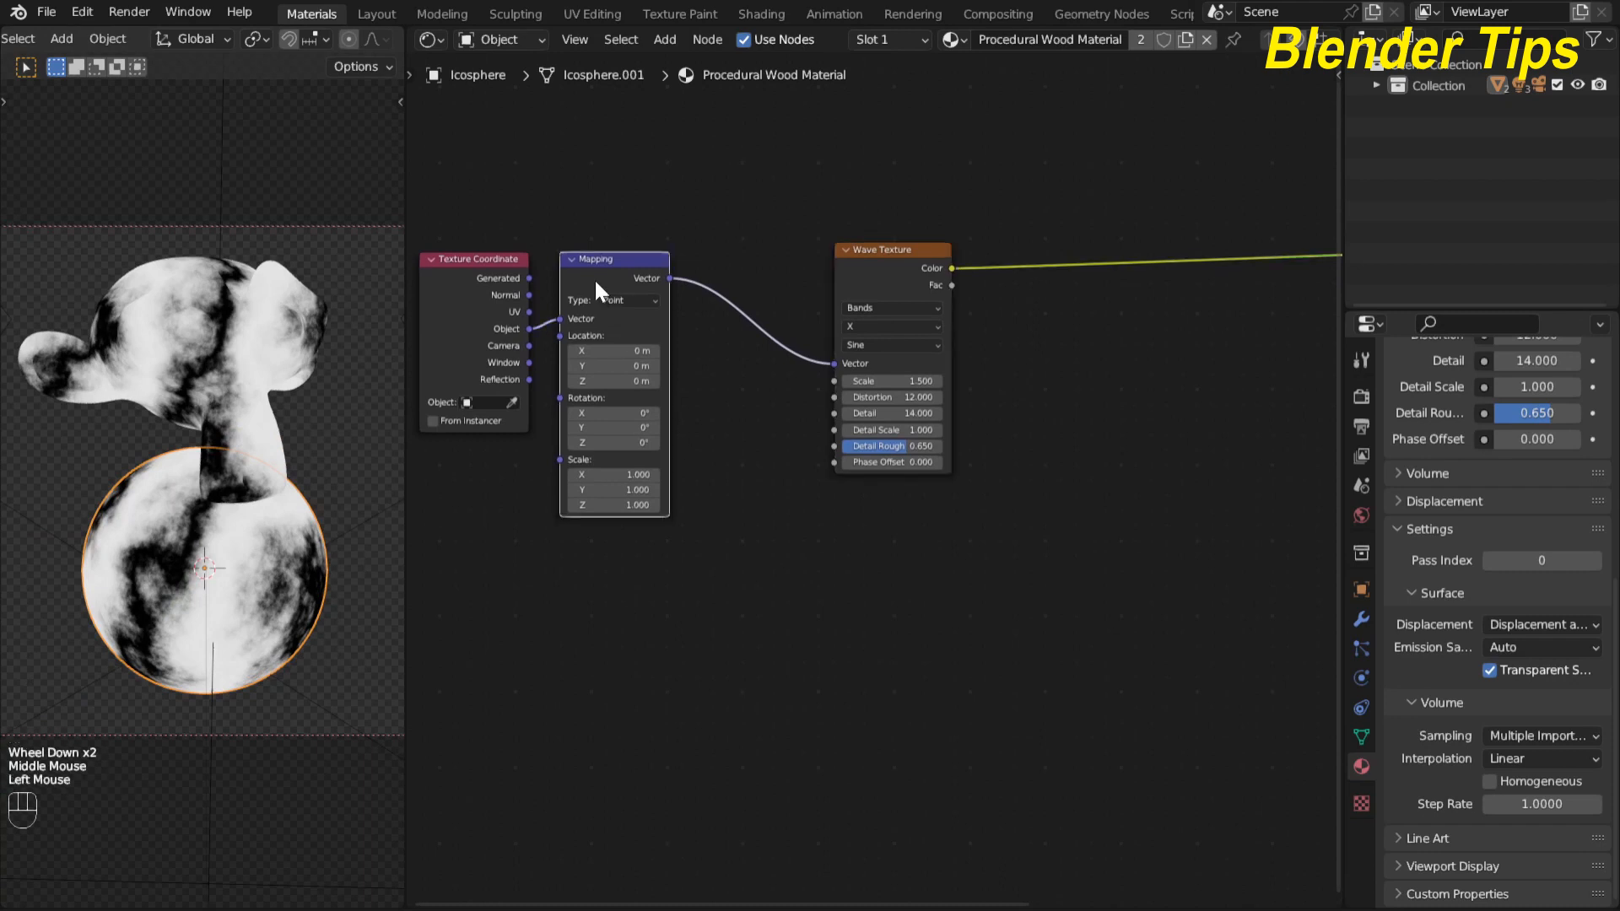
key(shift+d)
click(729, 330)
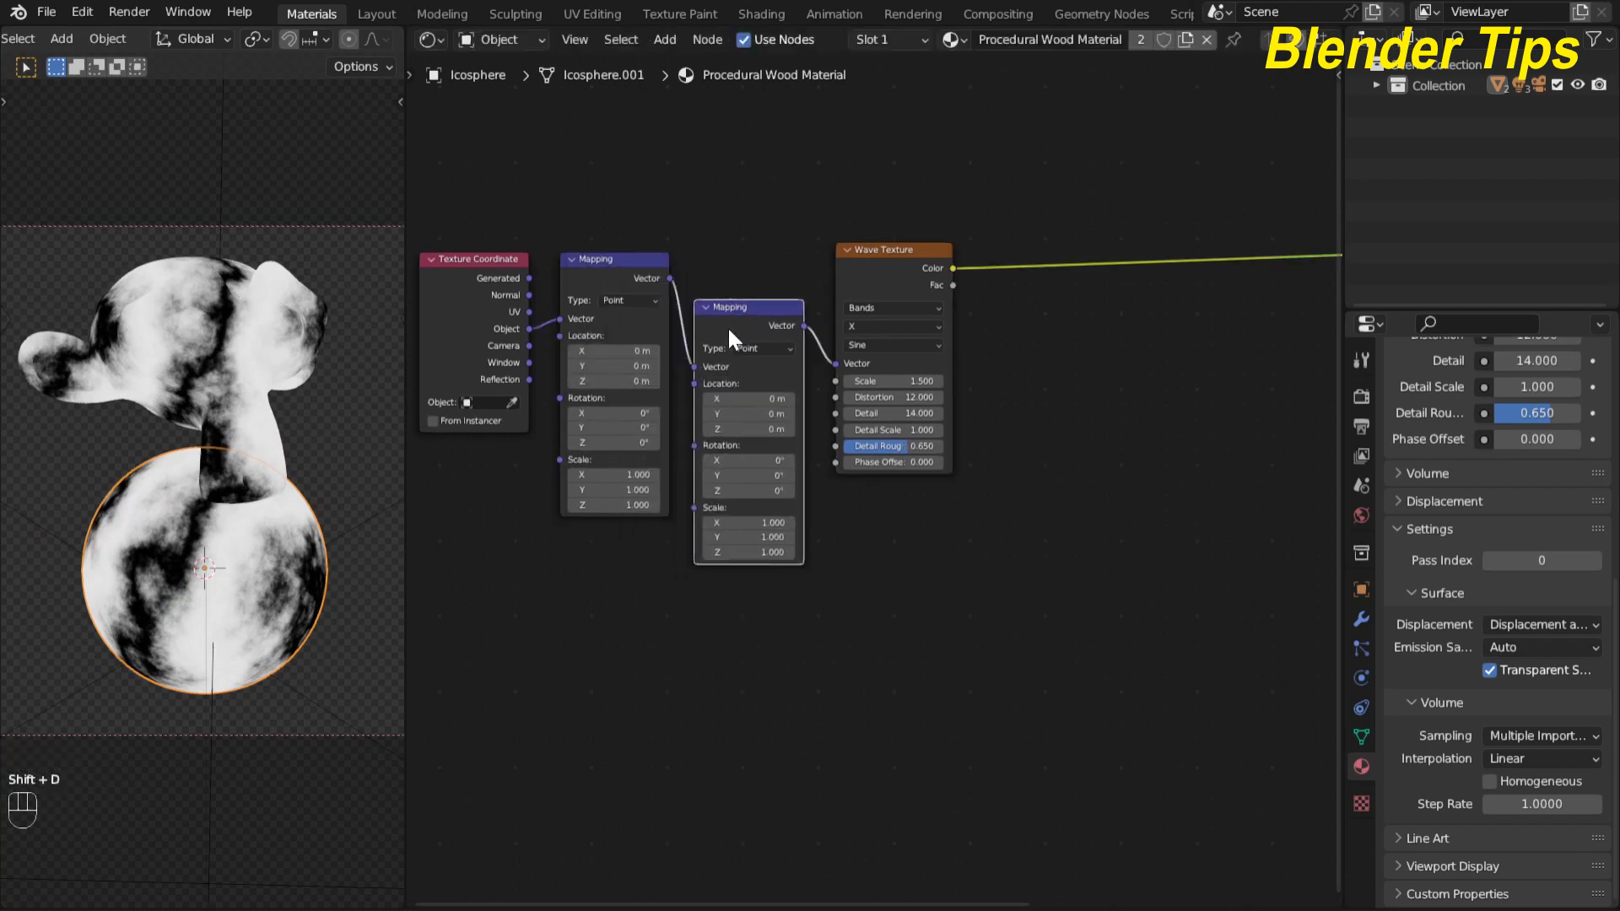
drag(768, 306, 741, 540)
Step: Set the duplicated Mapping node's scale to 0.250 on Y and 0.100 on Z
scroll(1020, 655, up, 3)
middle_drag(1021, 655, 977, 502)
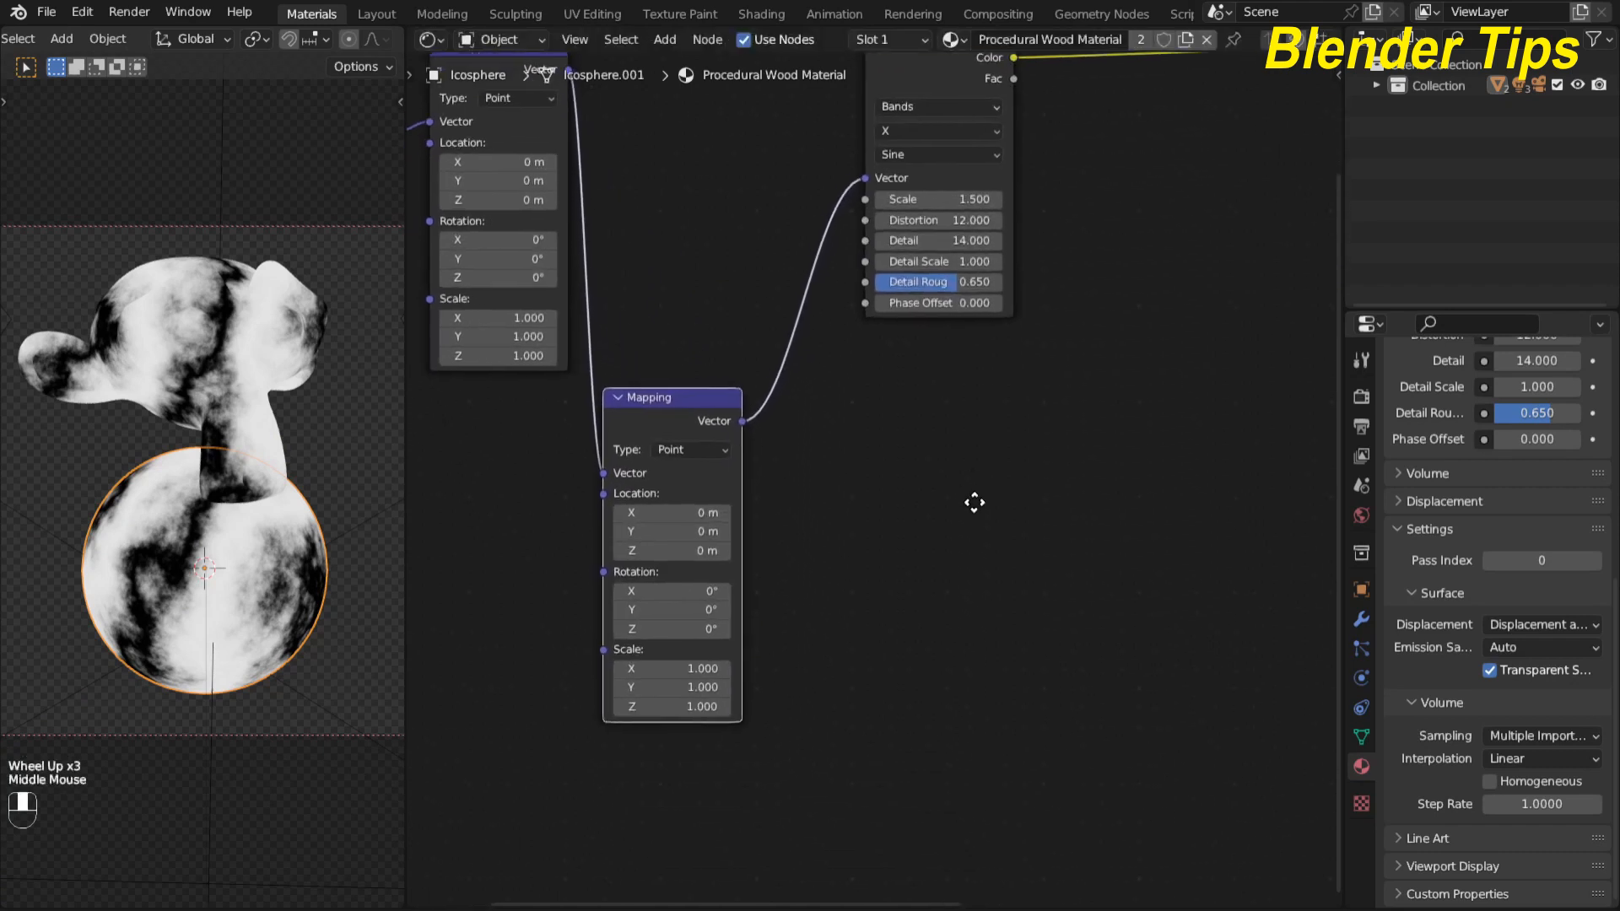
scroll(906, 495, up, 1)
scroll(906, 494, up, 1)
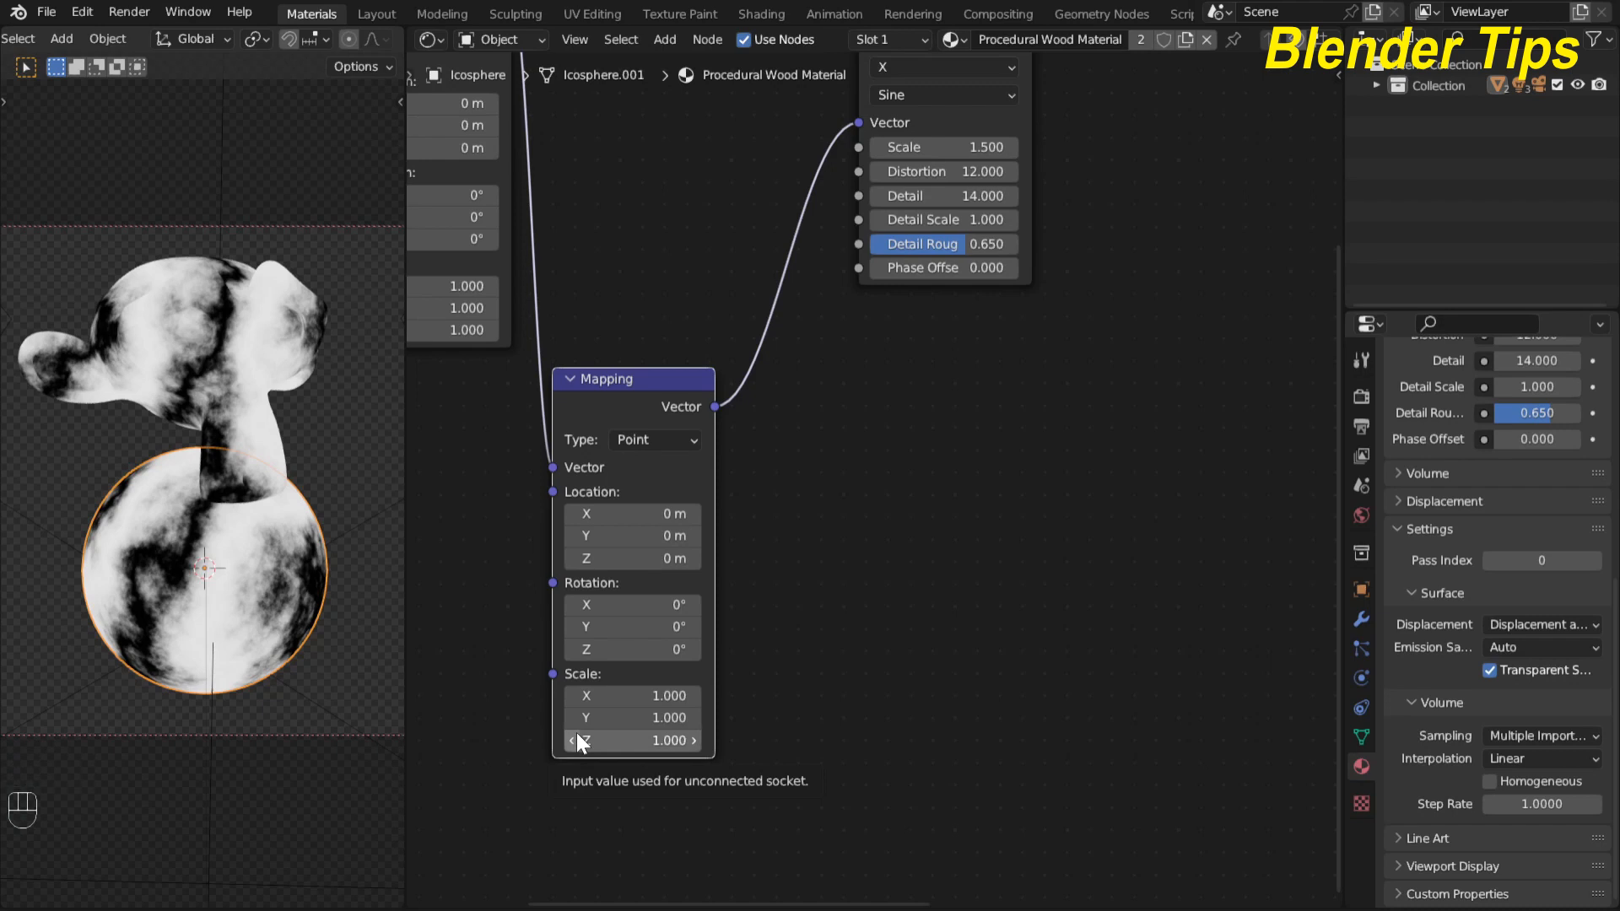
click(582, 718)
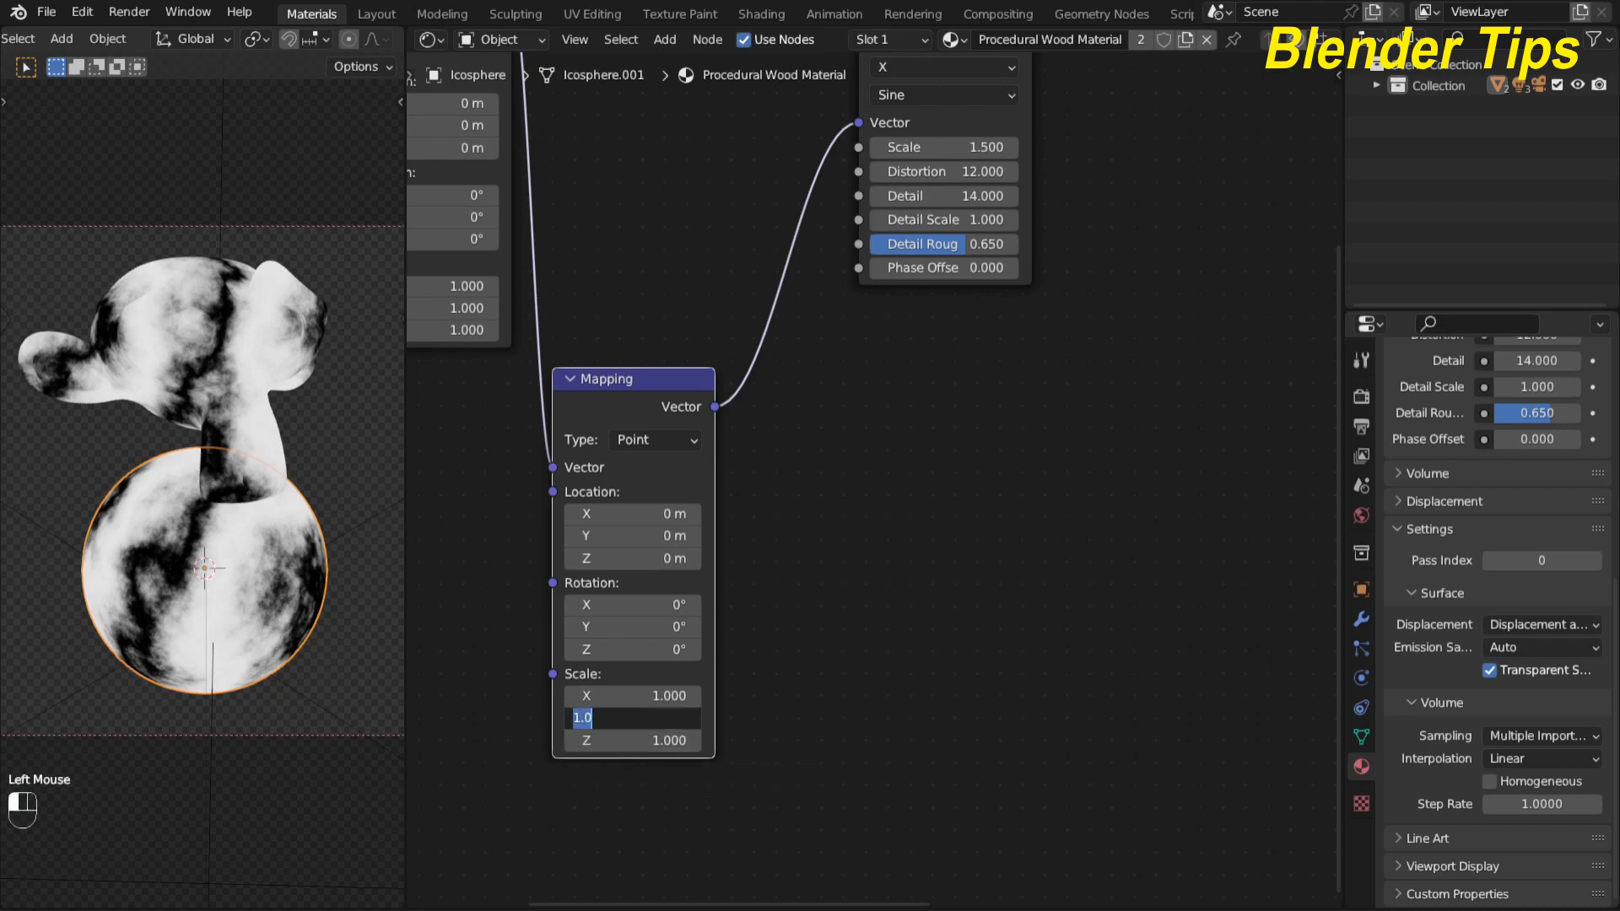
text(.250)
key(Return)
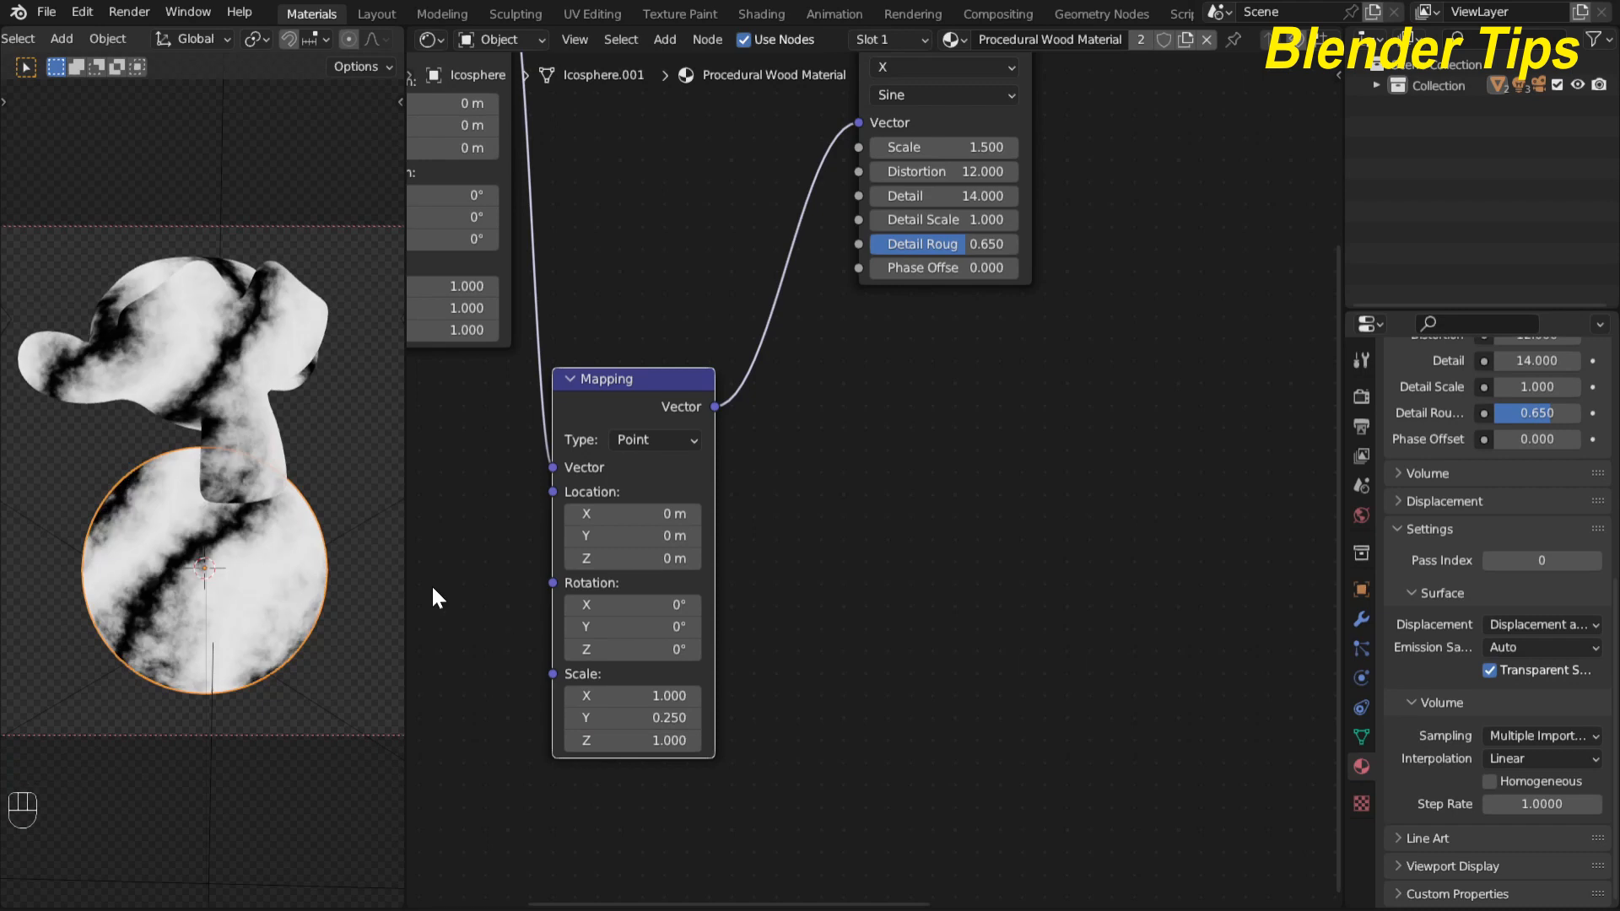
click(622, 747)
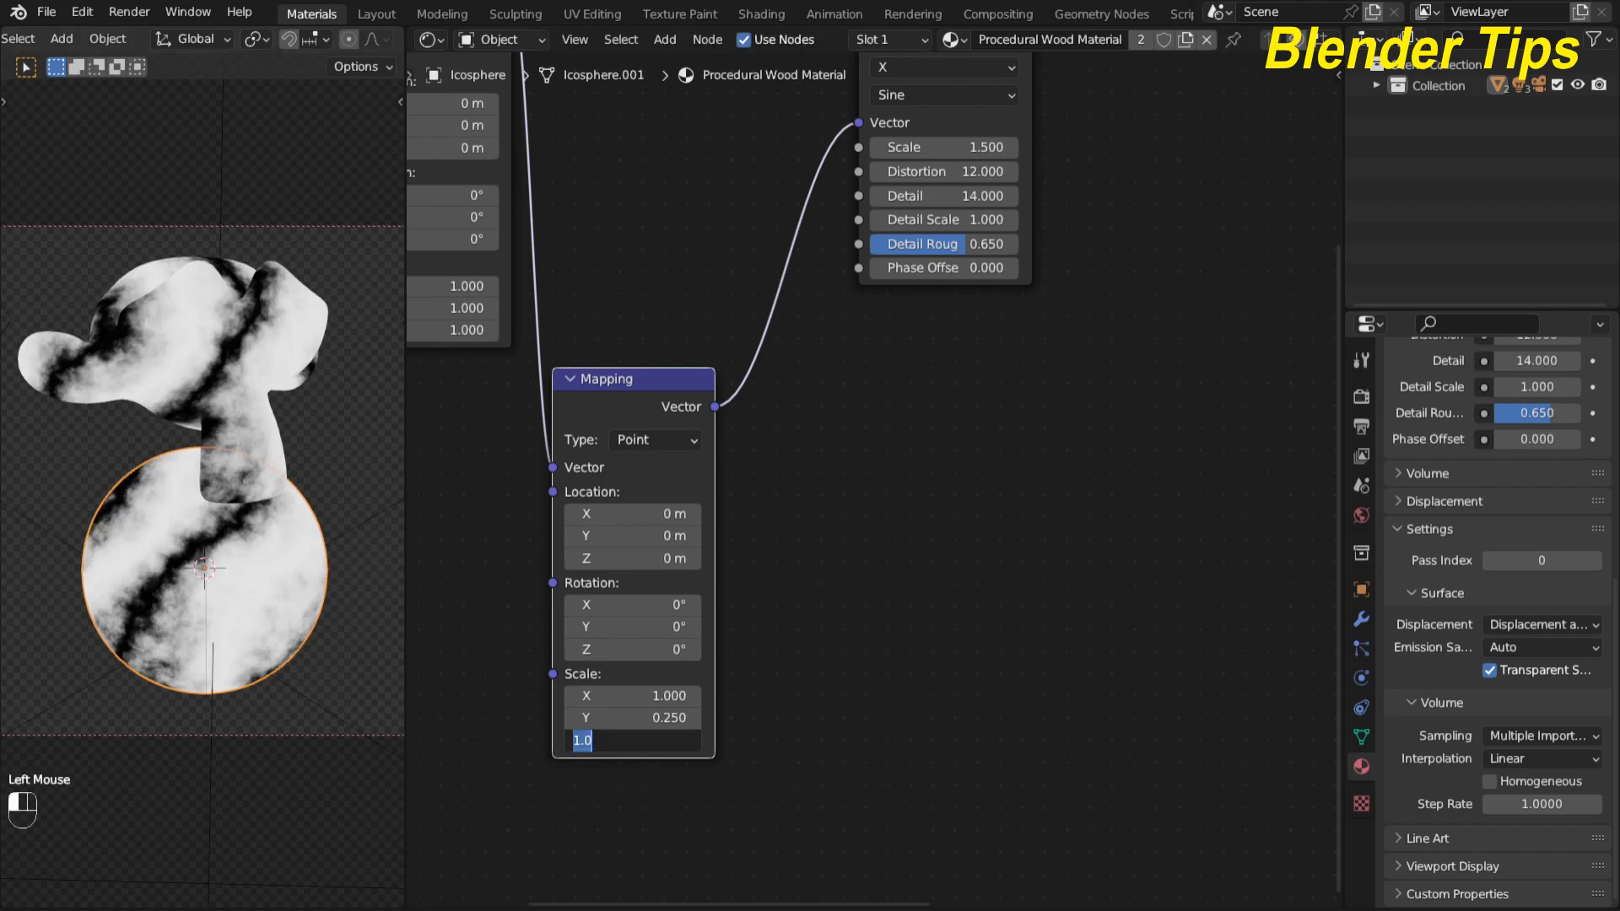
key(BackSpace)
text(.100)
key(Return)
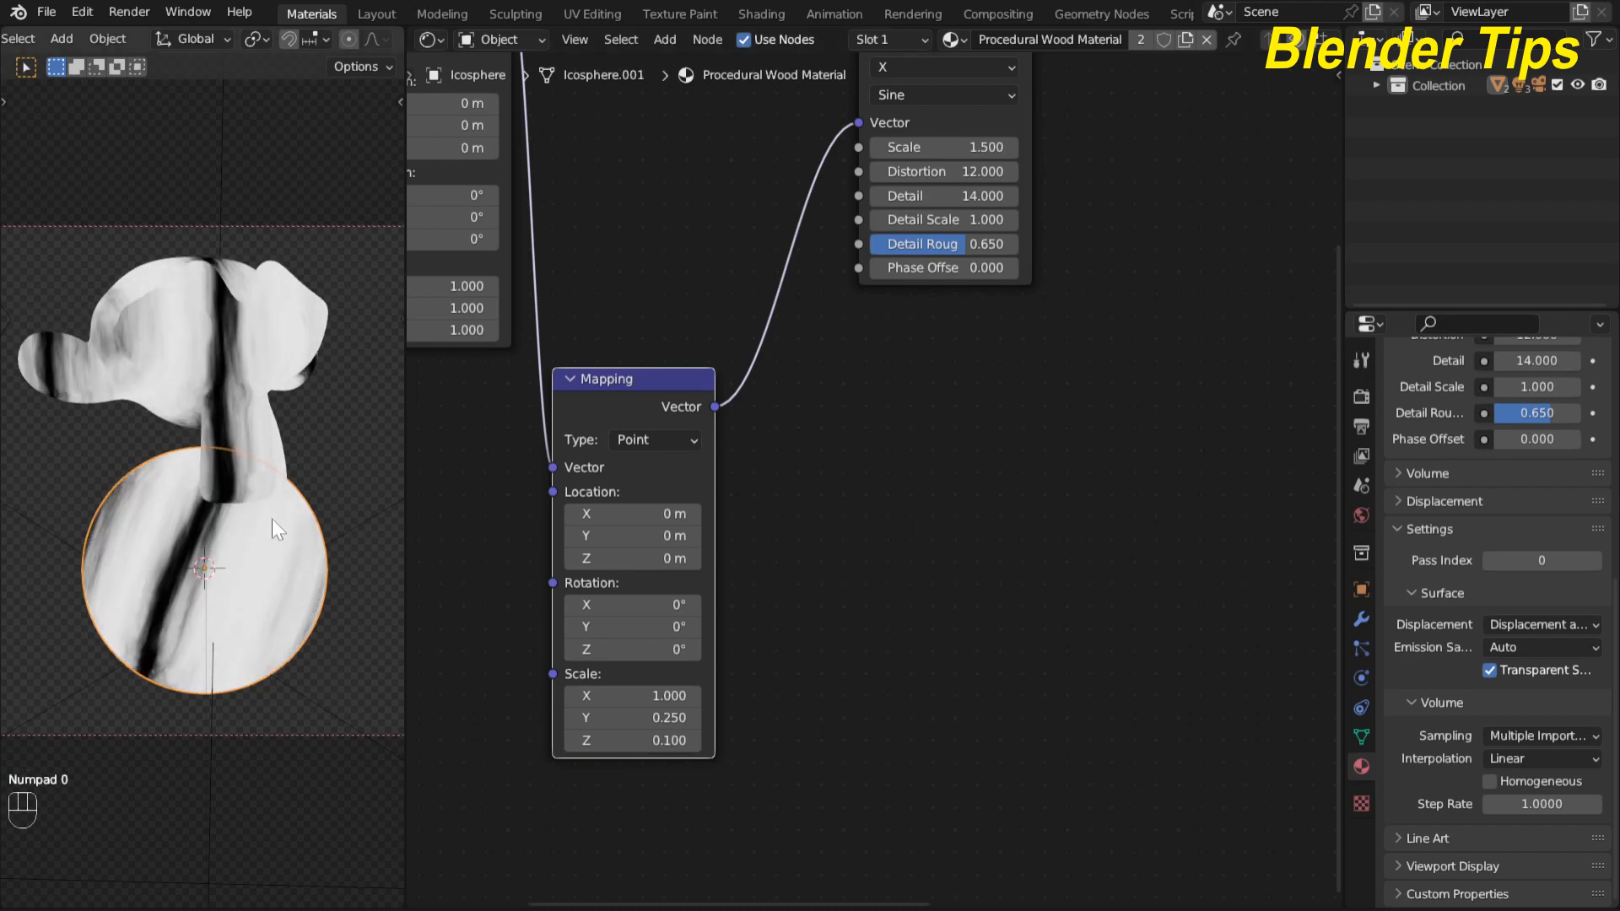
scroll(185, 372, up, 4)
scroll(181, 372, down, 6)
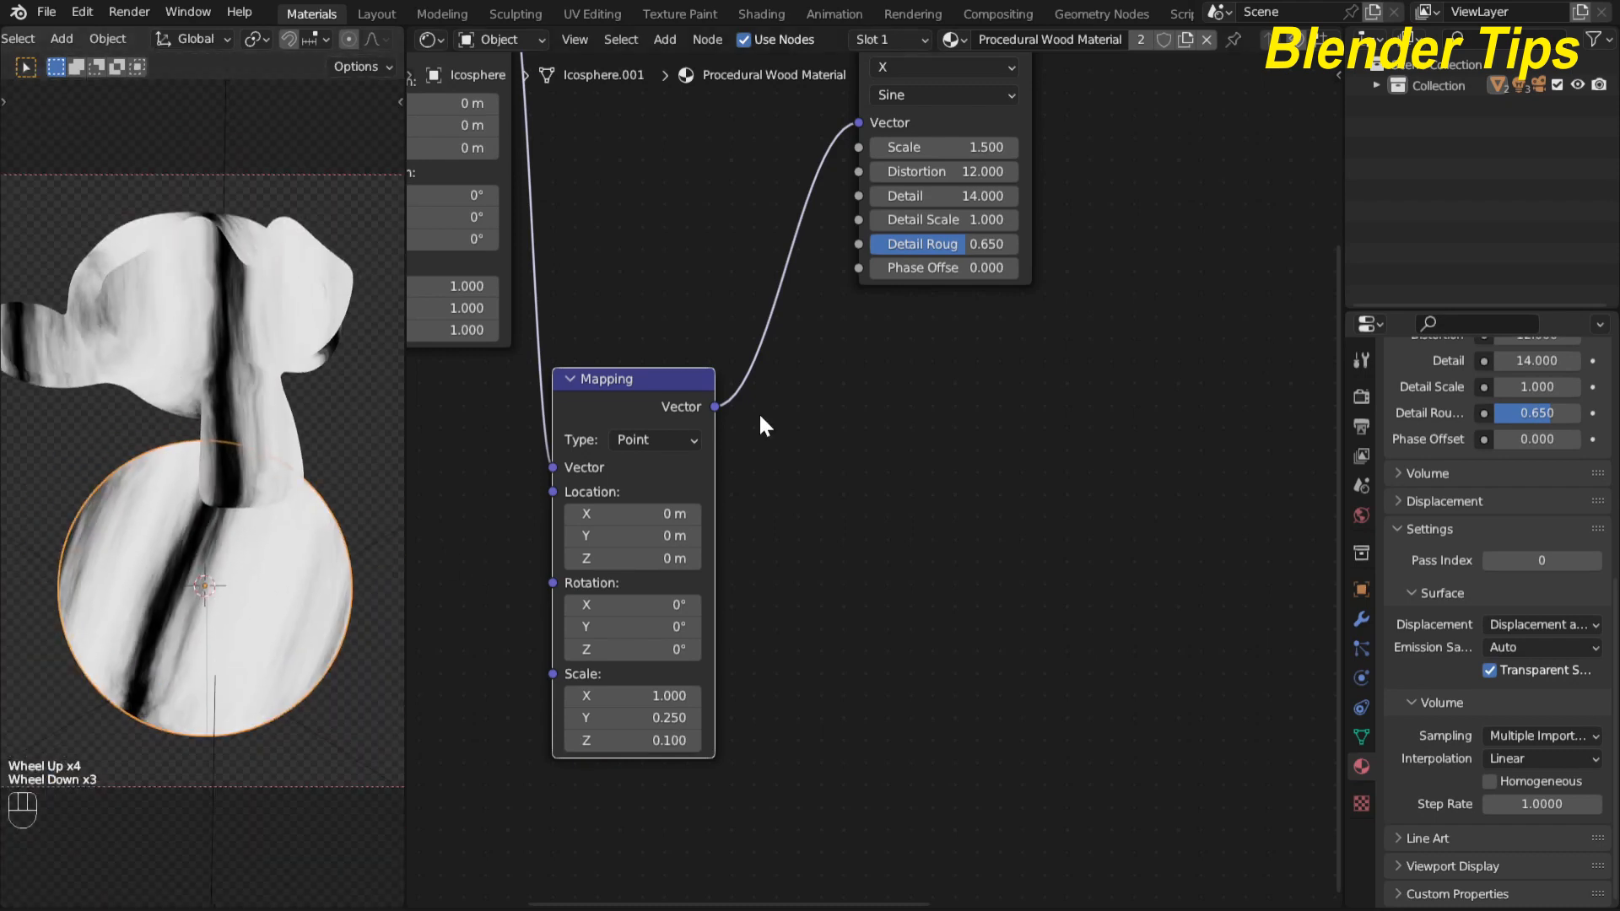
Step: Switch the Wave Texture's wave type from Bands to Rings
middle_drag(758, 411, 825, 528)
key(F6)
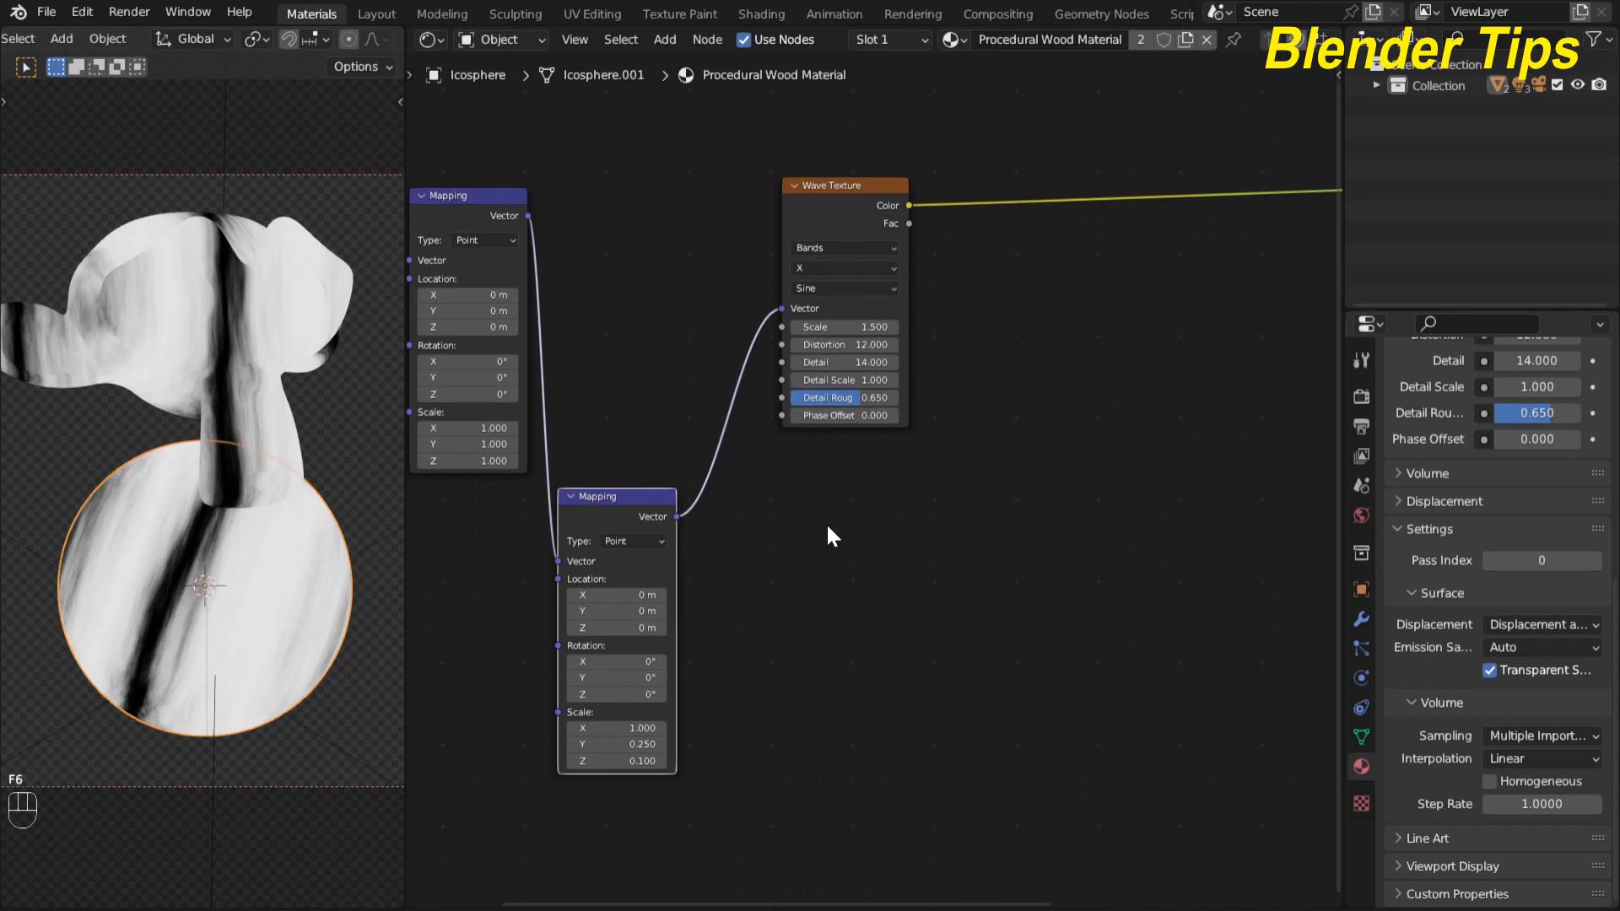
scroll(826, 524, up, 2)
middle_drag(1013, 437, 954, 483)
scroll(947, 428, up, 3)
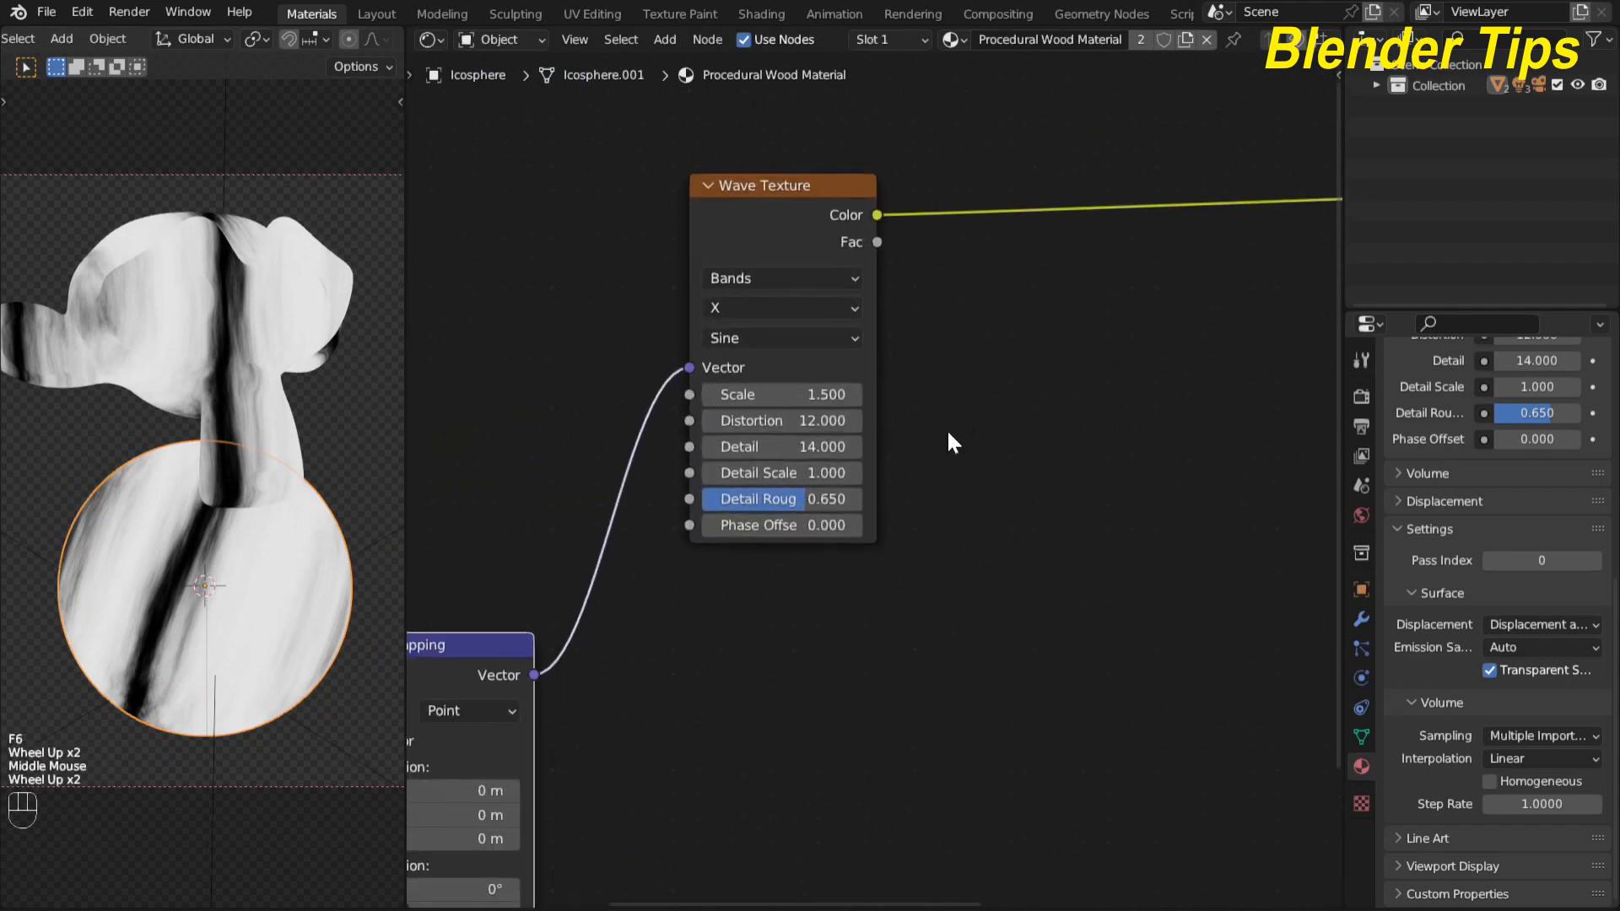
scroll(947, 428, up, 1)
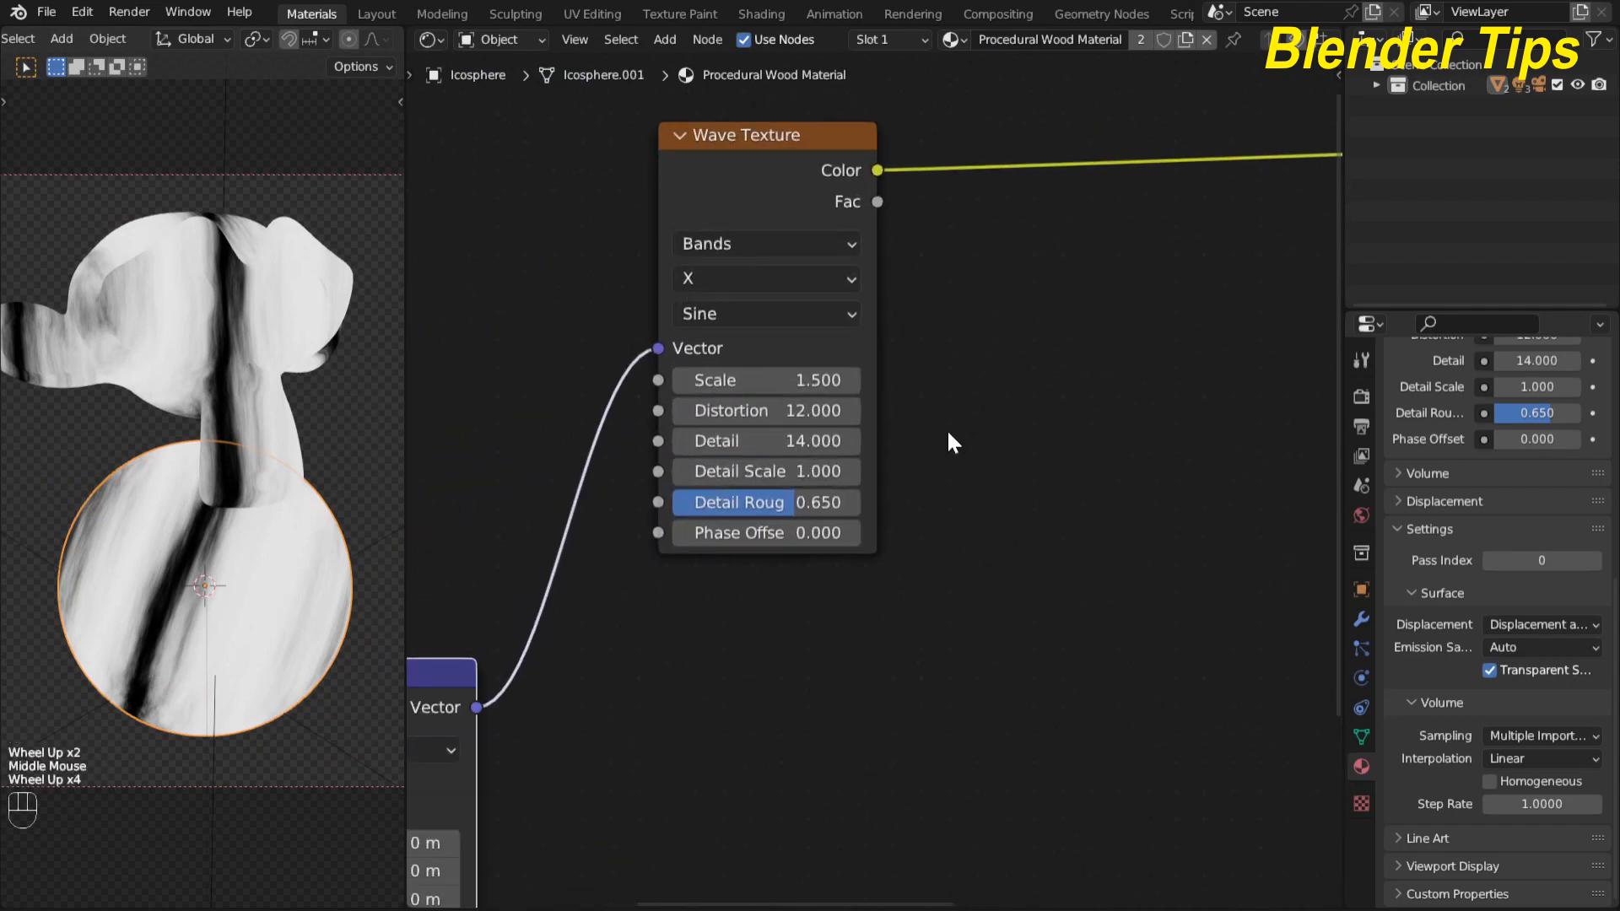
click(782, 243)
click(774, 309)
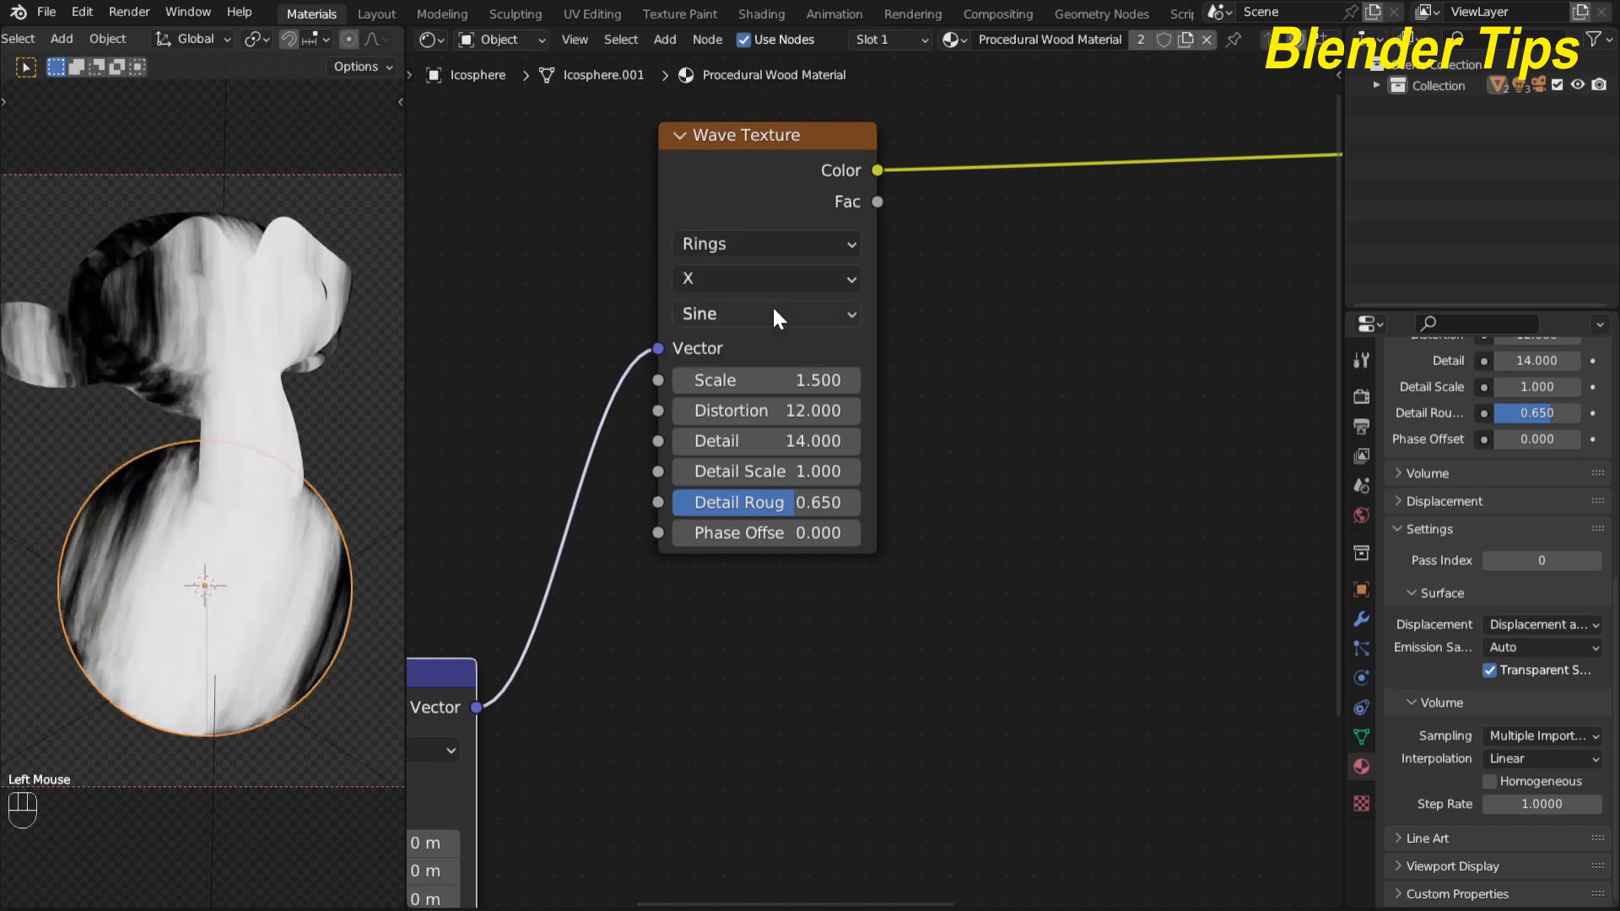
Step: Set the Wave Texture's wave profile to Triangle
click(773, 312)
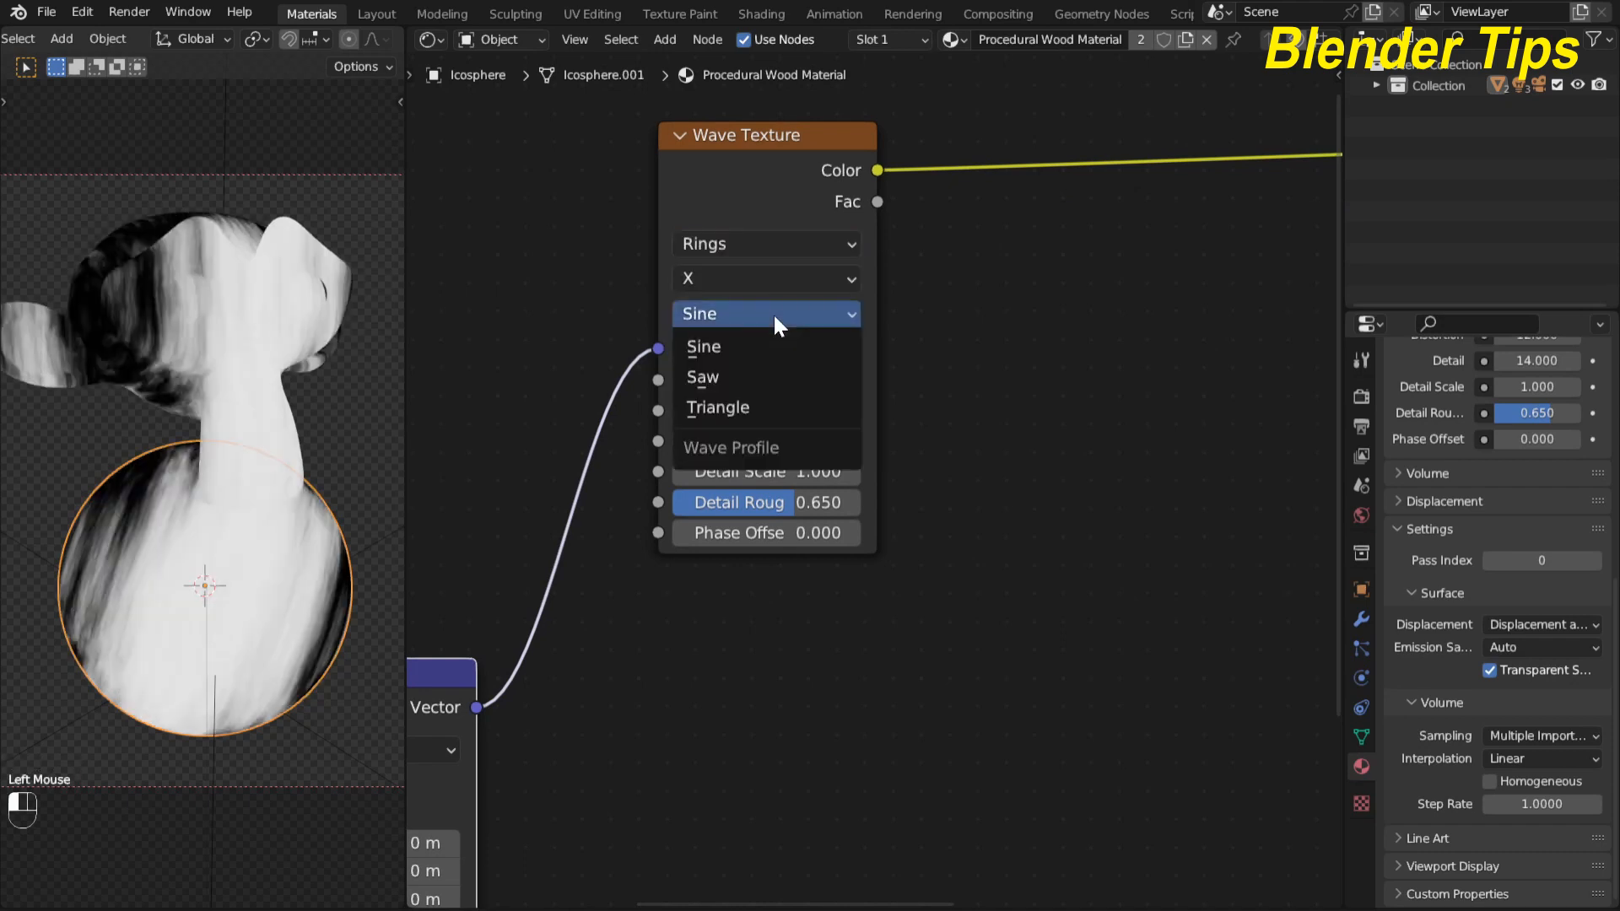
click(772, 408)
scroll(949, 397, down, 2)
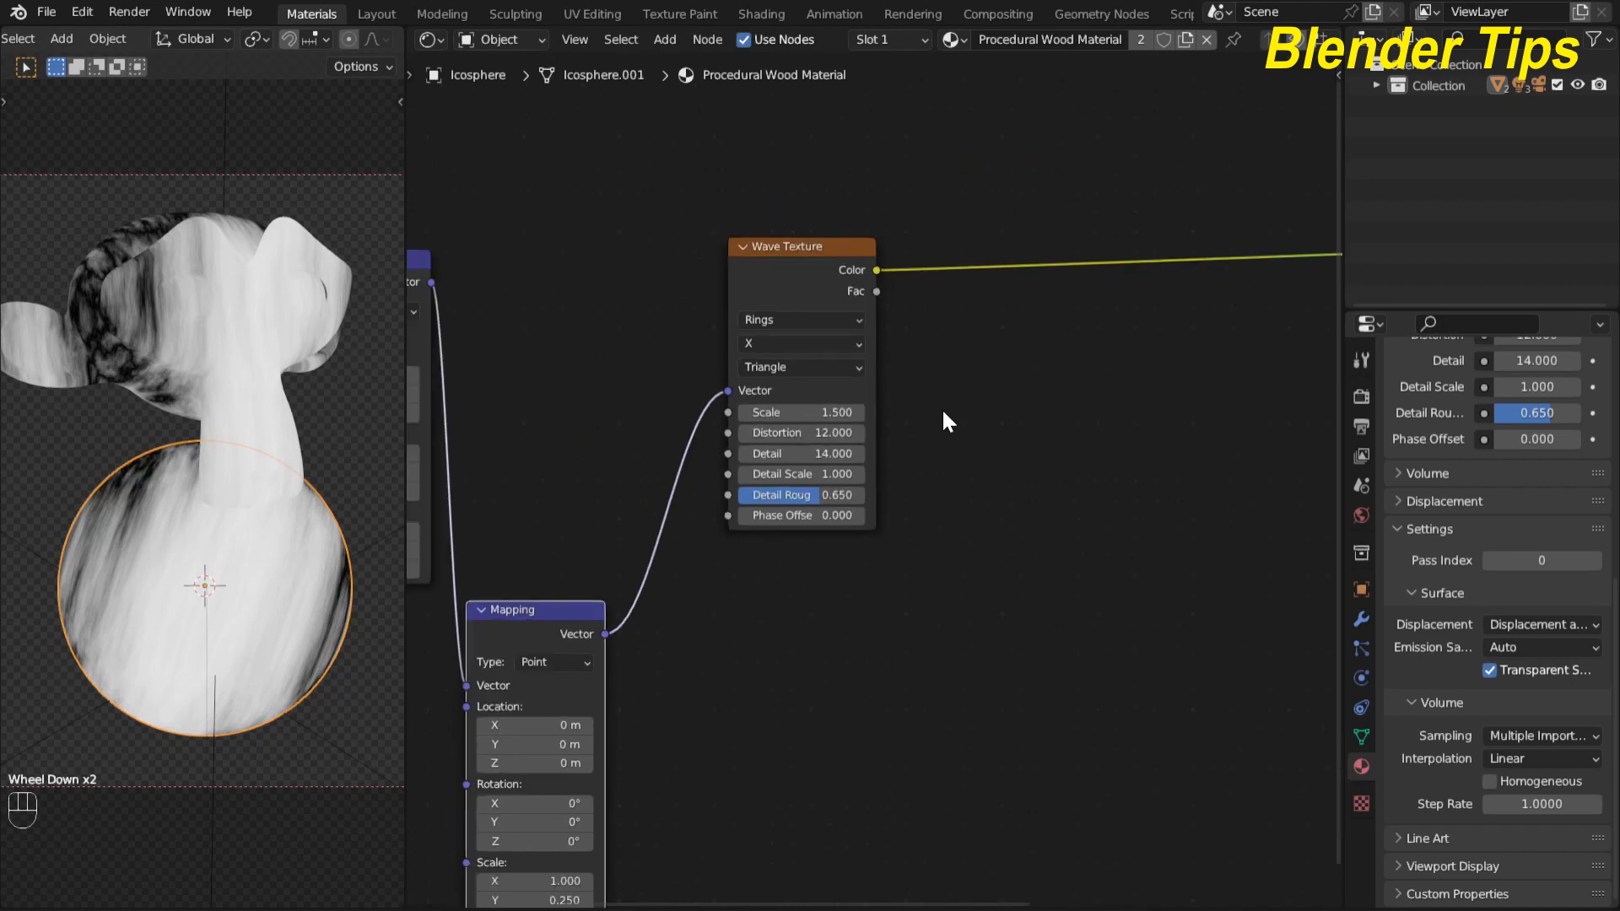
Step: Add a Mix node between the Wave Texture and the Principled BSDF, and set its data type to Color
scroll(257, 530, down, 2)
scroll(256, 530, up, 2)
scroll(996, 526, down, 2)
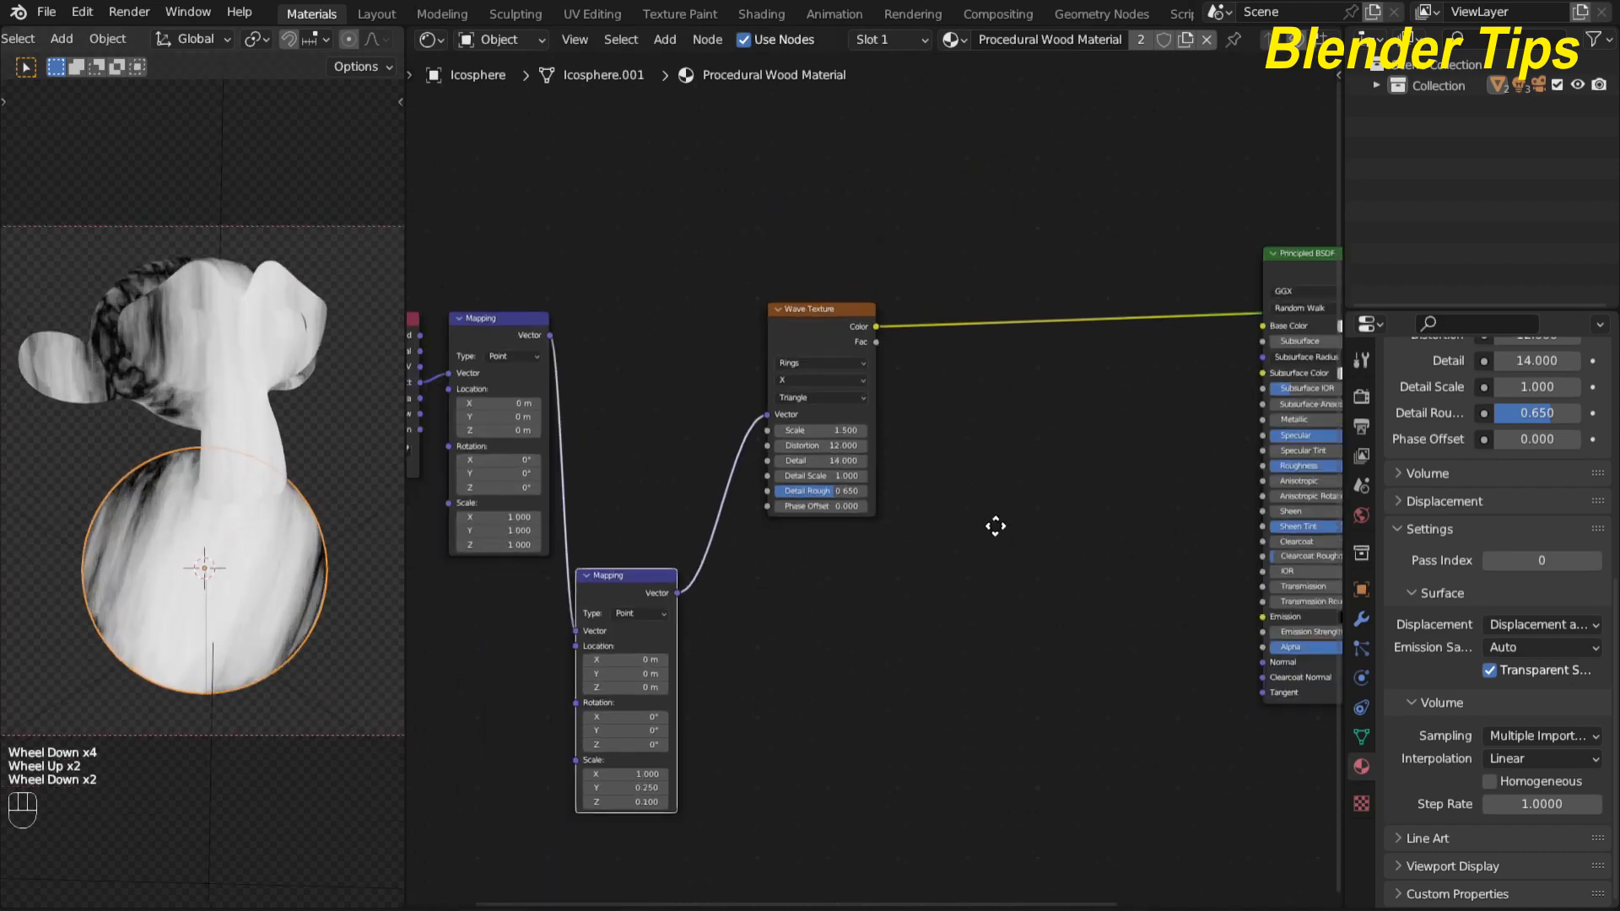
middle_drag(995, 525, 940, 524)
scroll(938, 494, up, 1)
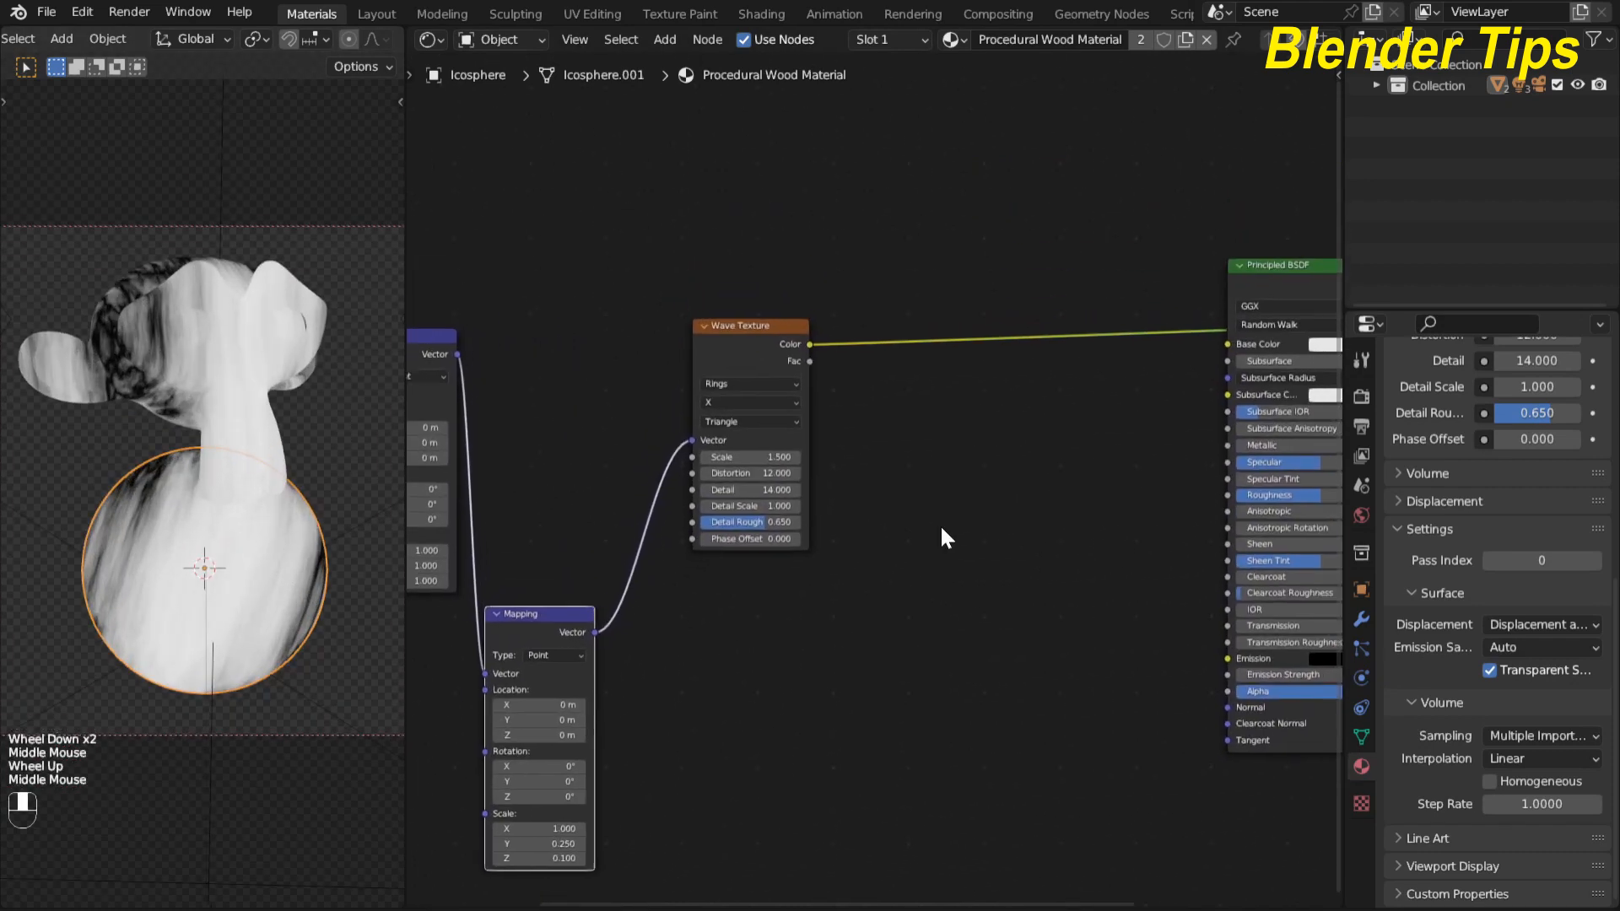
middle_drag(938, 464, 849, 457)
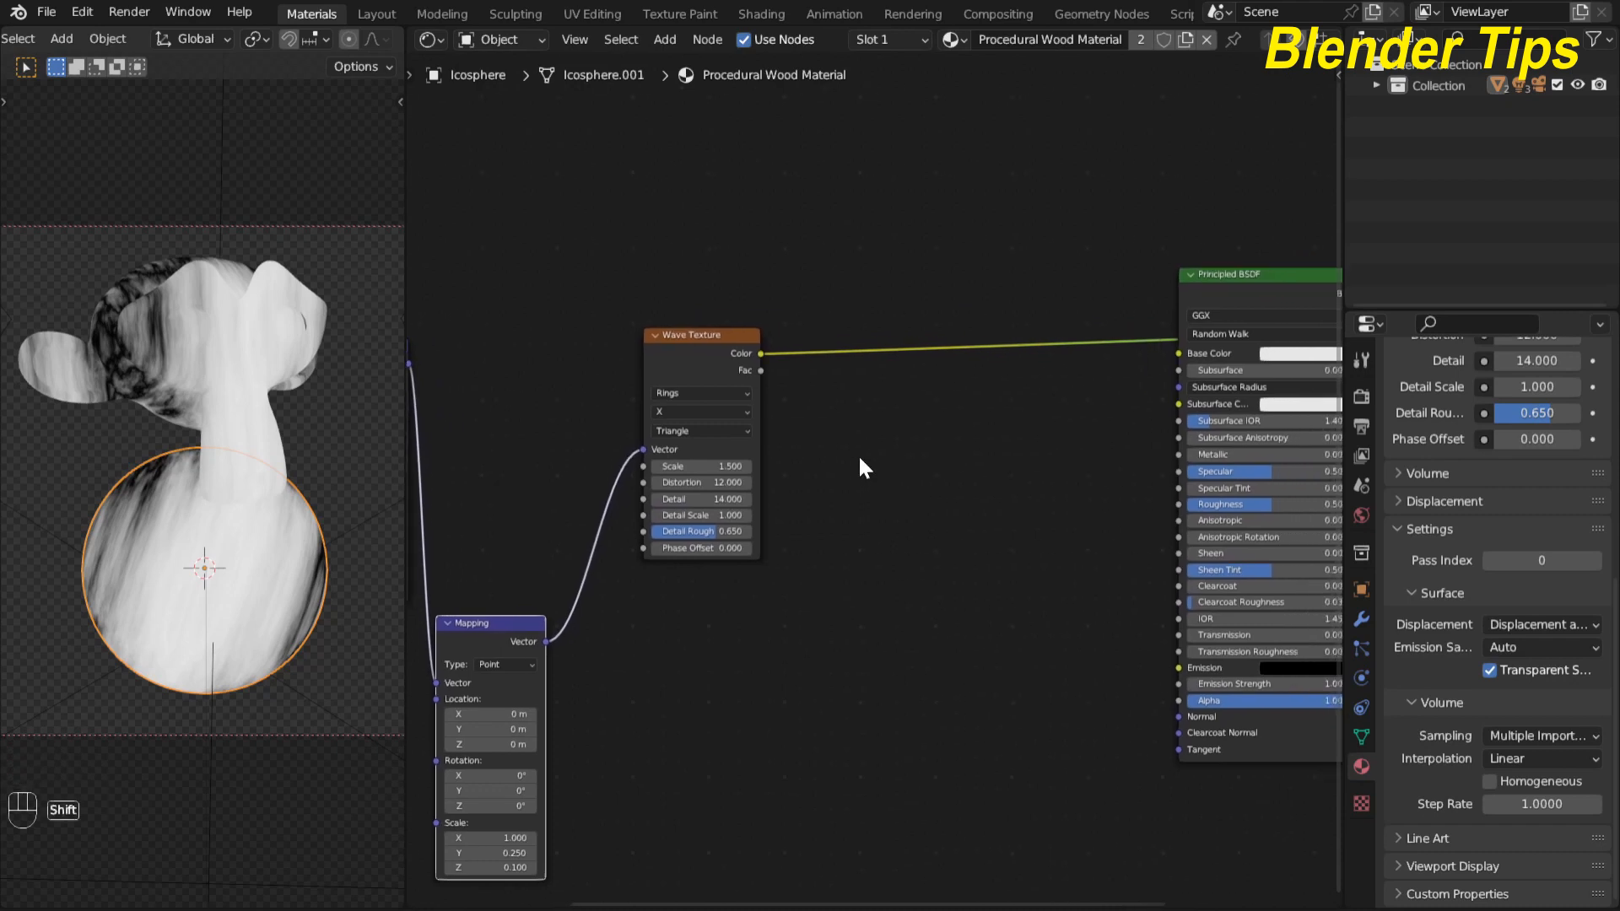
key(shift+a)
click(858, 454)
text(mi)
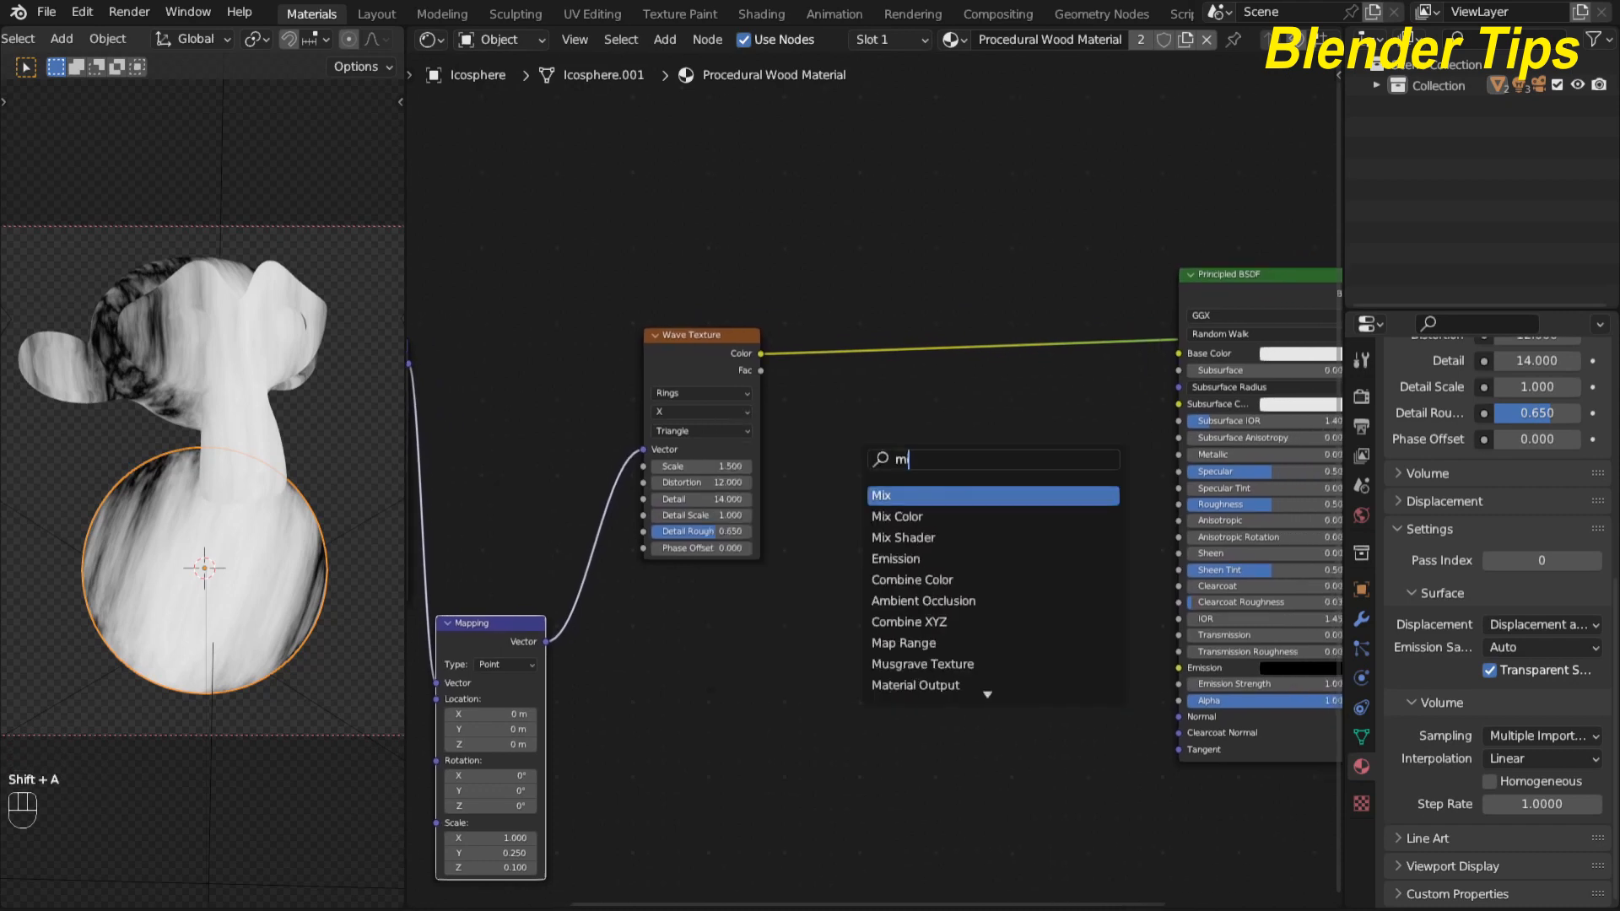
key(Return)
click(929, 449)
scroll(930, 449, up, 2)
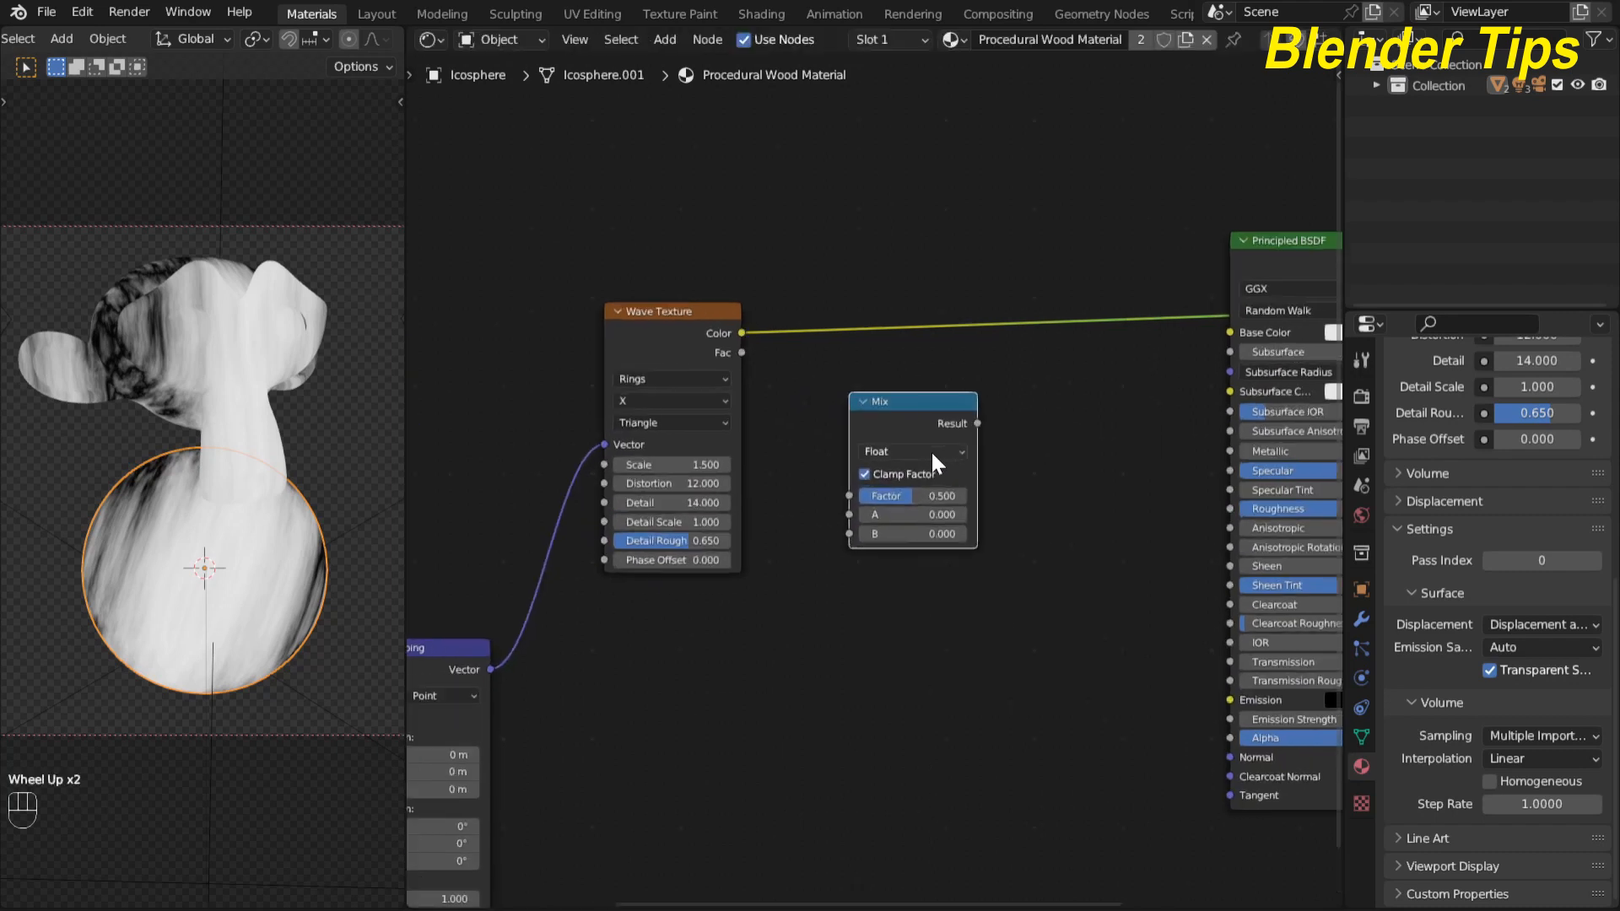
click(920, 454)
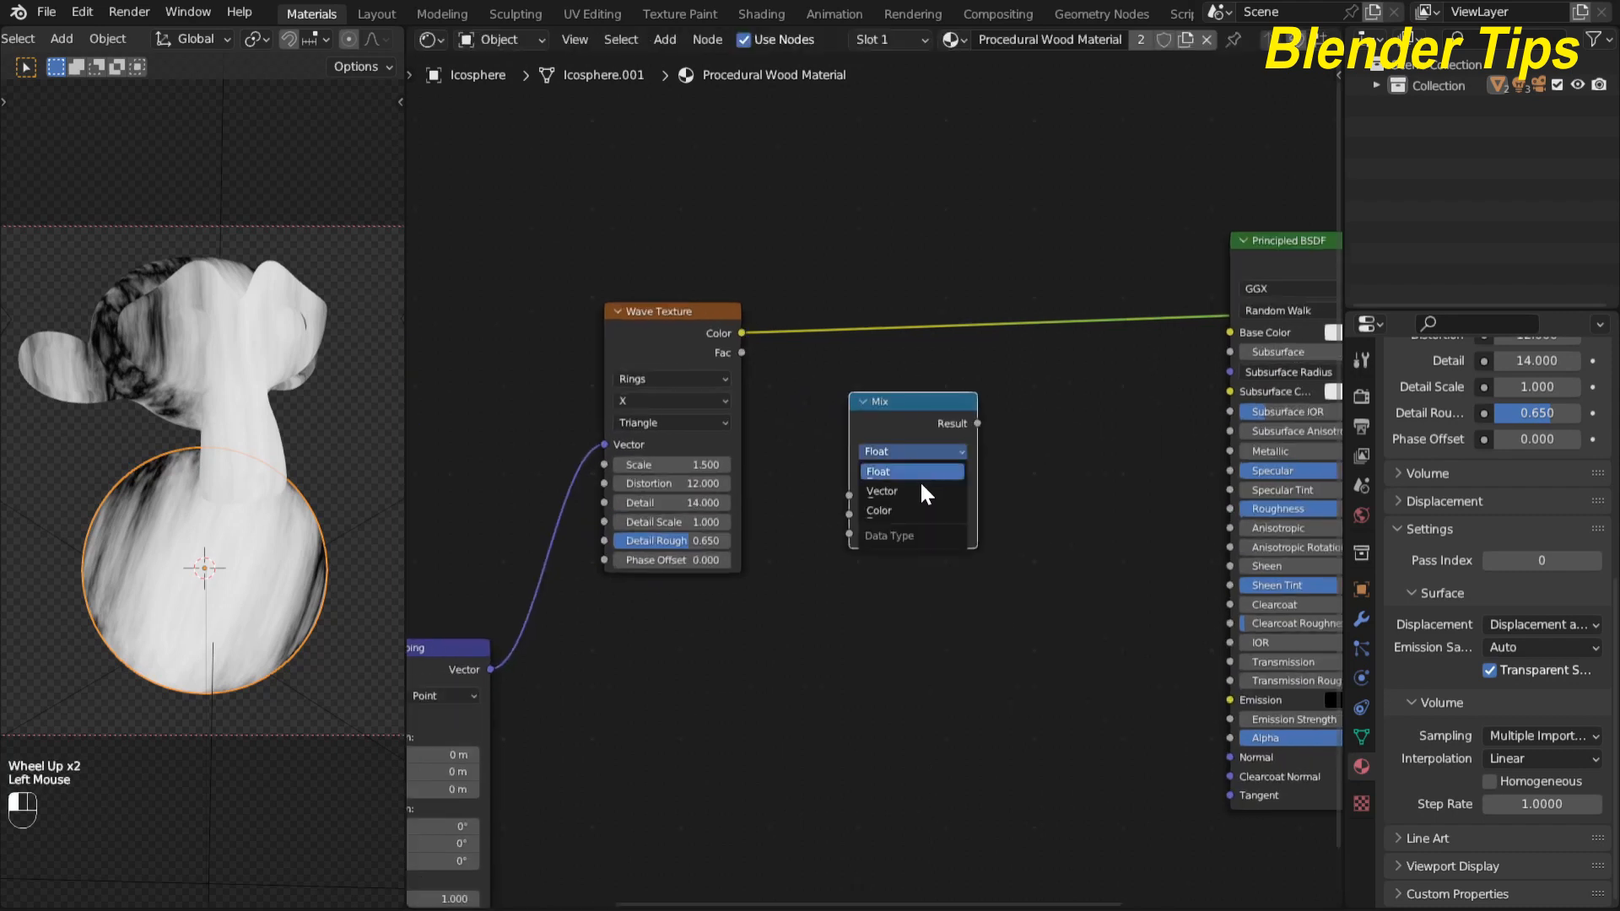
click(915, 509)
Step: Insert the Mix node into the Wave Texture's output link and feed the wave color into Factor instead of A
drag(919, 409, 954, 305)
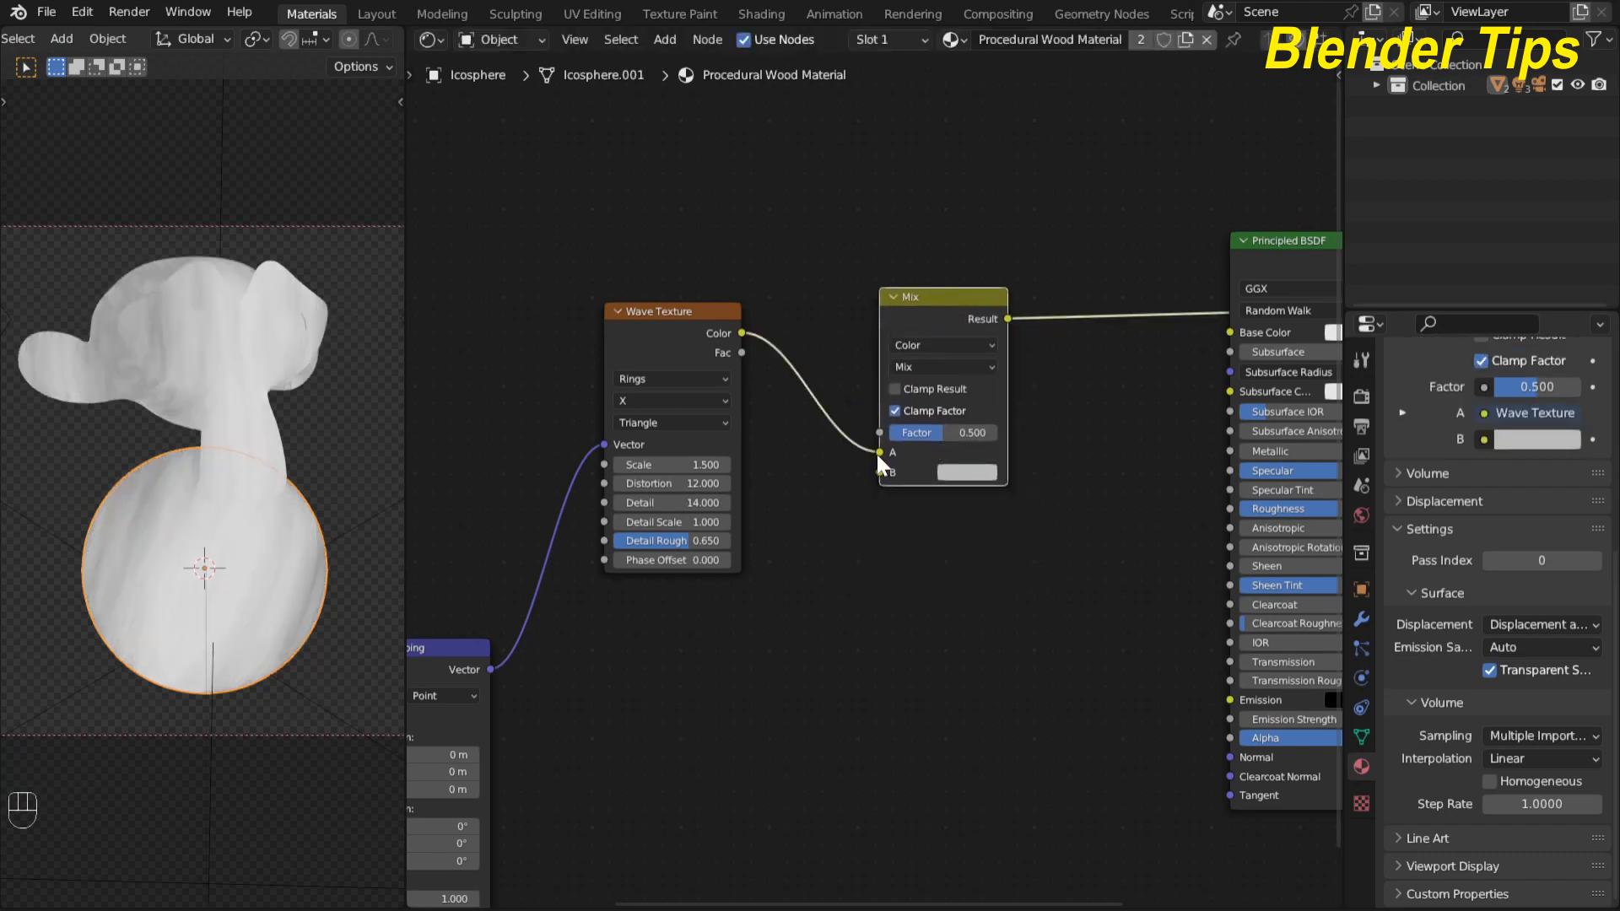
mouse_move(877, 455)
mouse_down()
mouse_move(854, 430)
mouse_move(869, 431)
mouse_up()
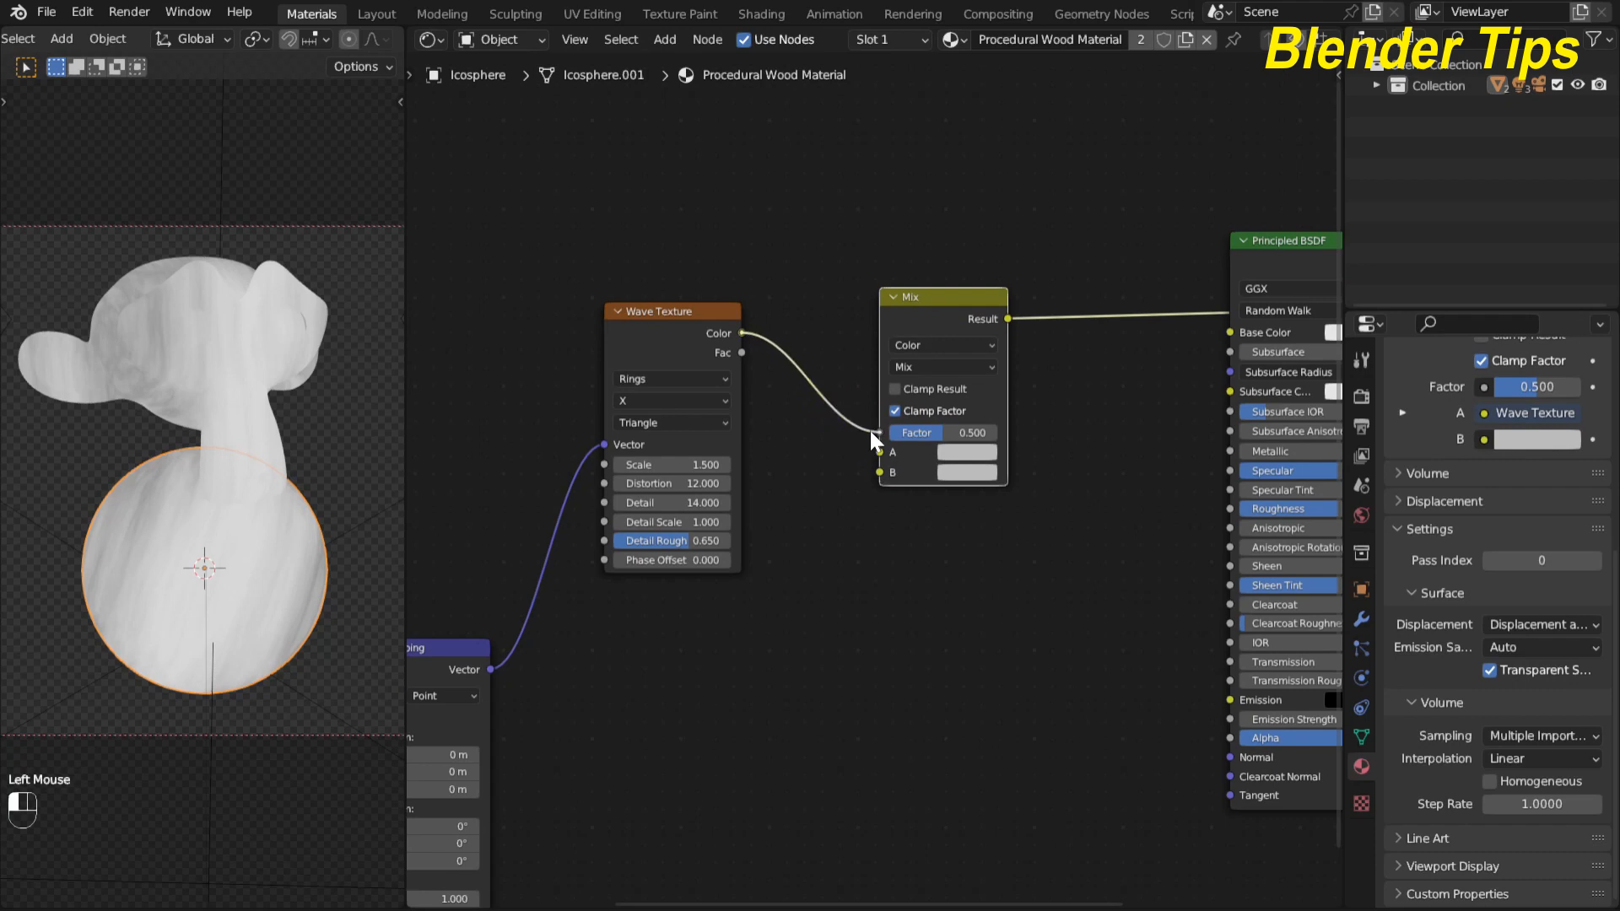
scroll(936, 578, up, 3)
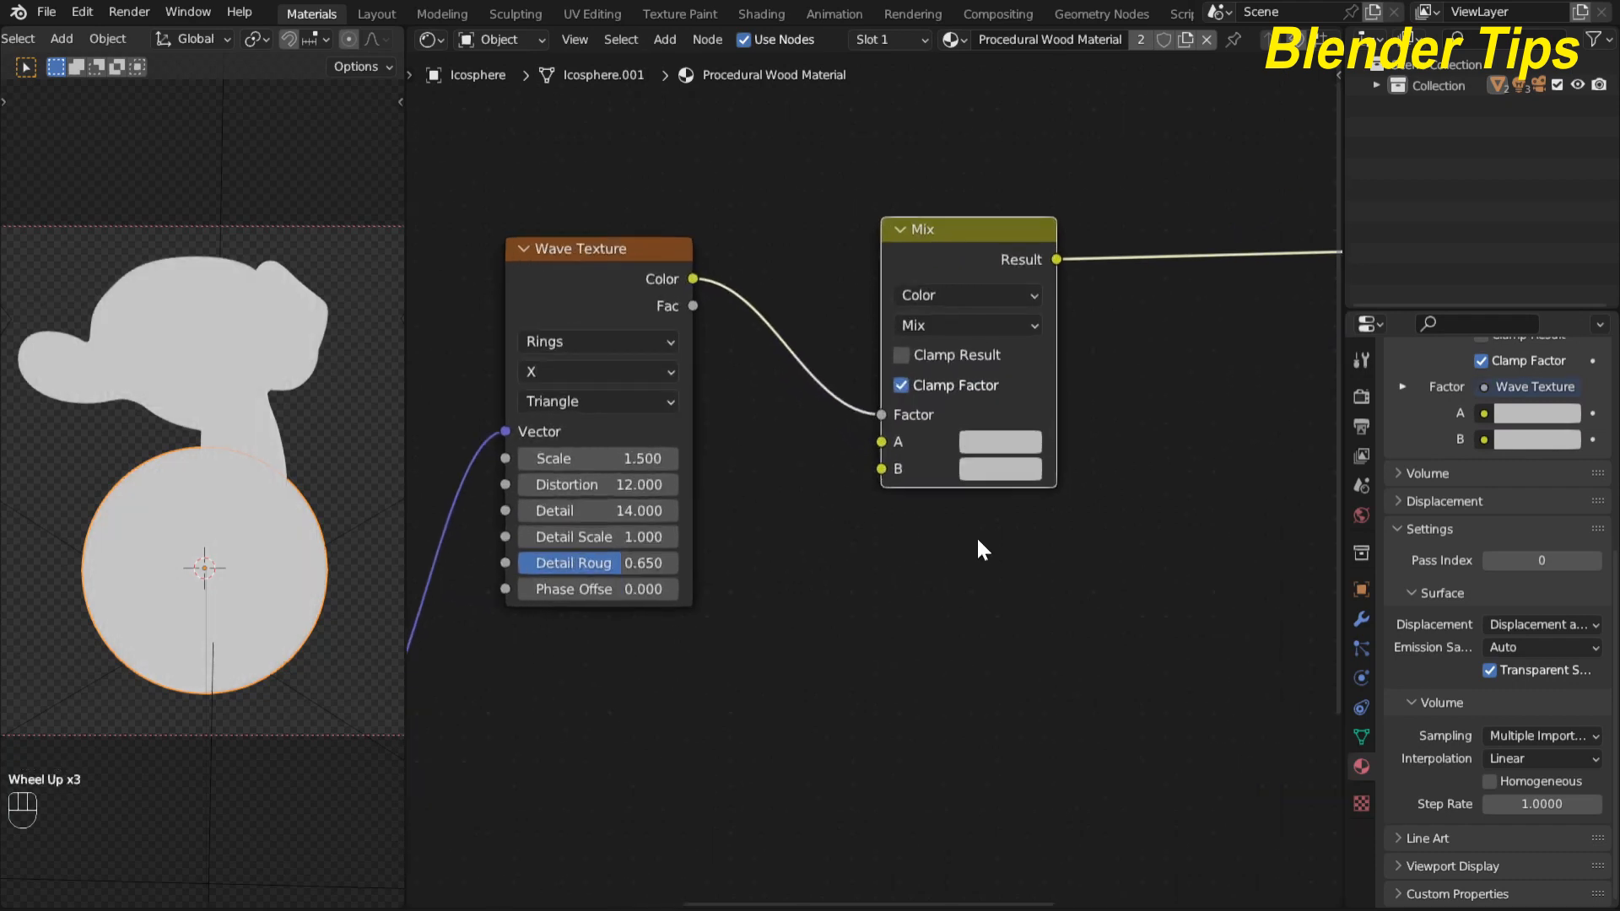
Step: Connect the Mix result to the Principled BSDF's Base Color and use that shader as the material output
scroll(975, 539, down, 3)
middle_drag(954, 593, 775, 656)
drag(1107, 328, 1095, 350)
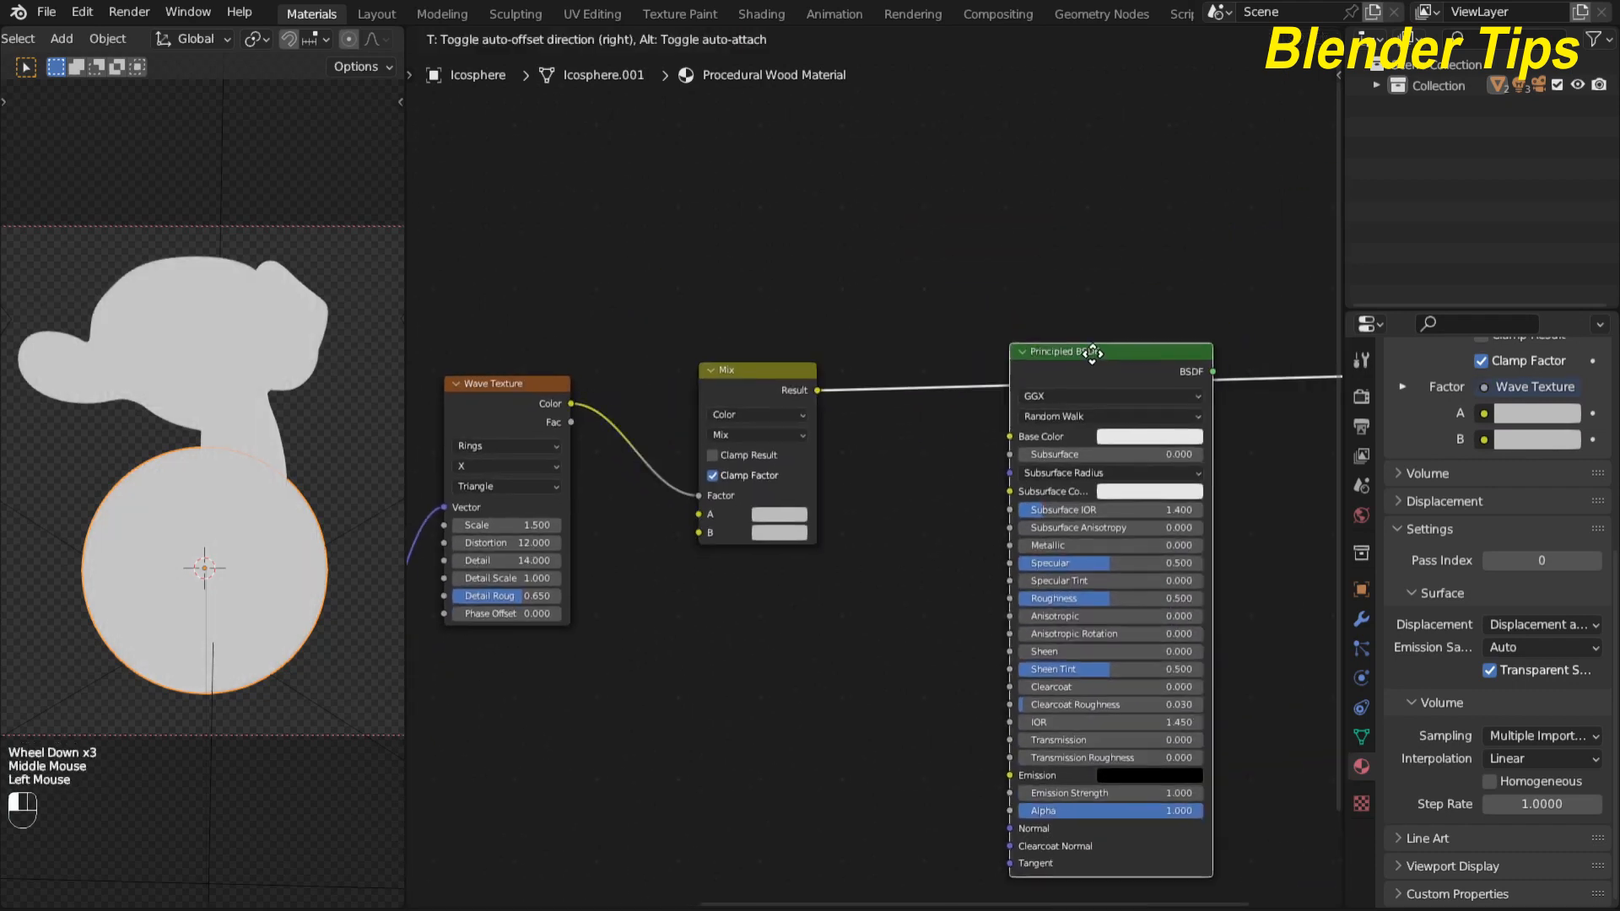
middle_drag(884, 569, 980, 517)
scroll(933, 558, up, 3)
scroll(882, 574, up, 2)
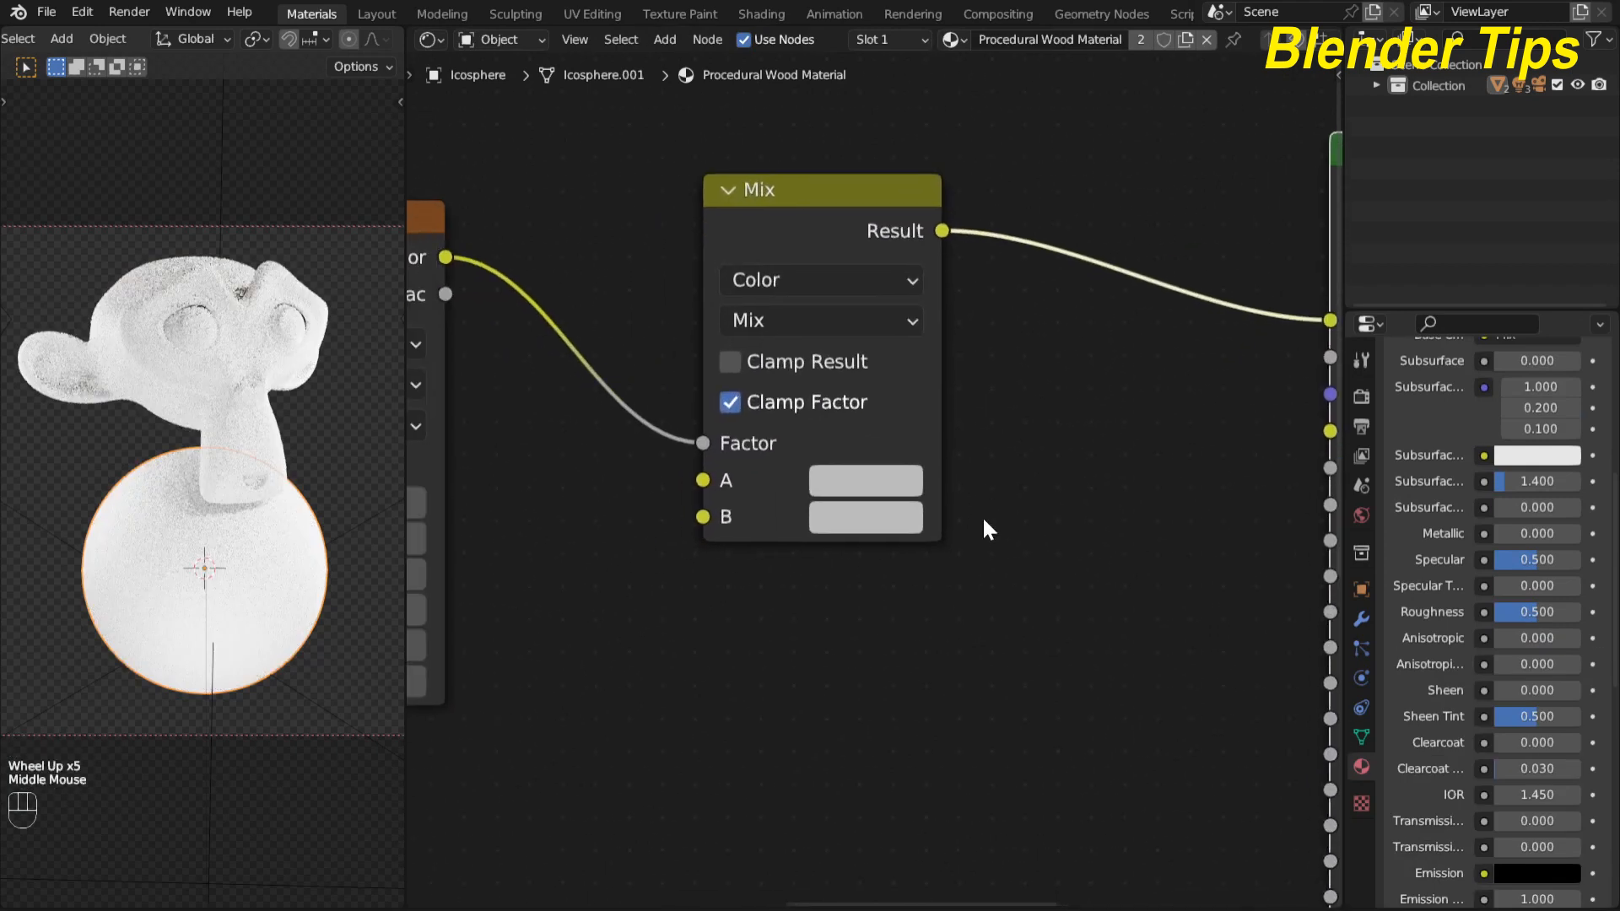
Step: Set the Mix node's color A to a medium orange-brown with hue 0.061 and saturation 0.876, darkening its value slightly
scroll(982, 515, up, 2)
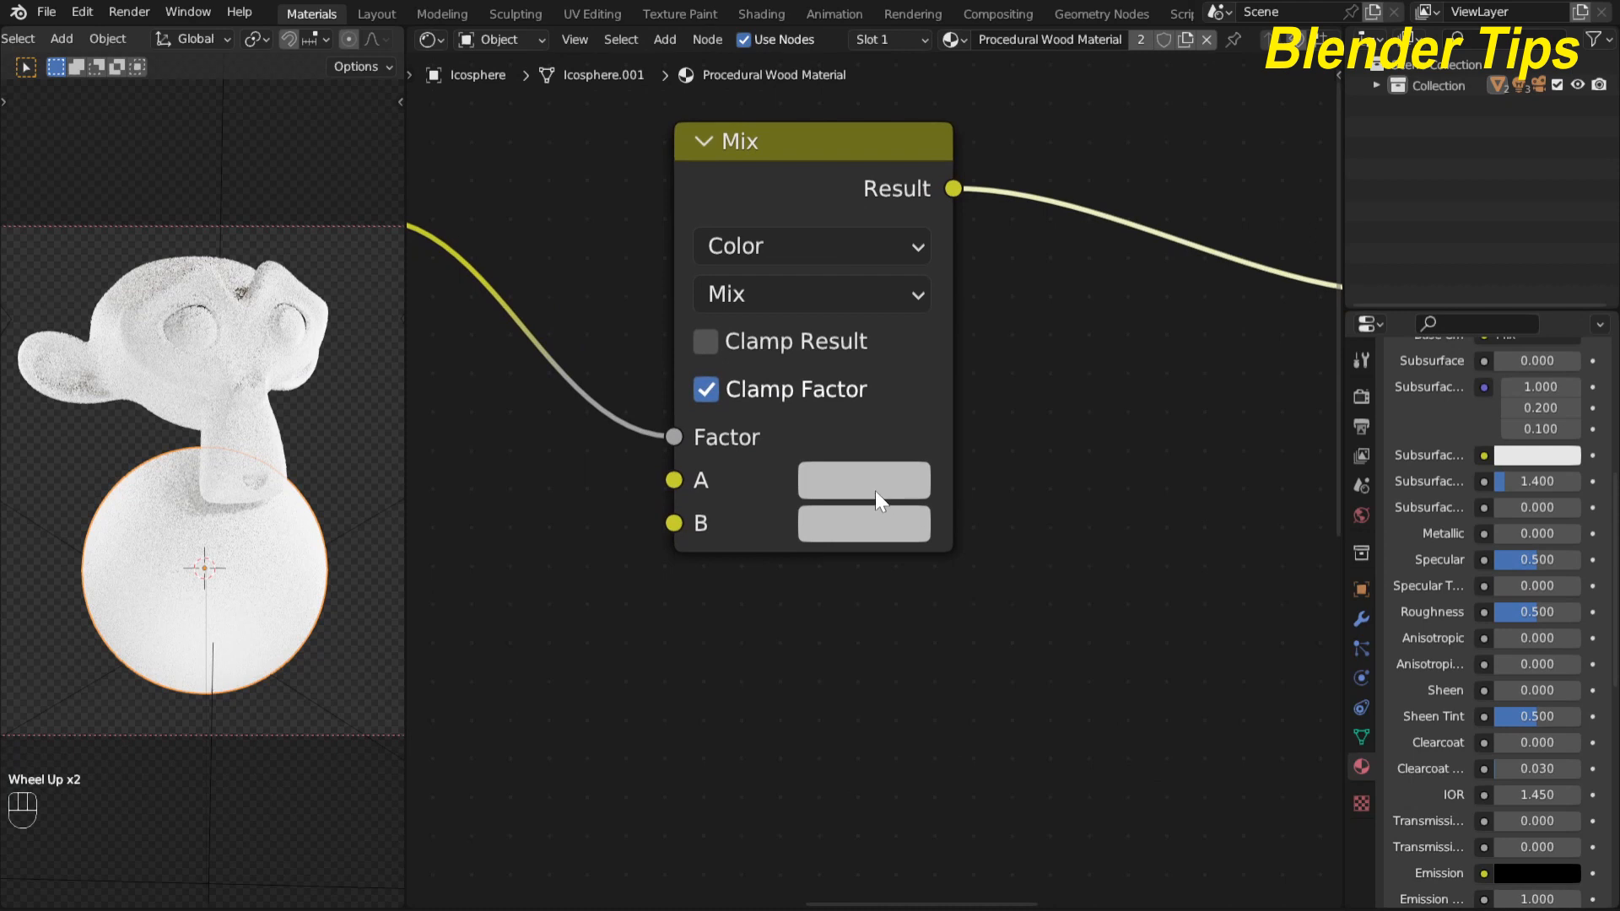
click(874, 489)
drag(950, 173, 915, 248)
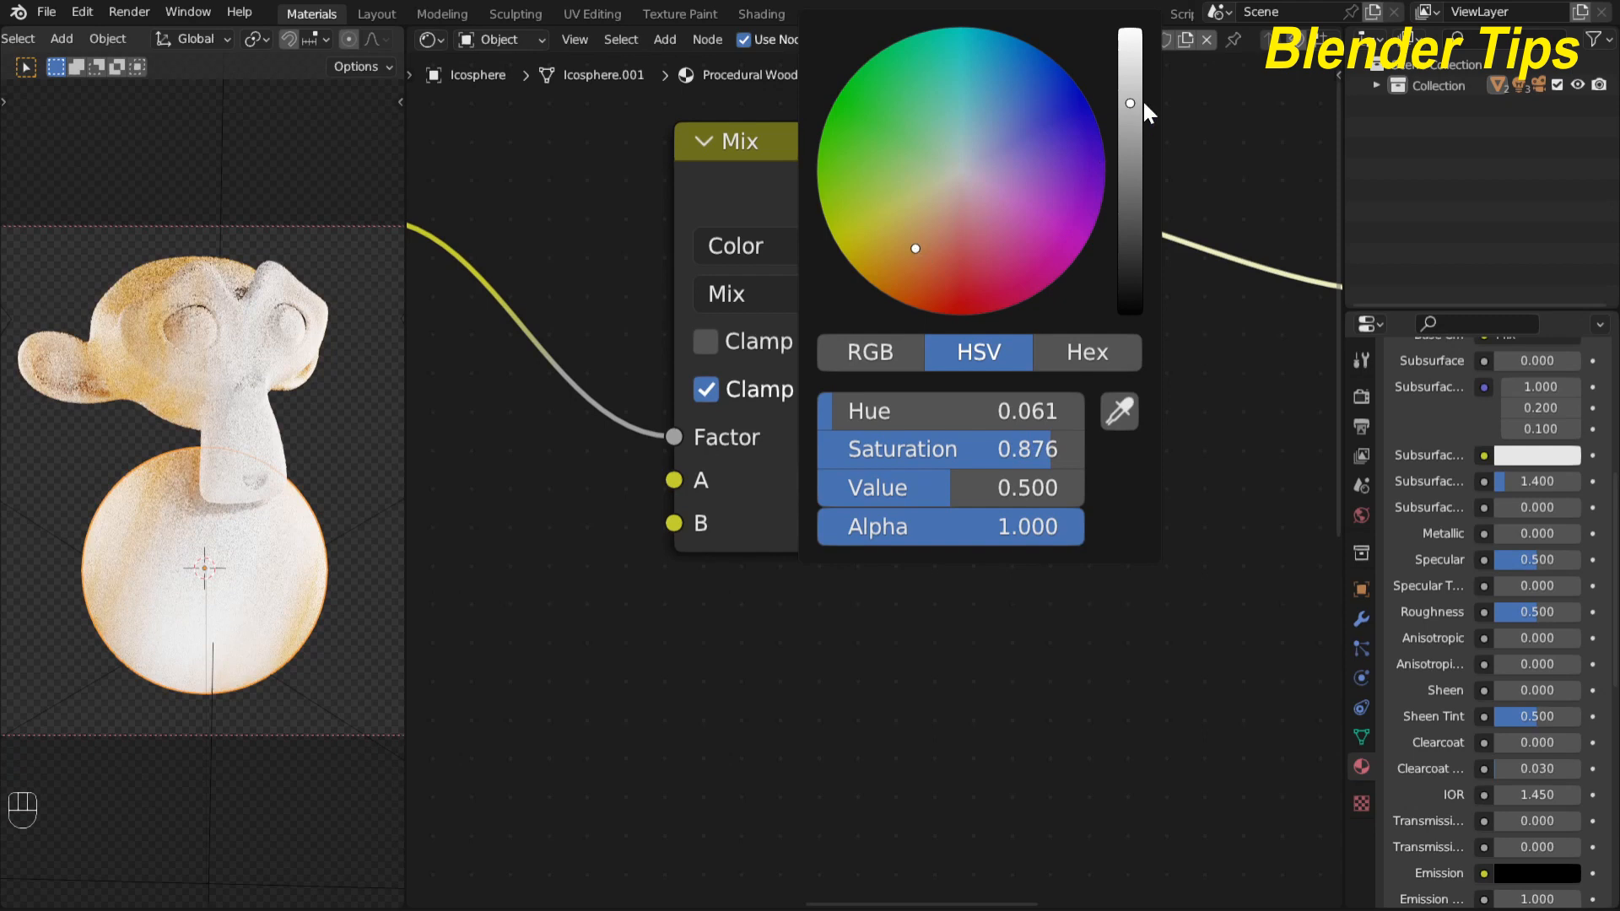
drag(1128, 103, 1130, 146)
click(743, 625)
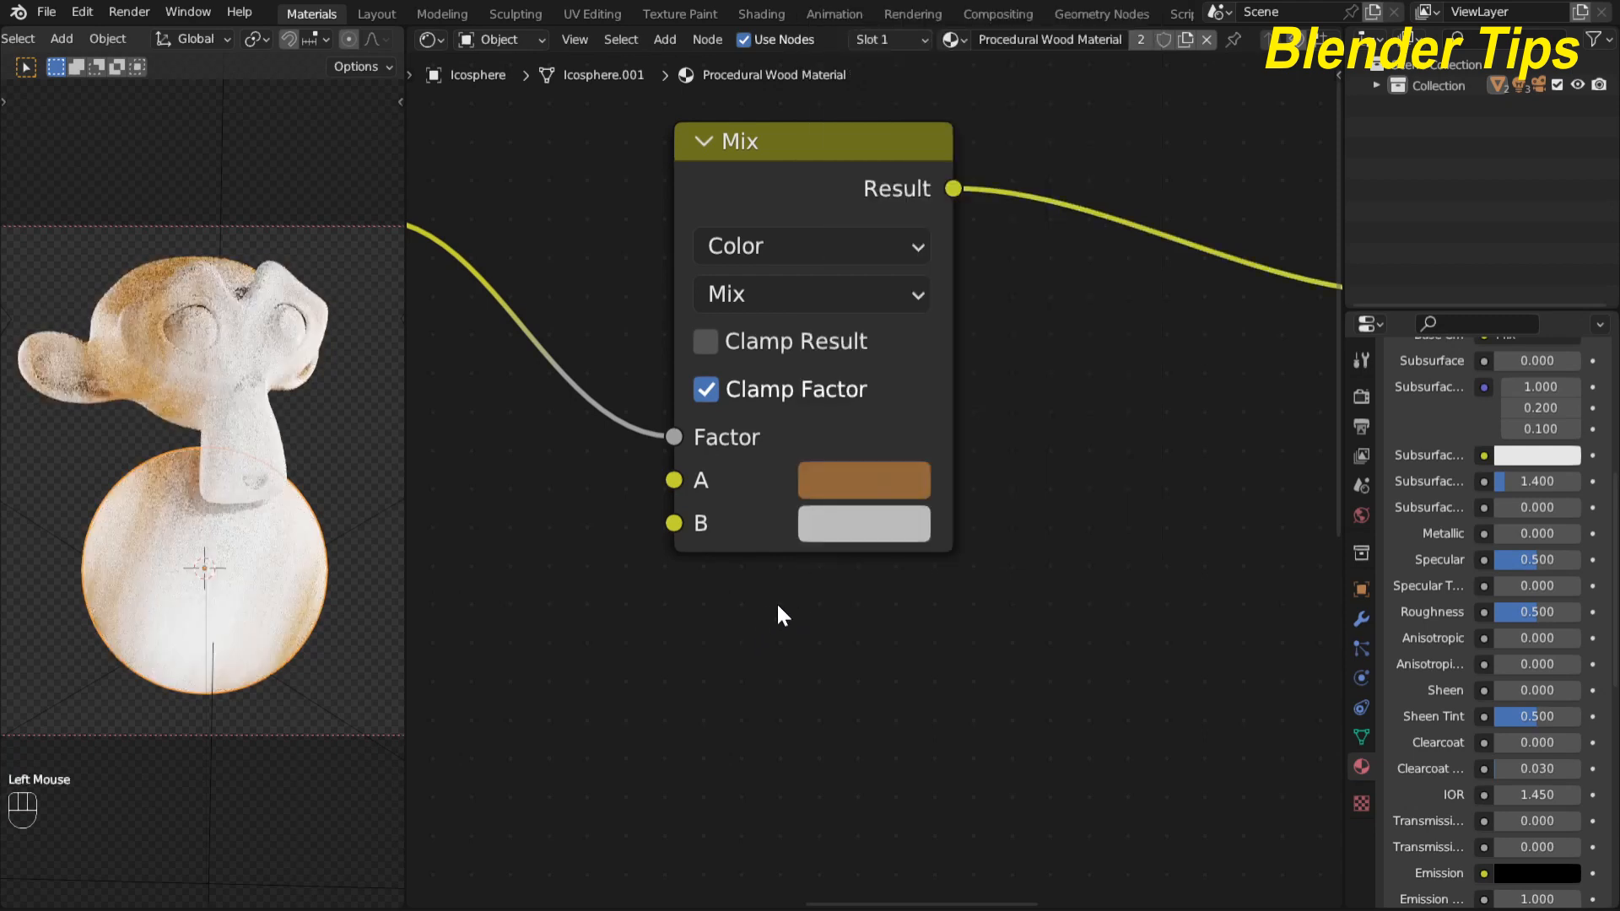
Step: Set the Mix node's color B to a dark reddish brown with hue 0.037 and saturation 0.911
click(852, 539)
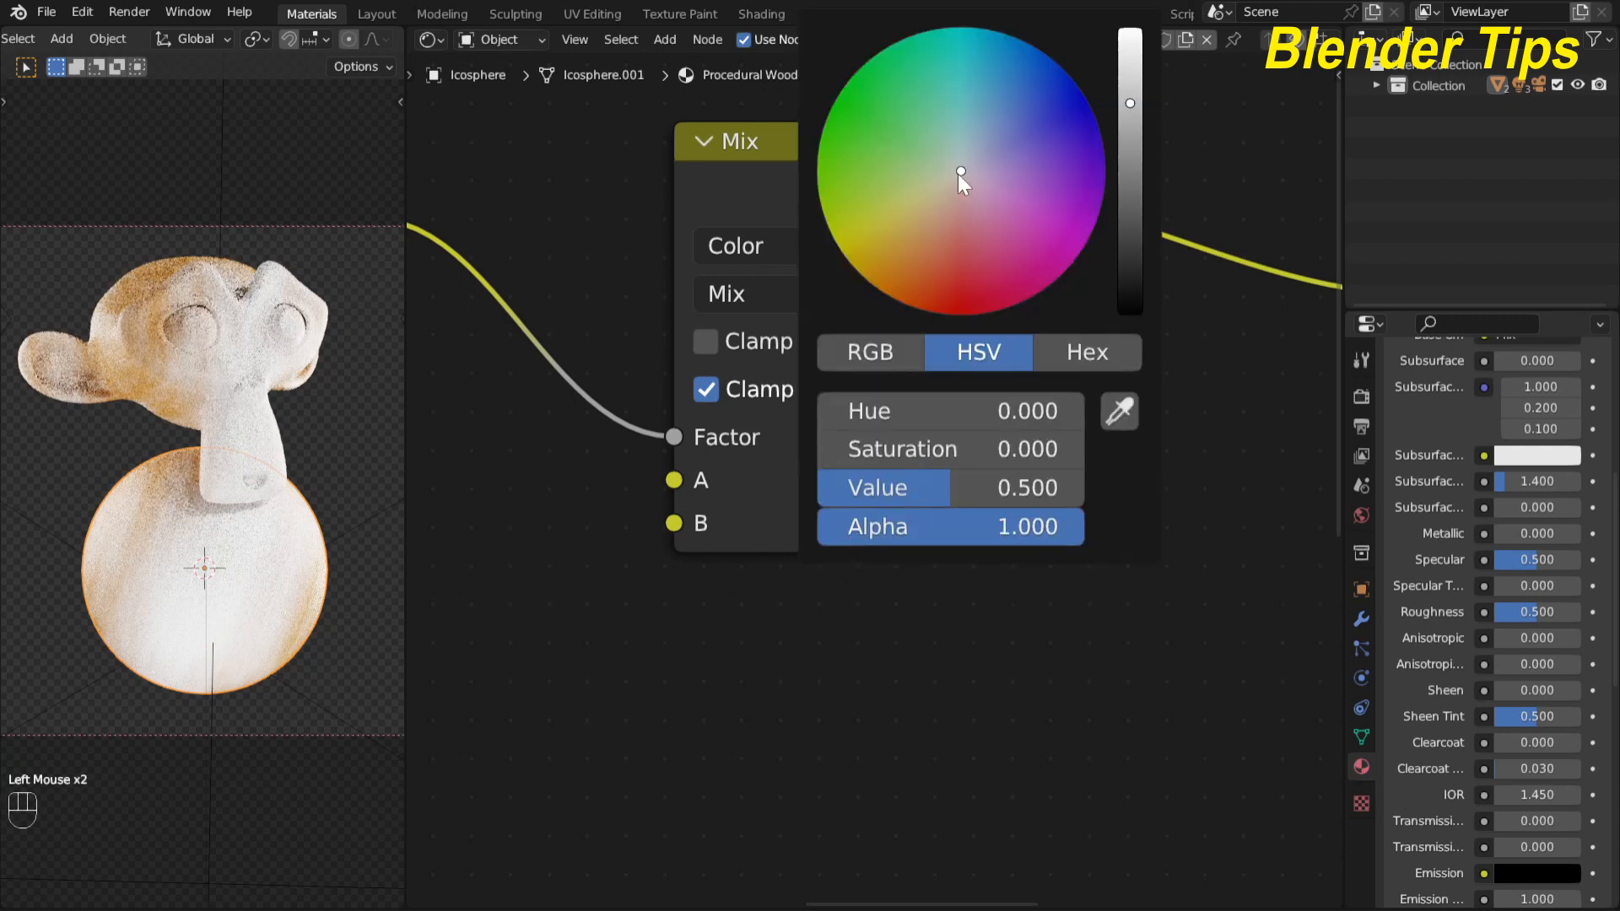
drag(960, 172, 923, 261)
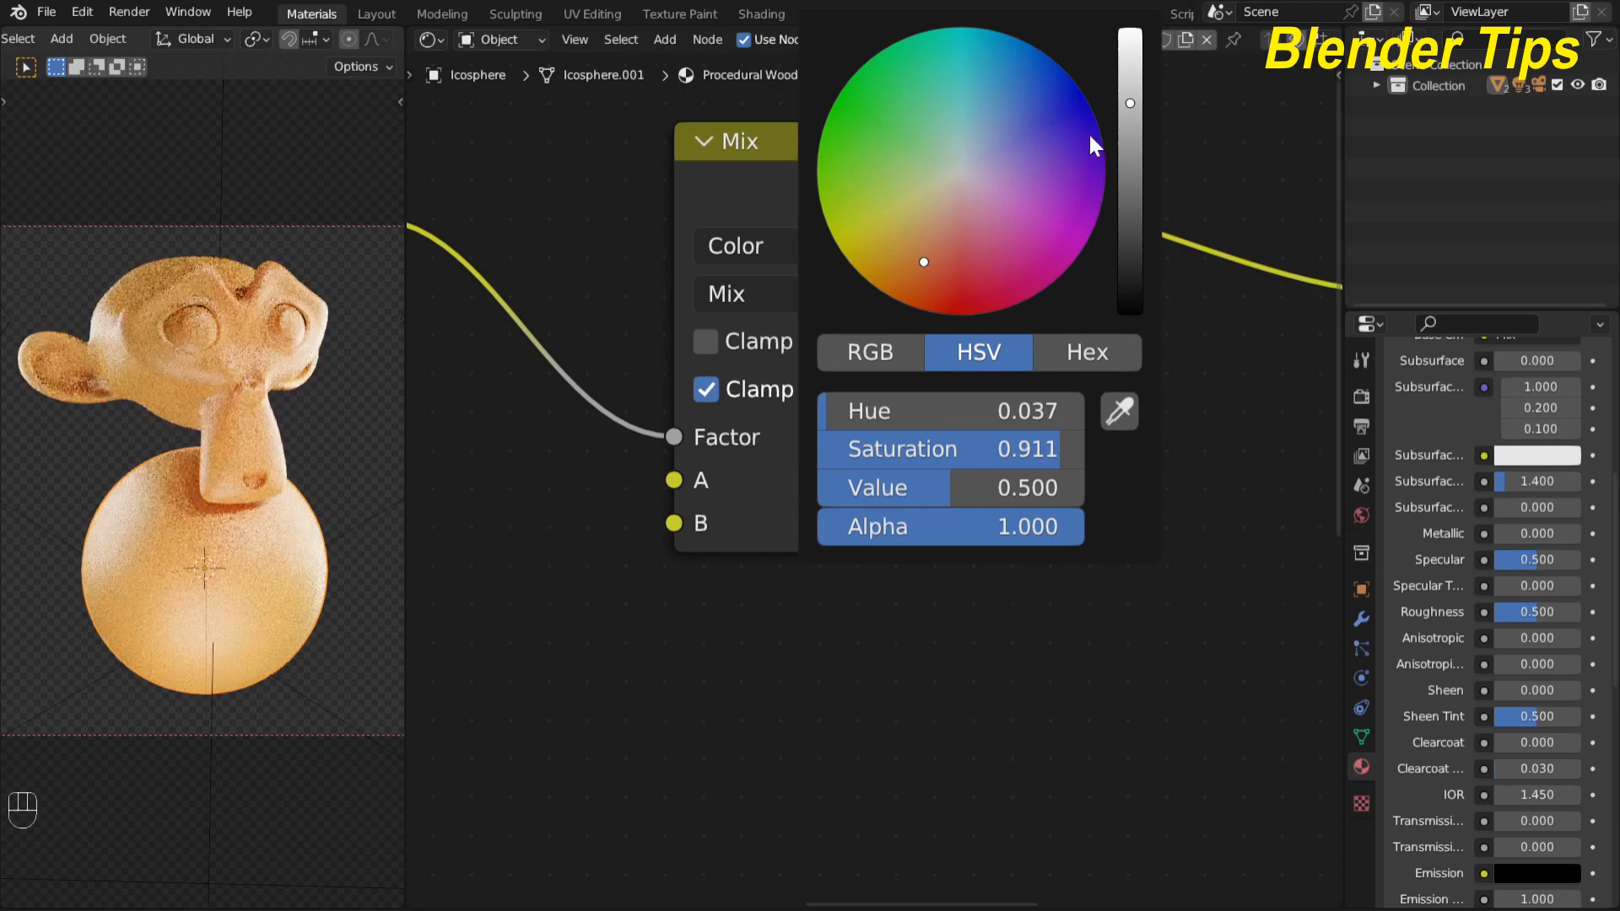
drag(1130, 103, 1130, 235)
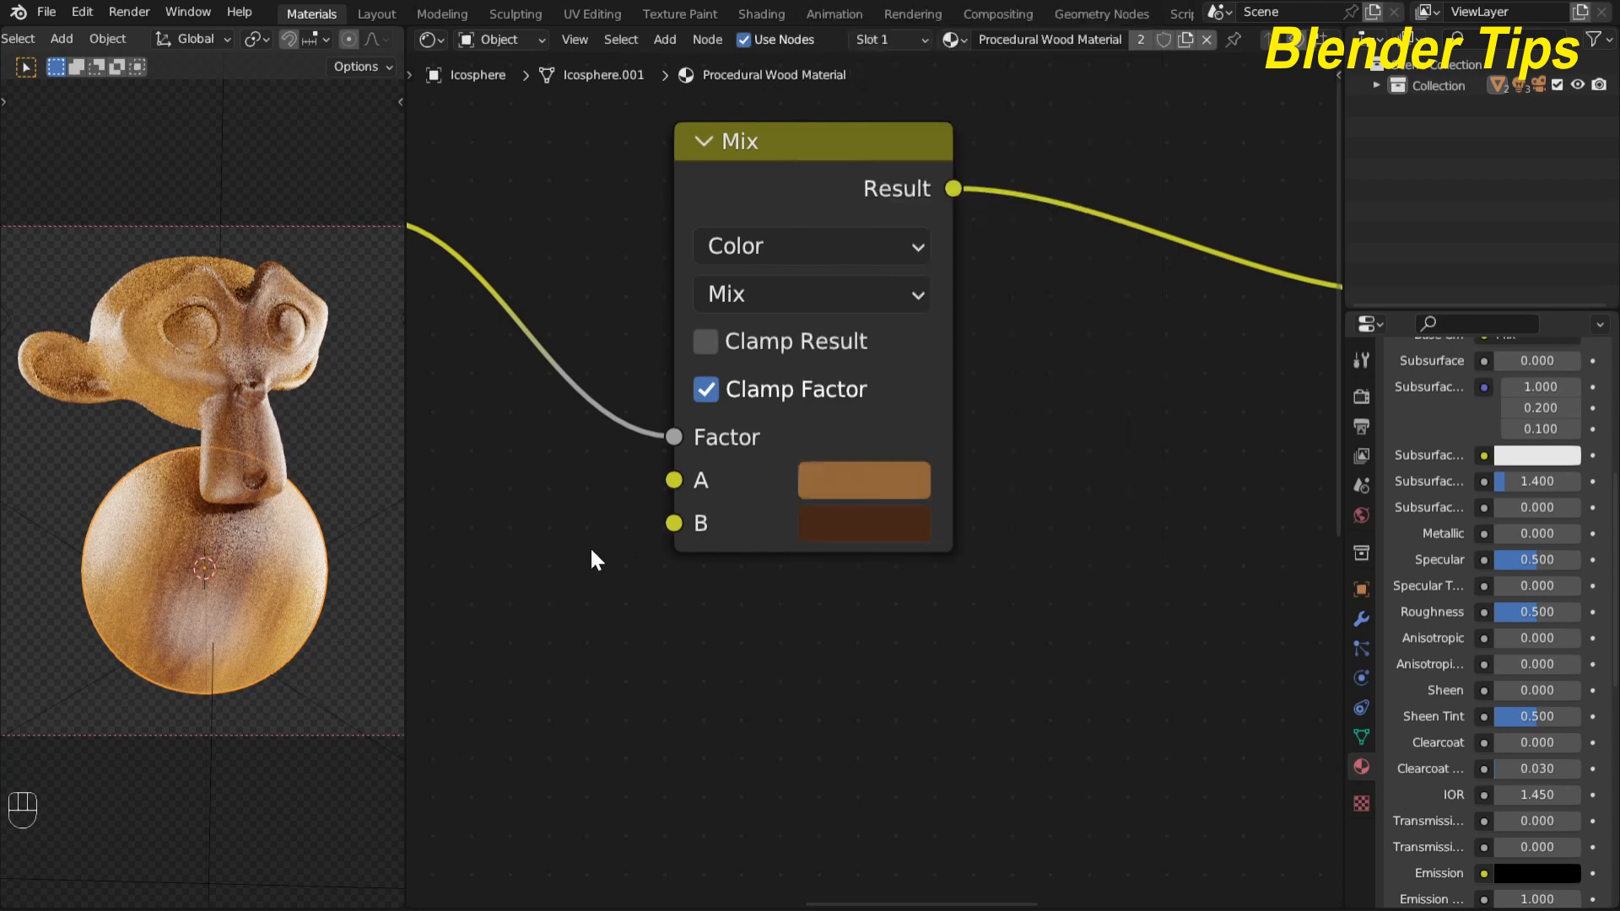
Step: Add a Noise Texture node below the Wave Texture, beside the second Mapping node
scroll(995, 498, down, 5)
middle_drag(947, 516, 845, 484)
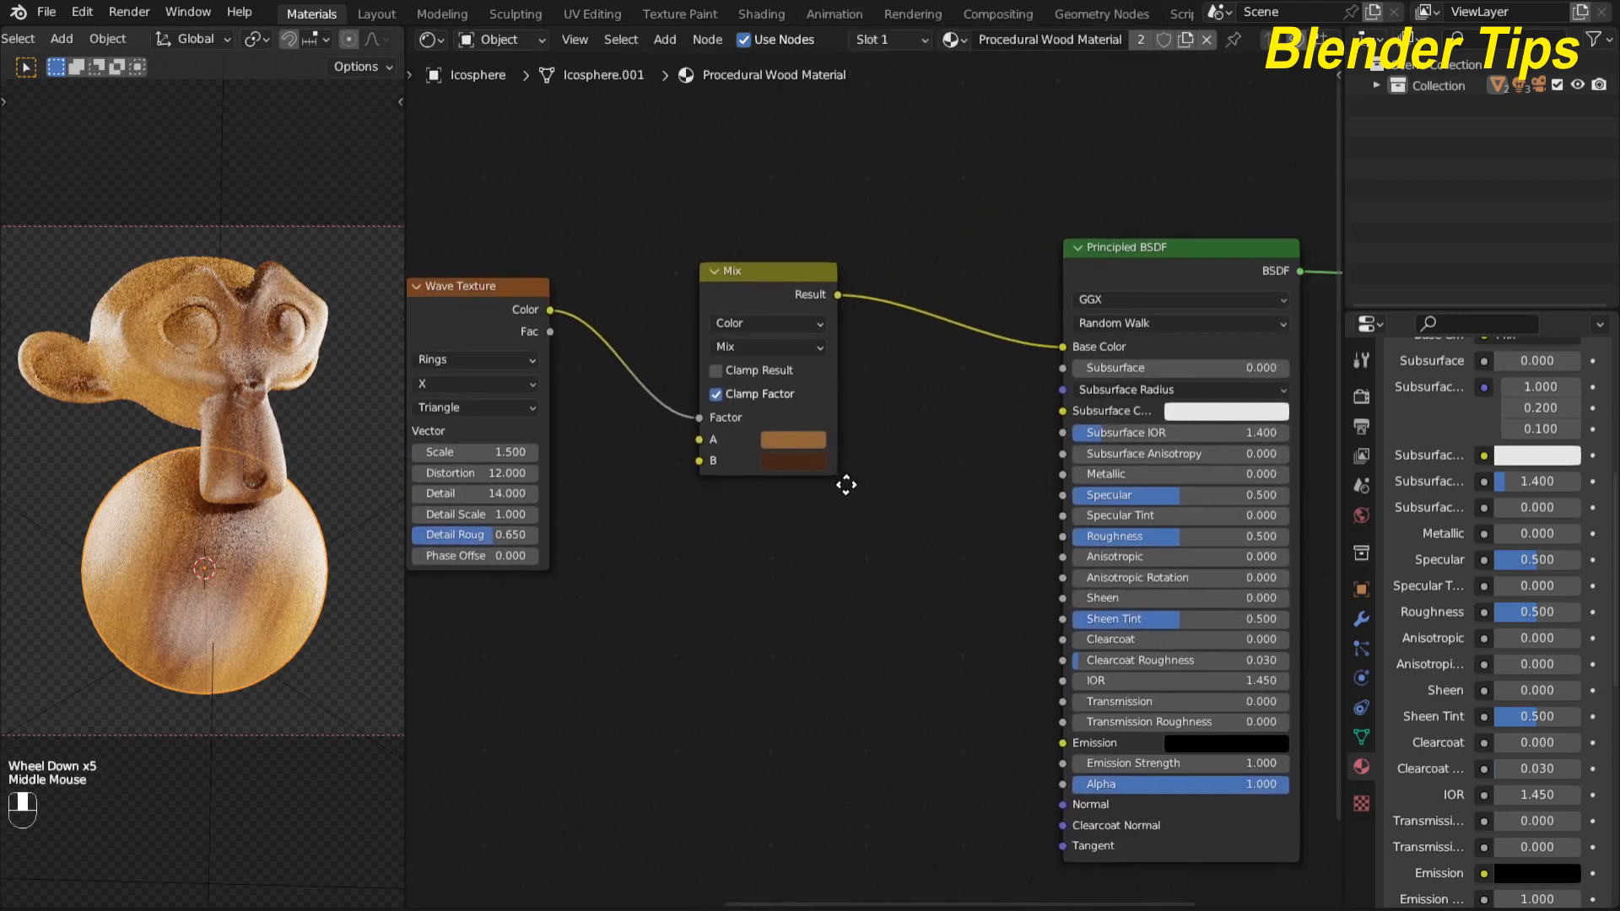
scroll(696, 635, down, 1)
middle_drag(696, 635, 750, 560)
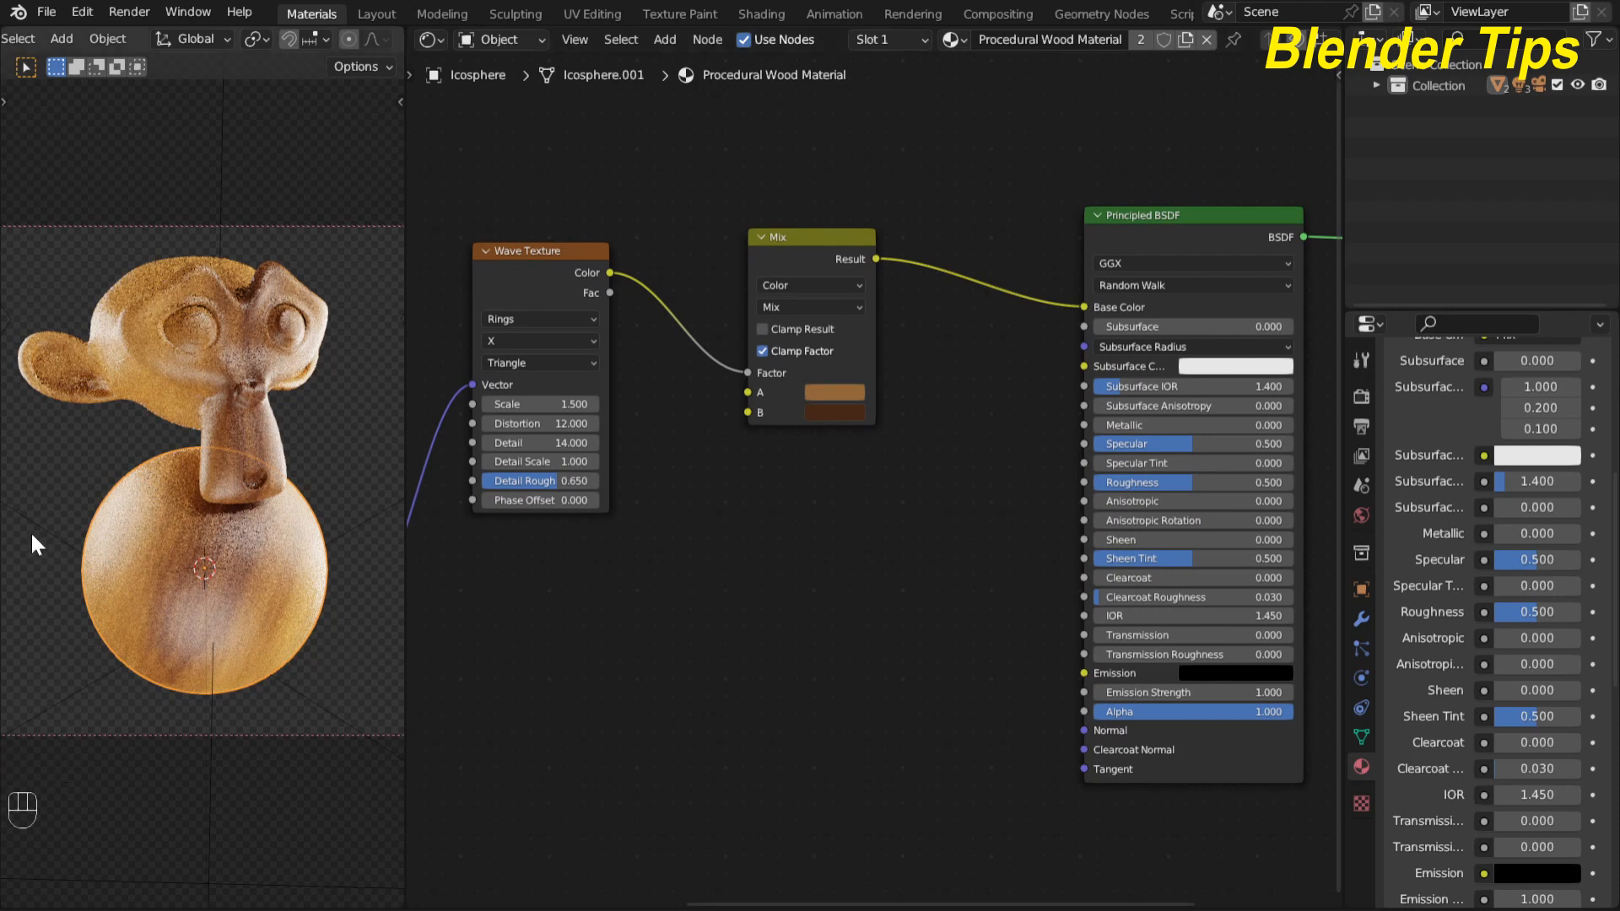
scroll(491, 609, down, 3)
middle_drag(492, 609, 600, 568)
scroll(598, 565, up, 2)
scroll(600, 579, down, 1)
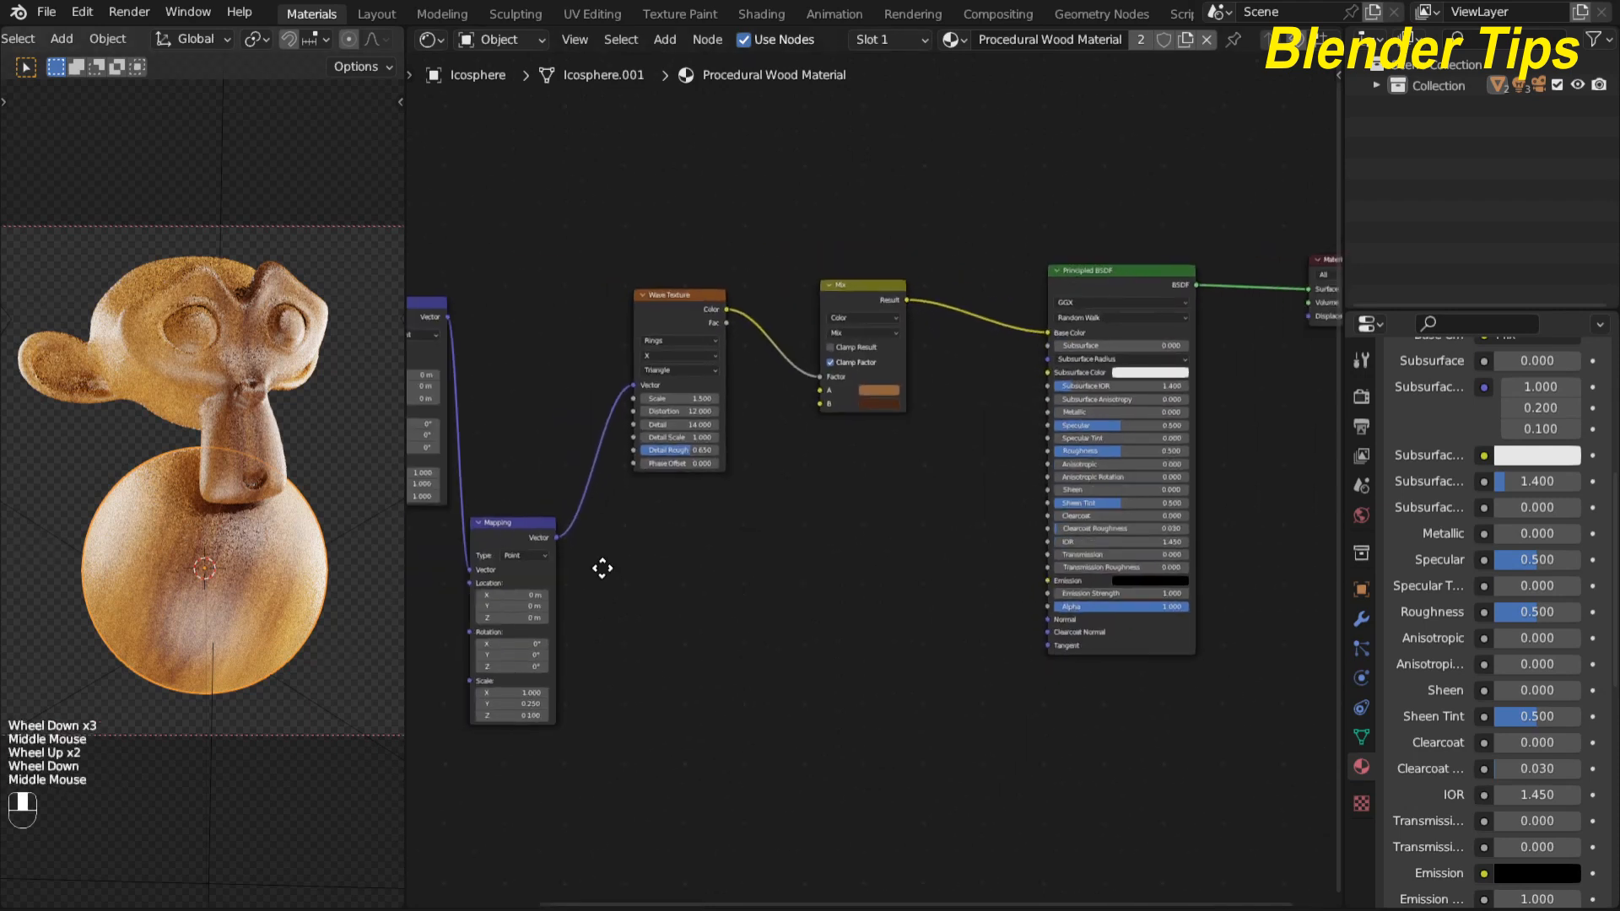
click(665, 524)
key(shift+a)
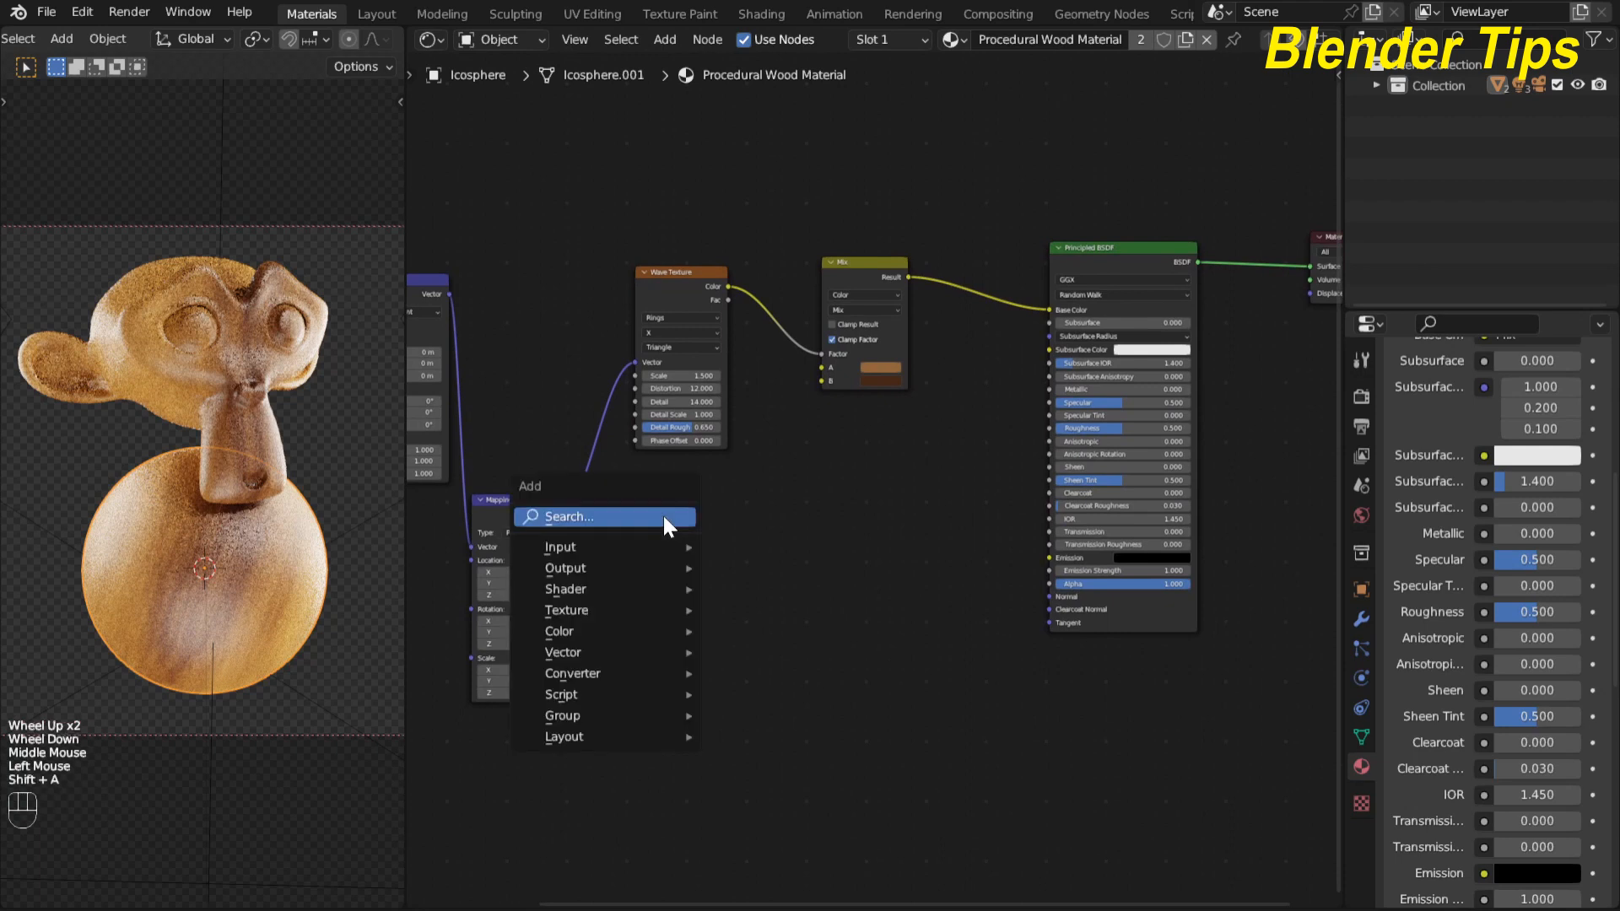
click(665, 523)
text(noi)
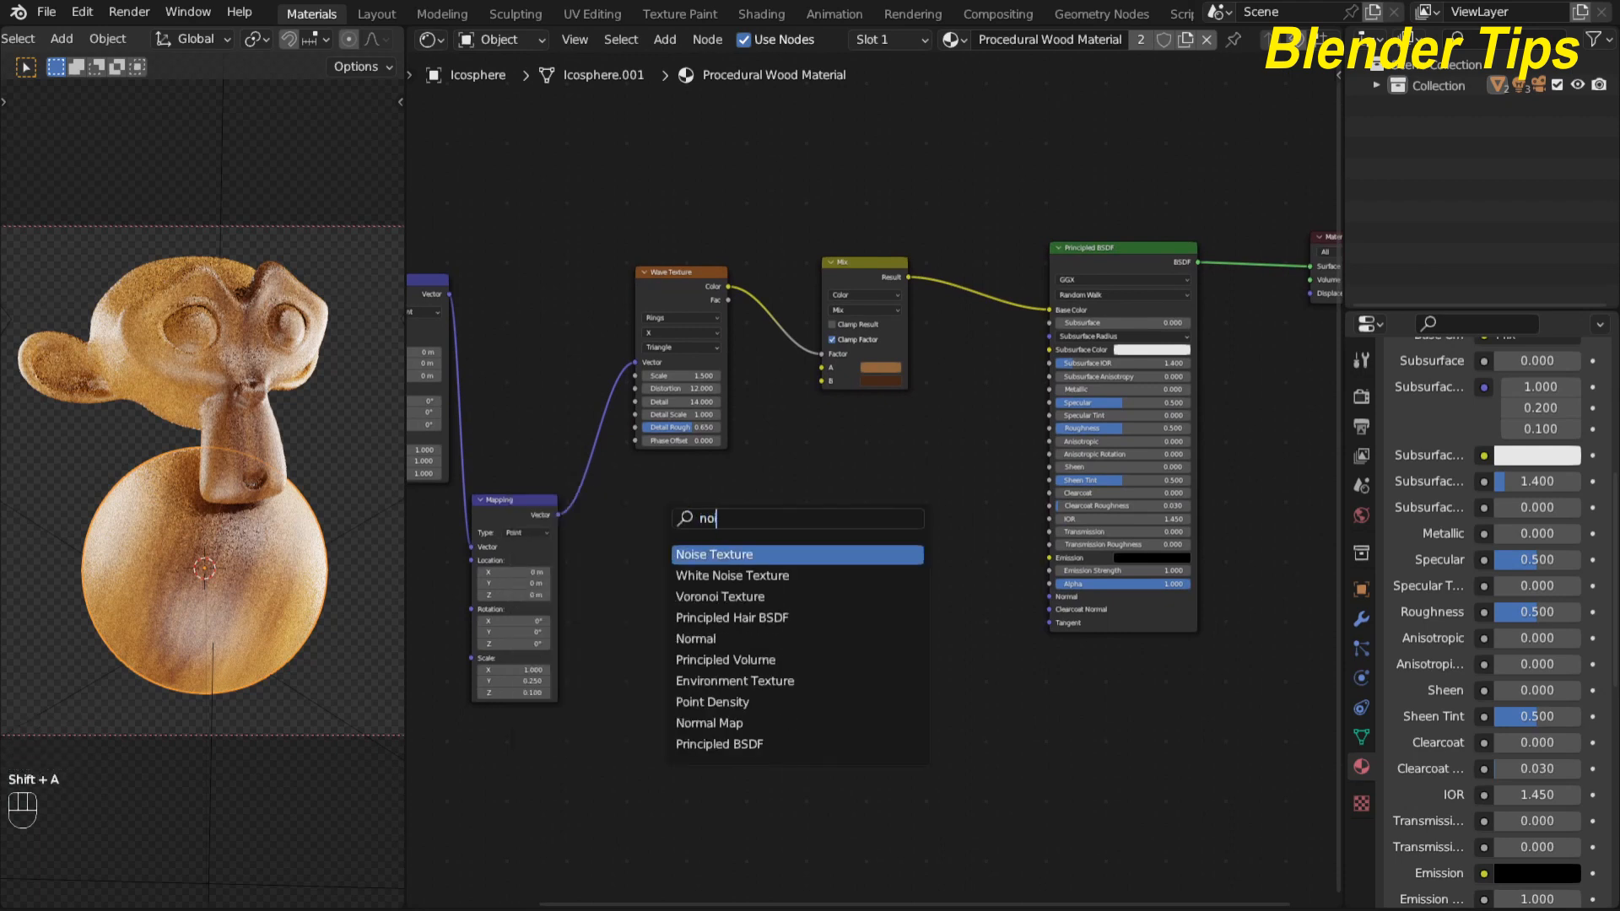
key(Return)
click(665, 547)
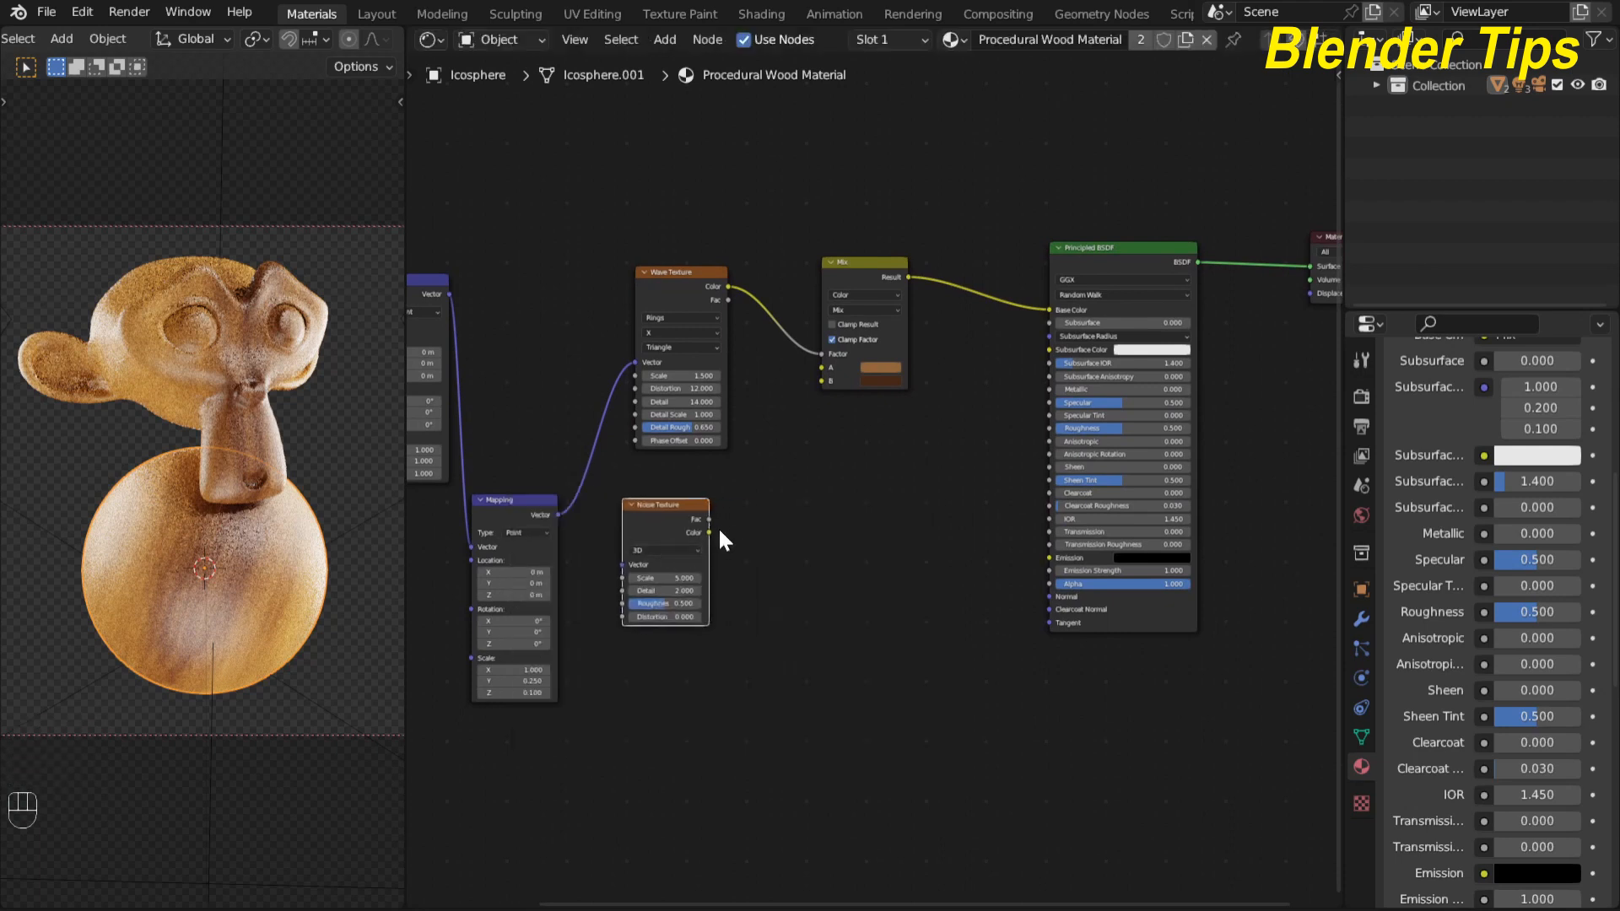
scroll(795, 516, up, 2)
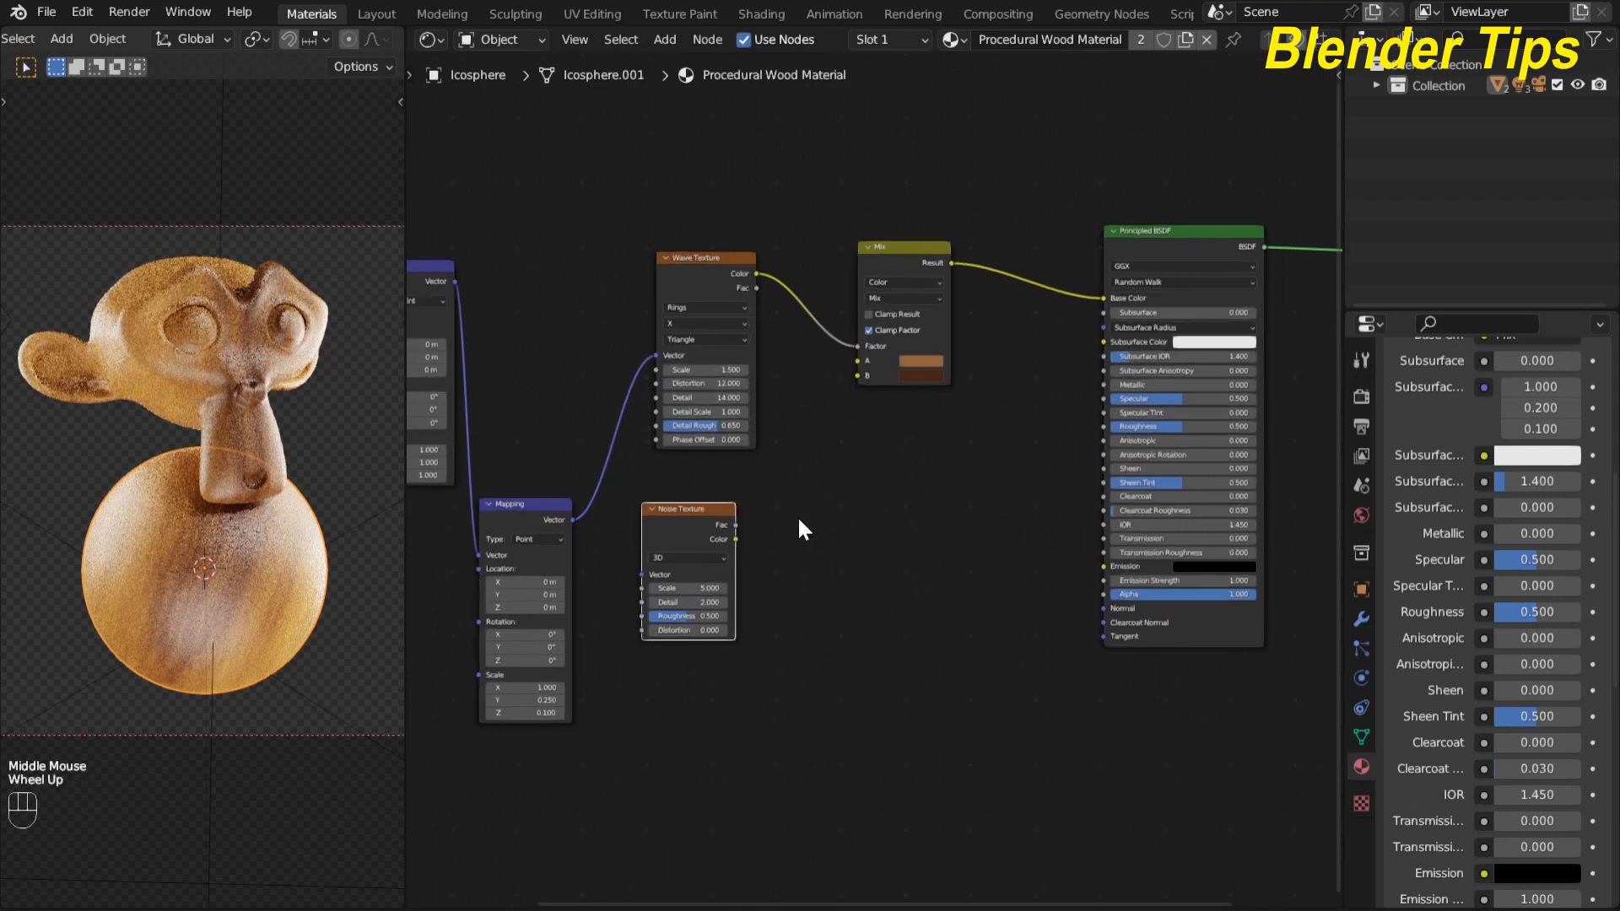
Step: Connect the second Mapping node's Vector output to the Noise Texture's Vector input
key(F6)
middle_drag(552, 424, 564, 429)
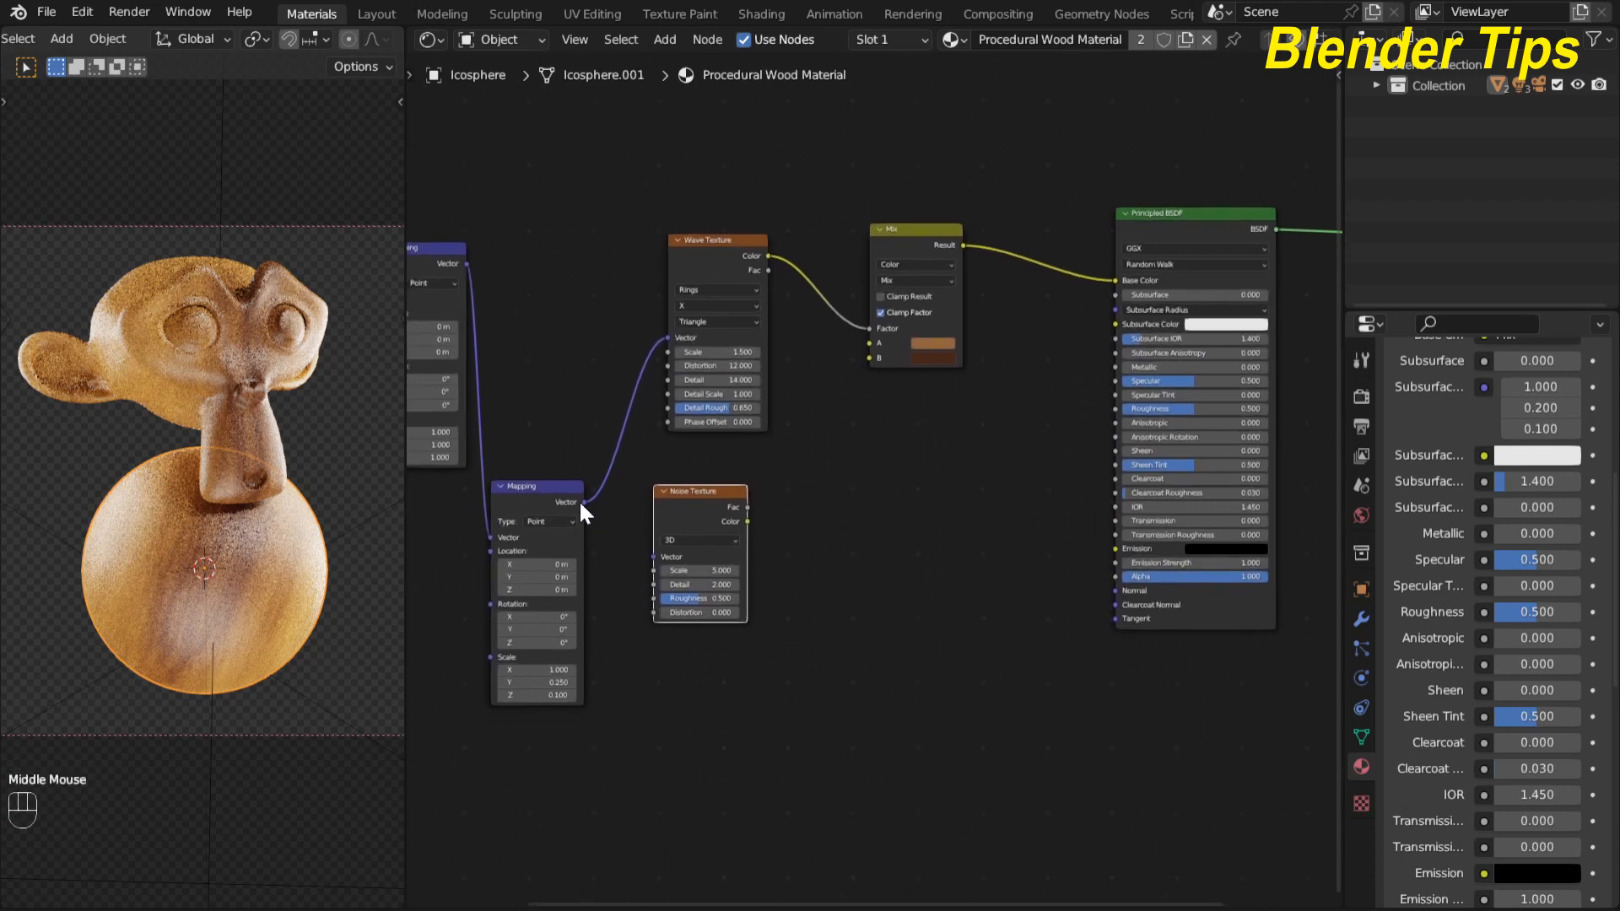
drag(582, 503, 653, 557)
scroll(803, 597, up, 3)
middle_drag(803, 597, 818, 583)
Step: Preview the Noise Texture's Fac output directly on the models
click(650, 506)
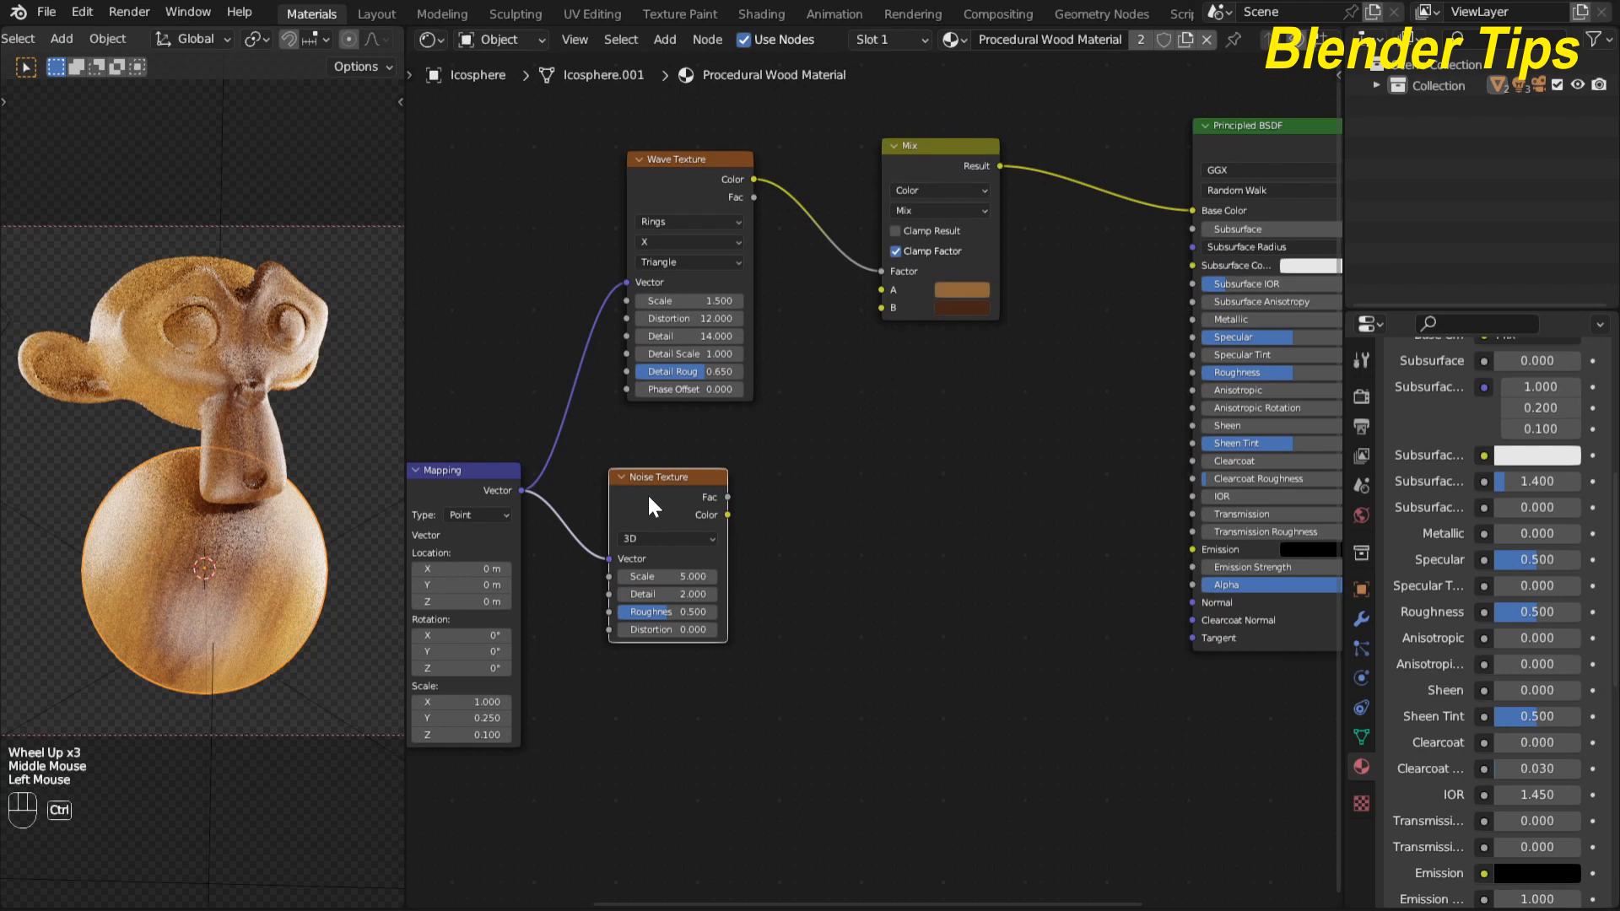
ctrl+shift+click(649, 498)
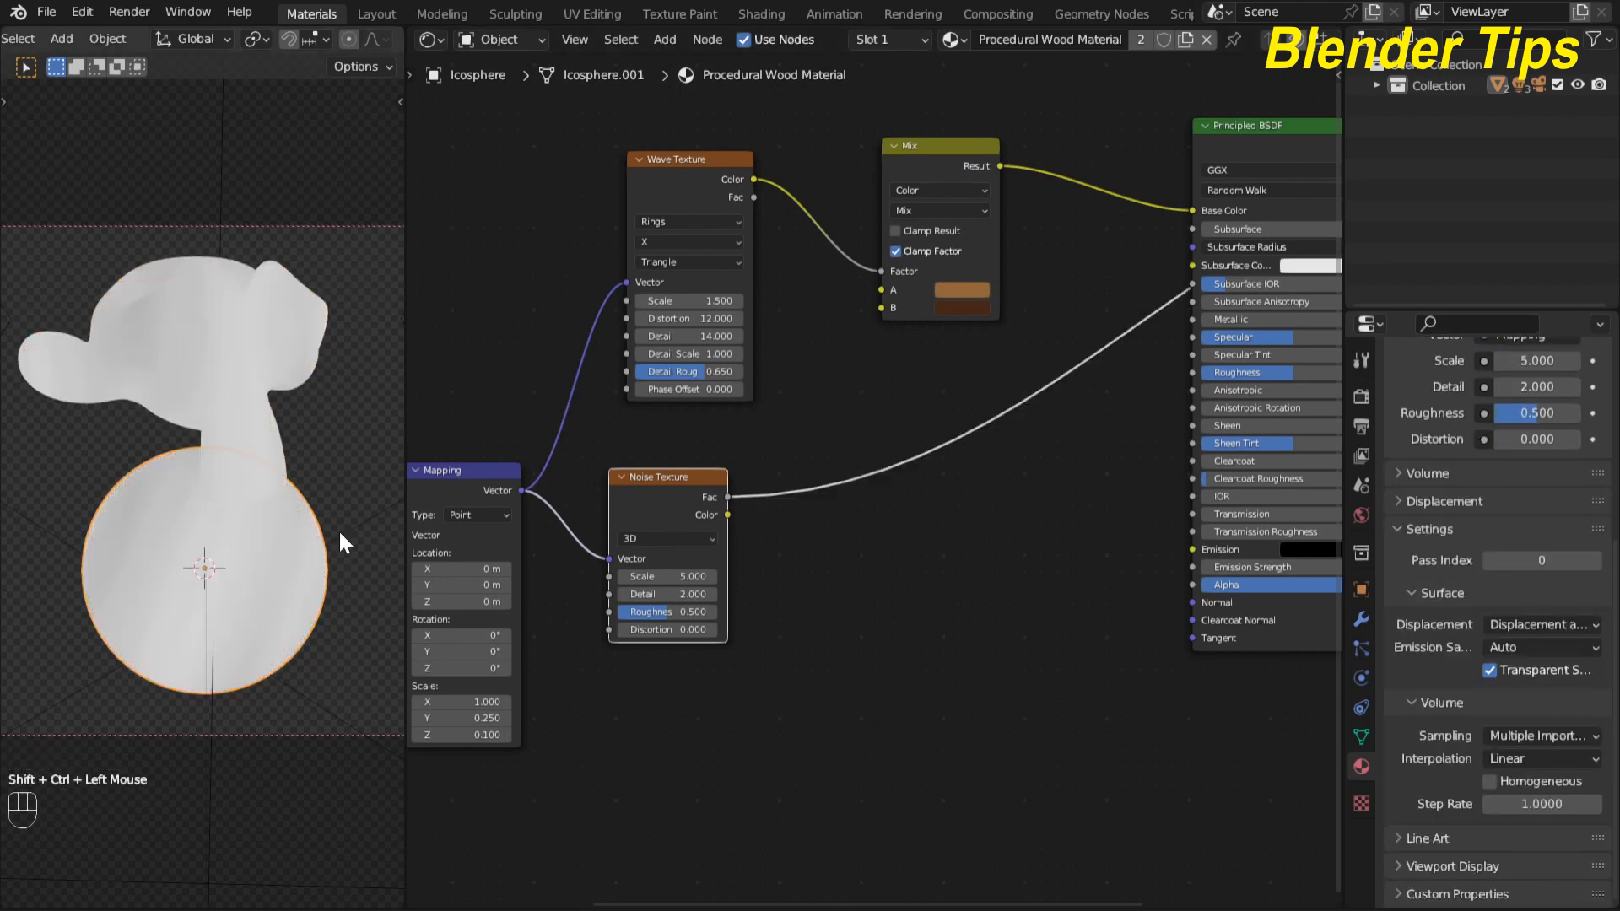
scroll(831, 562, up, 3)
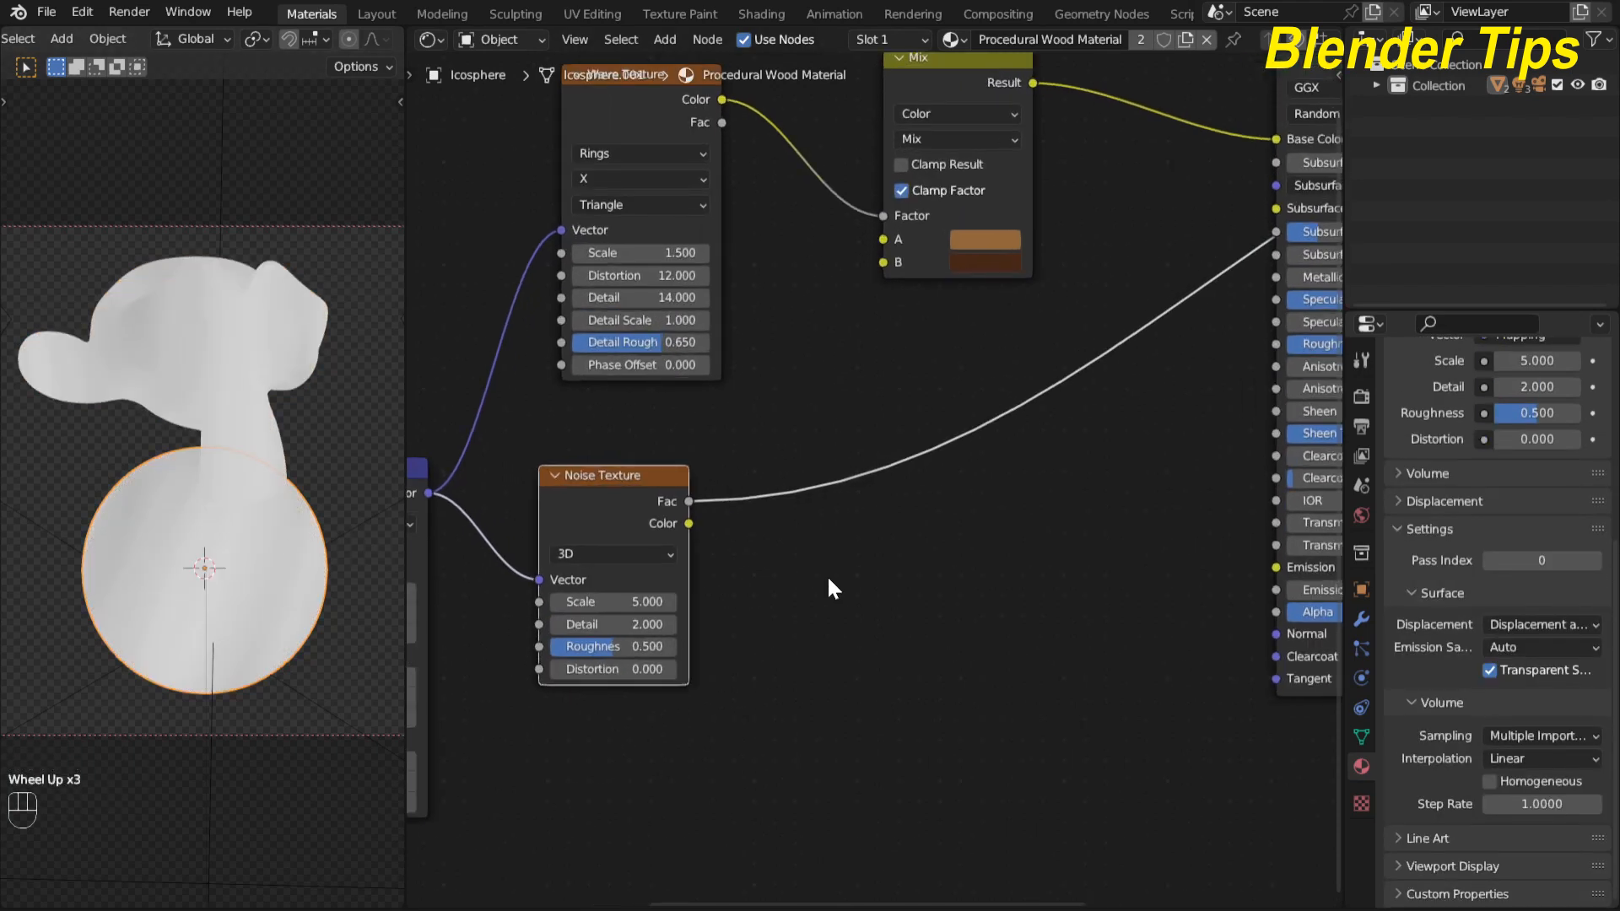
Step: Add a Color Ramp node and insert it into the Noise Texture's Fac output link
scroll(816, 630, down, 3)
middle_drag(816, 629, 696, 647)
click(707, 581)
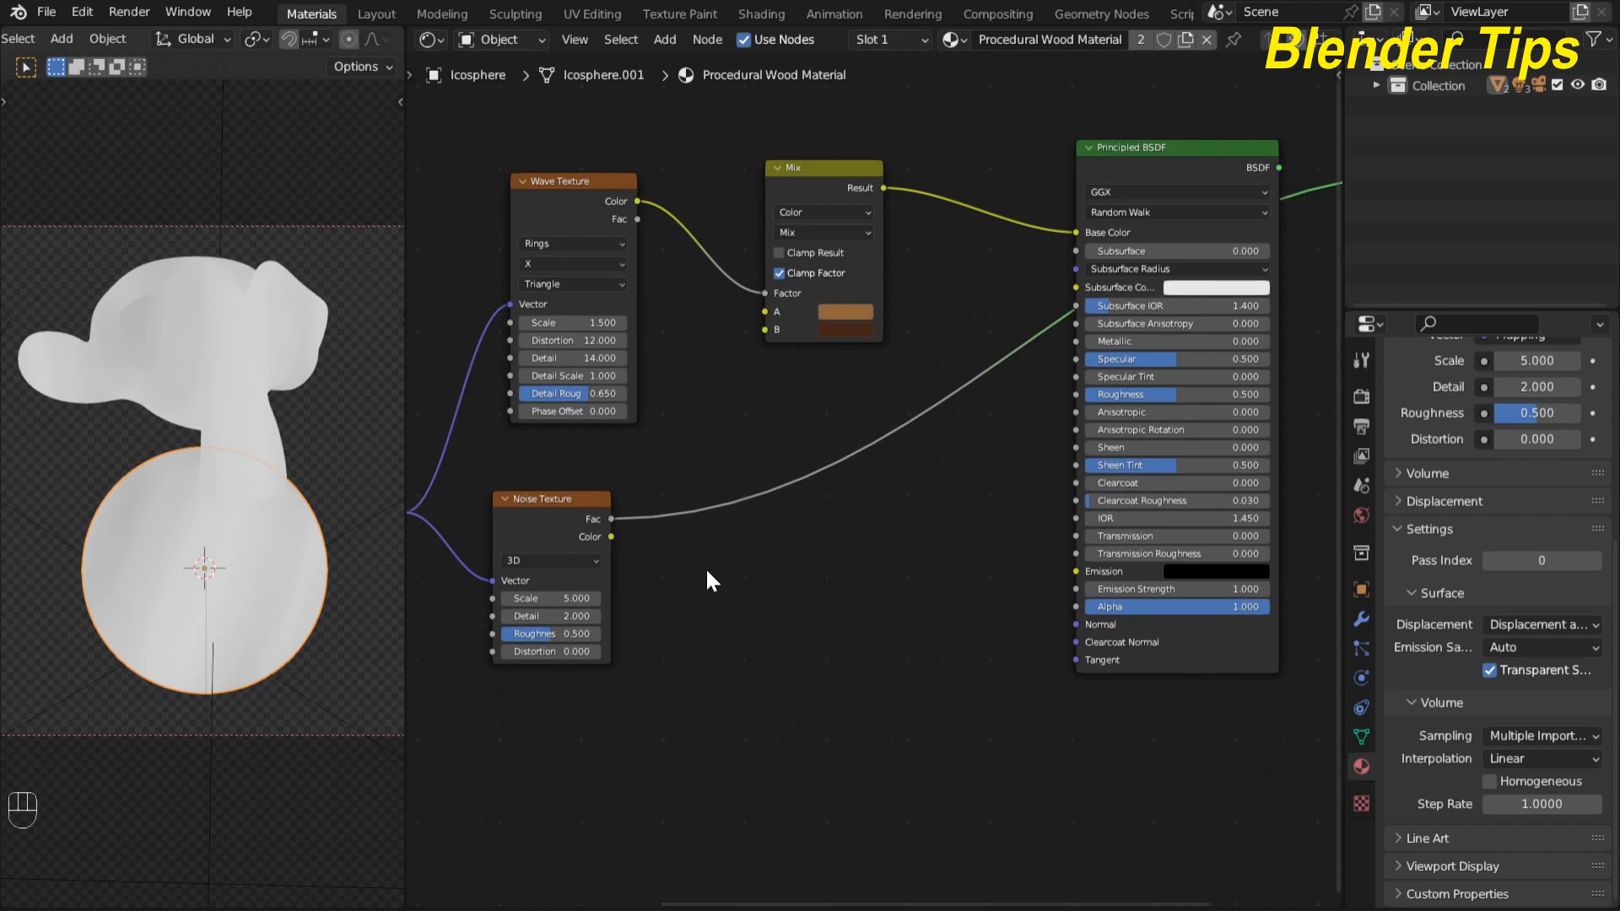
key(shift+a)
click(706, 567)
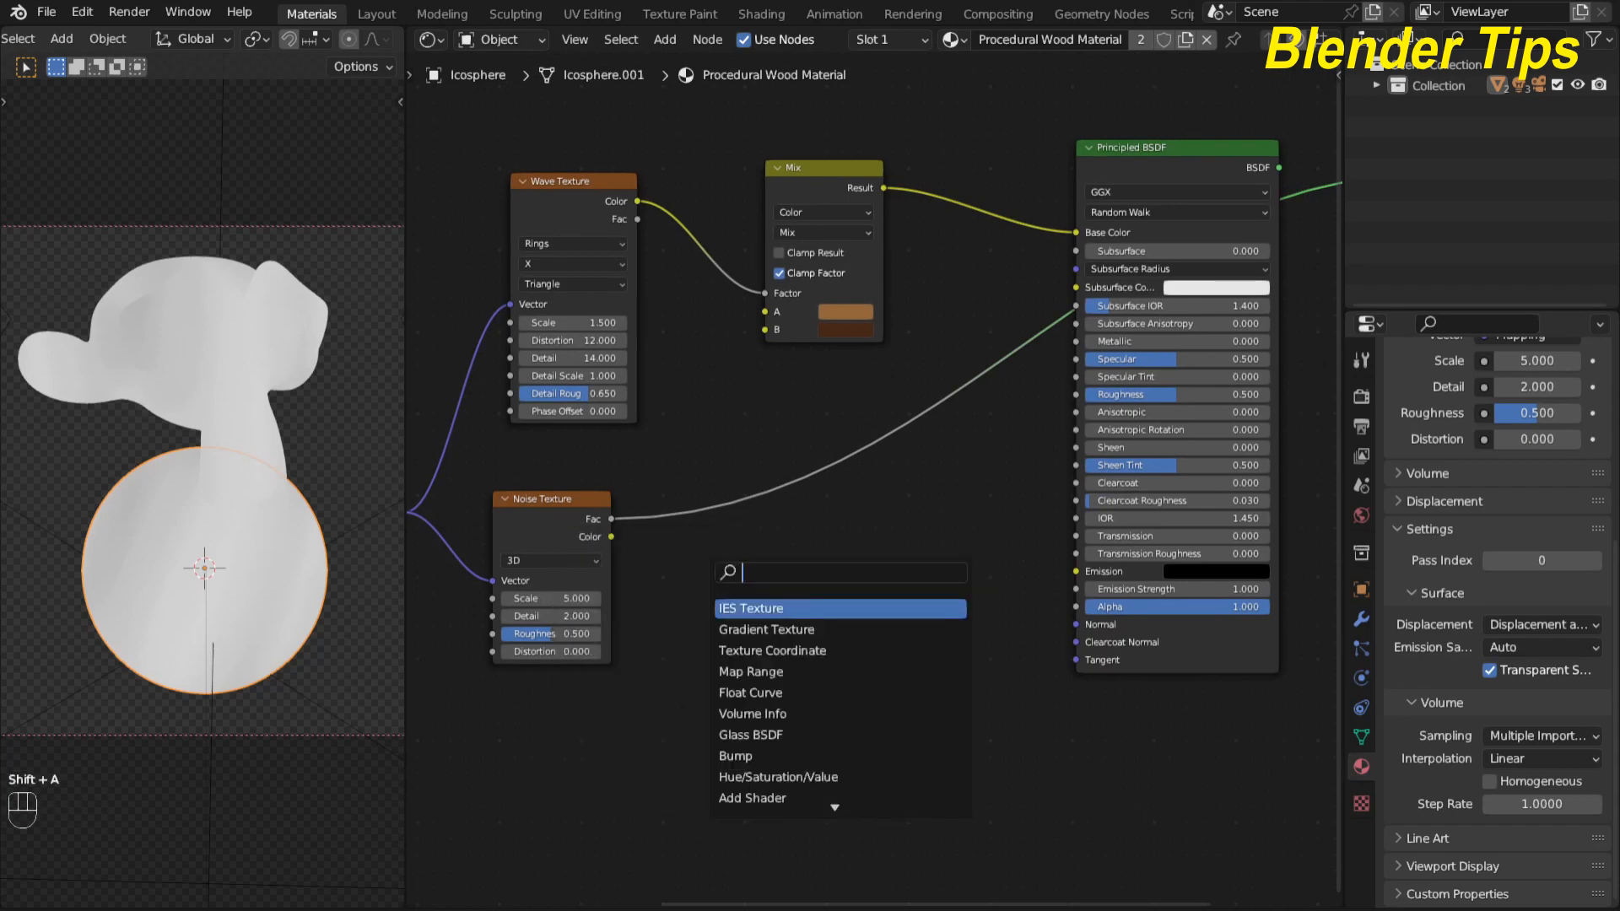
text(col)
key(Down)
key(Return)
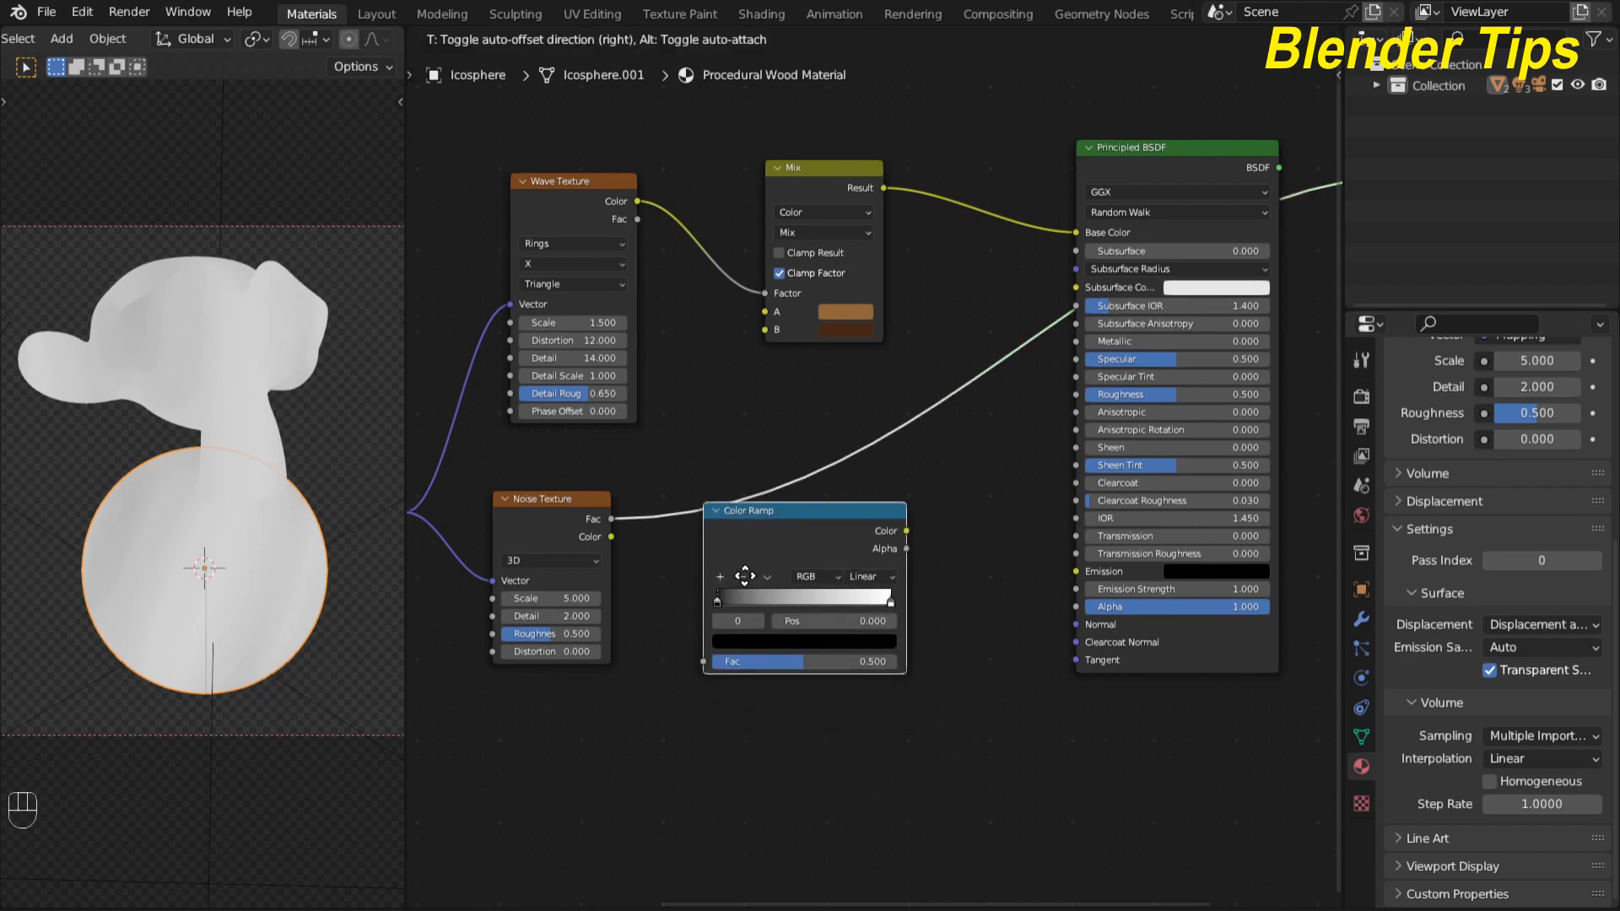
click(744, 575)
scroll(740, 671, up, 3)
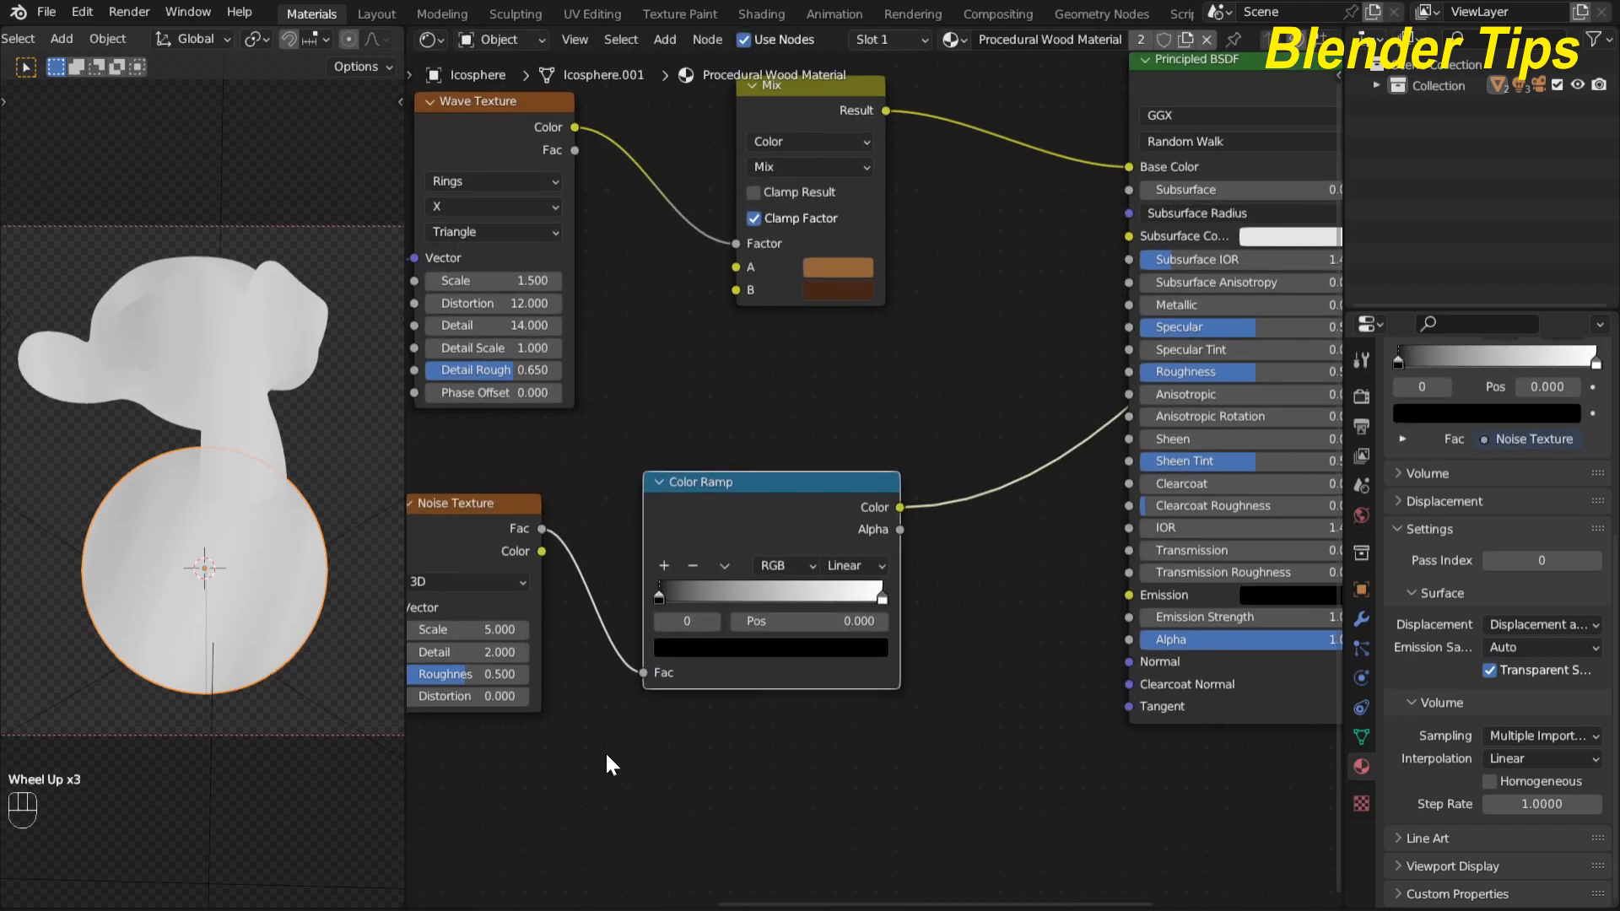
middle_drag(605, 751, 821, 720)
scroll(722, 682, up, 3)
middle_drag(721, 681, 771, 655)
scroll(771, 654, up, 1)
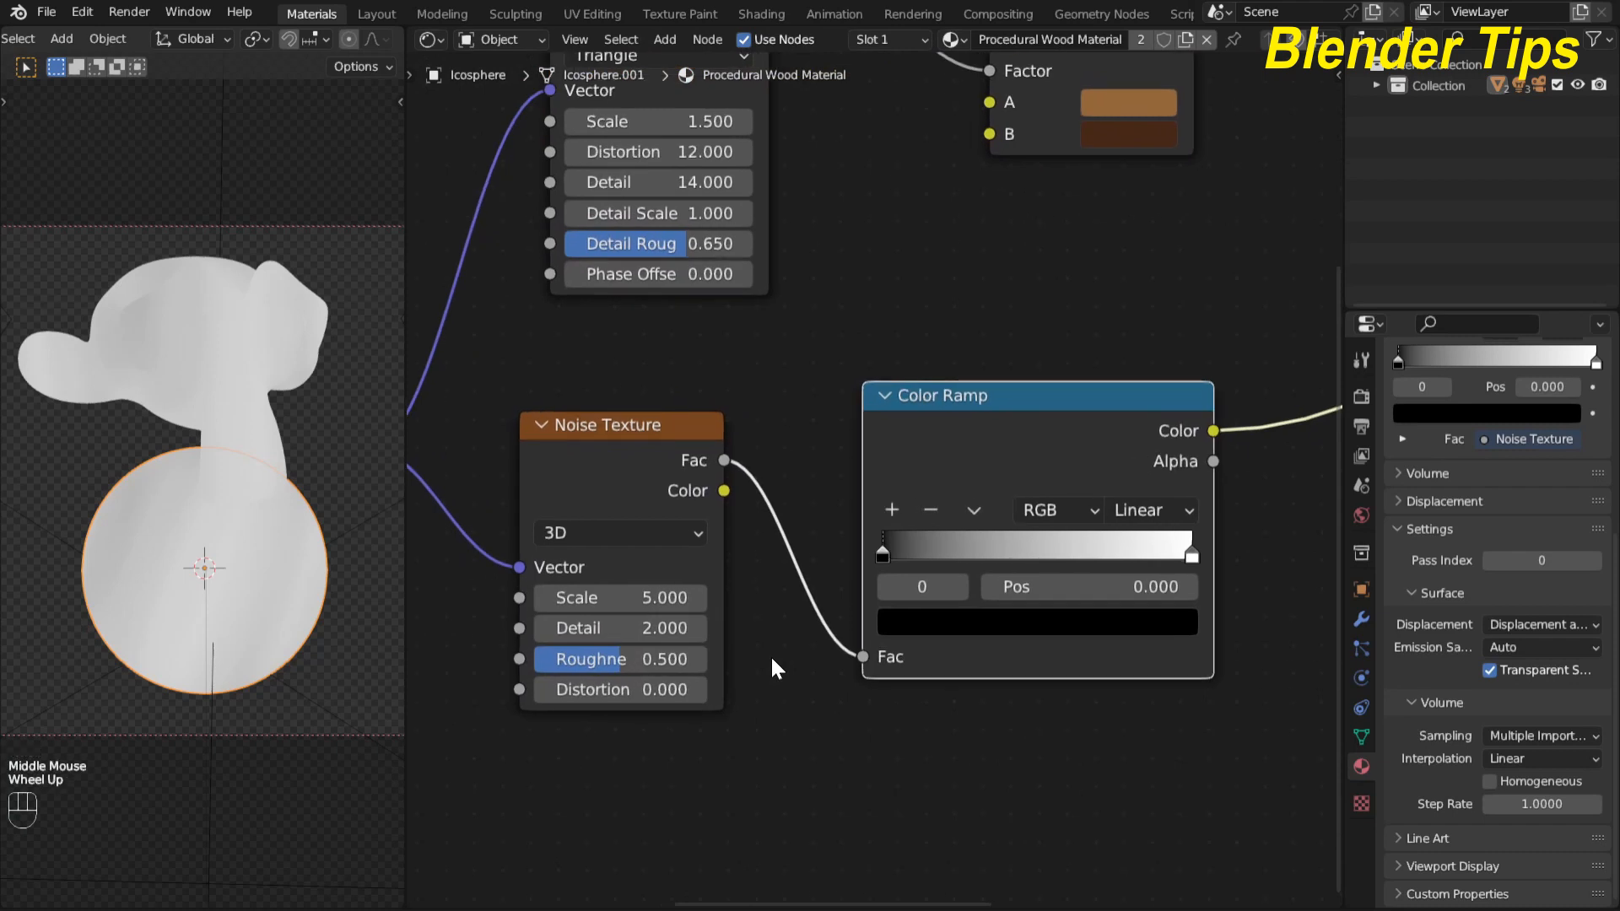
Step: Set the Noise Texture's Scale to 22 and its Detail to 14
drag(624, 597, 785, 597)
double_click(620, 598)
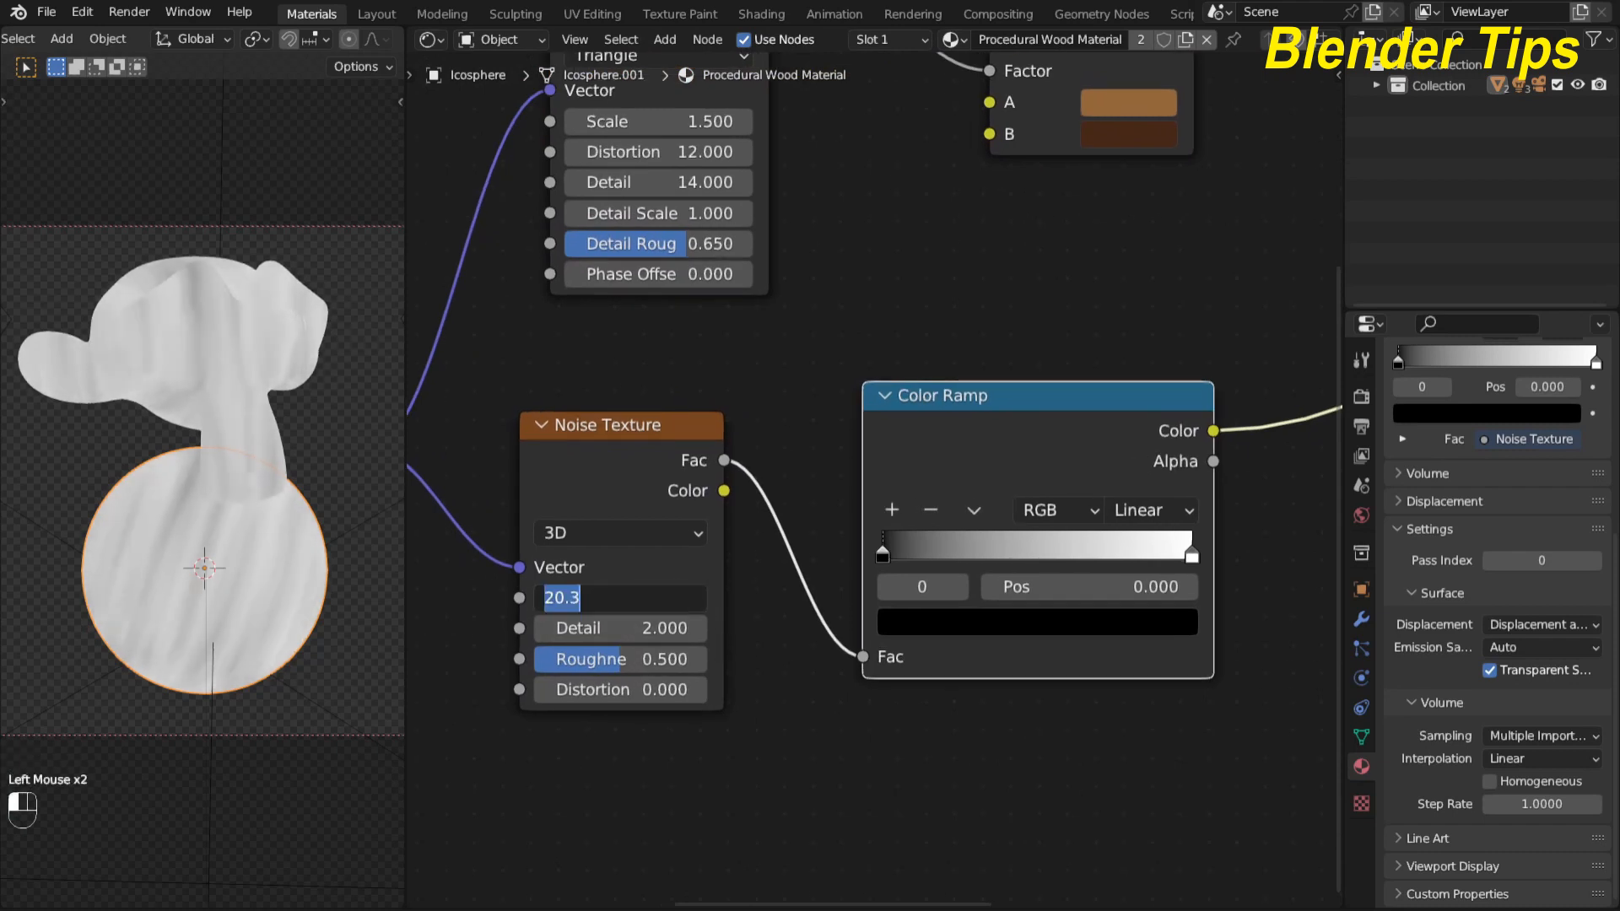
text(22)
key(Return)
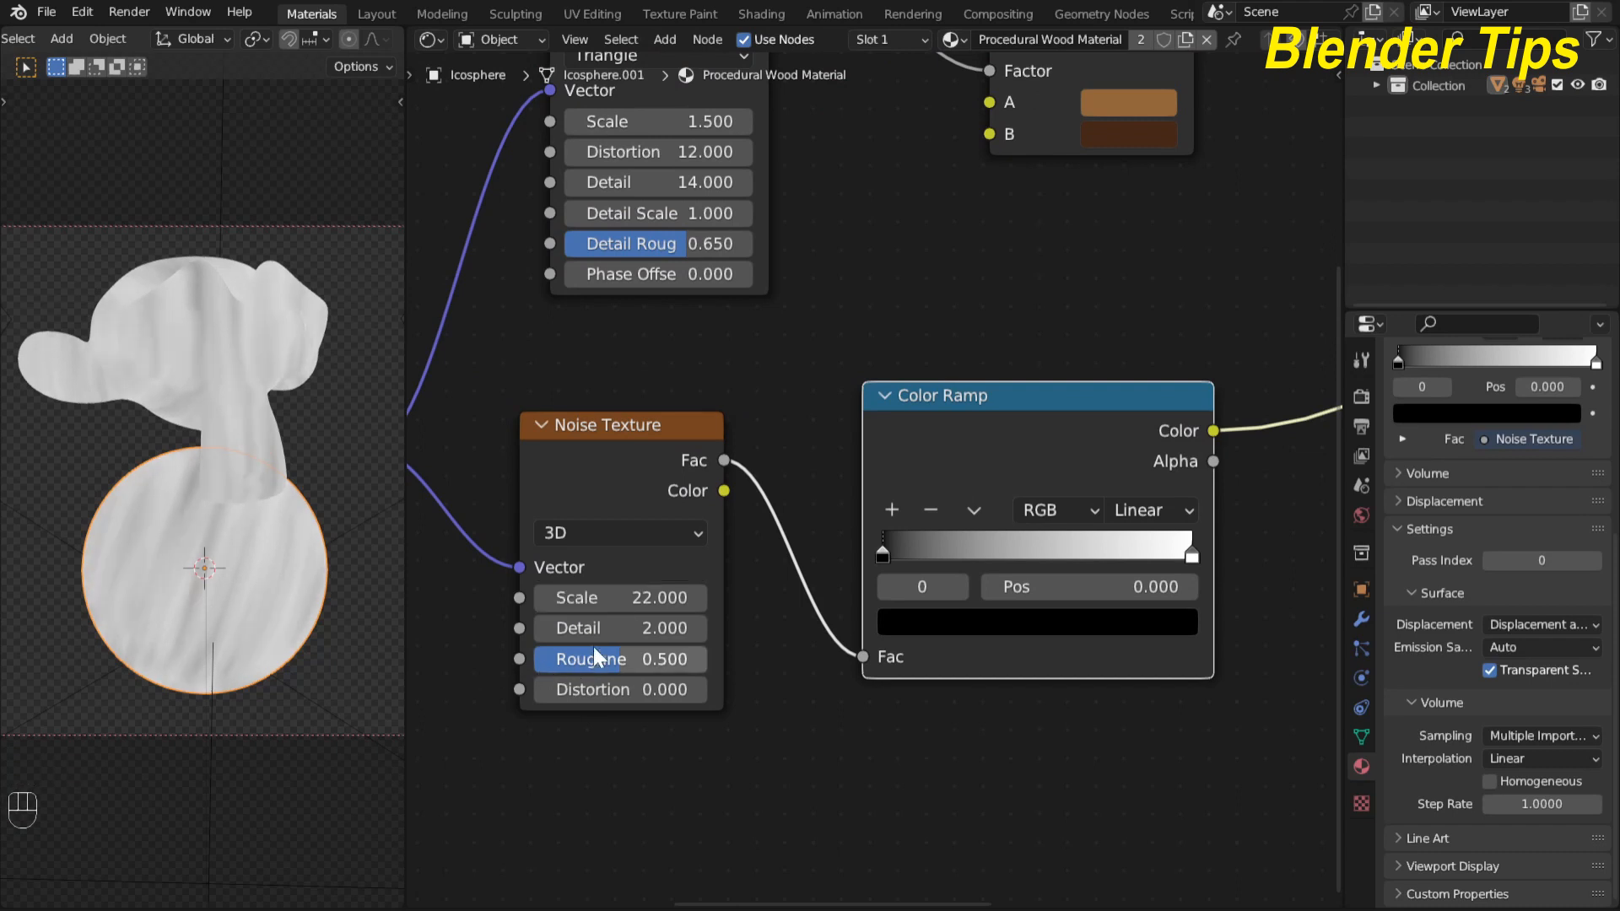
drag(595, 628, 705, 628)
double_click(621, 628)
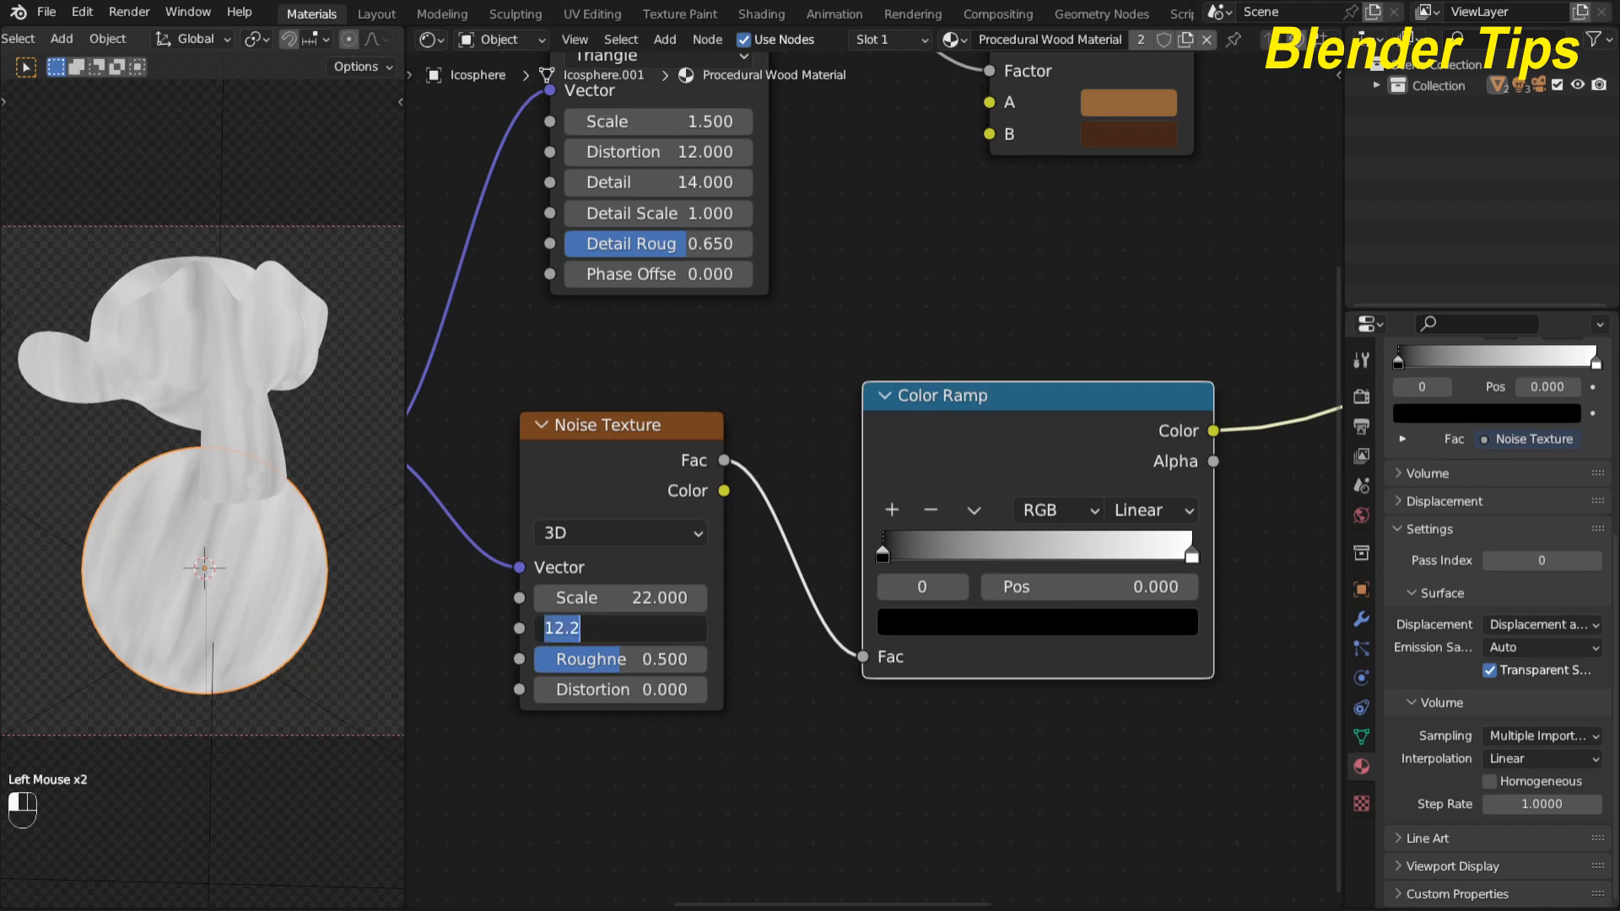
text(14)
key(Return)
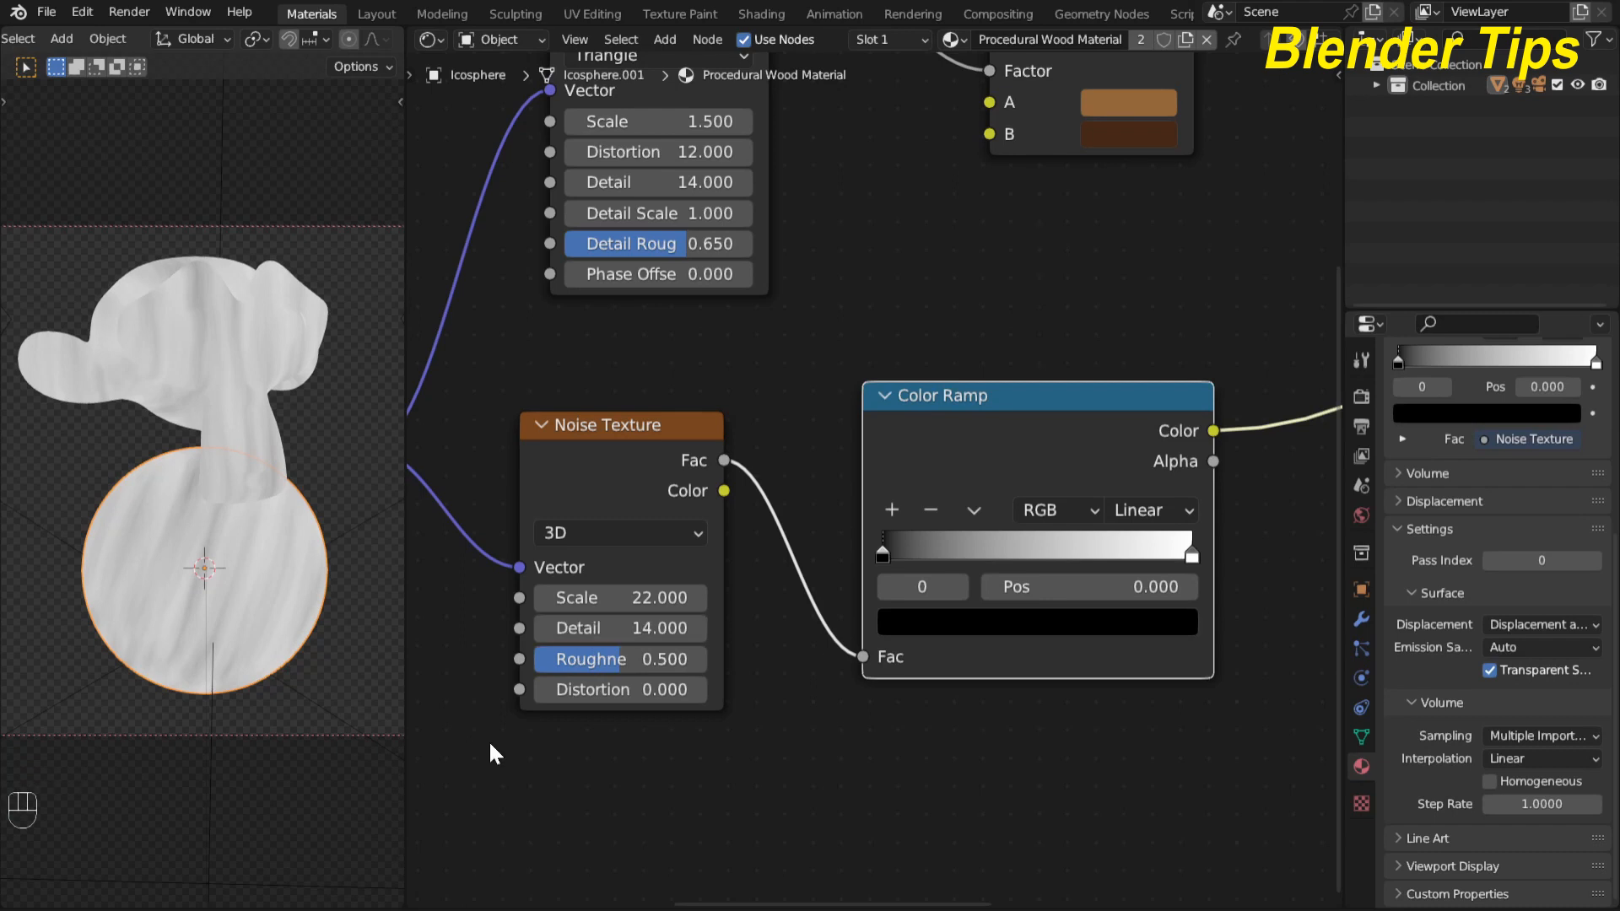
Step: Set the Noise Texture's Roughness to 0.650
click(578, 662)
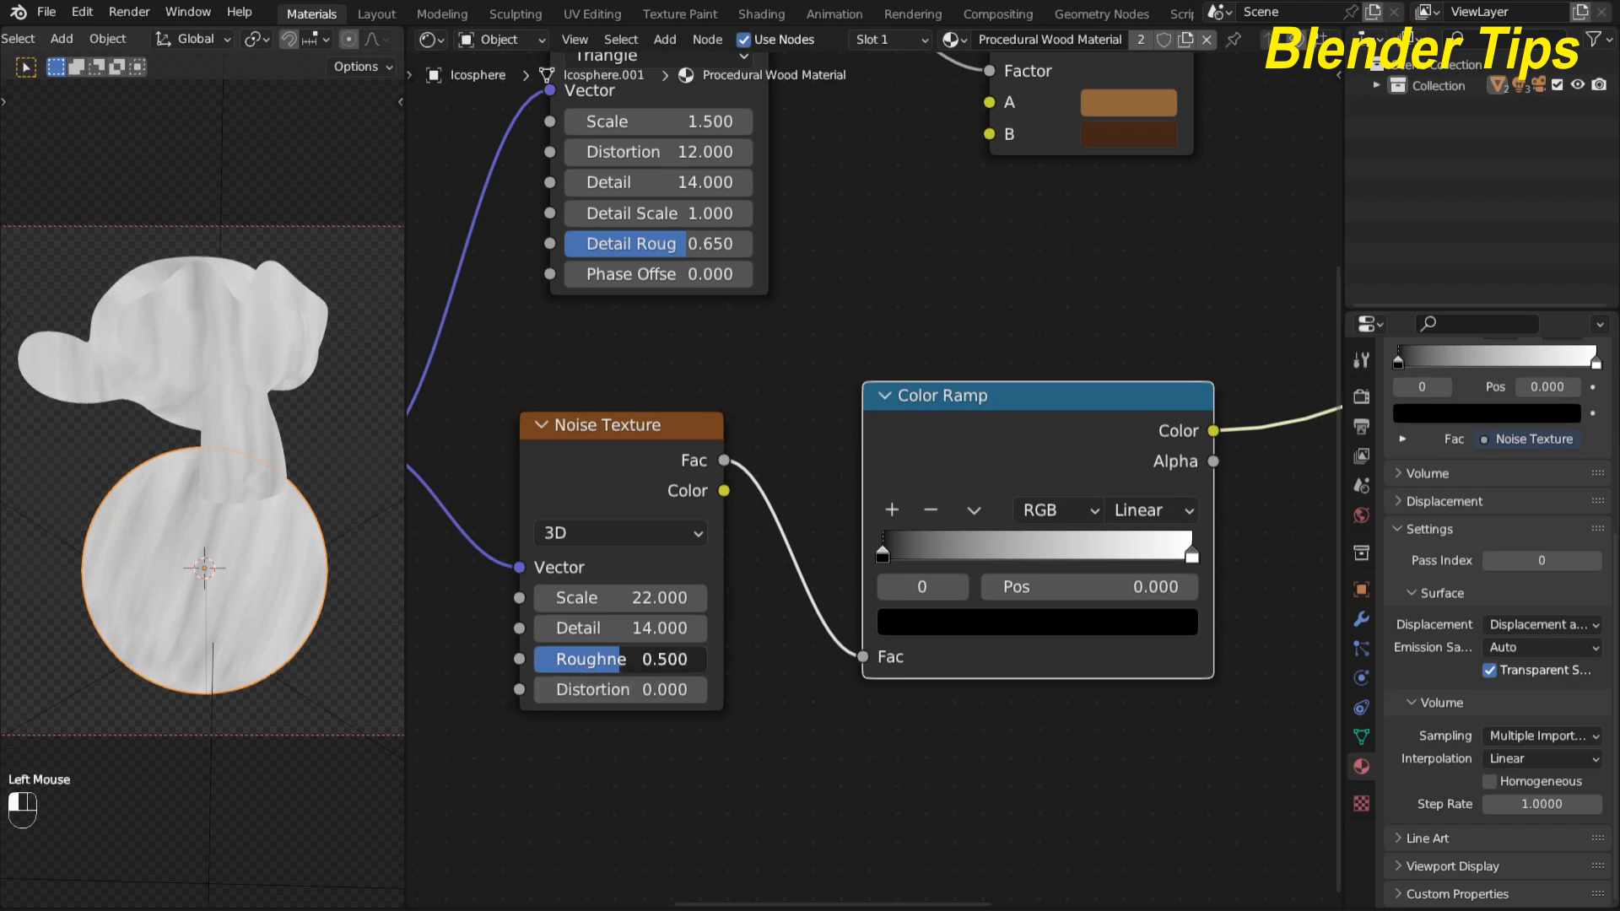
text(.)
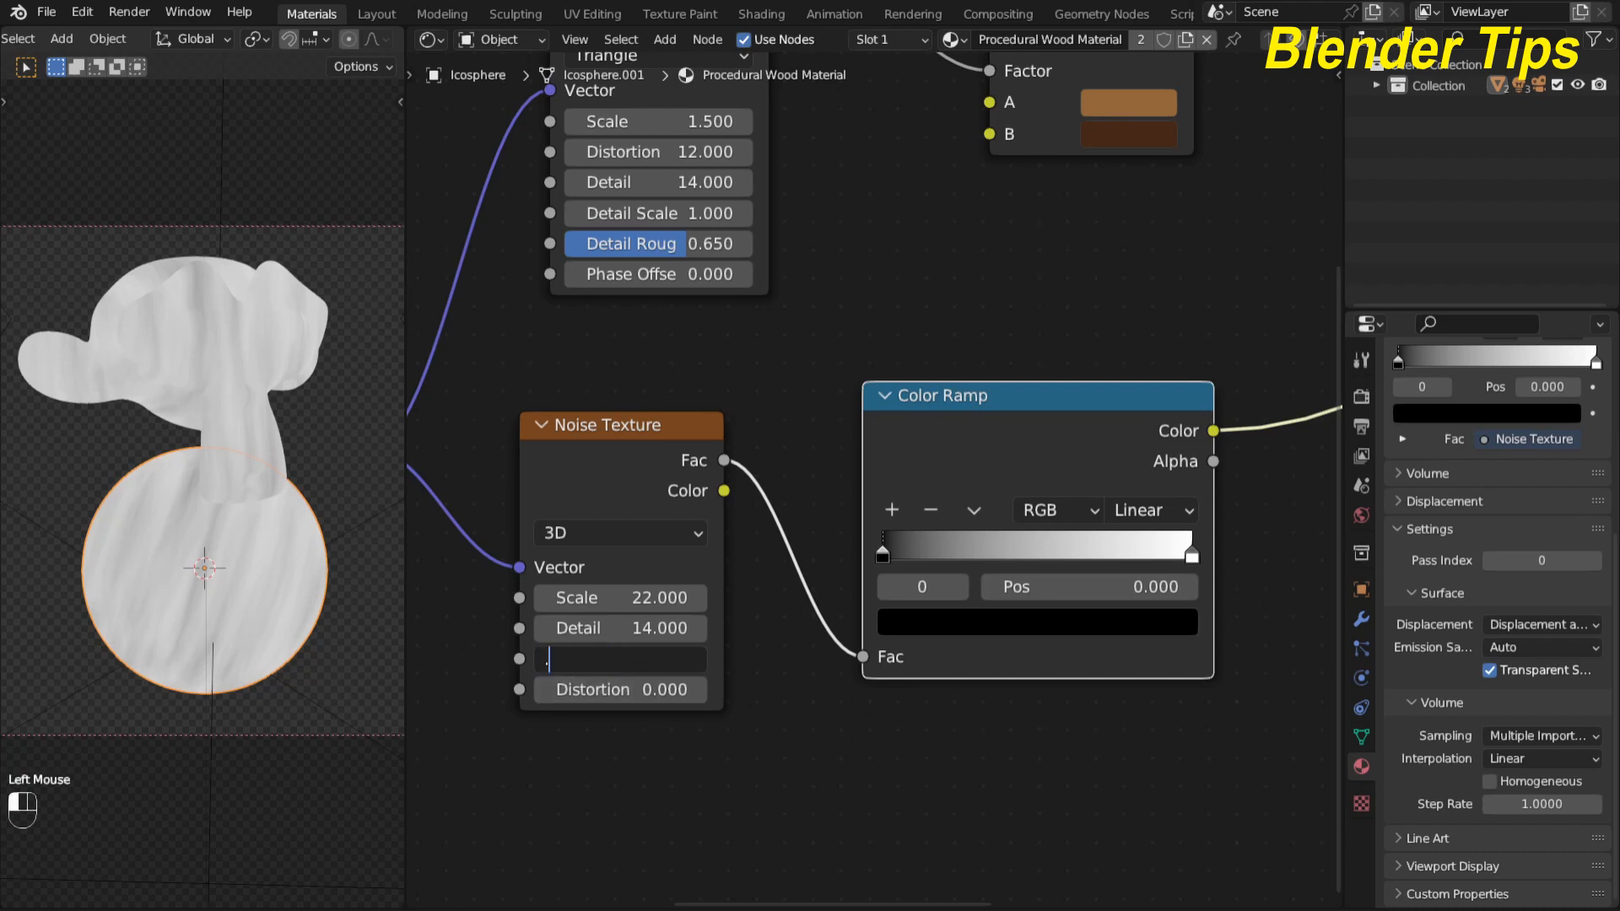
text(650)
key(Return)
scroll(211, 516, up, 2)
scroll(211, 516, down, 2)
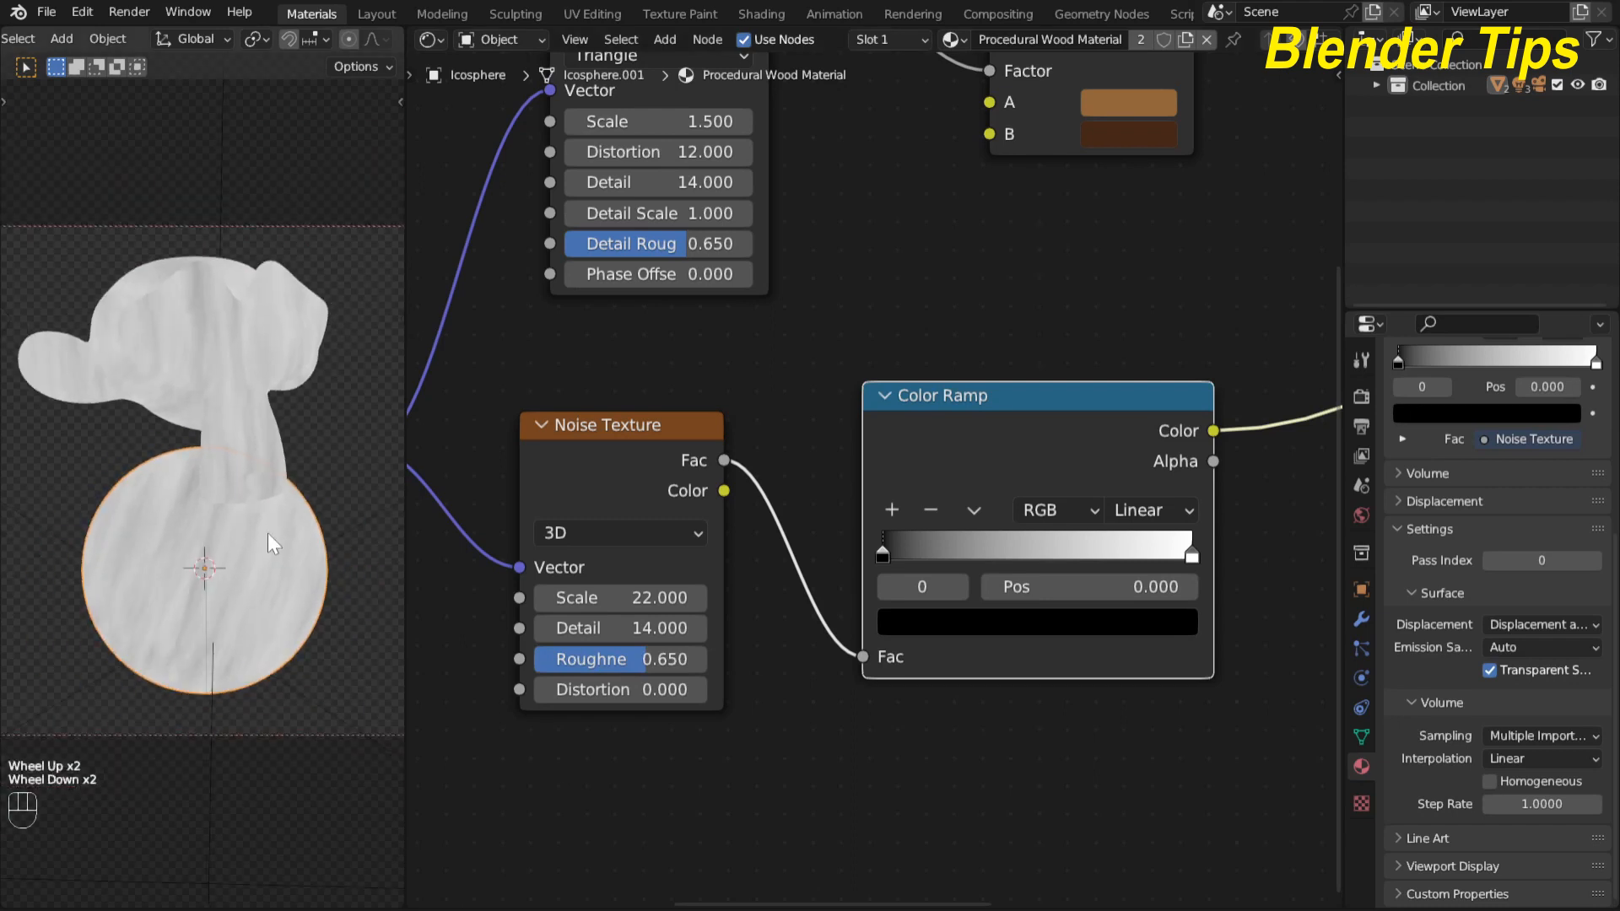
Step: Add a second Mix node between the first Mix node and the Principled BSDF
middle_drag(722, 702, 635, 713)
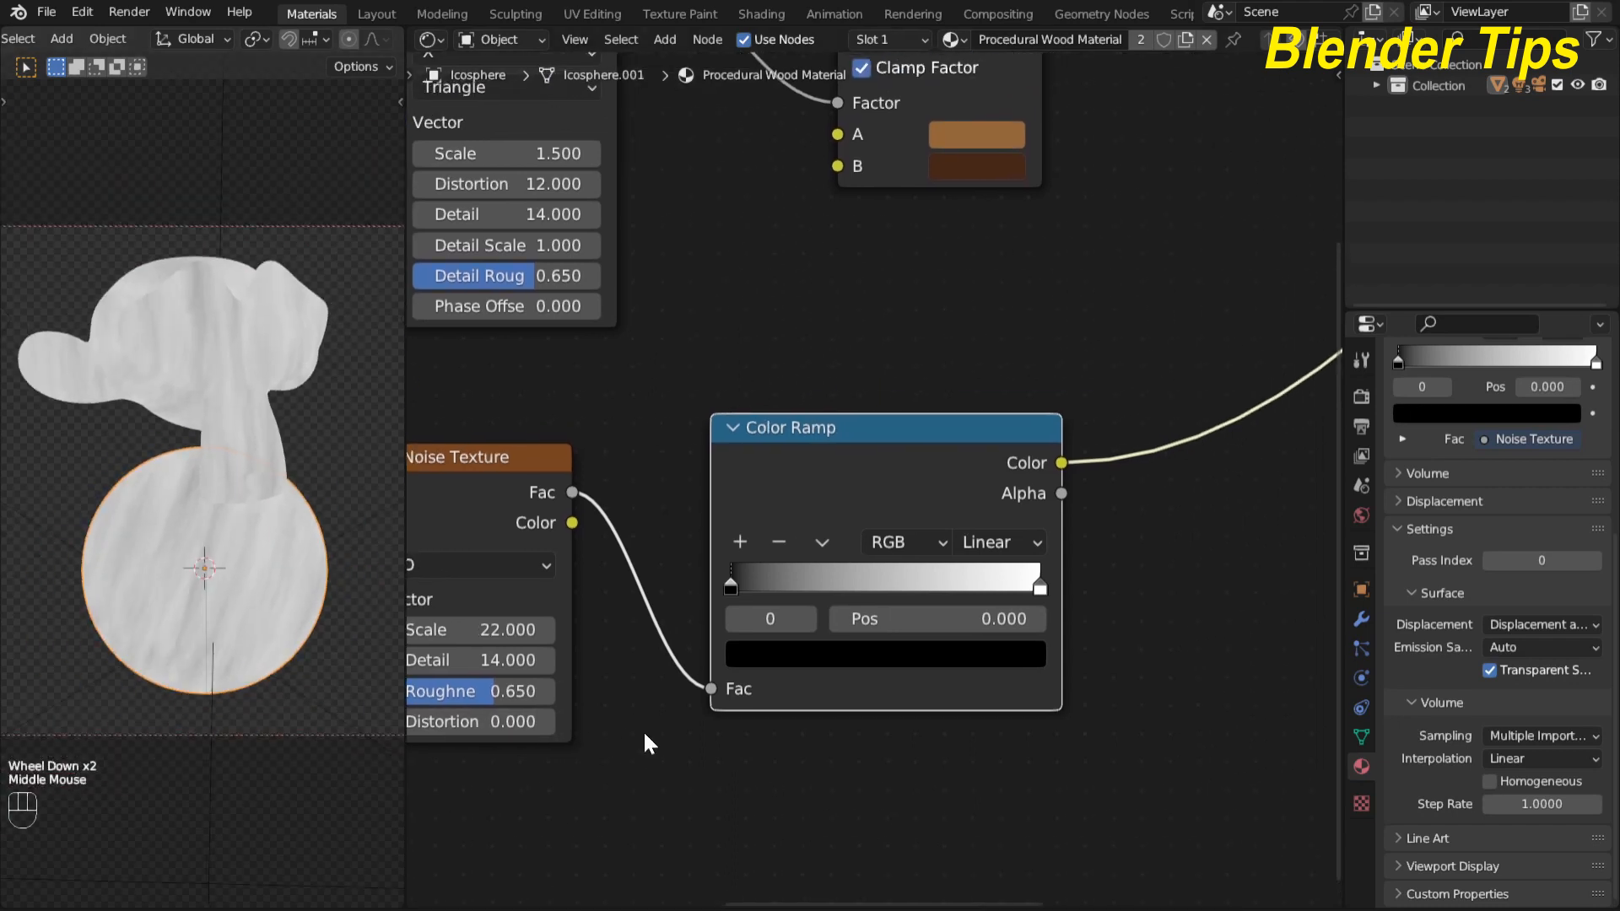
key(F6)
scroll(1062, 606, down, 5)
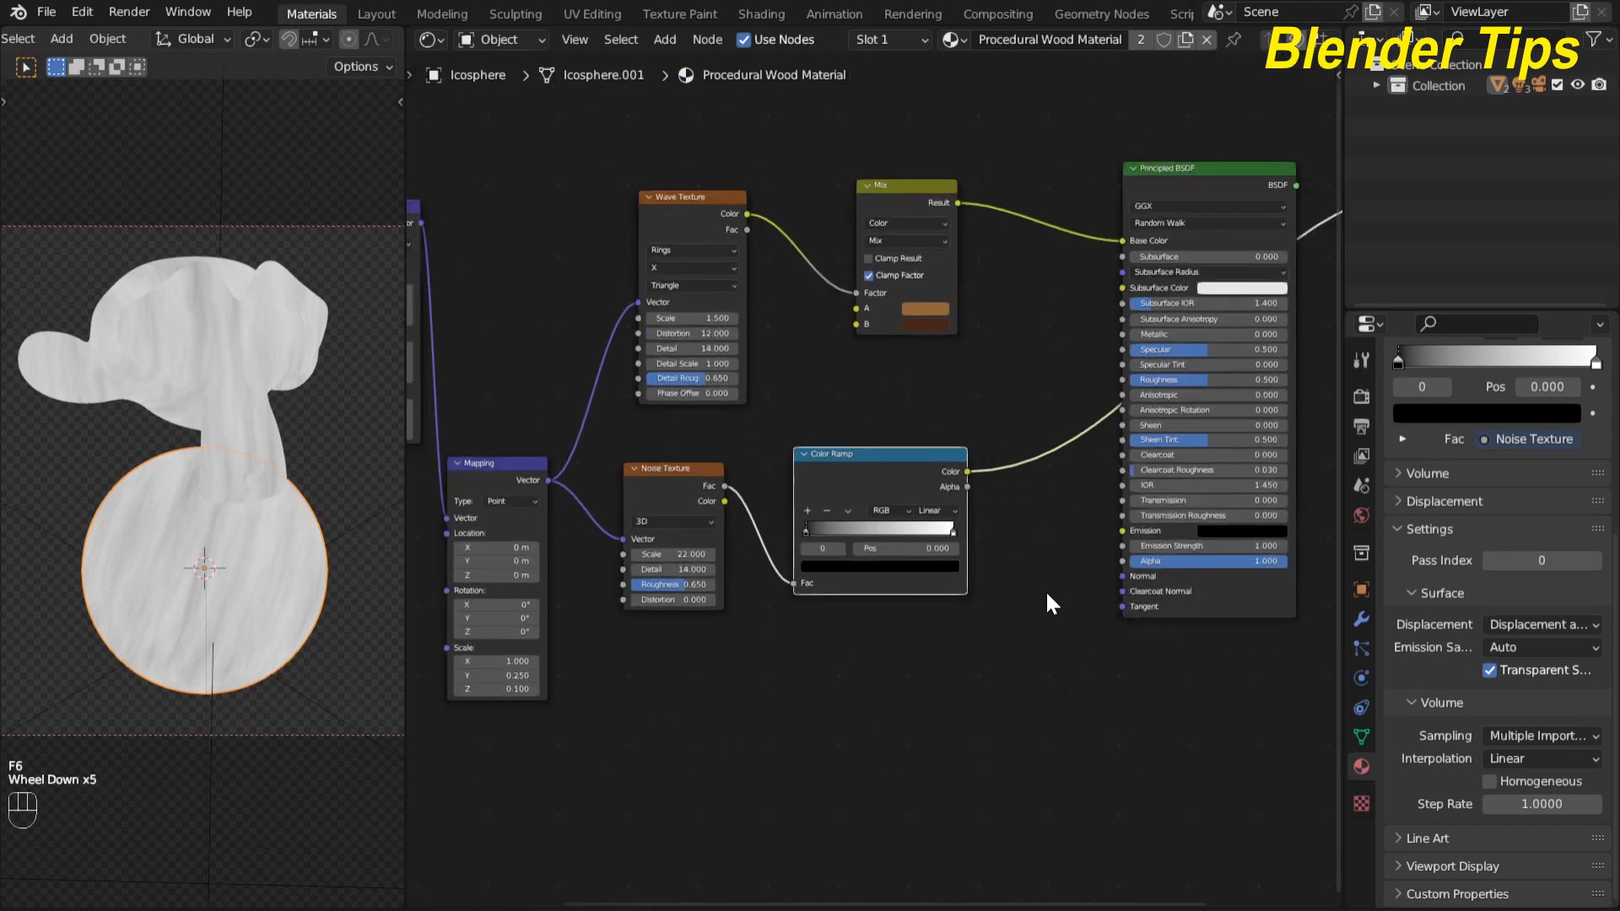
middle_drag(1046, 590, 991, 605)
scroll(969, 439, up, 3)
scroll(969, 439, down, 1)
middle_drag(968, 438, 923, 469)
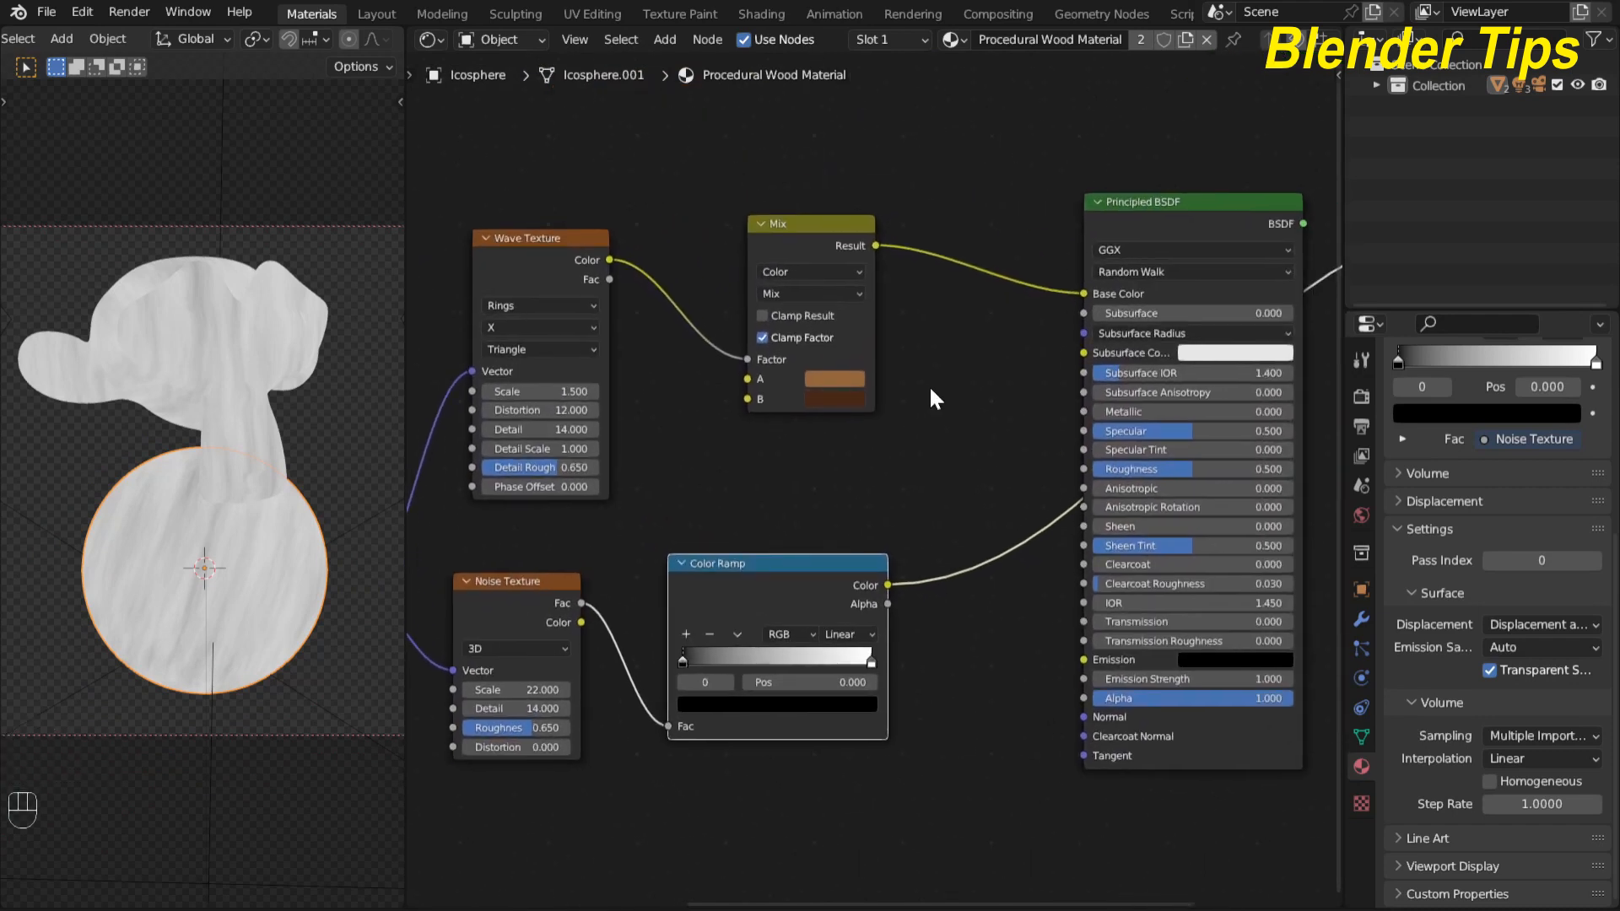
key(shift+a)
click(929, 385)
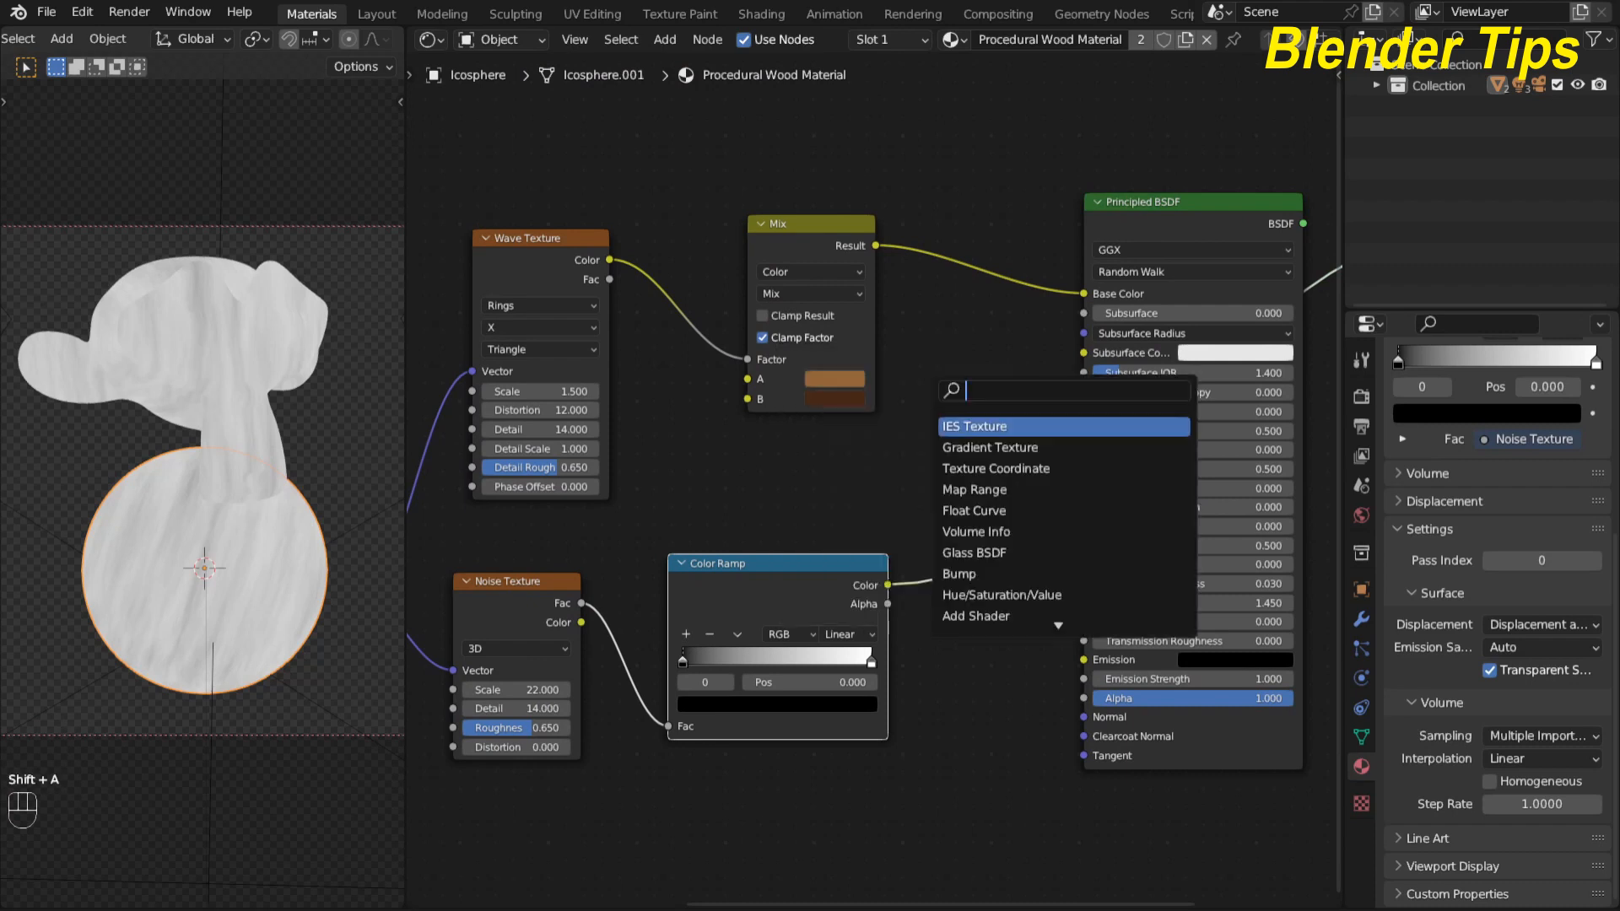
text(m)
key(Return)
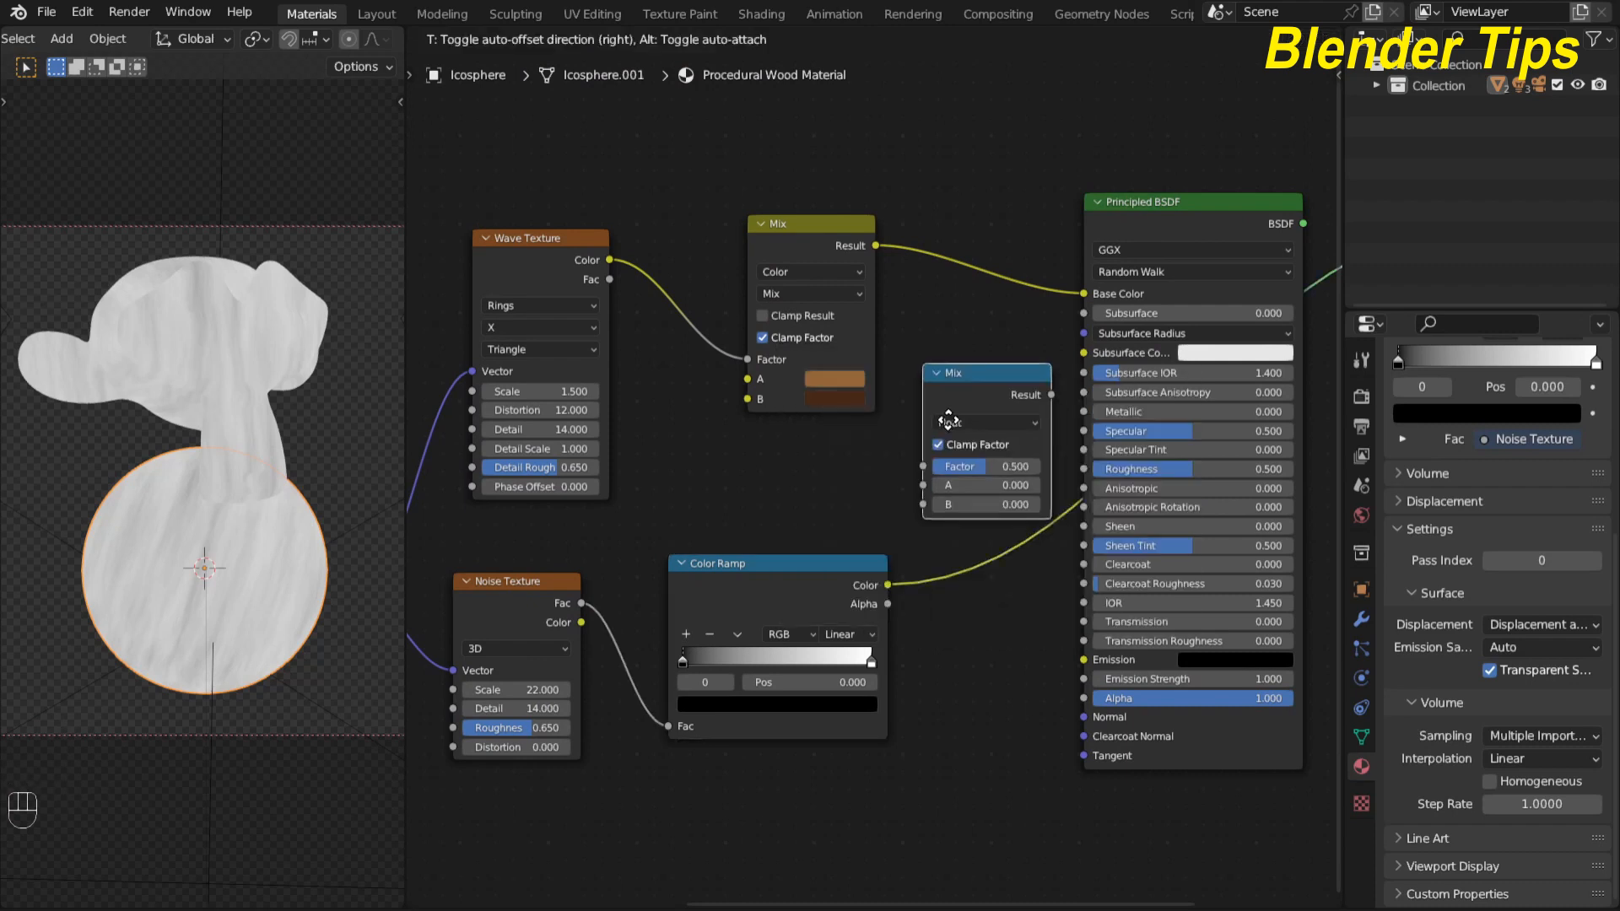
click(970, 425)
Step: Switch the new Mix node's data type to Color and insert it into the first Mix node's link to Base Color
click(974, 422)
click(974, 480)
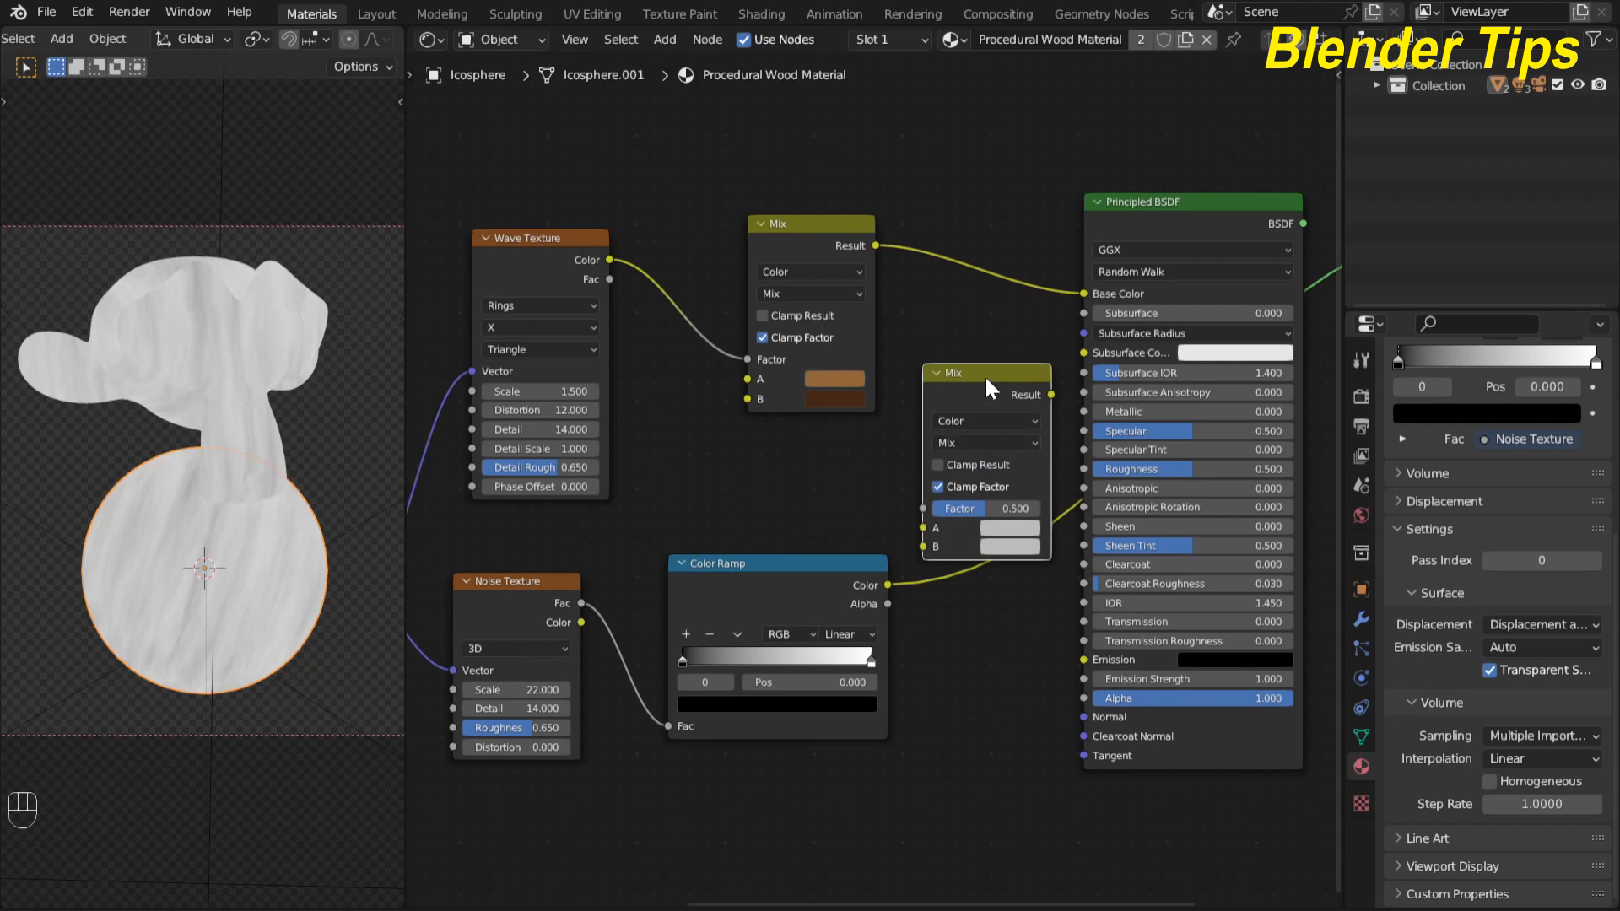
drag(984, 374, 994, 279)
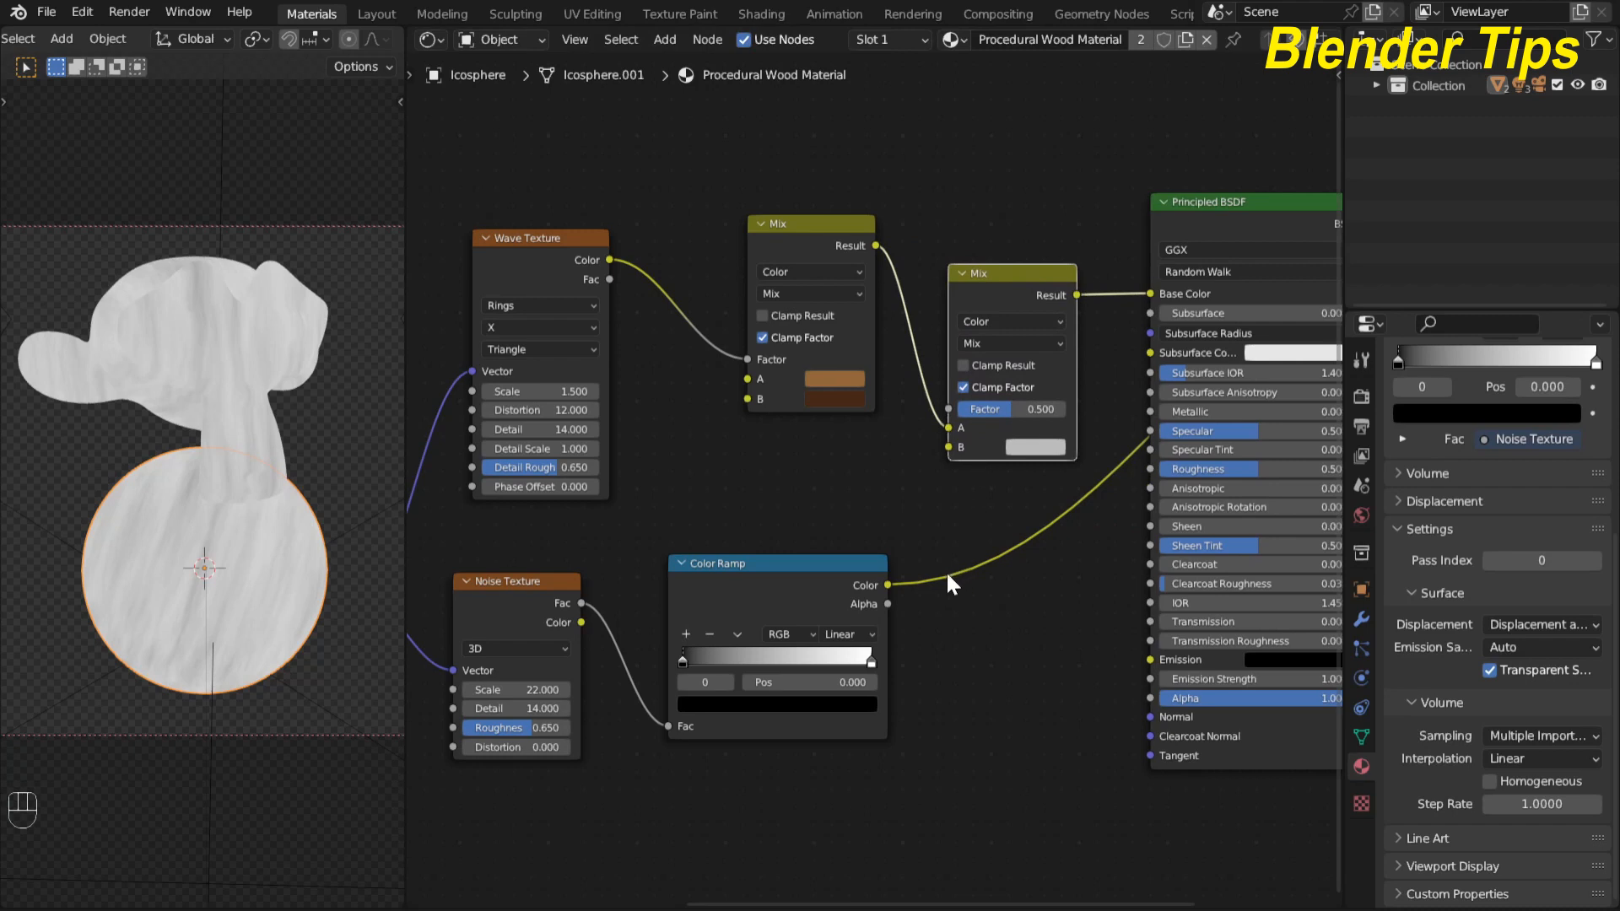
Step: Connect the Color Ramp's Color output to the second Mix node's Factor and preview the Principled BSDF on the models
drag(887, 585, 938, 409)
middle_drag(1008, 751, 935, 804)
click(1173, 280)
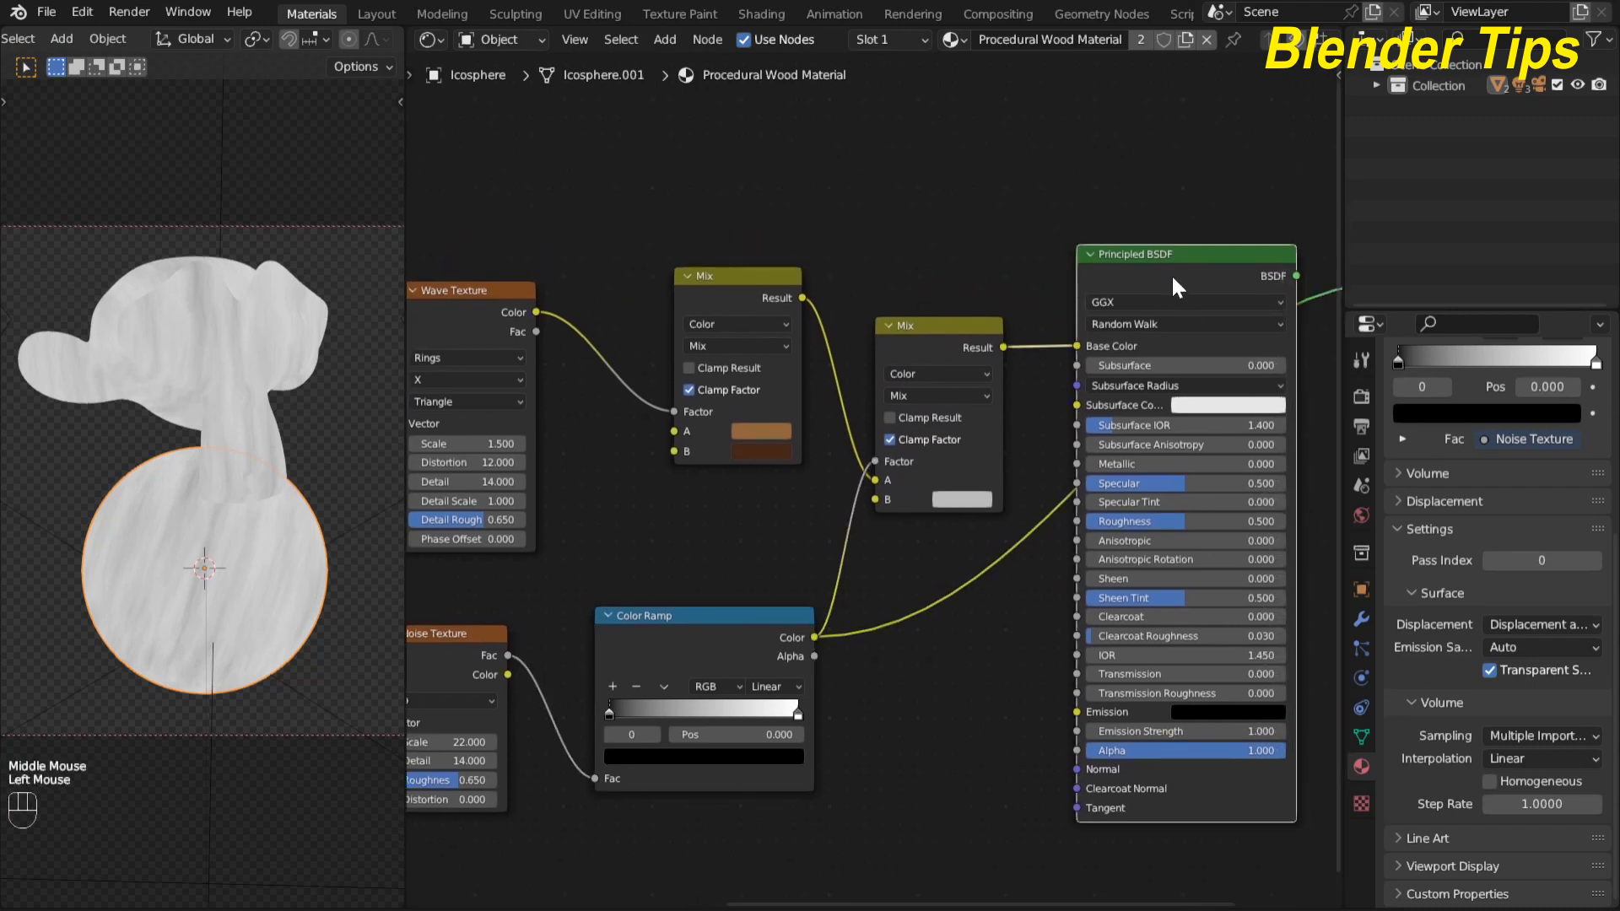
ctrl+shift+click(1171, 273)
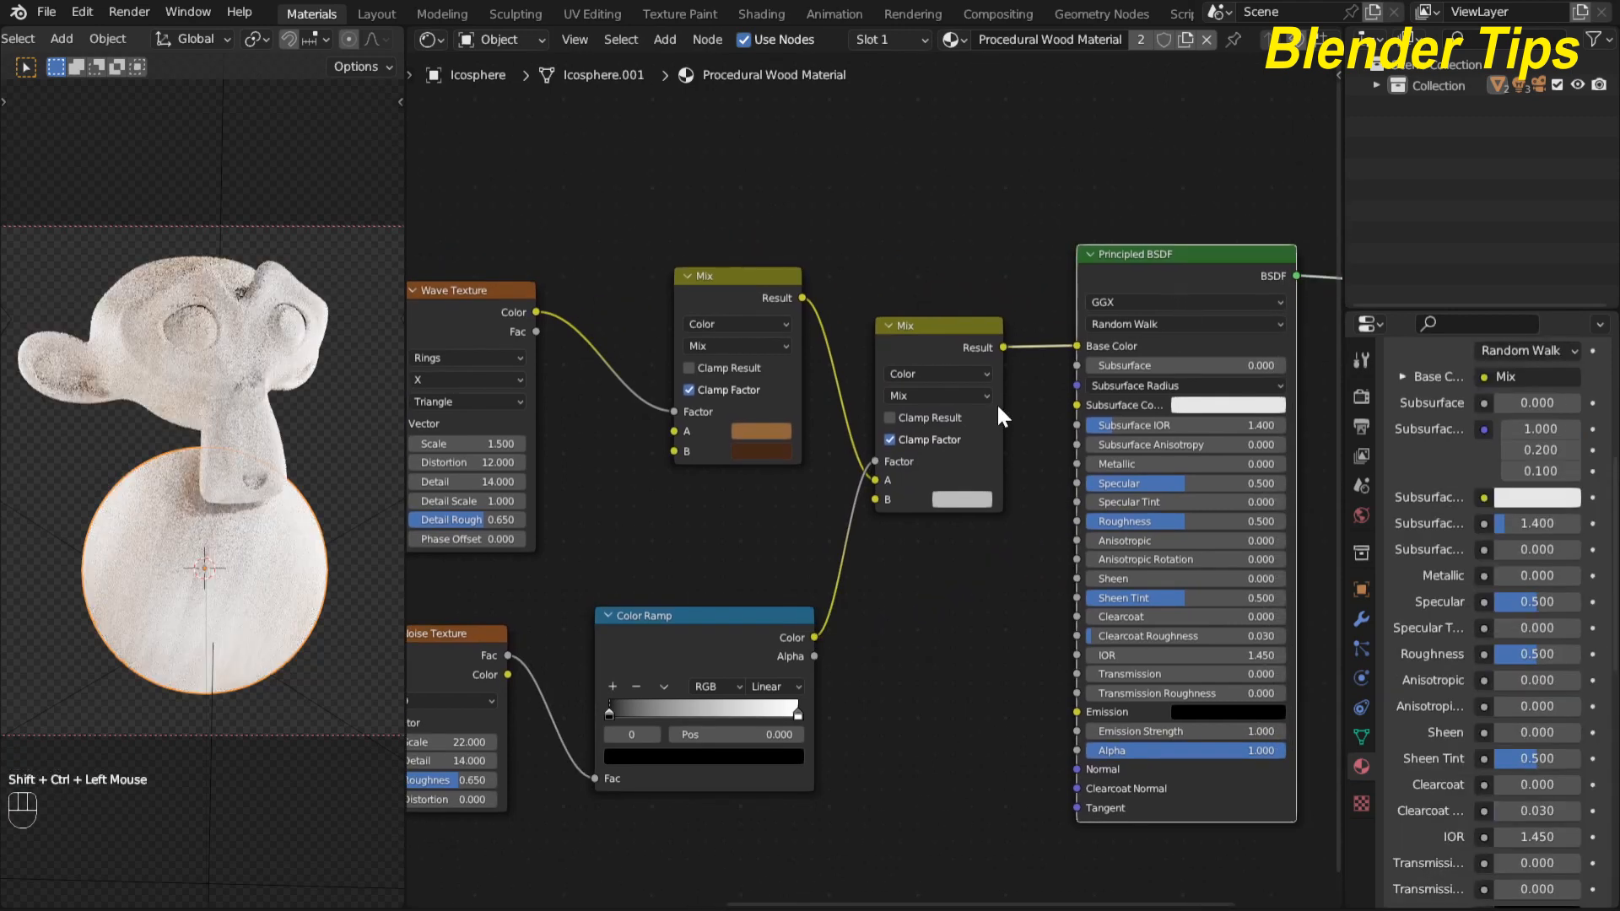
Step: Set the second Mix node's B color to a reddish brown with Hue 0.034, Saturation 0.876 and Value 0.240
scroll(989, 573, up, 3)
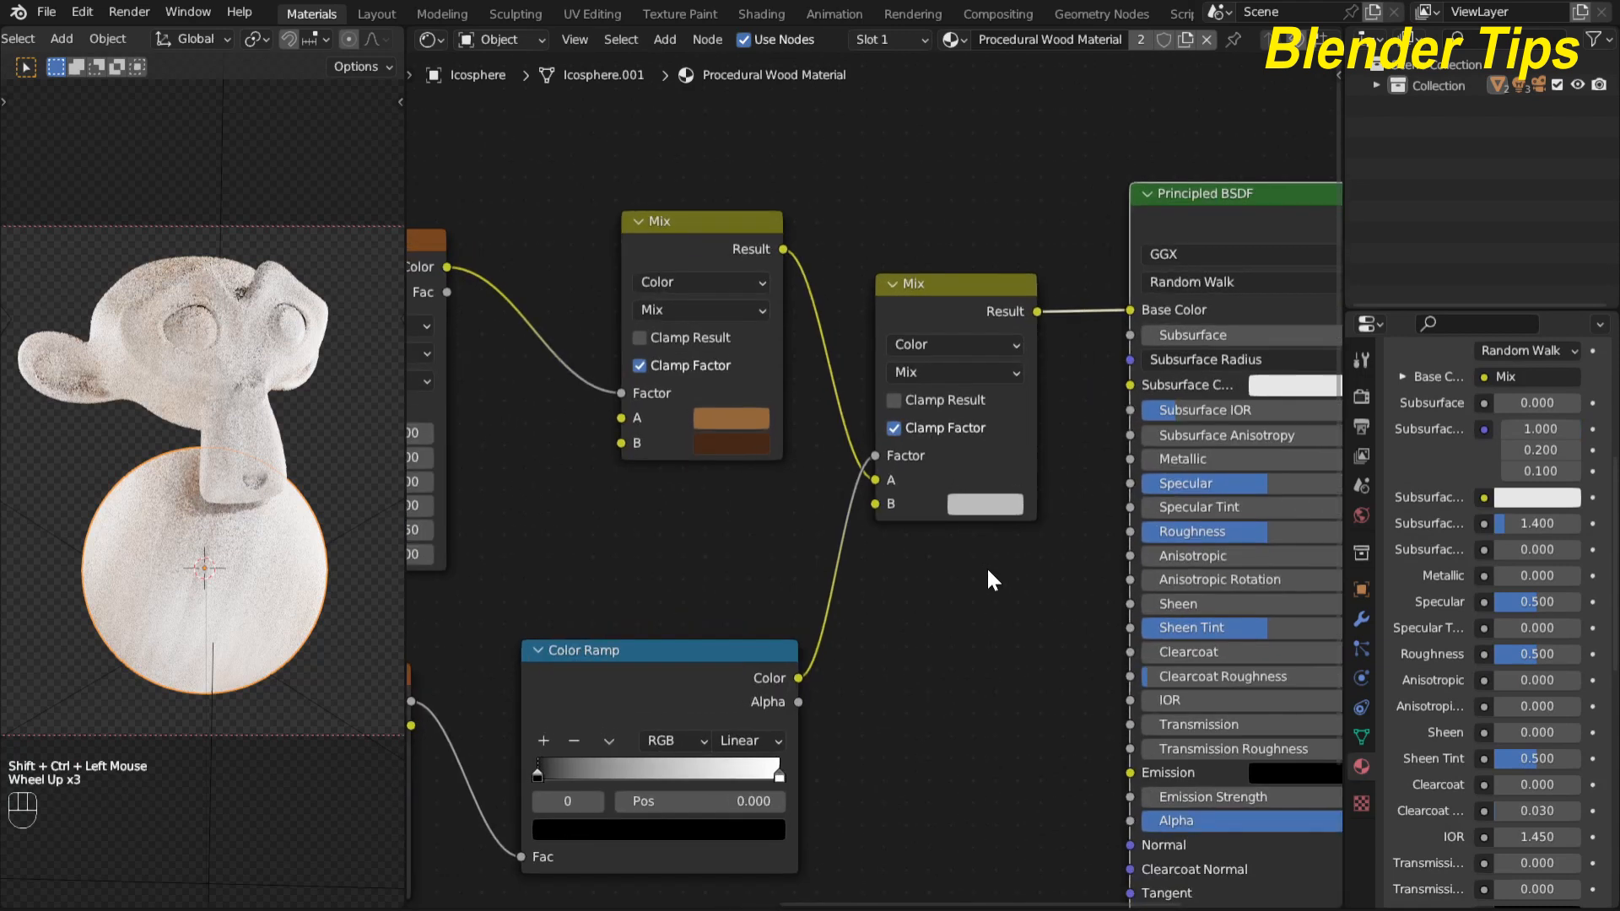
click(977, 506)
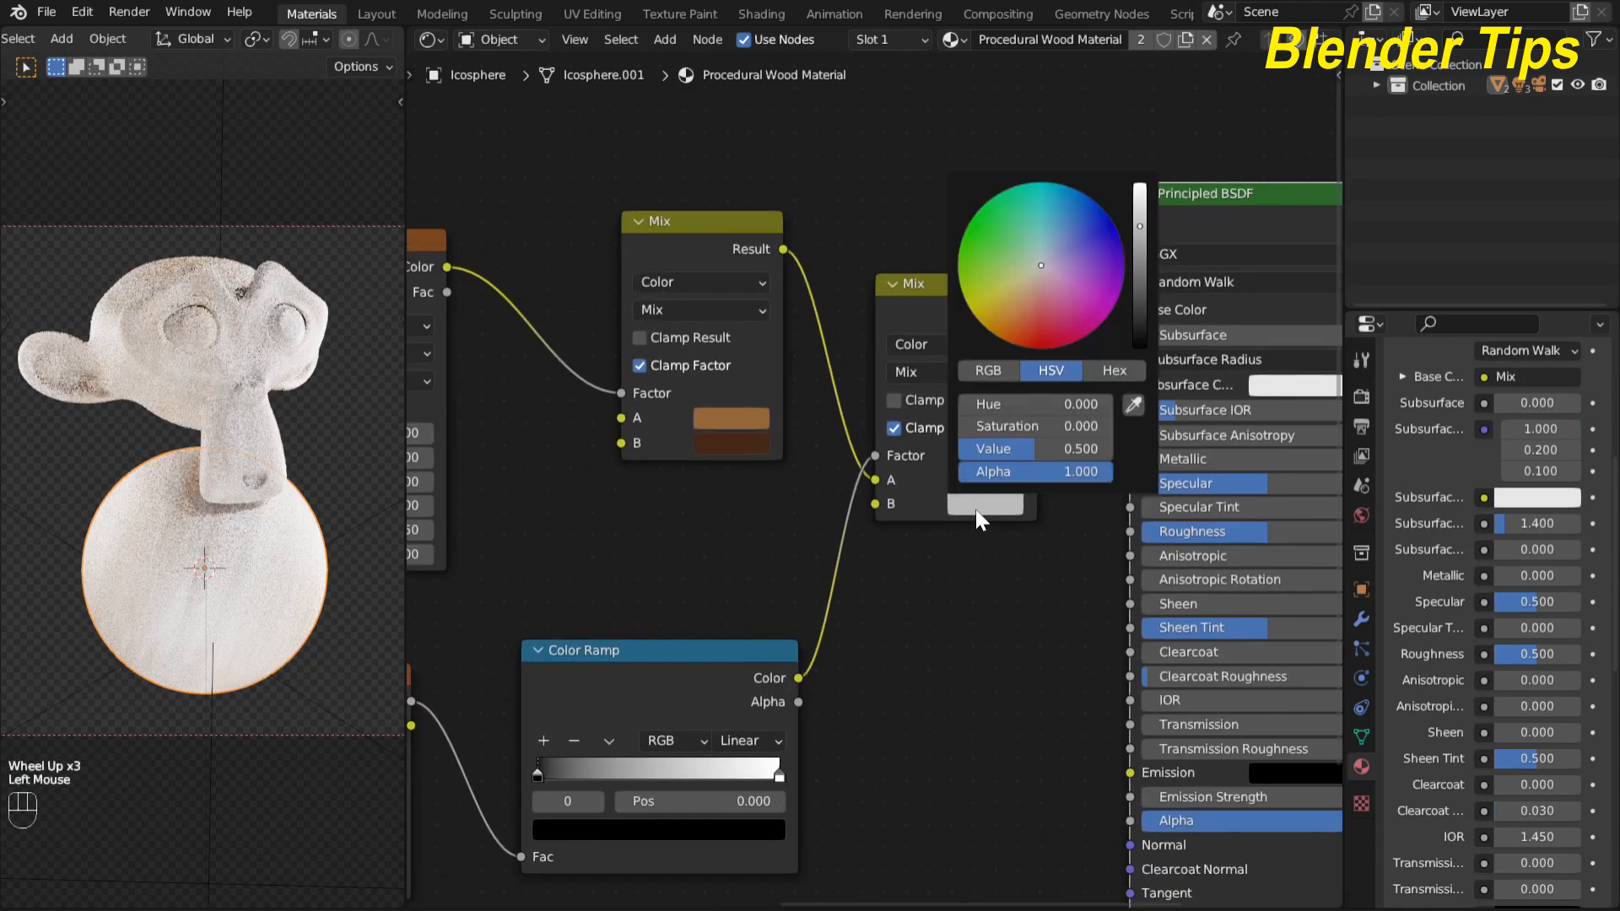
click(1014, 318)
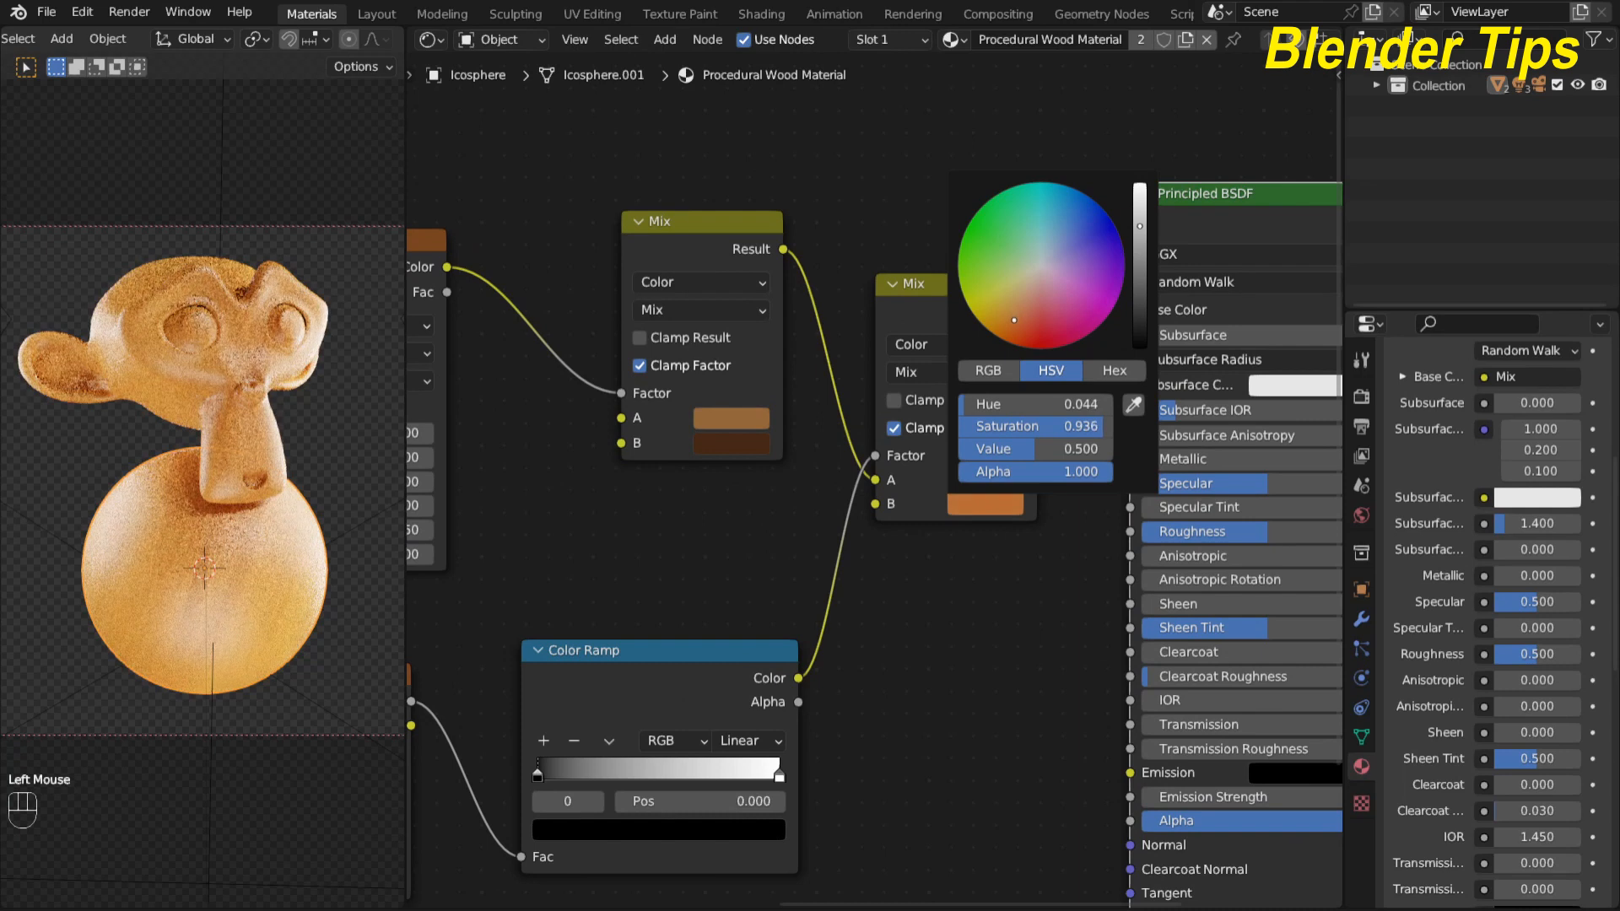
drag(1014, 320, 1023, 316)
drag(1140, 227, 1140, 261)
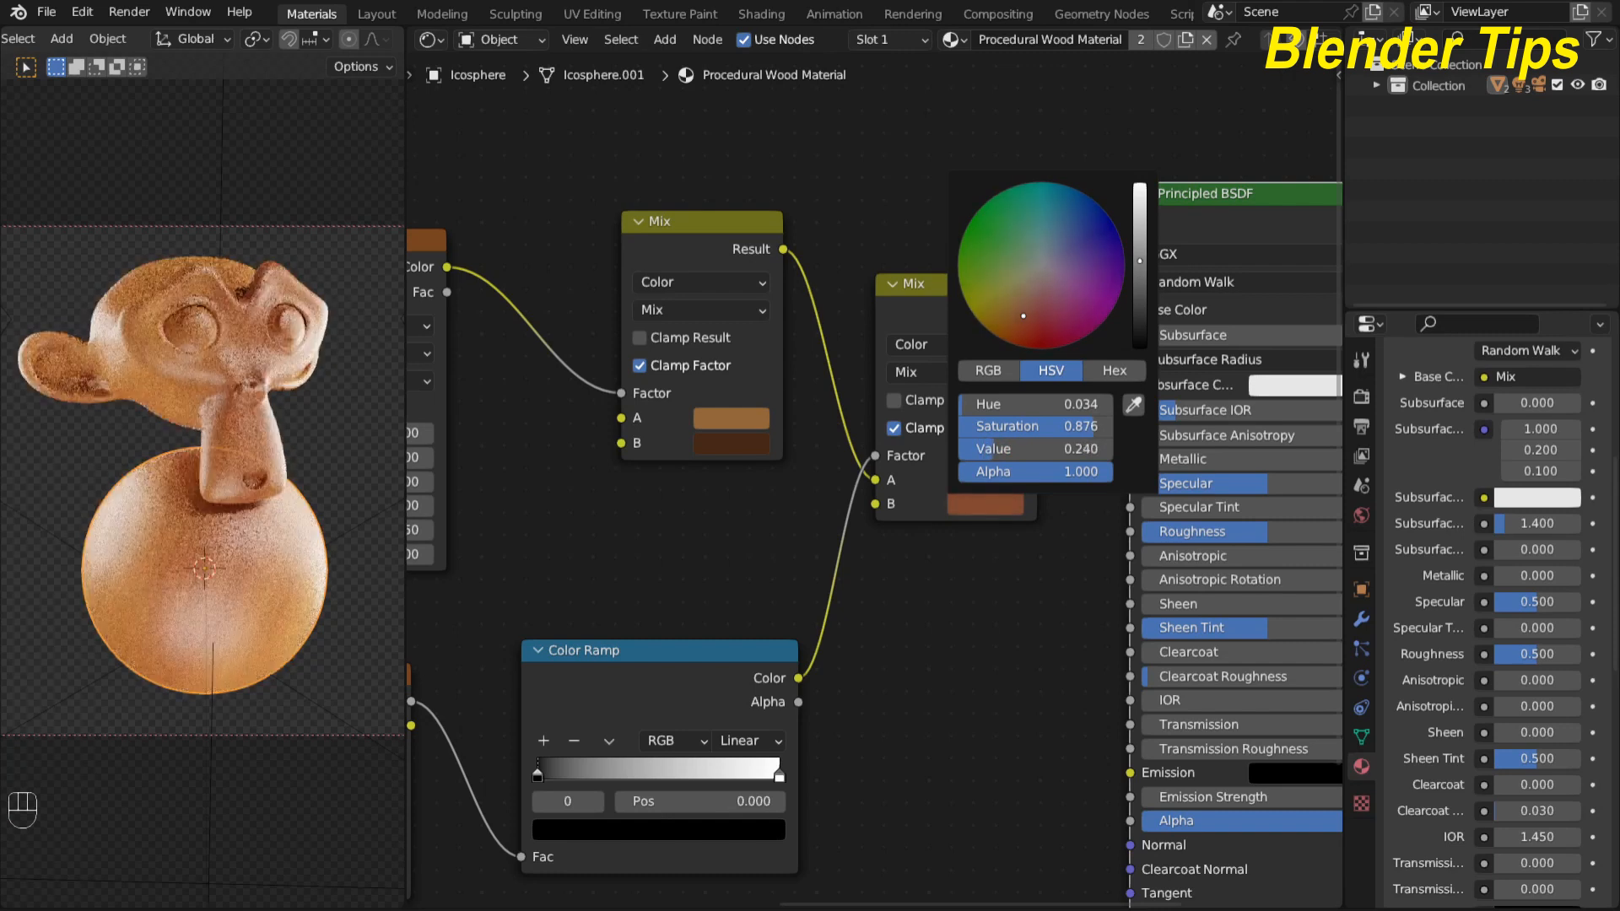
click(727, 525)
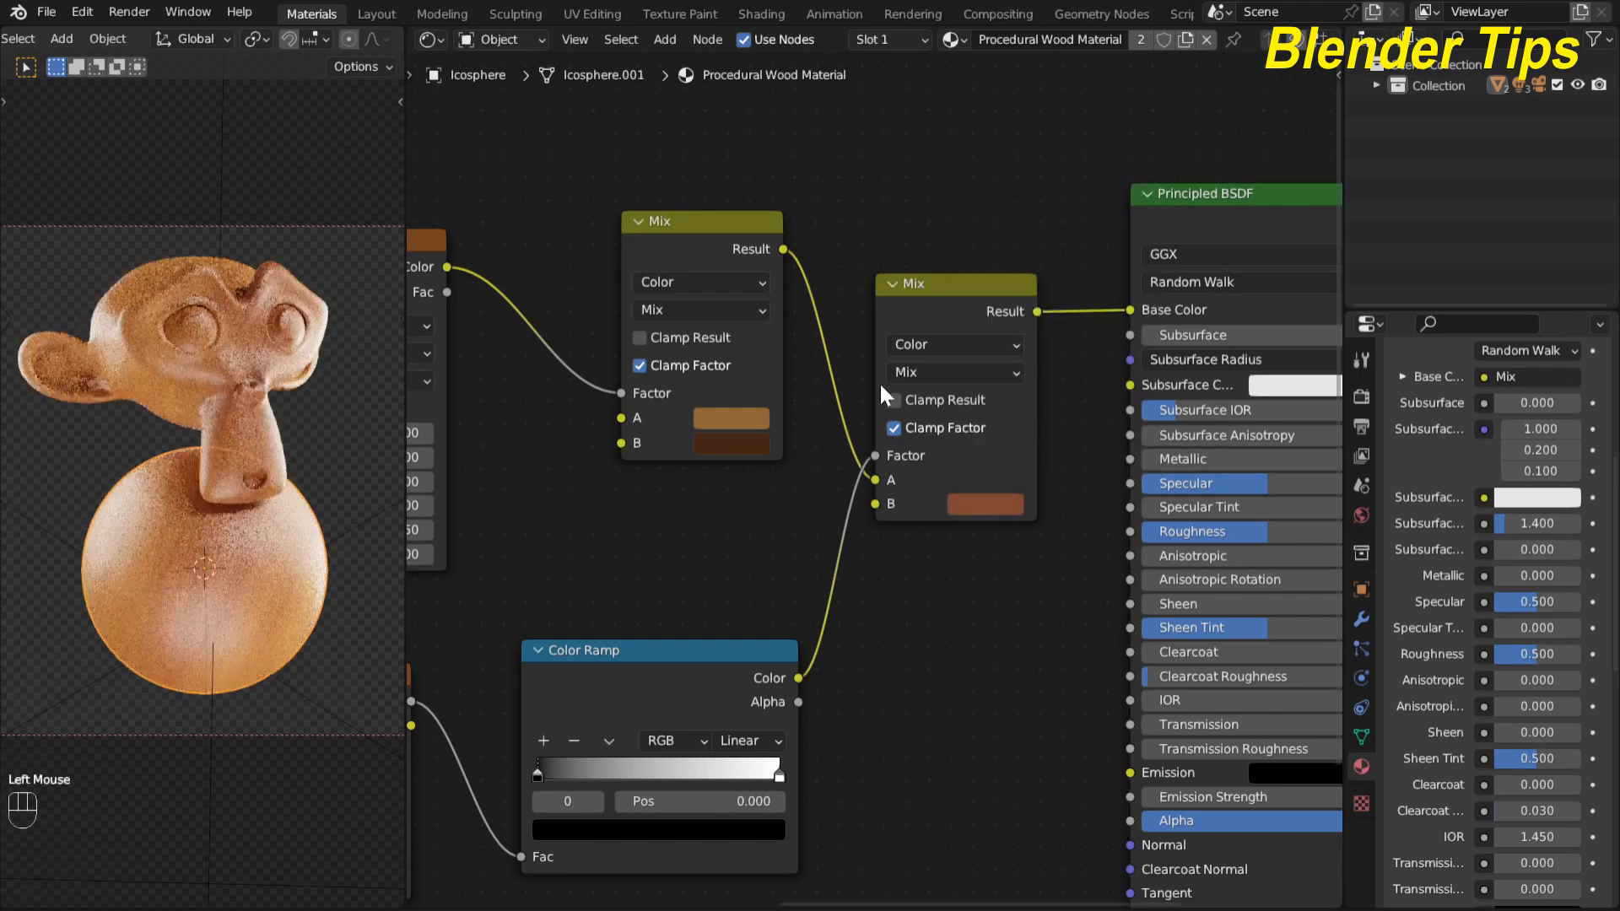
Step: Change the second Mix node's blending mode to Darken
click(958, 363)
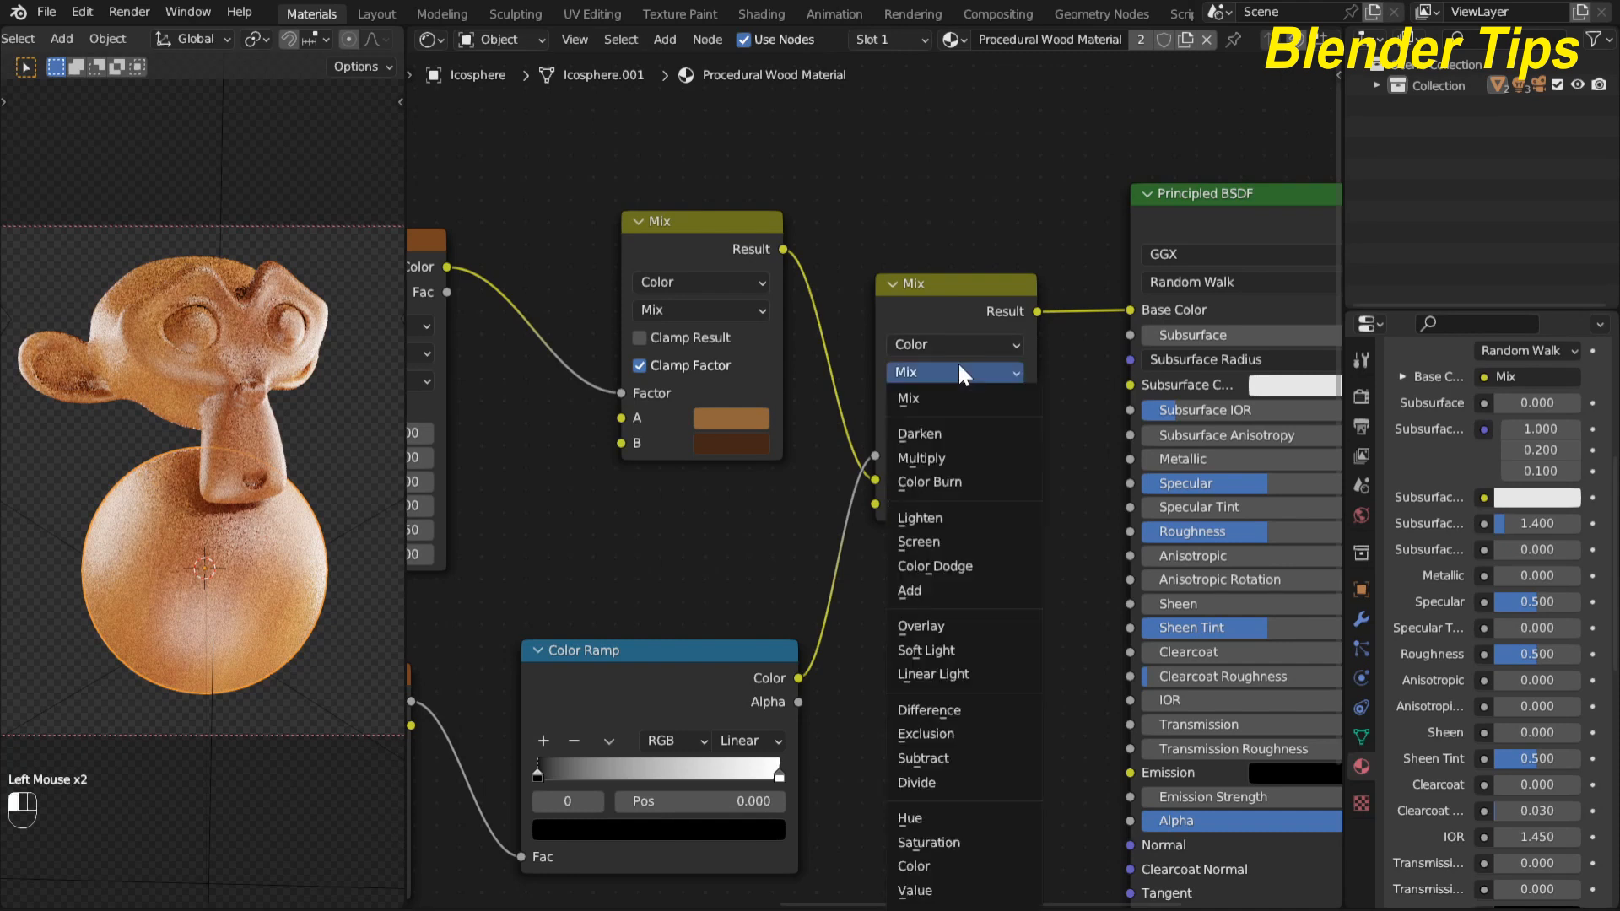
click(950, 428)
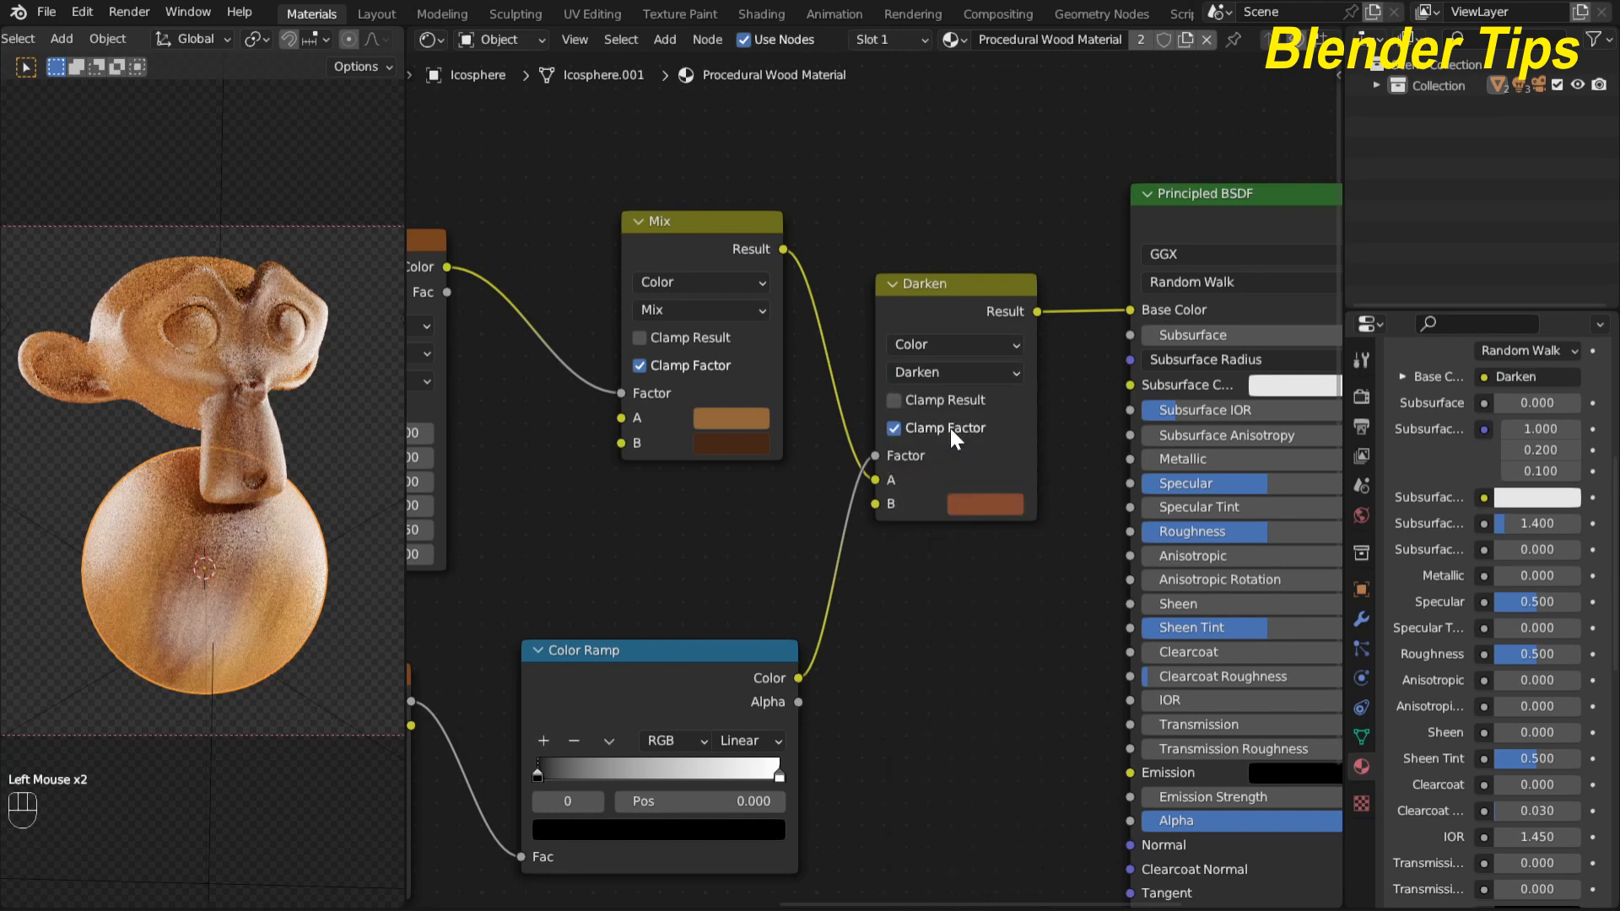
scroll(844, 625, down, 3)
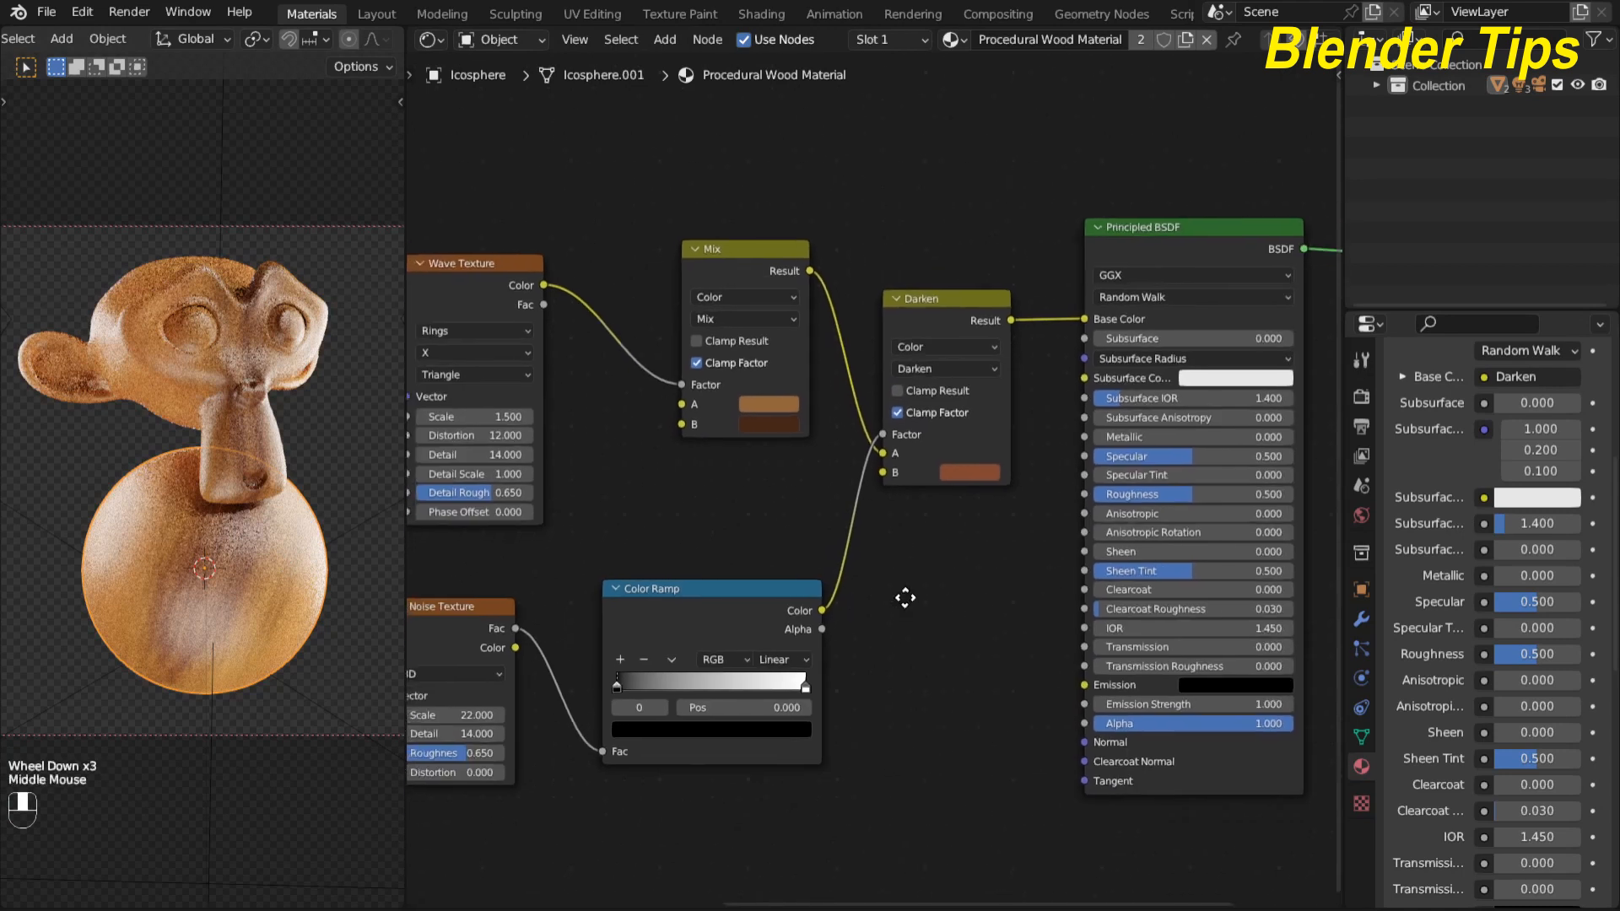
scroll(943, 551, down, 2)
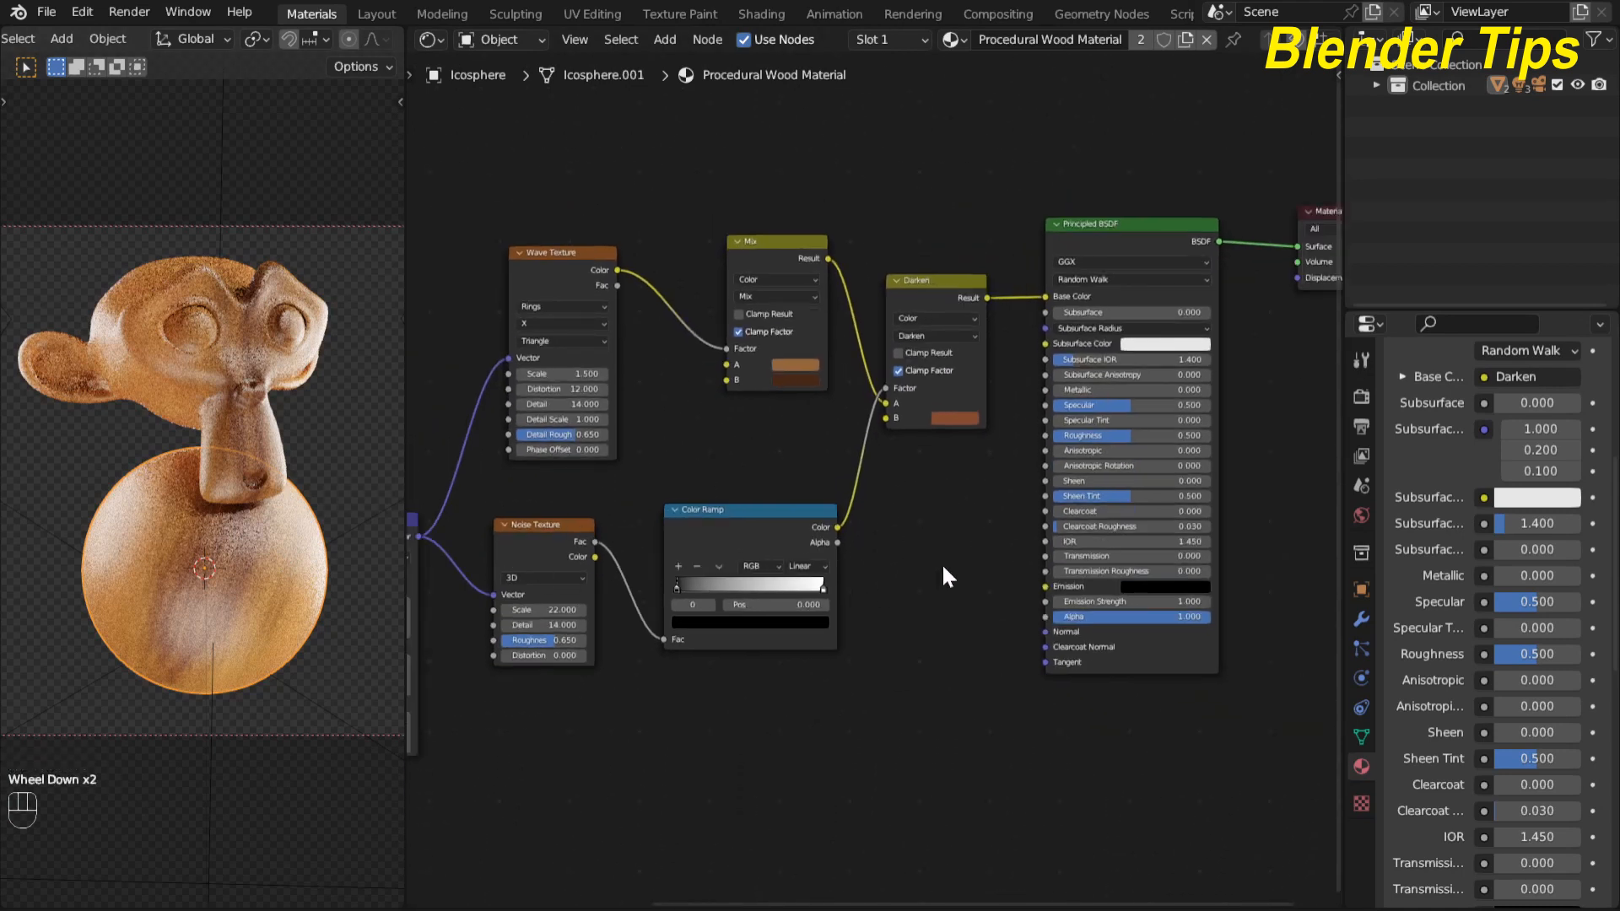
Step: Move the Darken node closer to the first Mix node and shift the Principled BSDF away to widen the gap
scroll(941, 563, up, 3)
middle_drag(954, 560, 883, 590)
drag(878, 325, 844, 291)
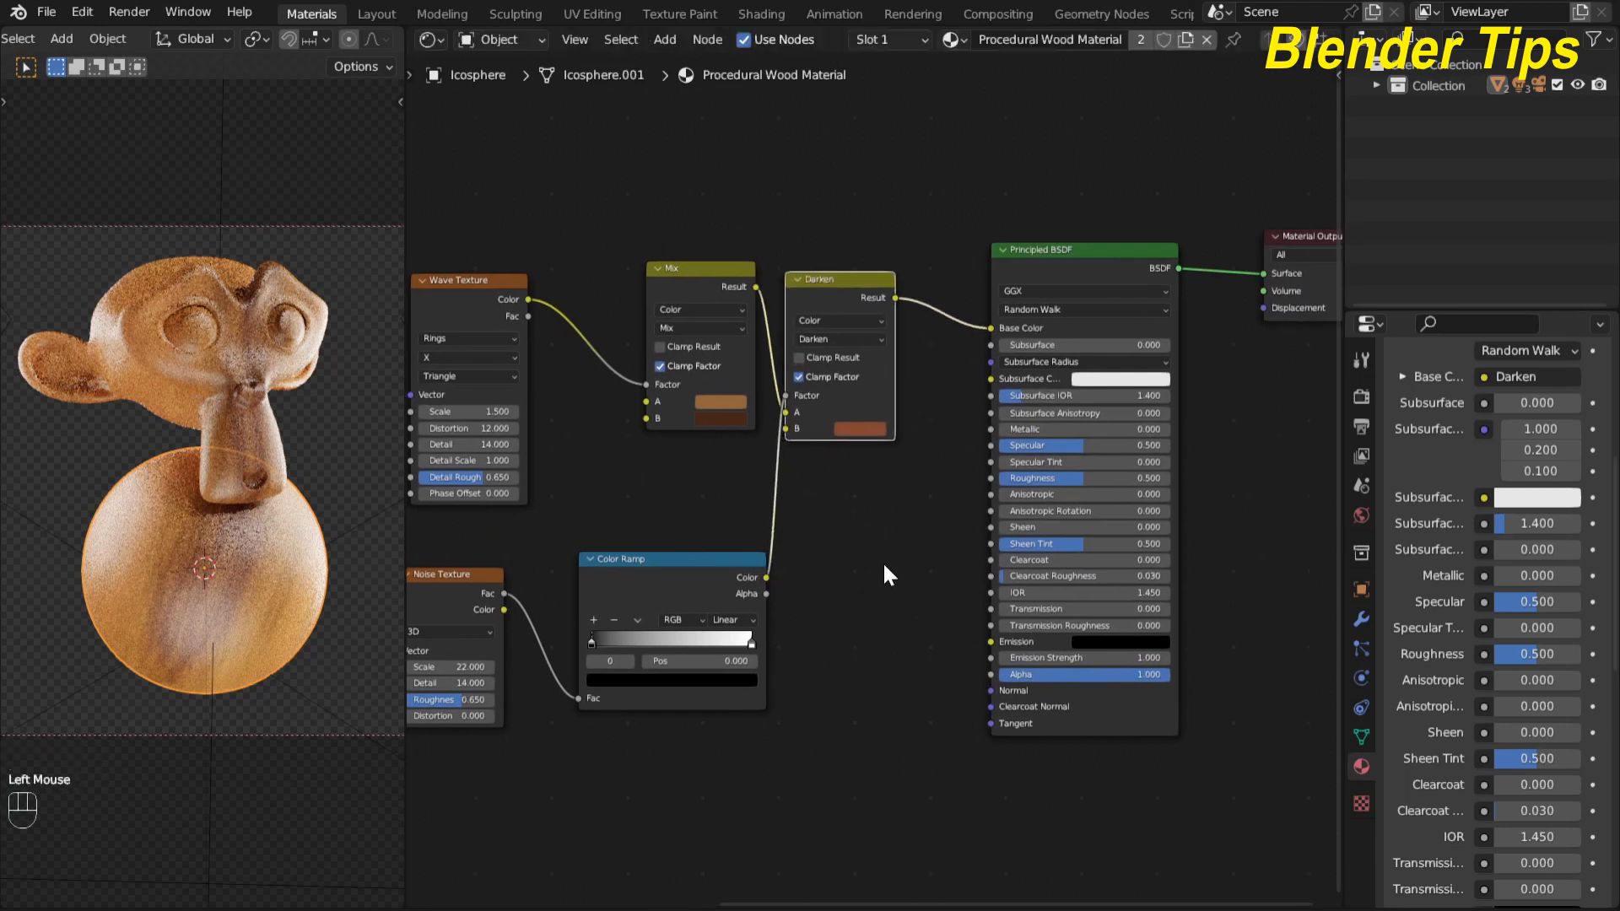
drag(1076, 246, 1116, 277)
Step: Connect the Darken node's Result to the Principled BSDF's Roughness input and look closely at the models
scroll(940, 564, up, 1)
middle_drag(940, 563, 918, 537)
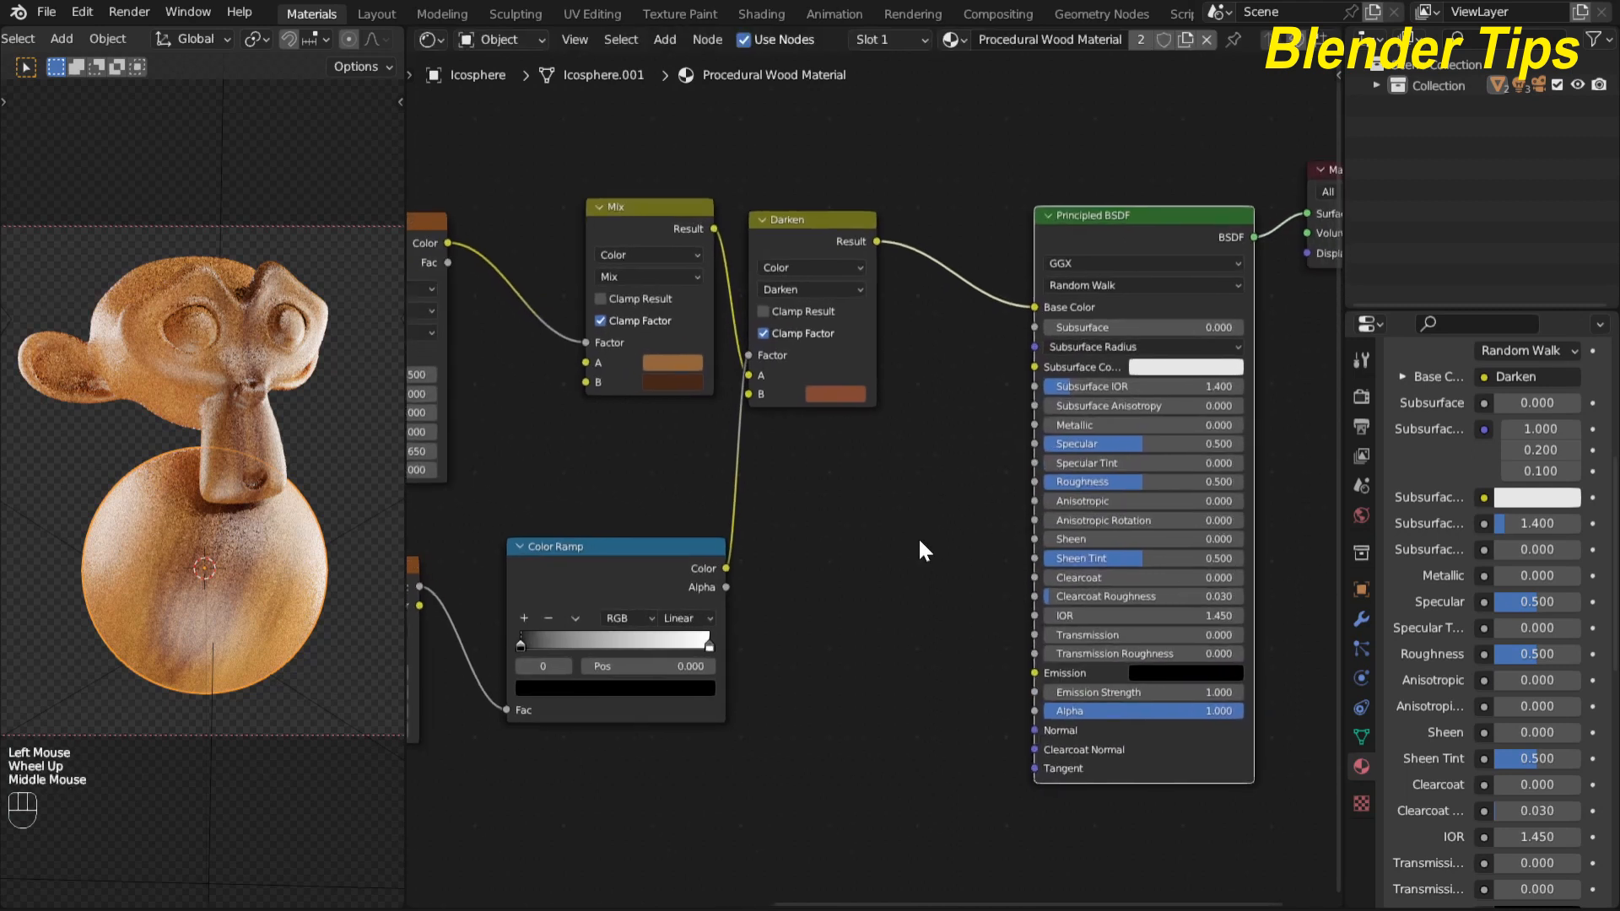
drag(876, 241, 1024, 484)
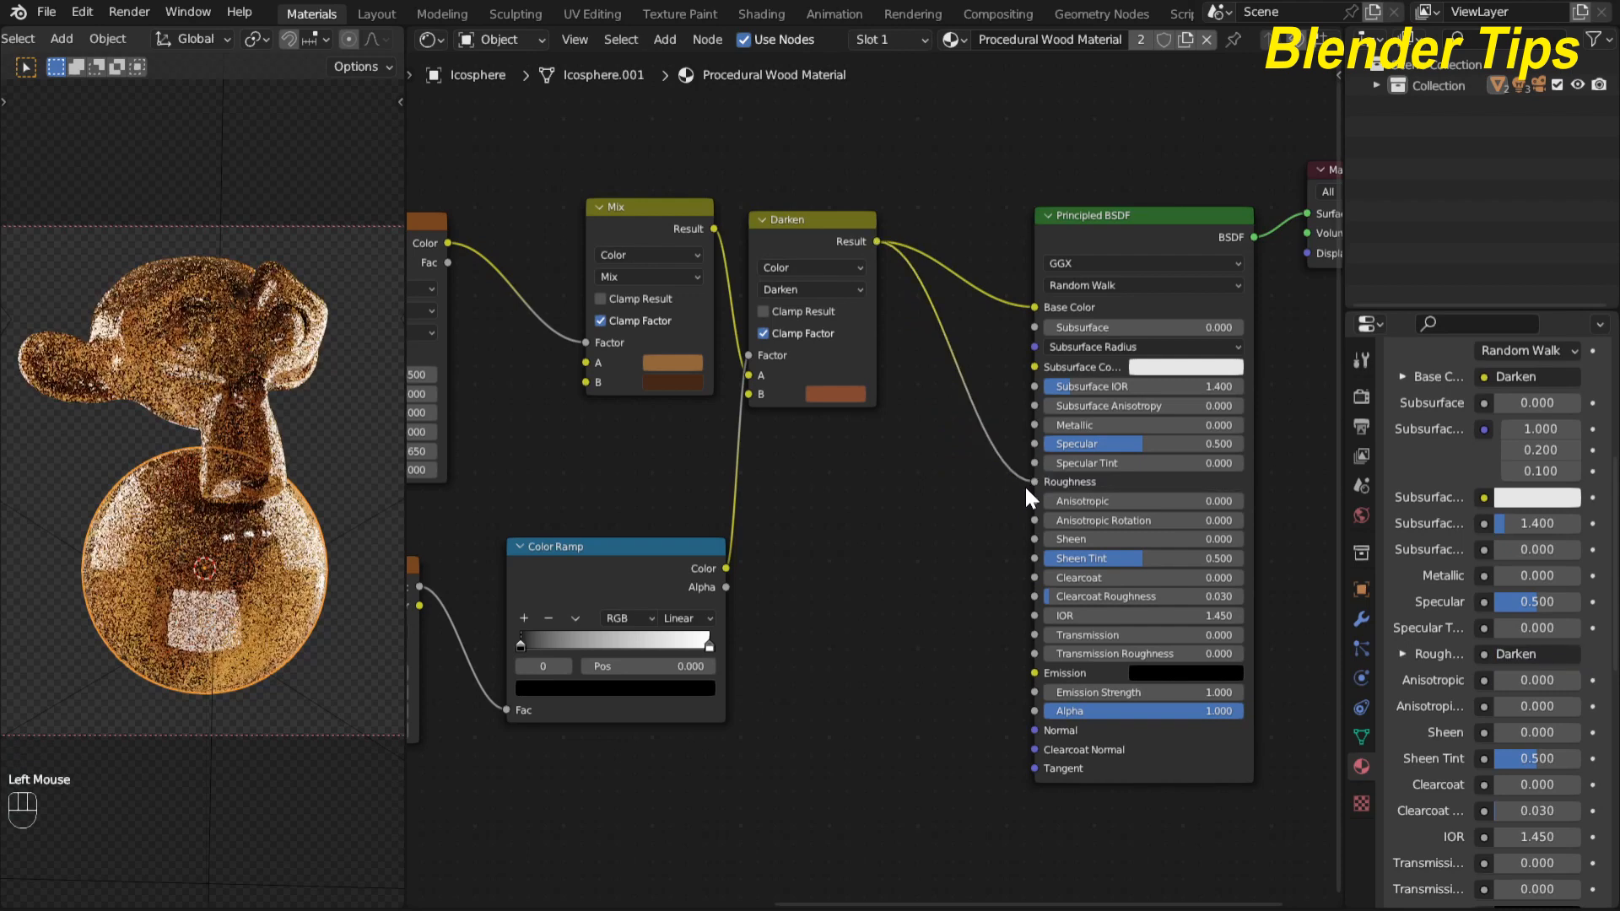
scroll(240, 534, up, 1)
scroll(240, 535, up, 1)
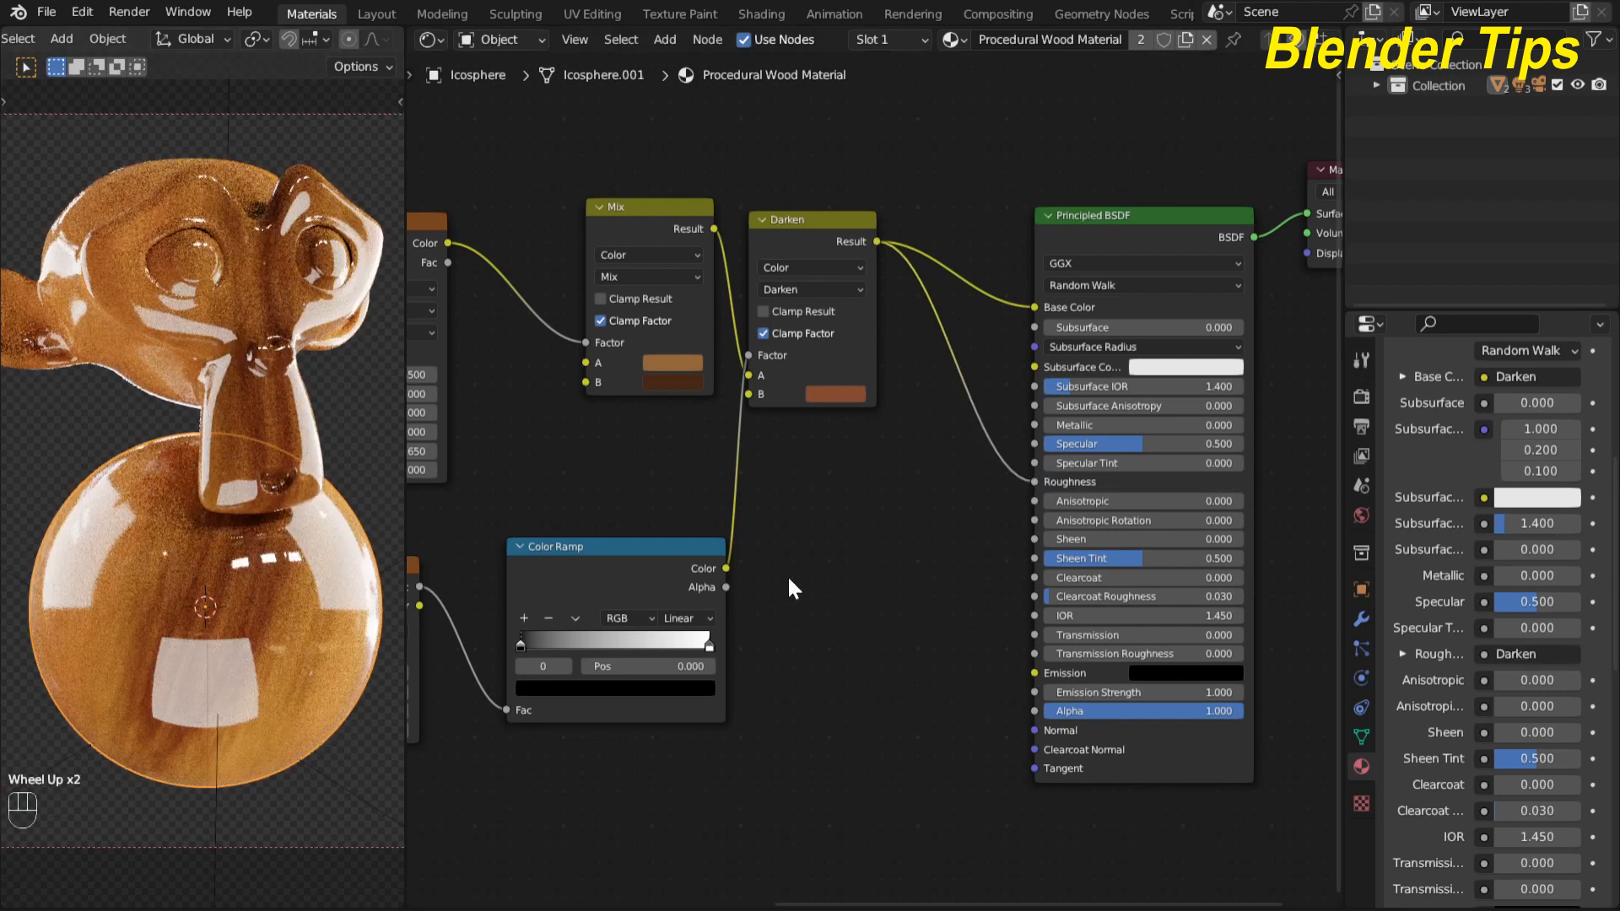
Step: Nudge the Principled BSDF aside and insert a new Color Ramp into the Darken node's link to Roughness
scroll(821, 573, down, 1)
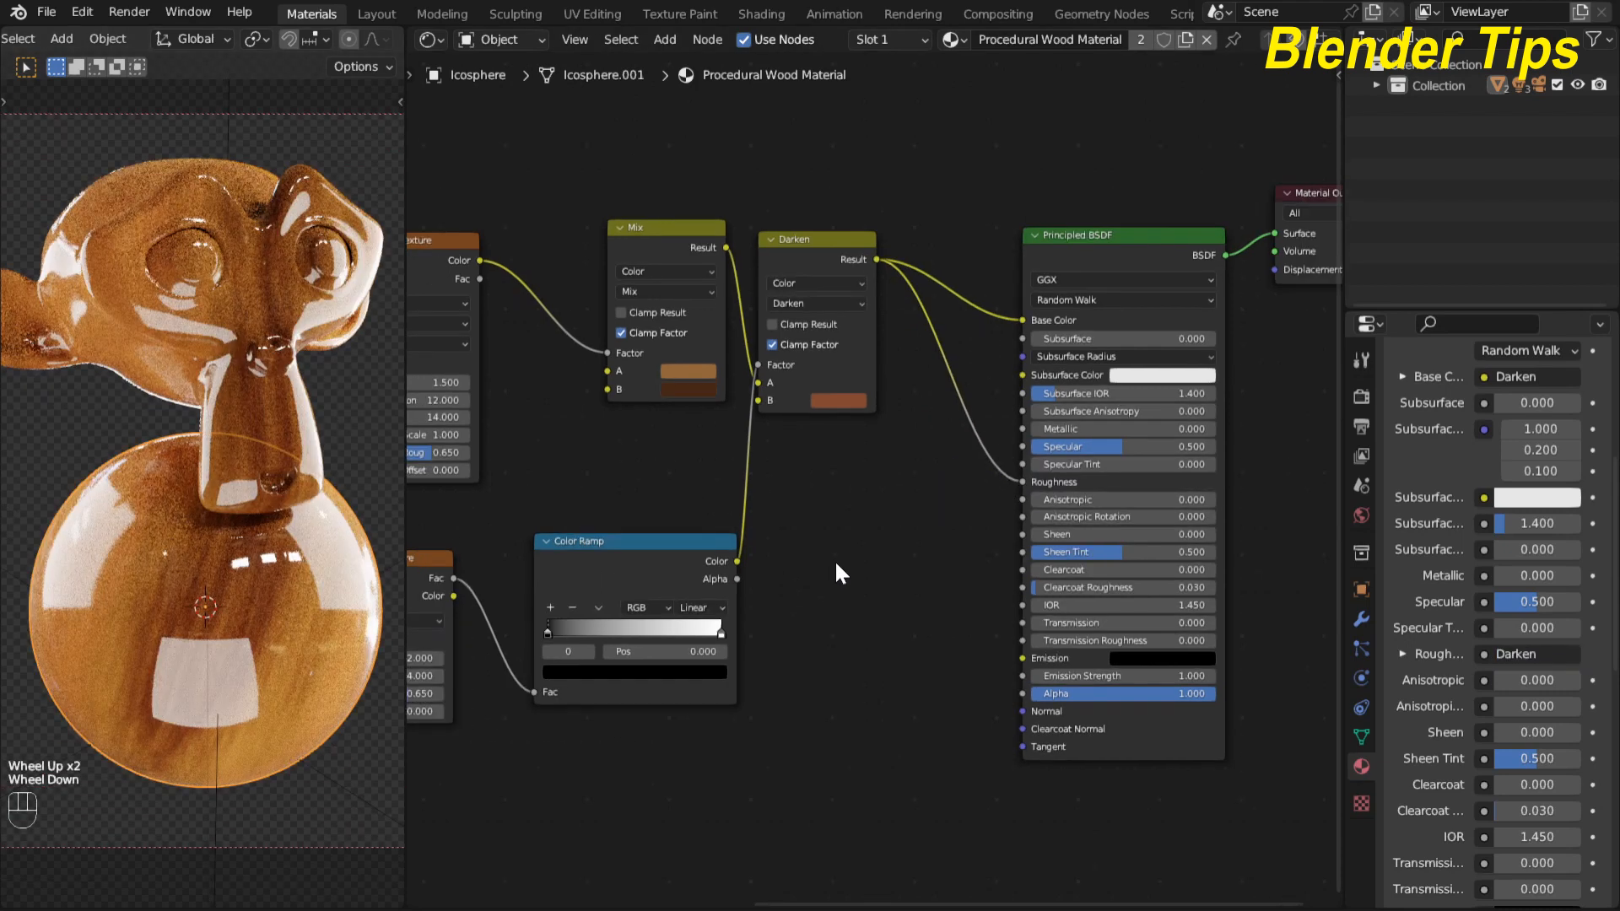
drag(1077, 255, 1092, 244)
click(919, 474)
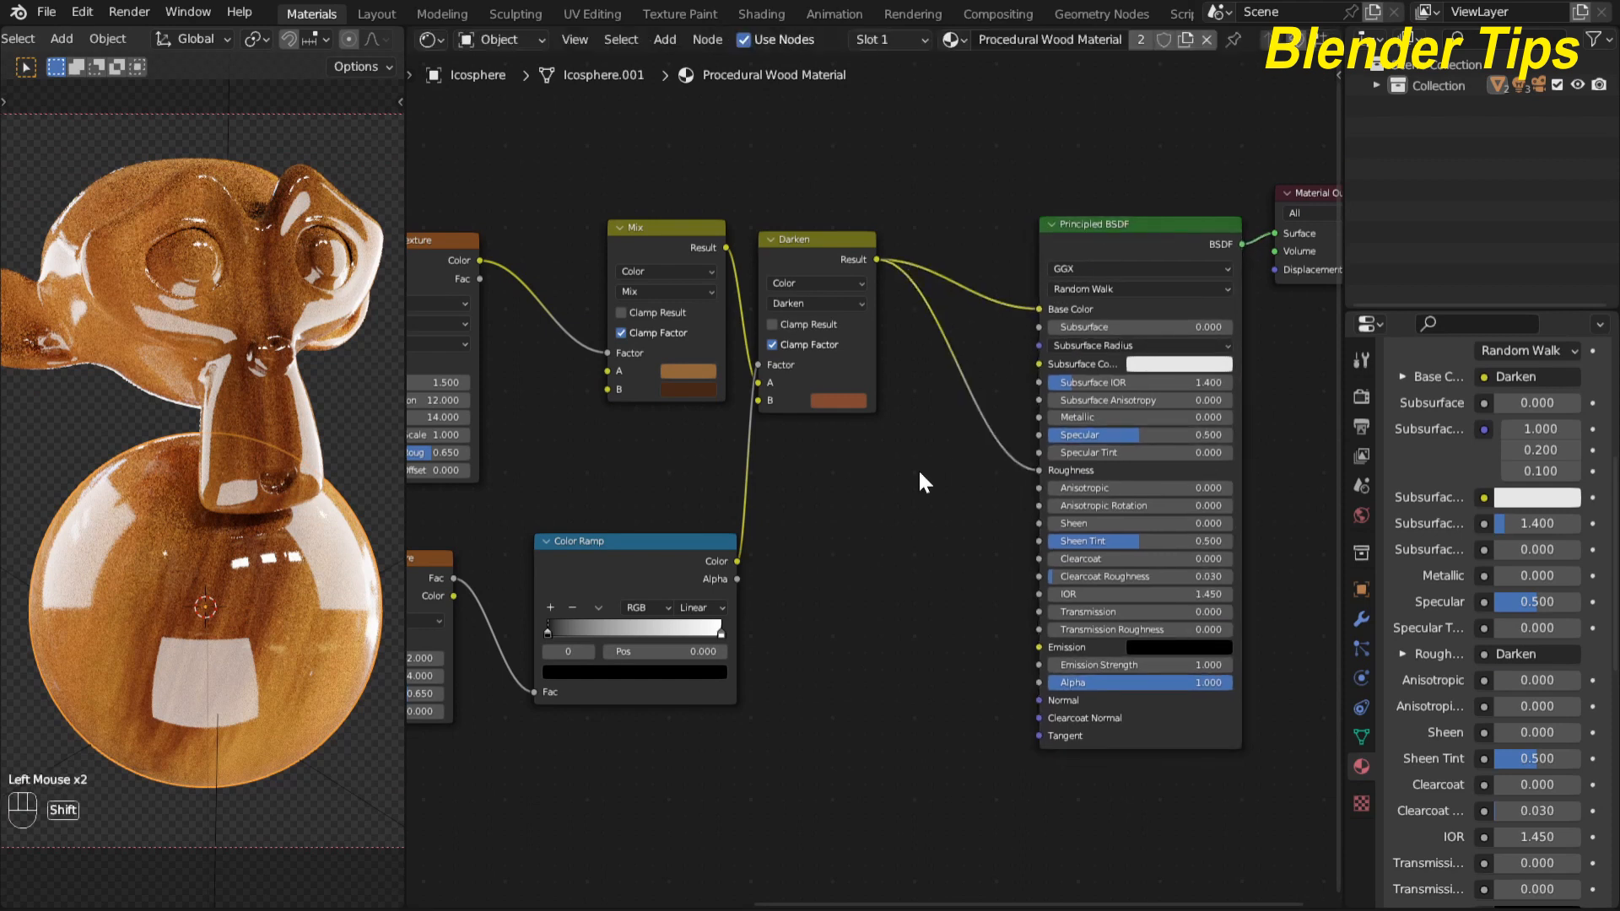
key(shift+a)
click(919, 472)
text(co)
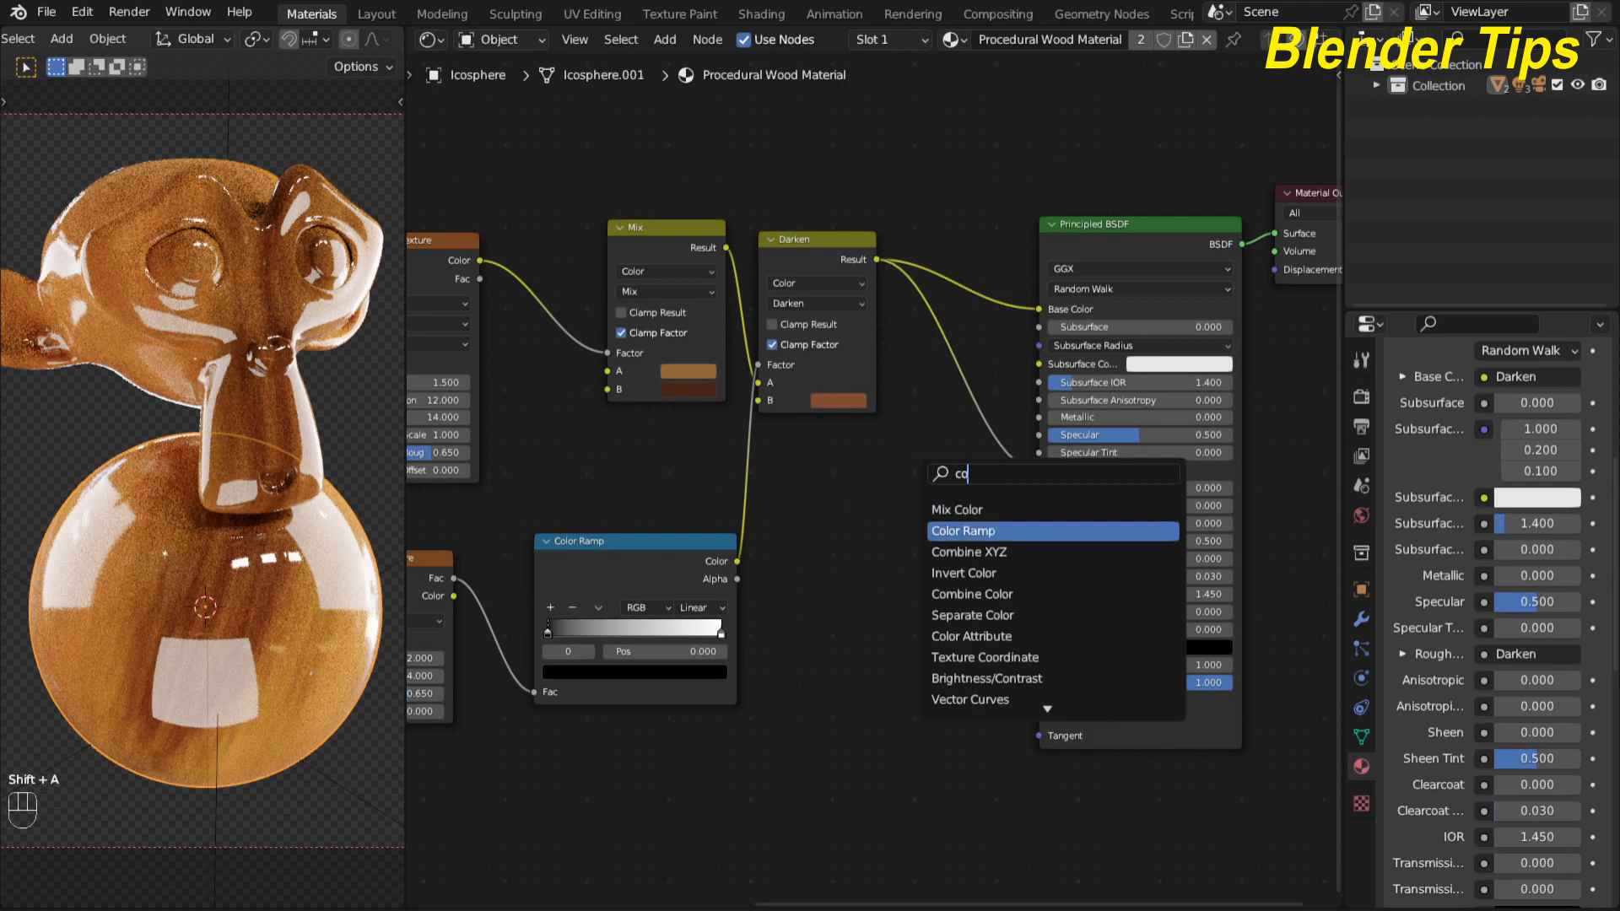
click(934, 527)
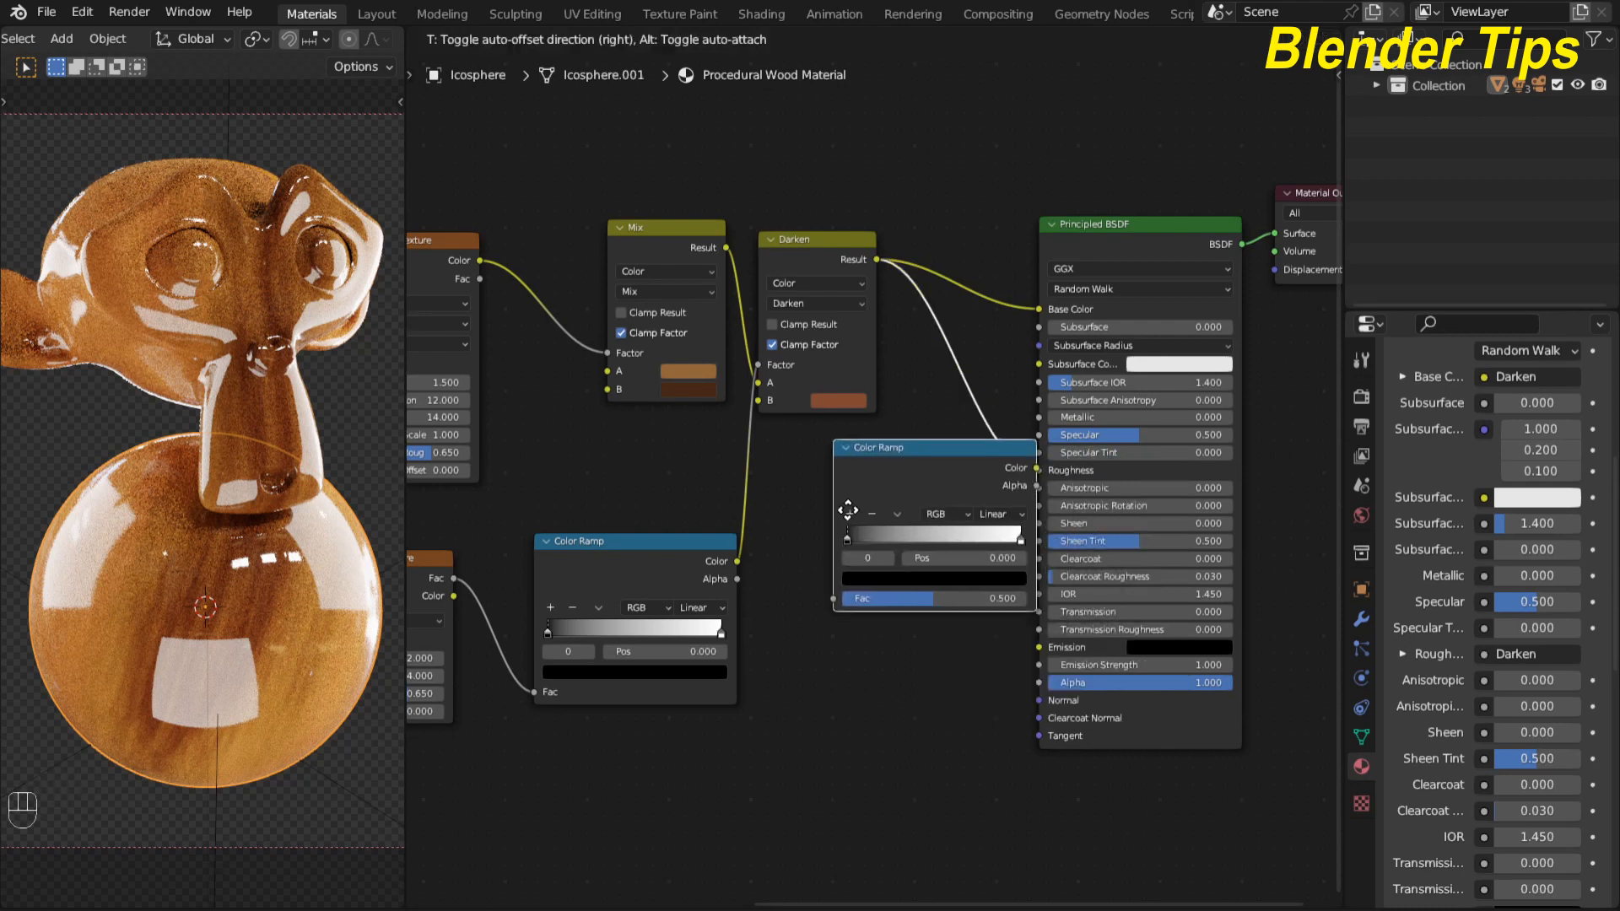
click(856, 474)
Step: Brighten the black stop of the roughness Color Ramp to a grey with Value 0.452
scroll(856, 474, up, 2)
scroll(906, 588, up, 1)
middle_drag(906, 588, 924, 524)
click(952, 534)
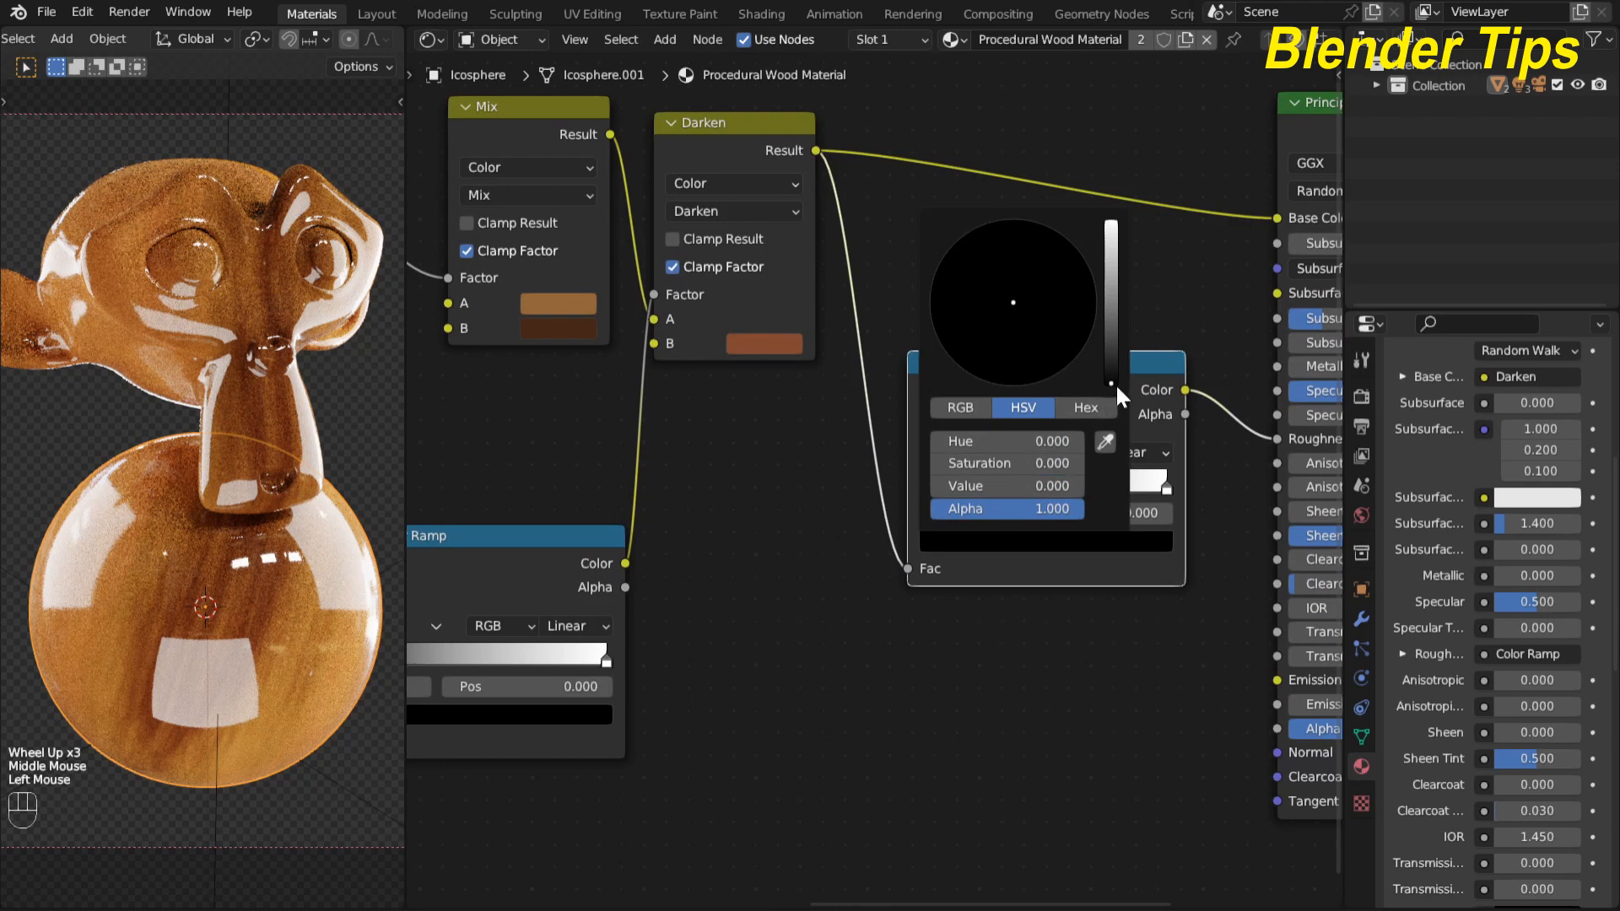
drag(1114, 377, 1112, 268)
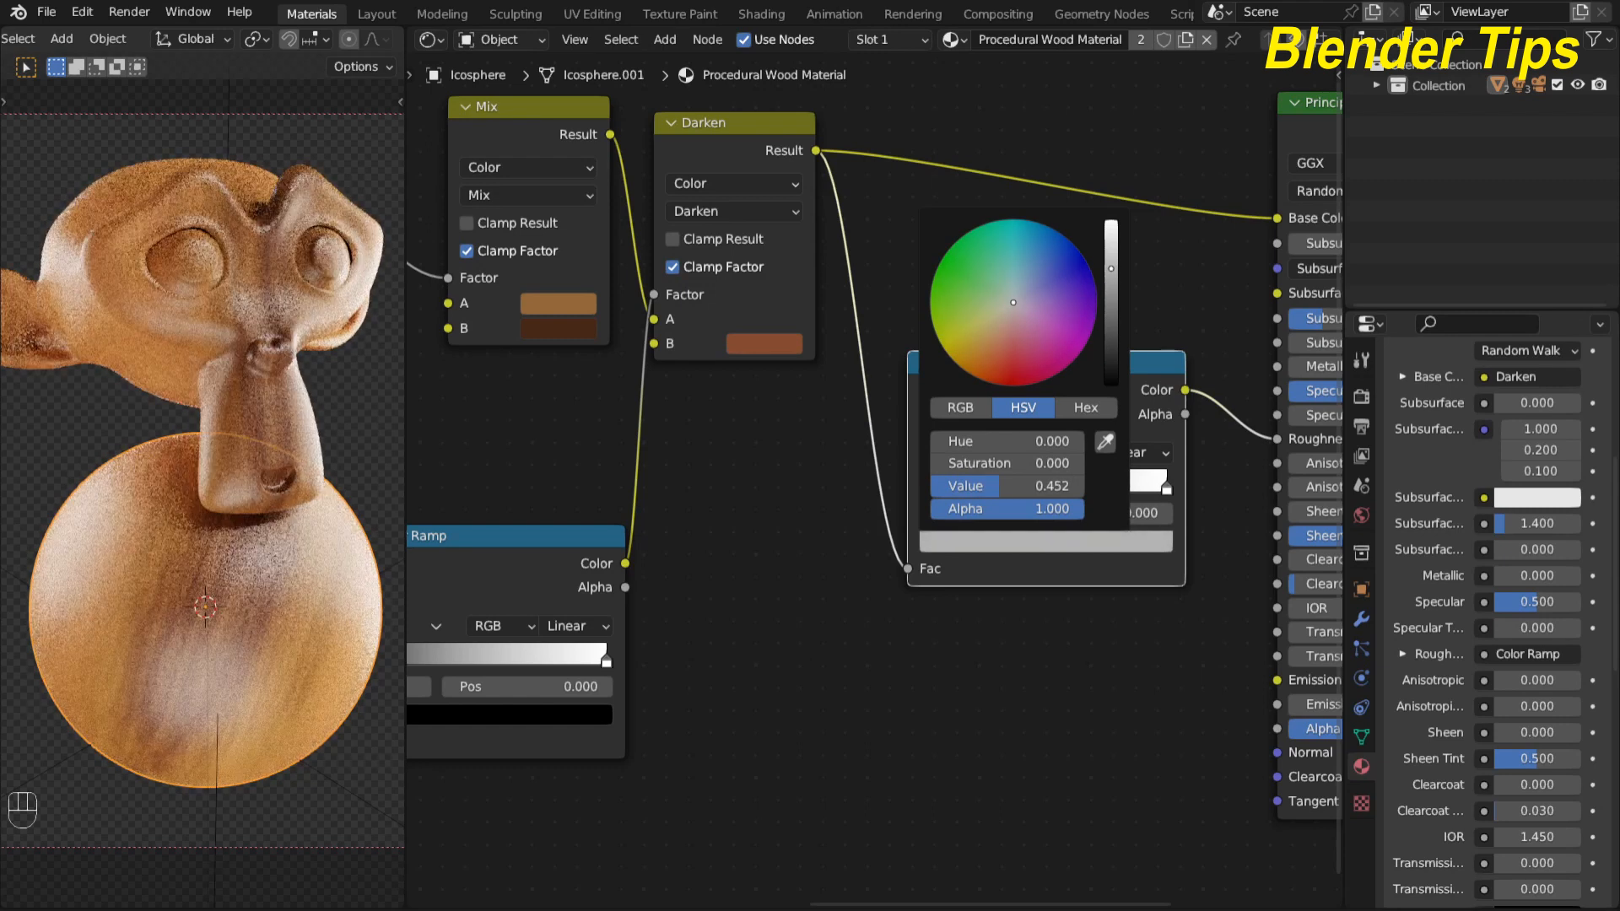
Step: Move the roughness Color Ramp slightly higher between the Darken node and the Principled BSDF
click(761, 585)
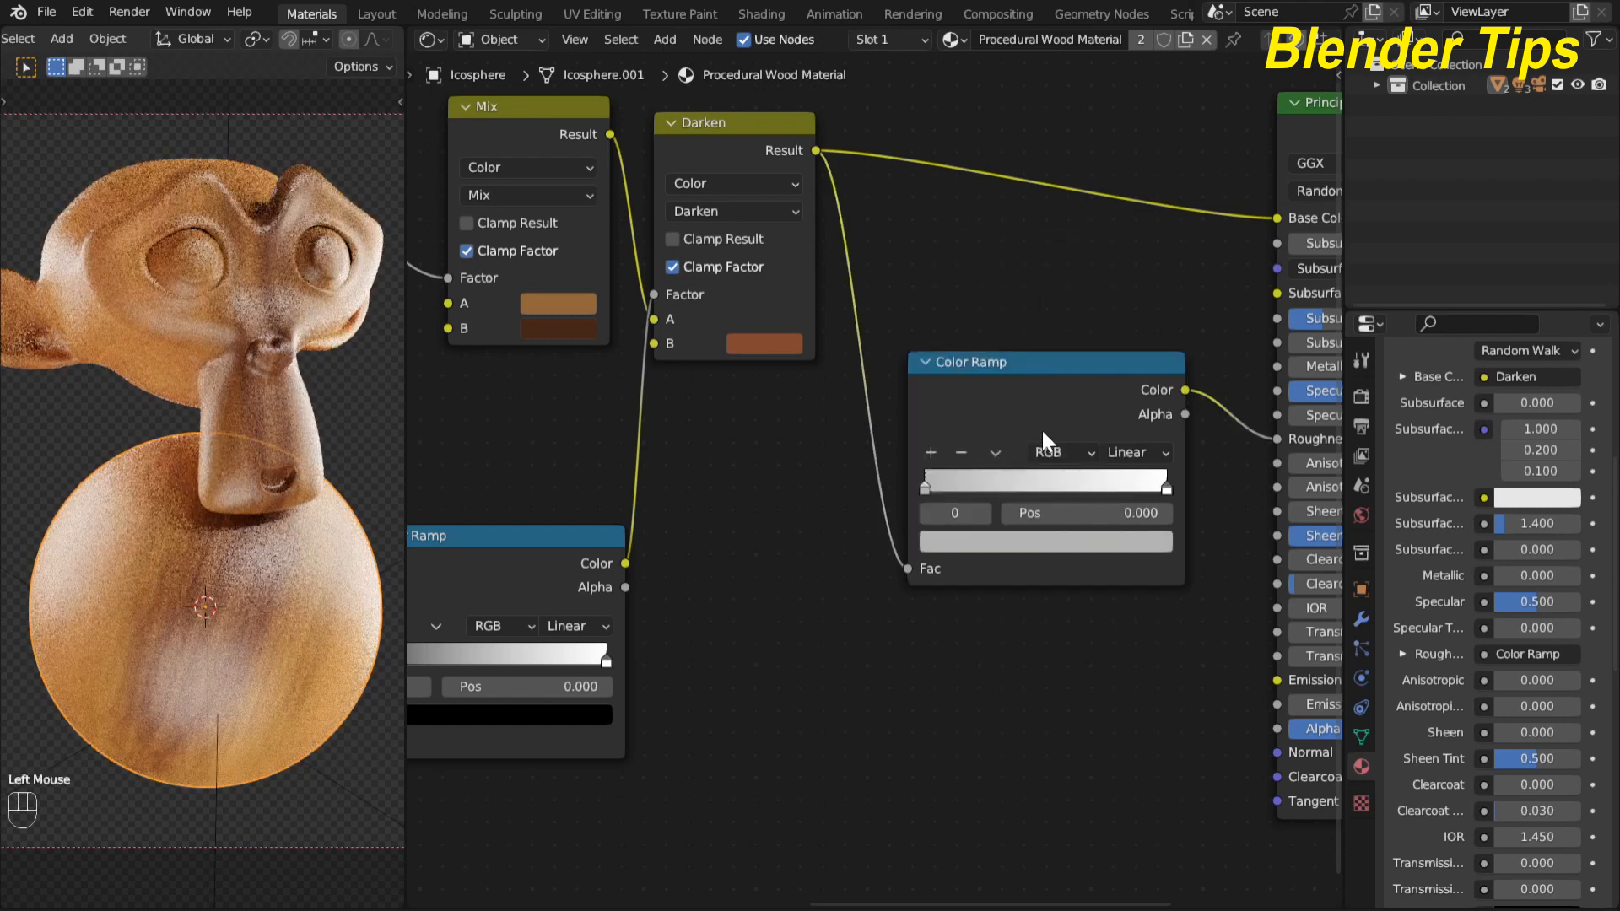
drag(1026, 404, 1026, 331)
scroll(1010, 615, down, 2)
middle_drag(889, 654, 861, 569)
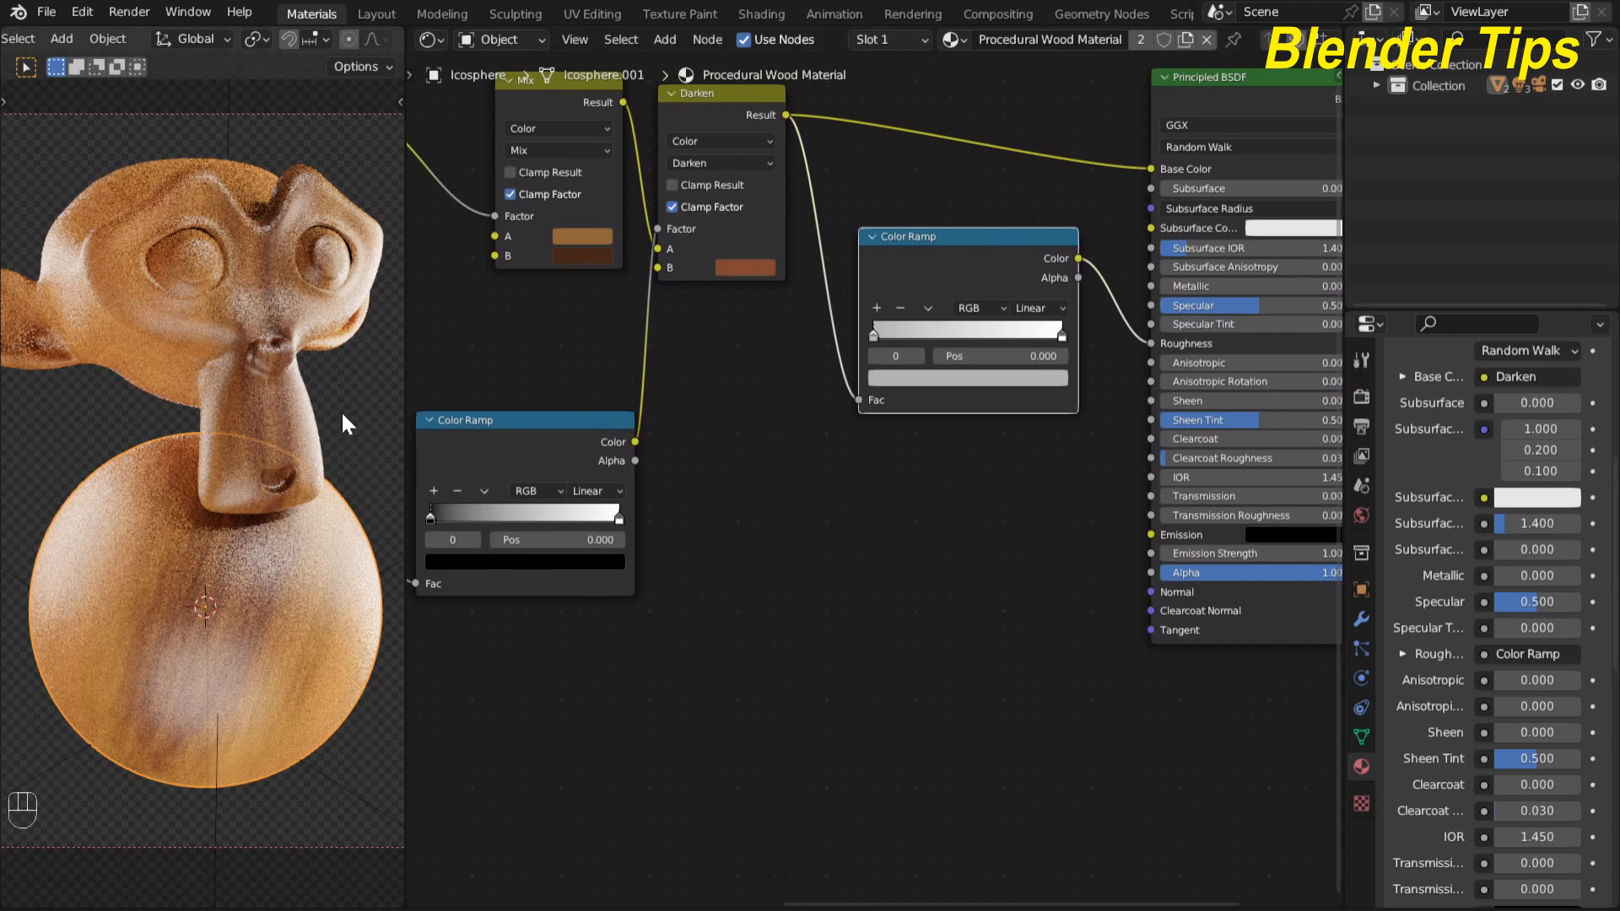
Step: Connect the Wave Texture's Color output to the Principled BSDF's Normal input
click(673, 493)
scroll(729, 505, down, 2)
middle_drag(729, 504, 767, 559)
scroll(706, 508, down, 3)
scroll(767, 560, up, 2)
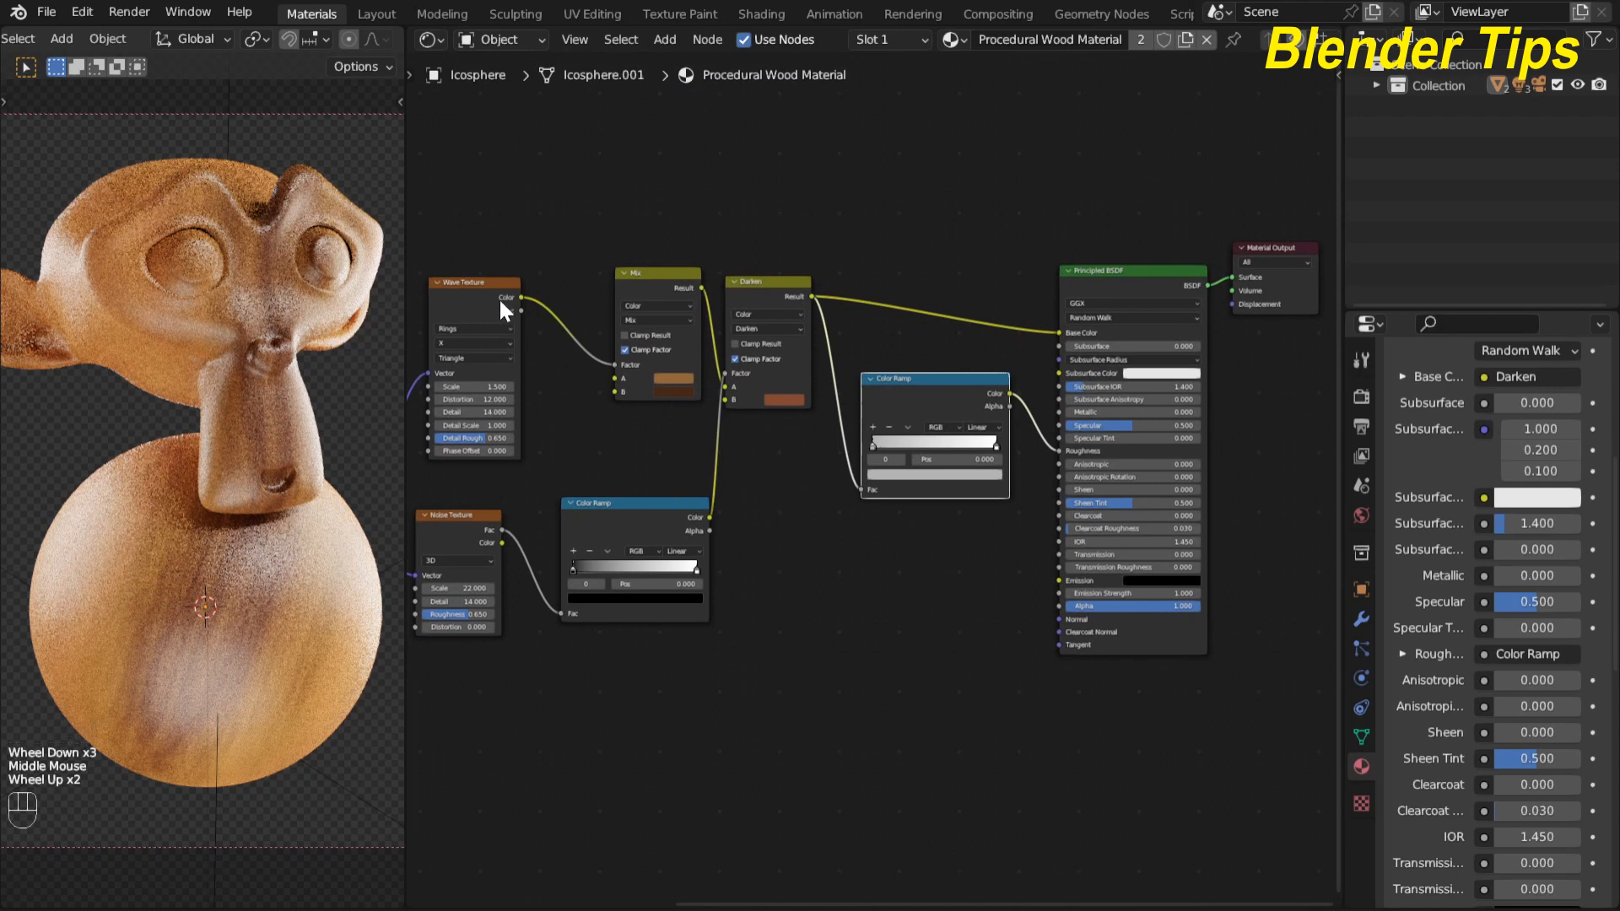
drag(518, 295, 1060, 620)
scroll(799, 666, up, 3)
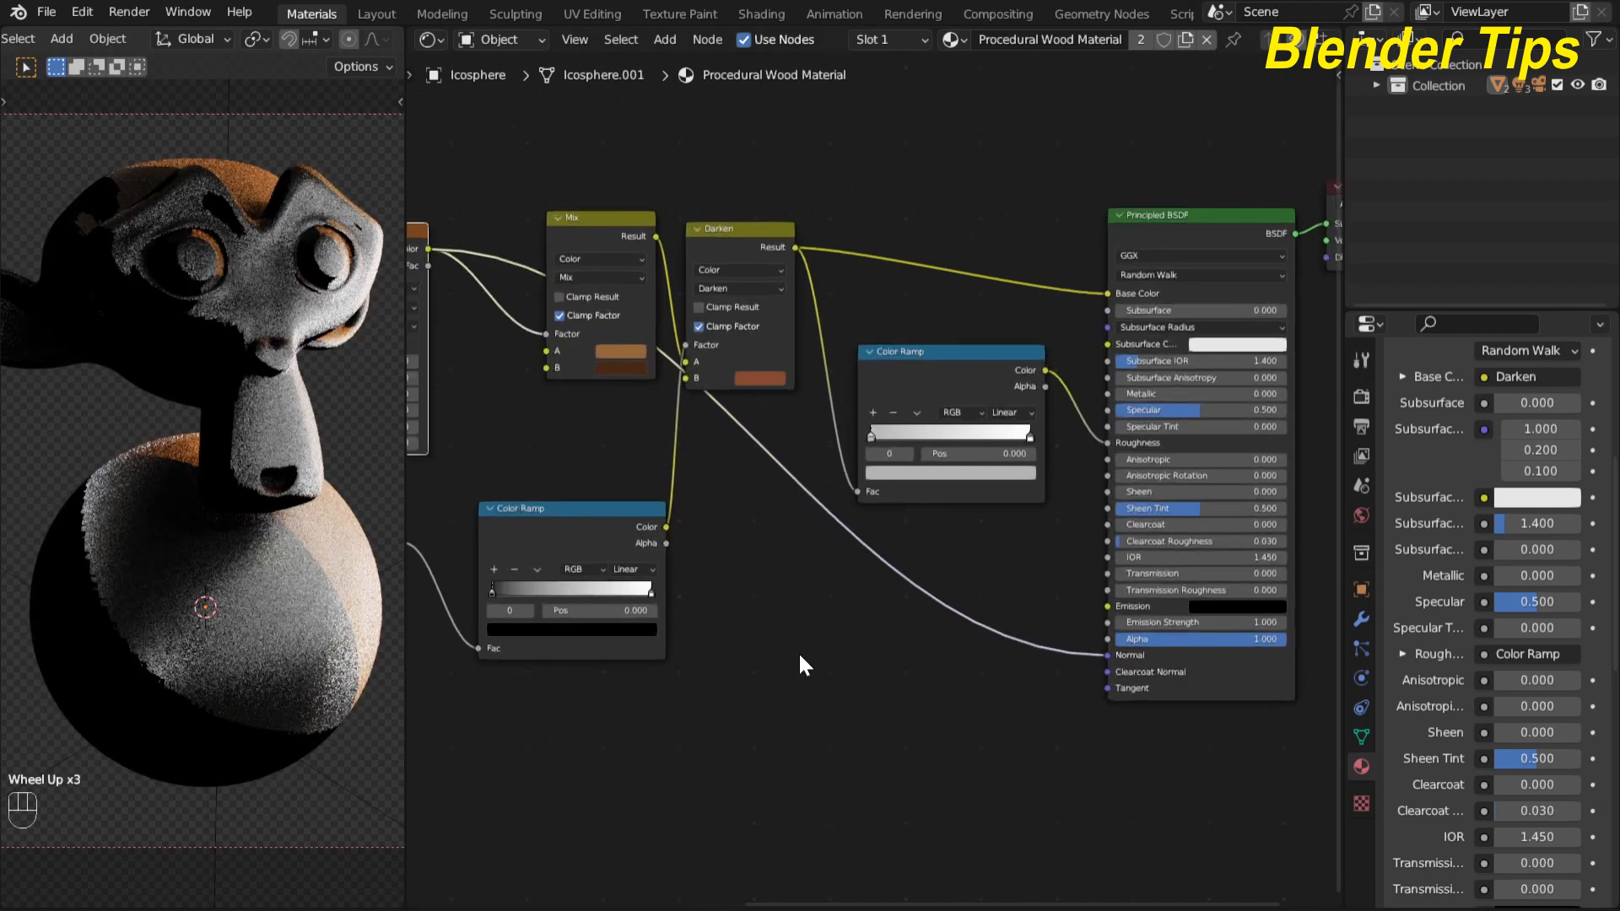
middle_drag(798, 666, 757, 528)
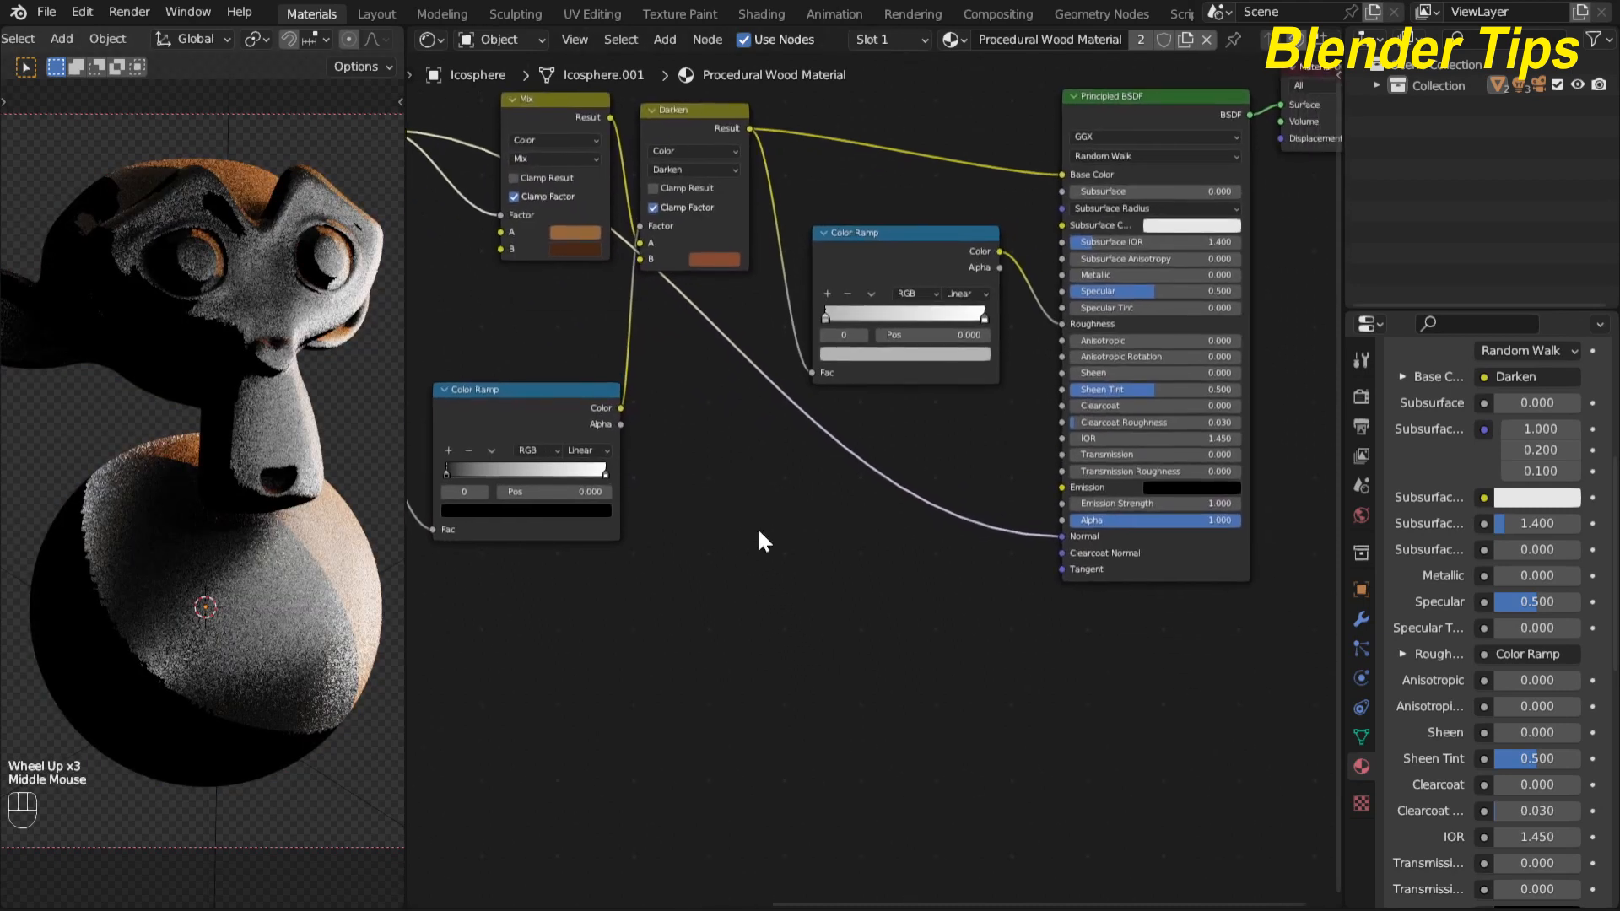
scroll(758, 528, down, 2)
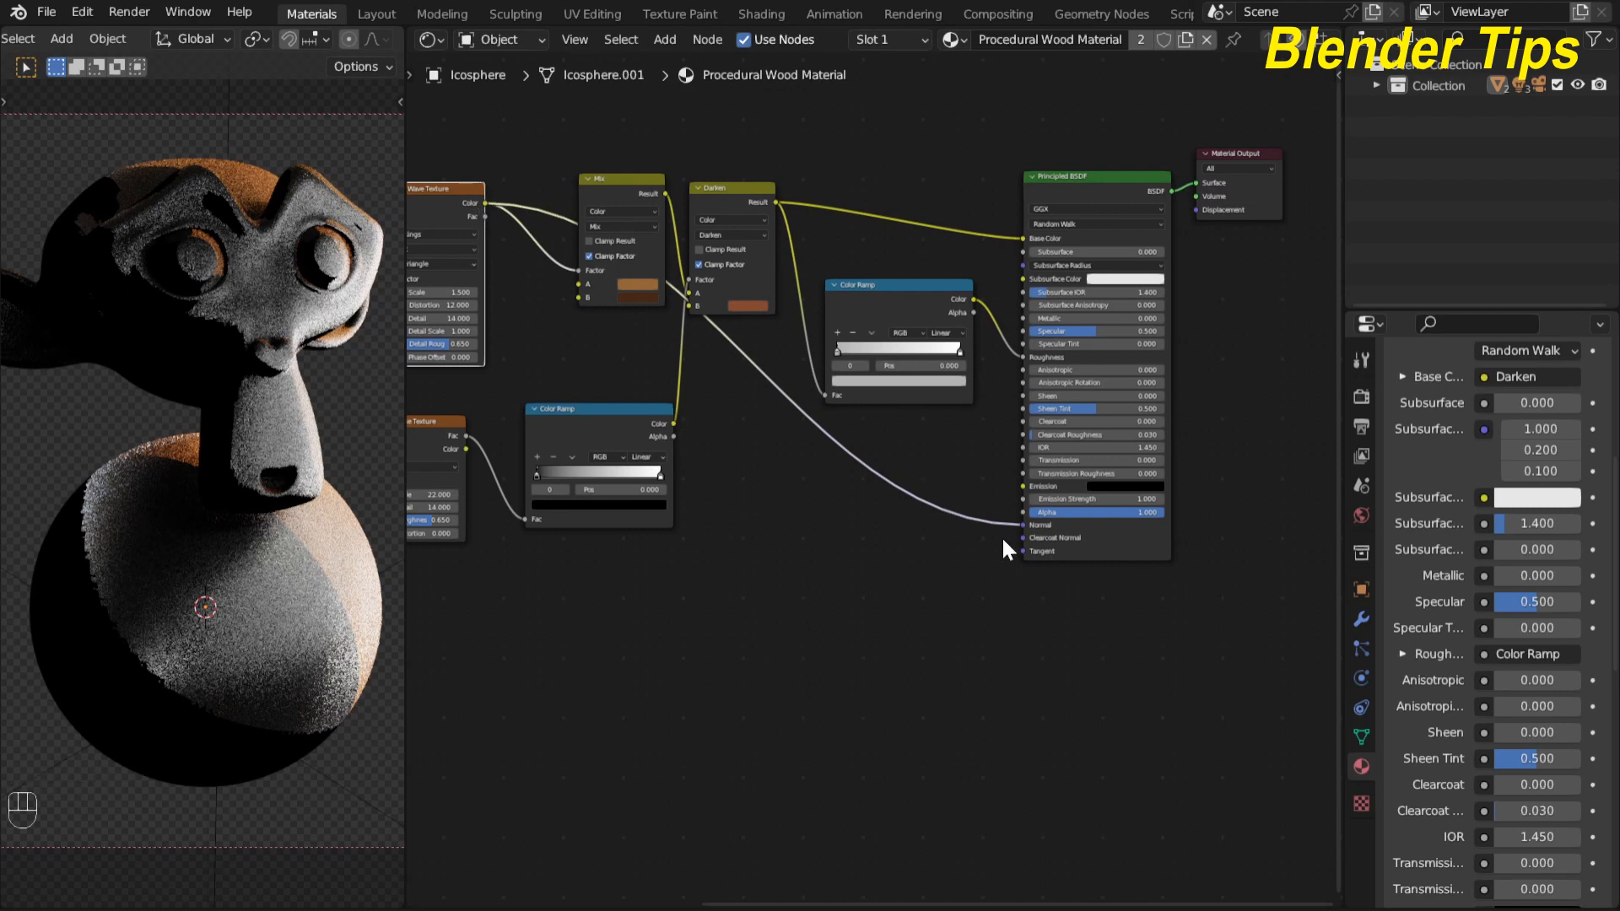
Step: Add a Bump node on the link between the Wave Texture and the Principled BSDF's Normal input
scroll(826, 576, up, 4)
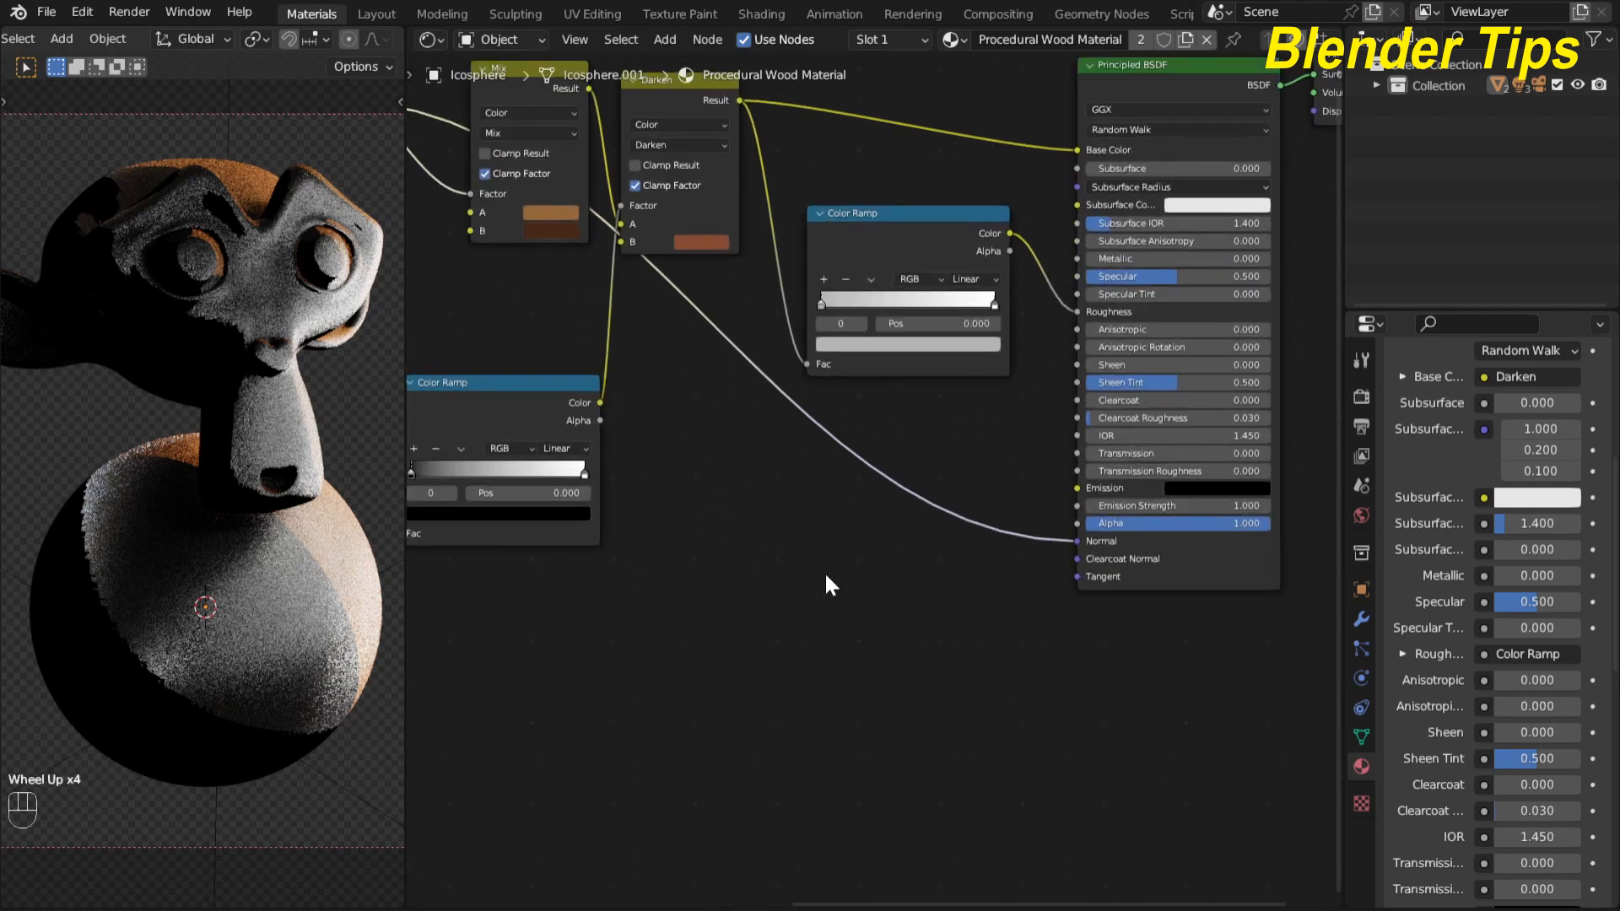
click(826, 577)
key(shift+a)
click(828, 576)
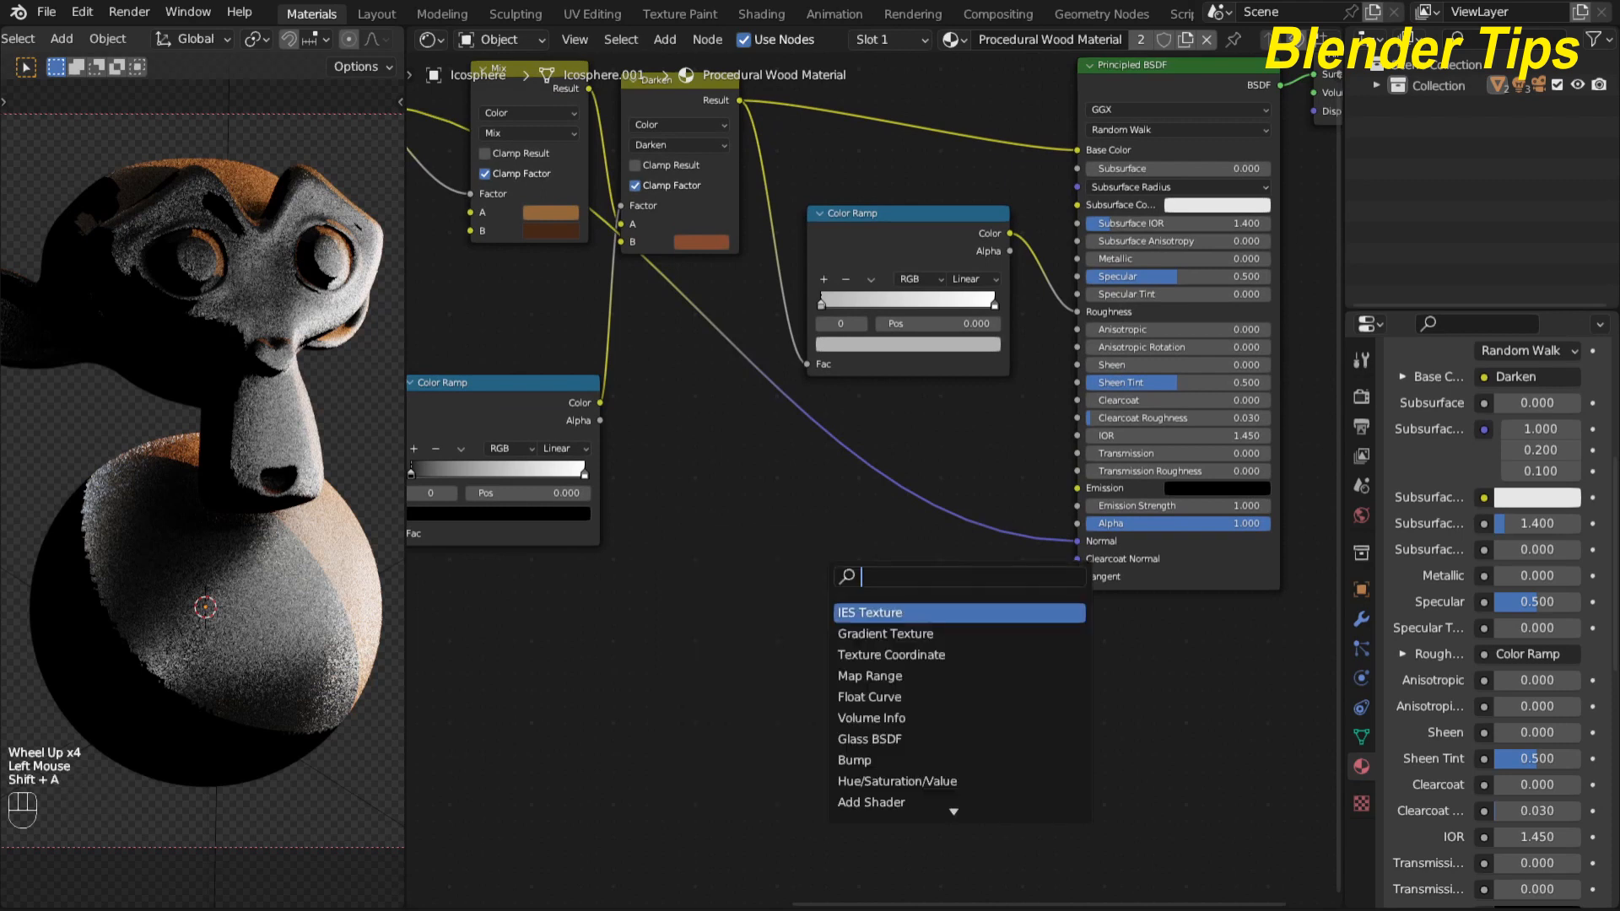
text(bu)
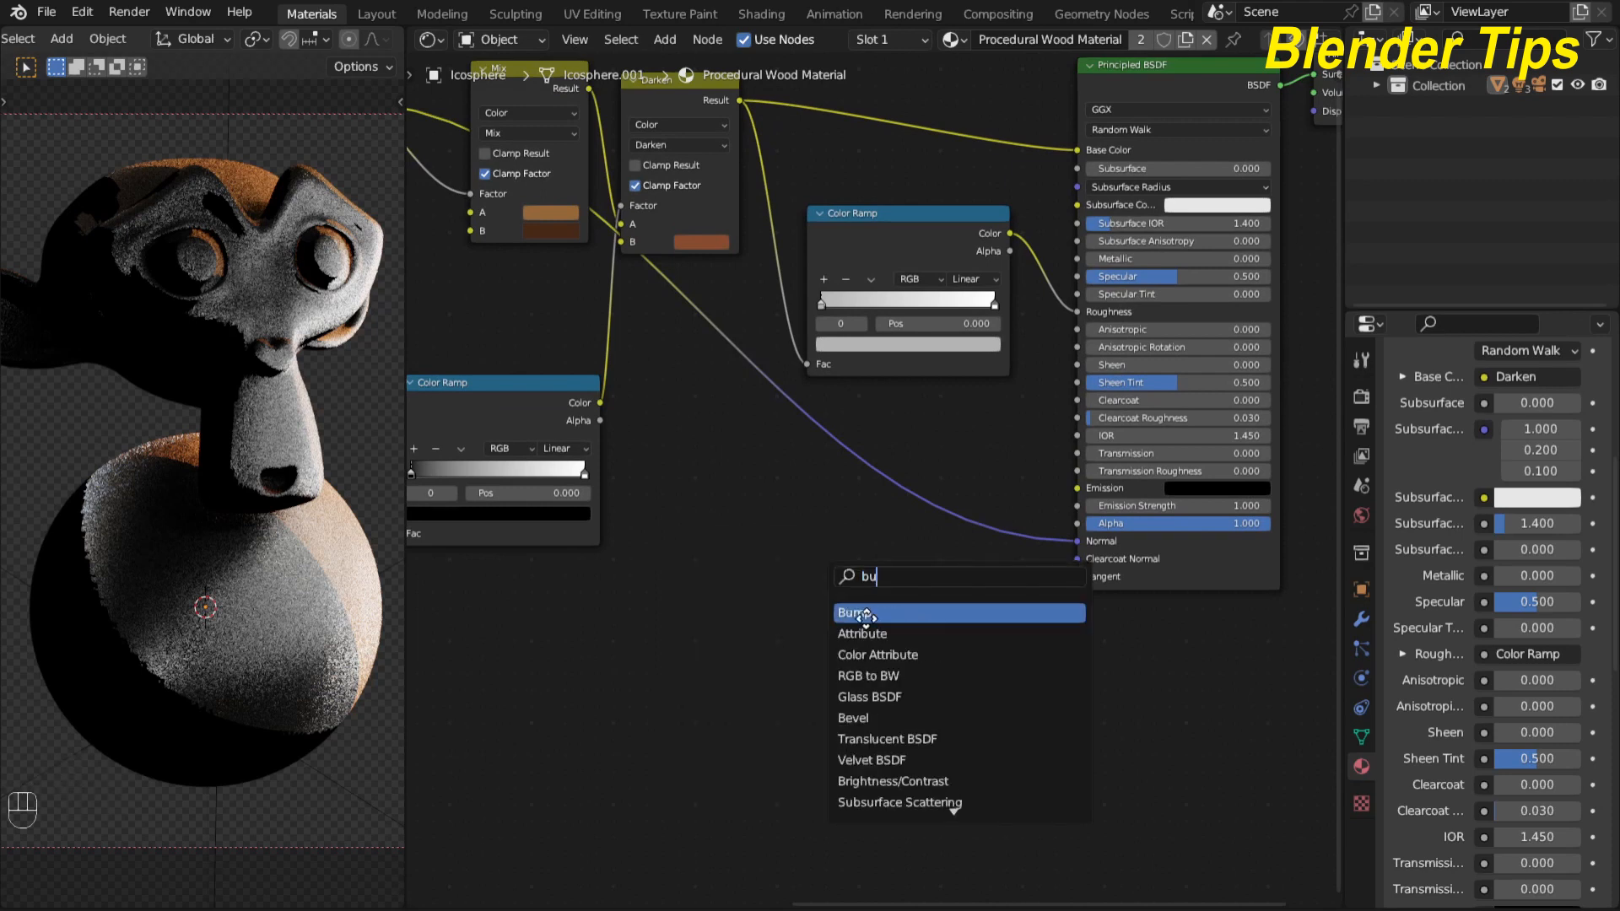
key(Return)
click(947, 569)
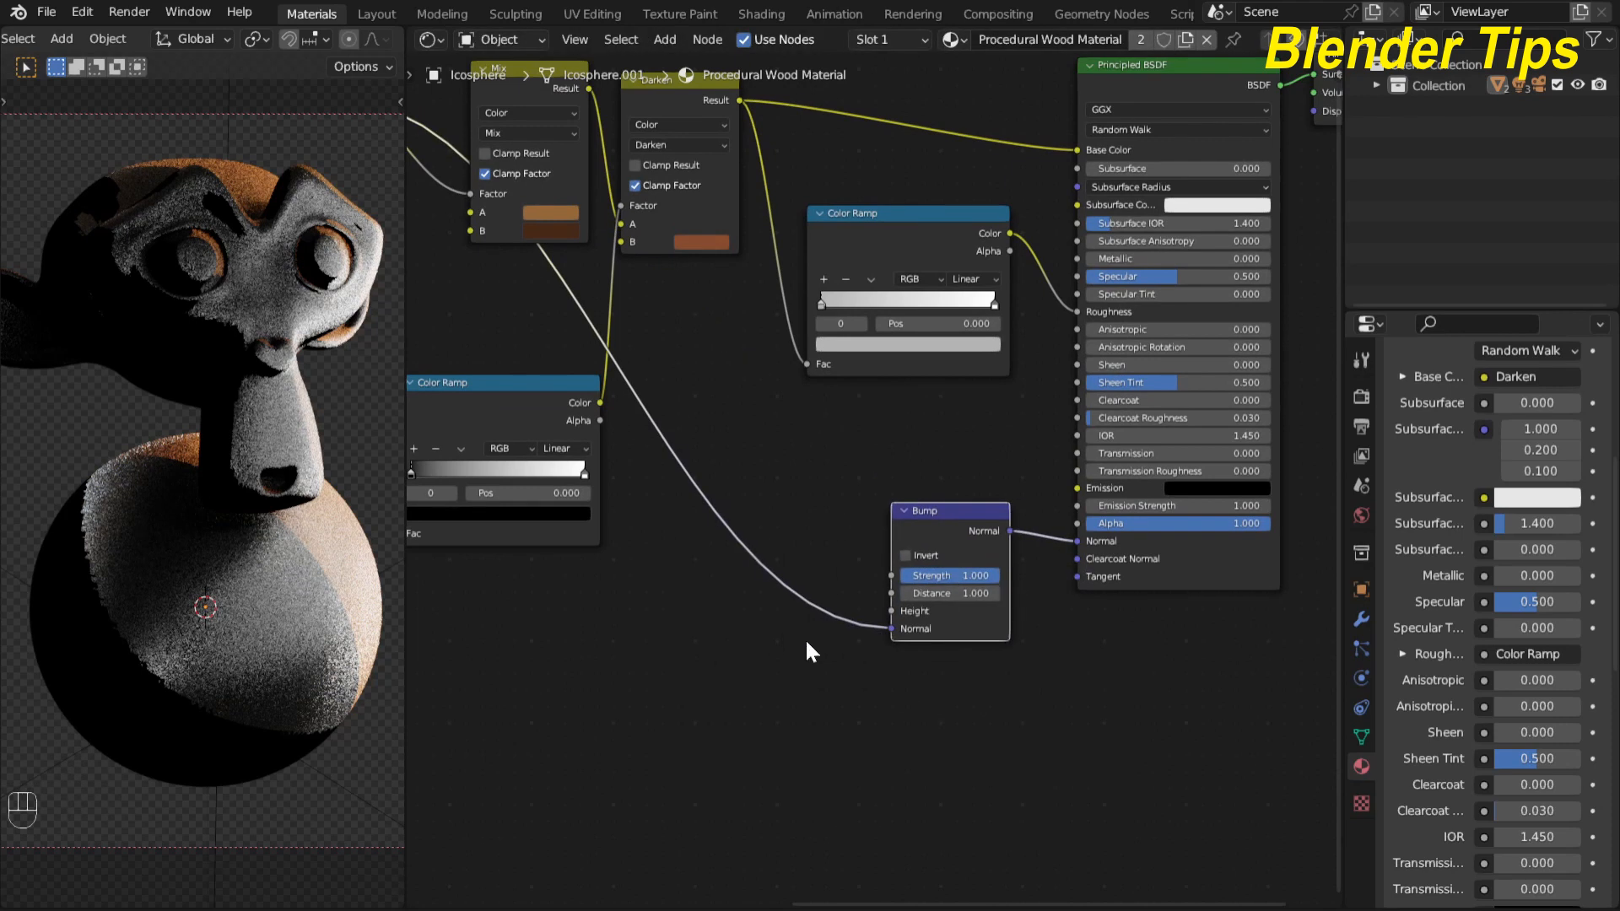
Step: Move the Wave Texture link from the Bump node's Normal input to its Height input and inspect the models up close
scroll(814, 667, up, 2)
mouse_move(899, 665)
mouse_down()
mouse_move(869, 641)
mouse_move(891, 644)
mouse_up()
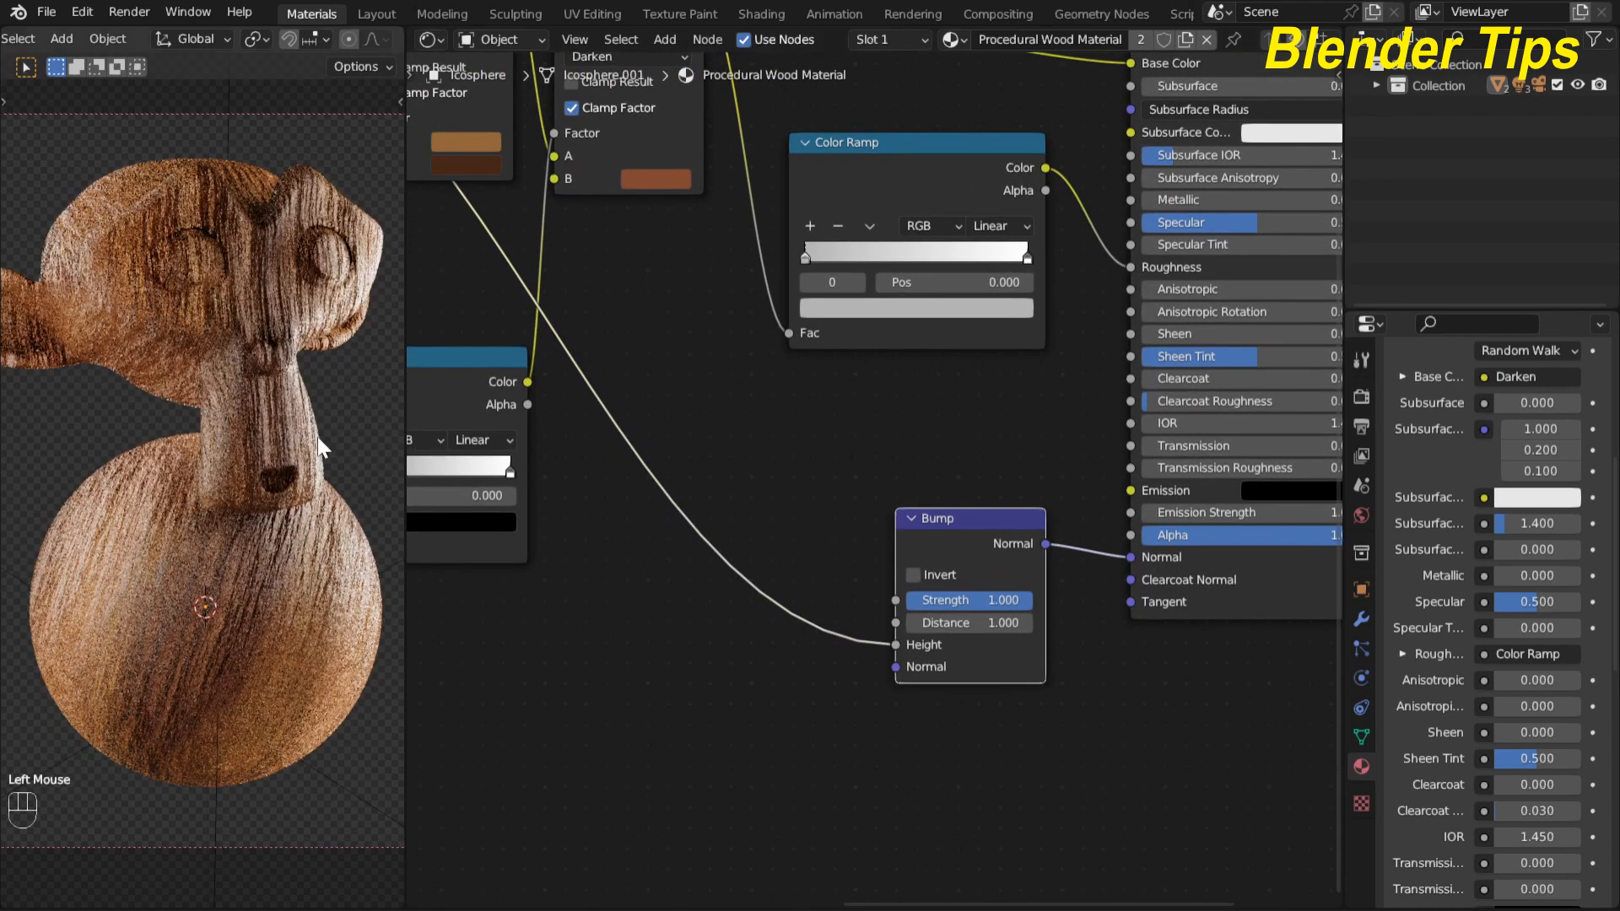
scroll(280, 408, up, 3)
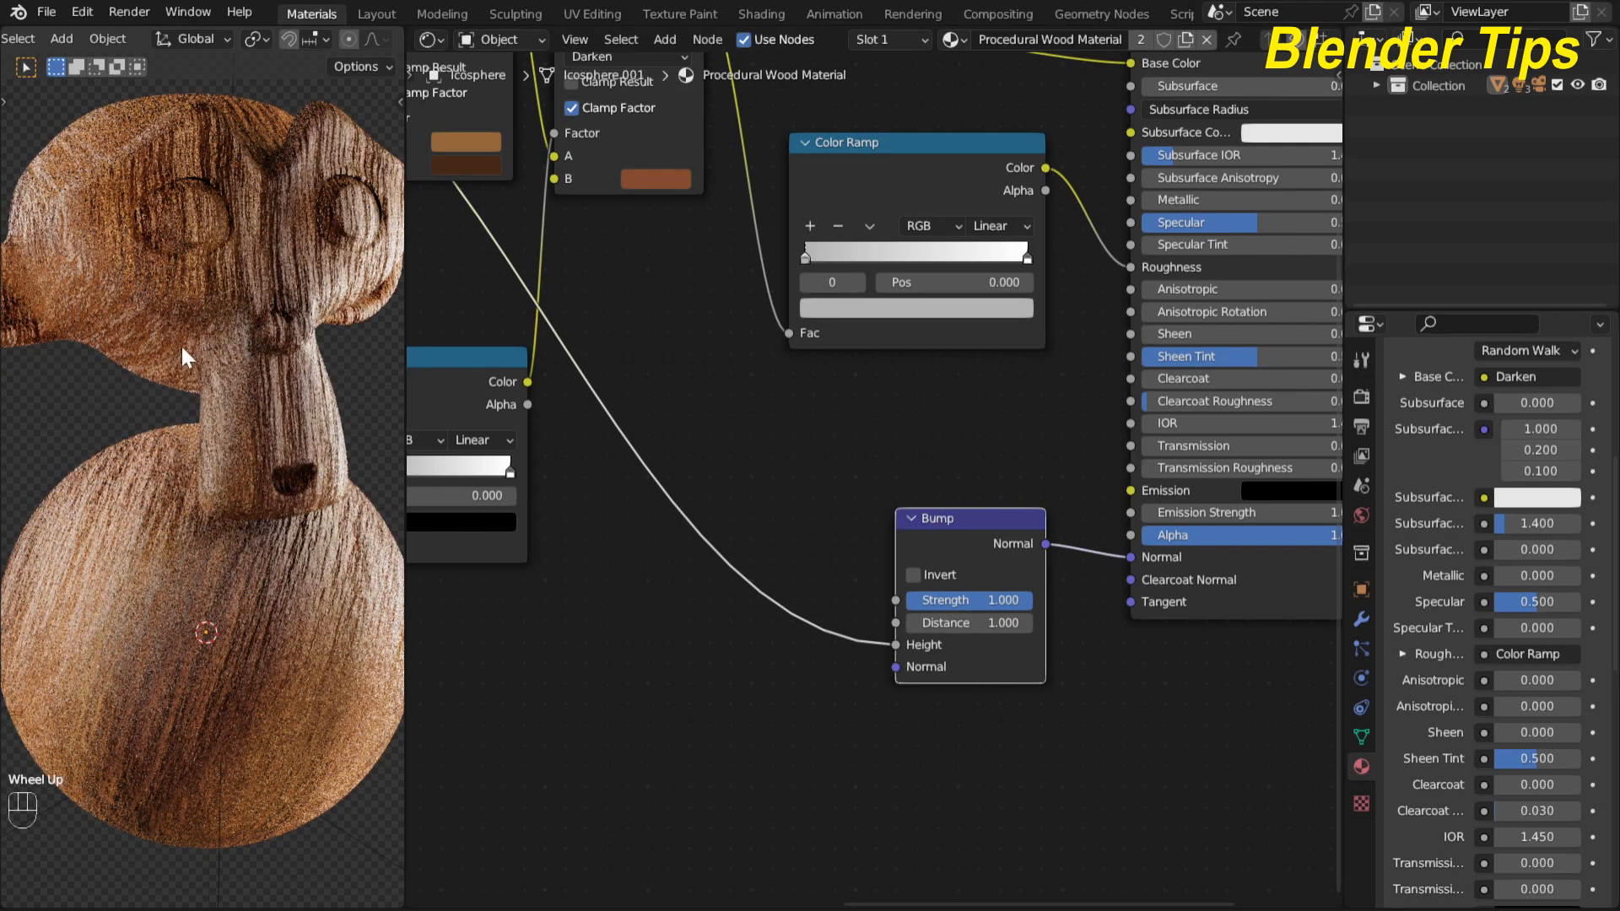
scroll(180, 342, down, 1)
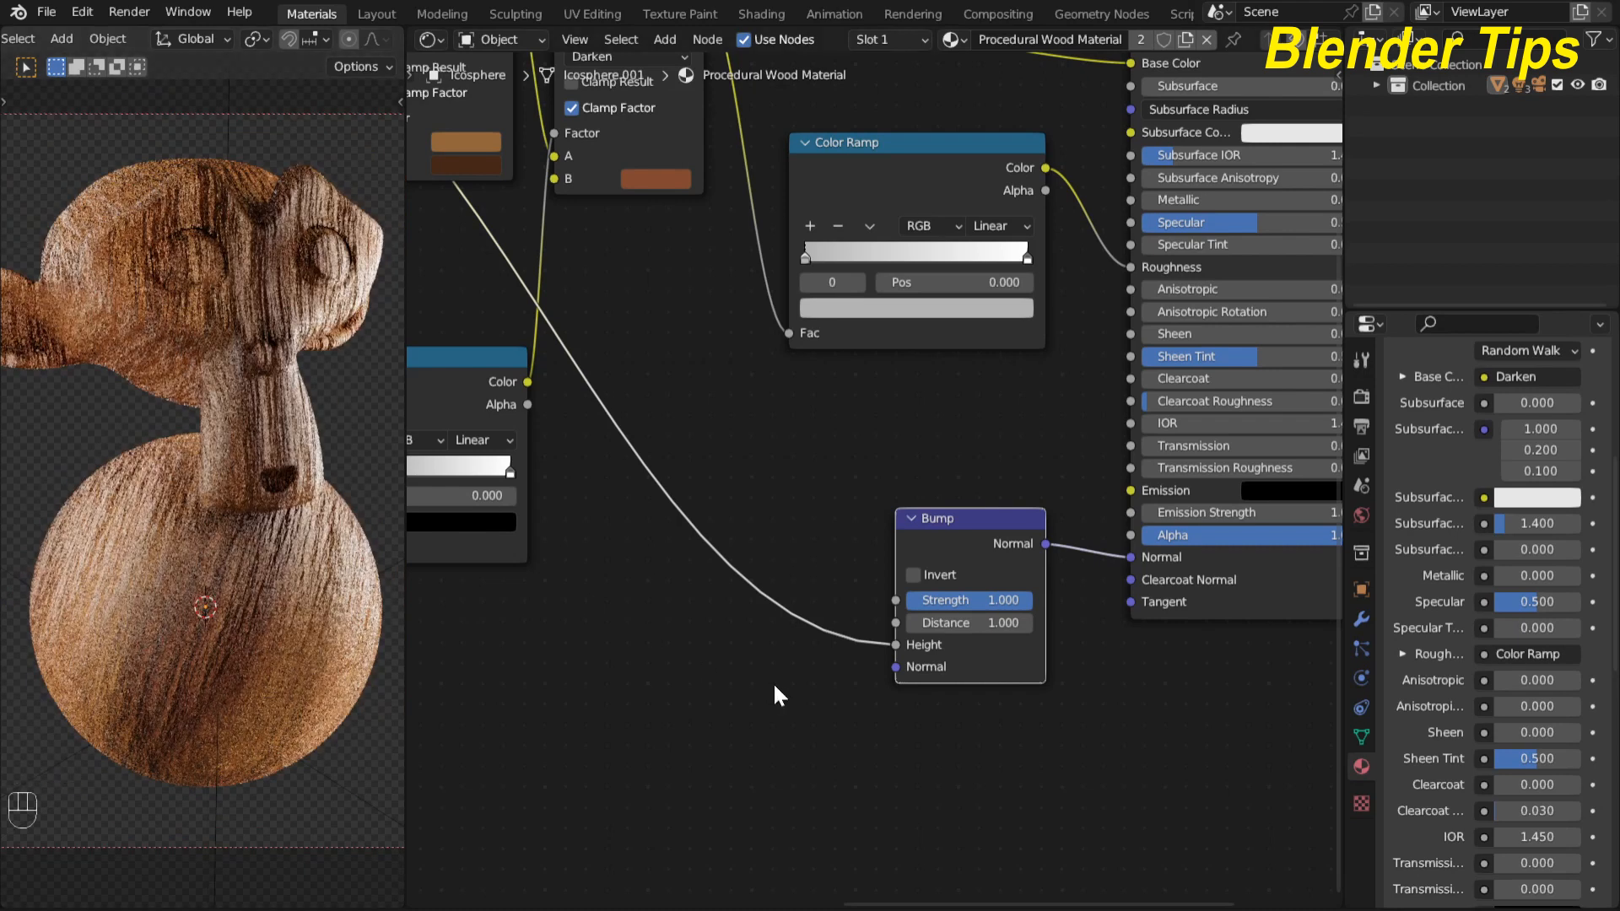
Step: Set the Bump node's Strength to 0.100 and check the grain relief on the models
scroll(777, 694, up, 1)
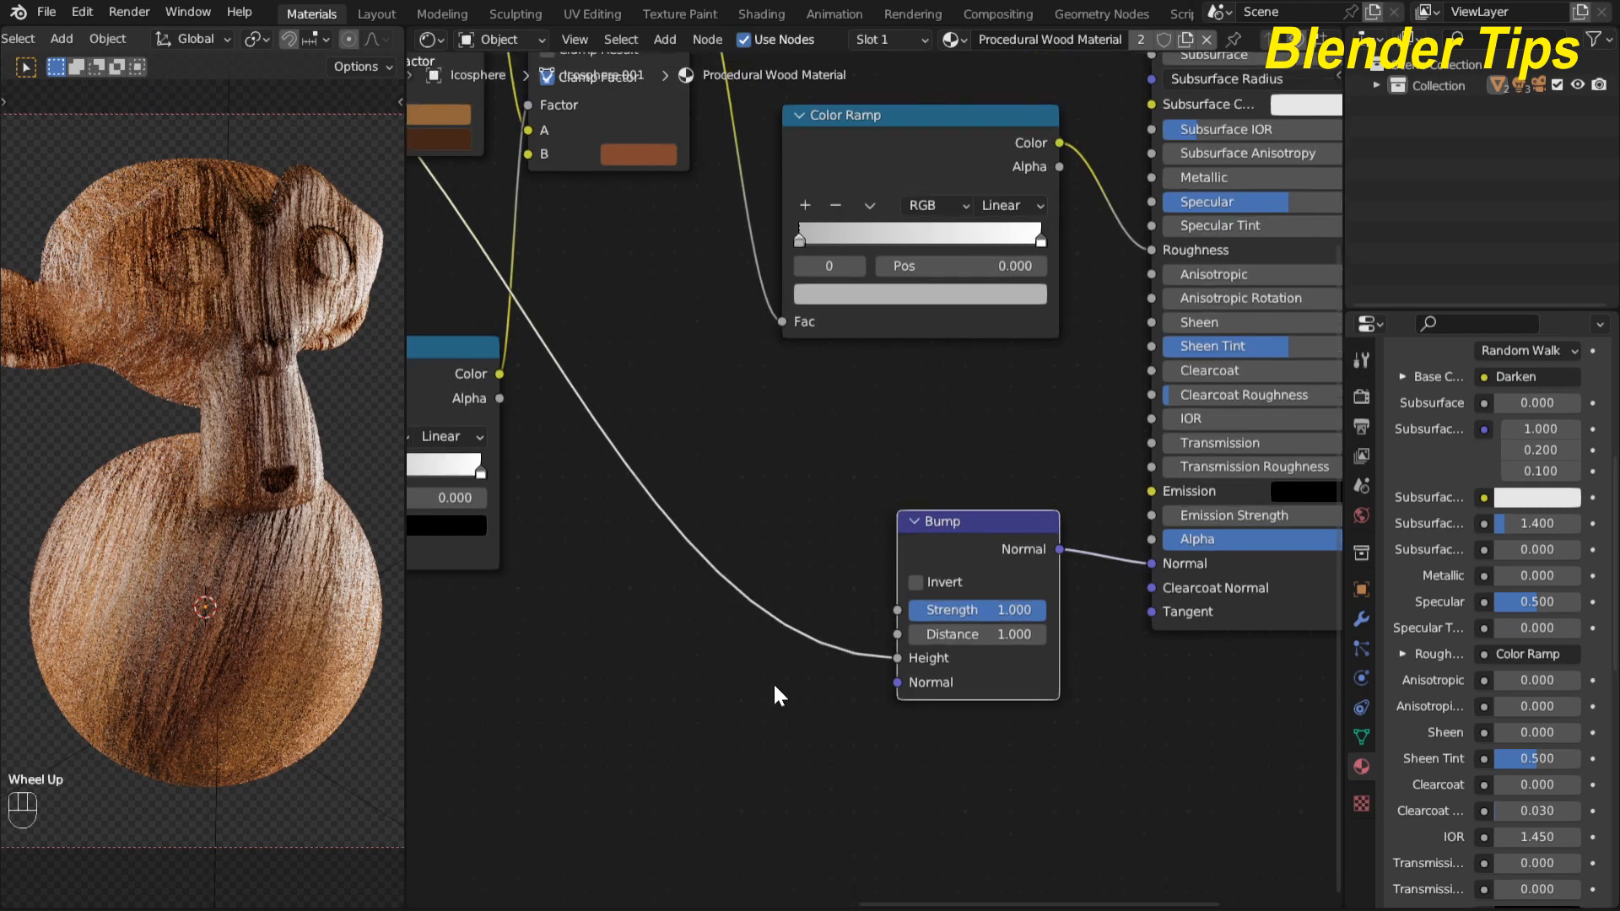
drag(970, 610, 889, 610)
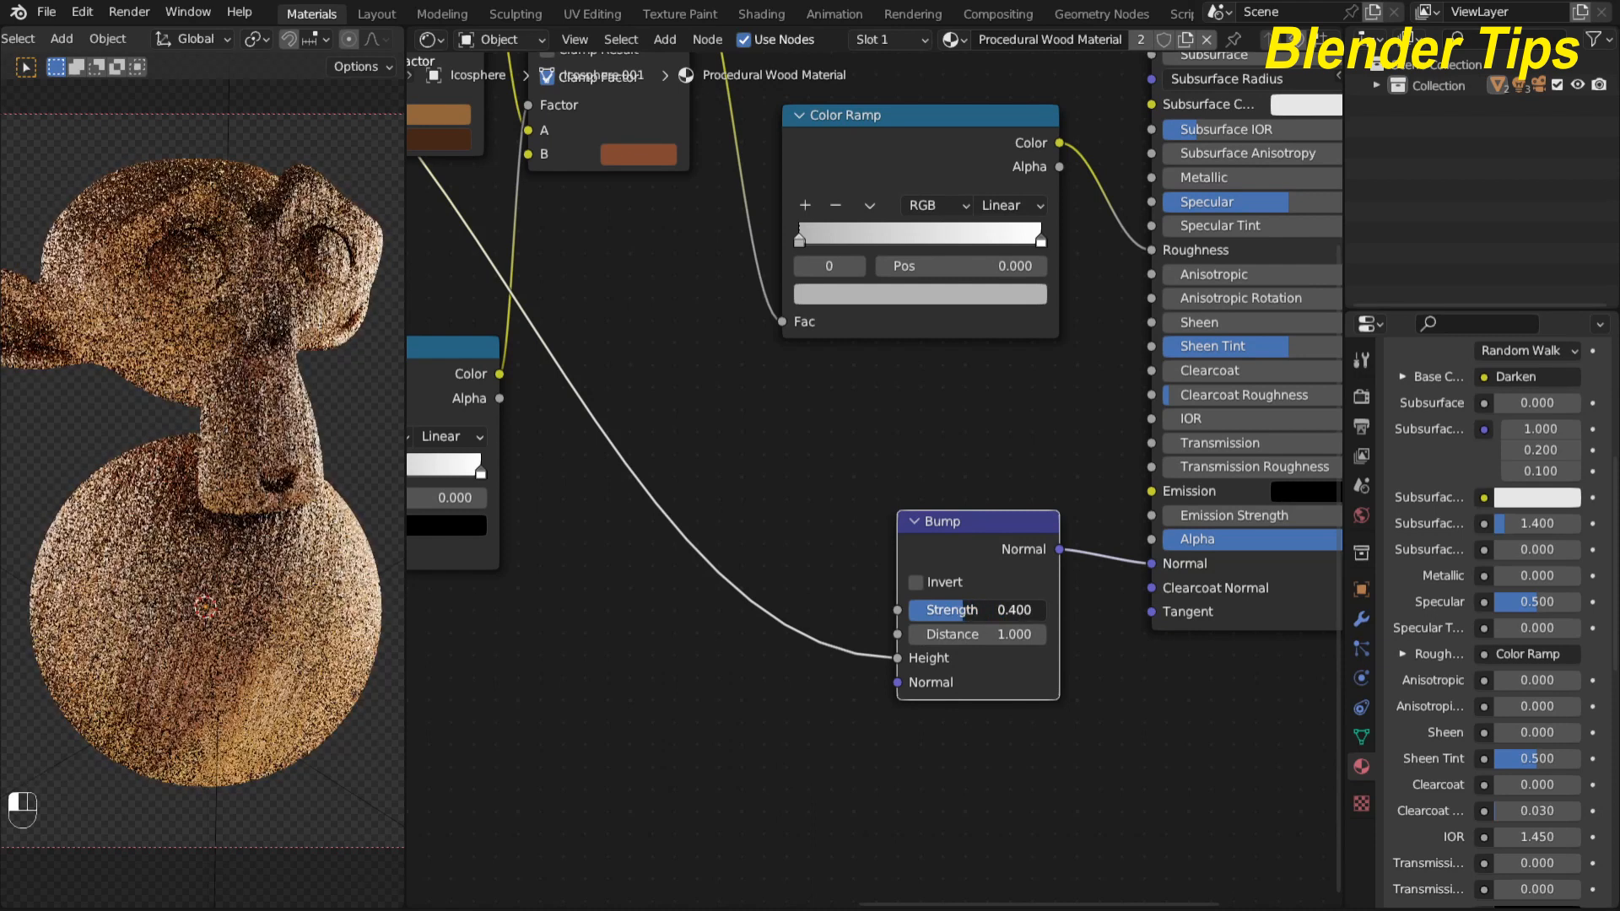
click(954, 610)
text(.100)
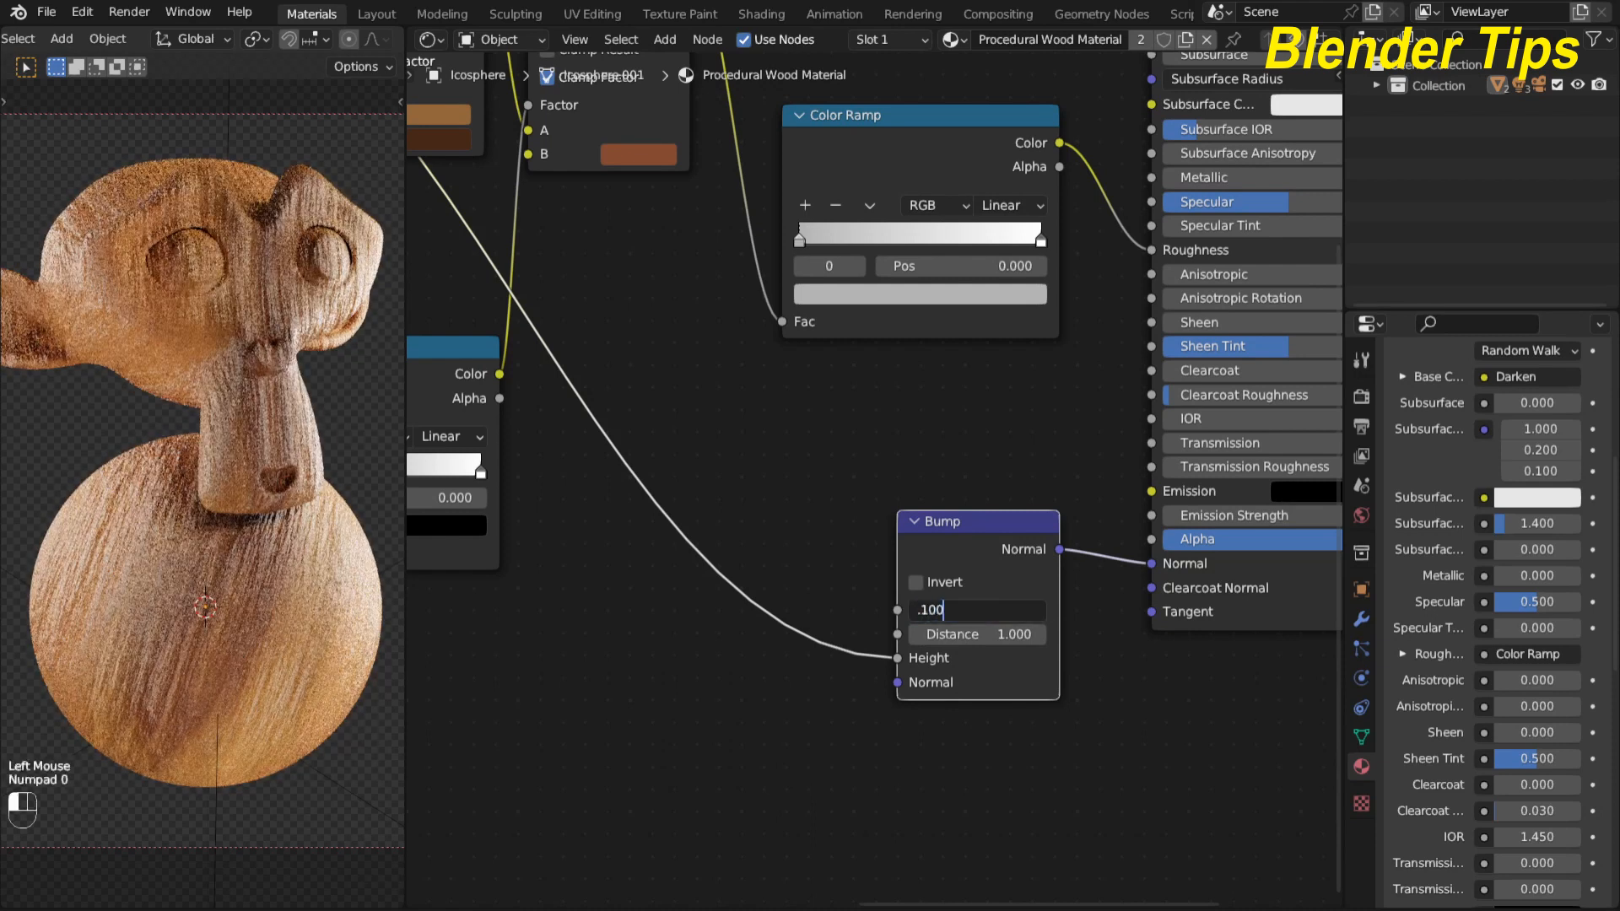
key(Return)
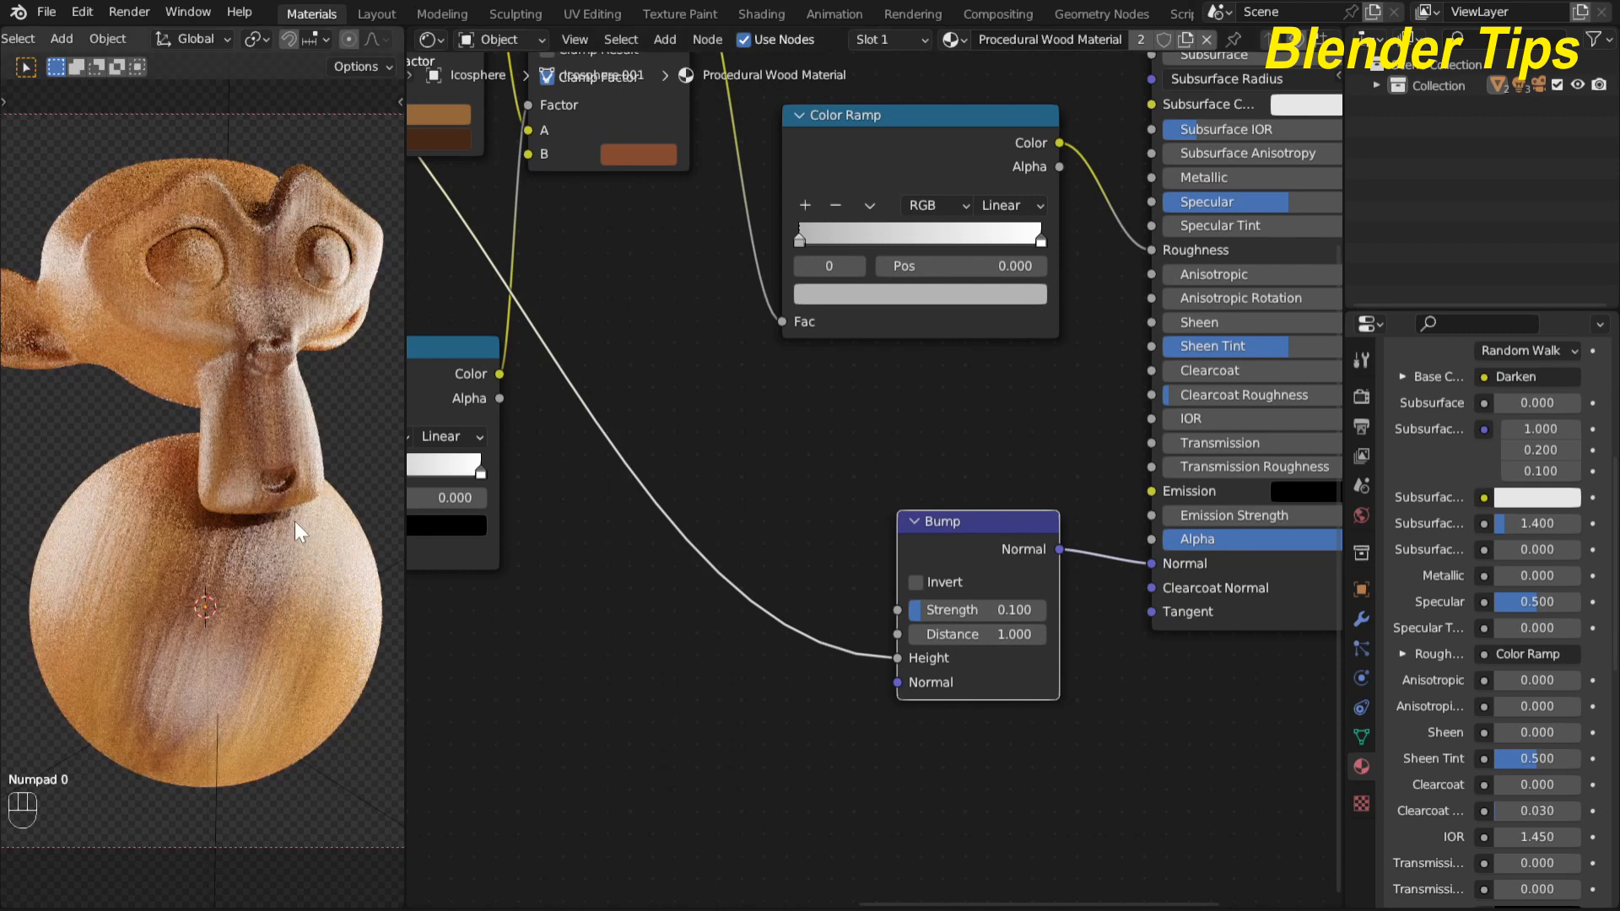
scroll(294, 518, up, 2)
scroll(672, 628, down, 6)
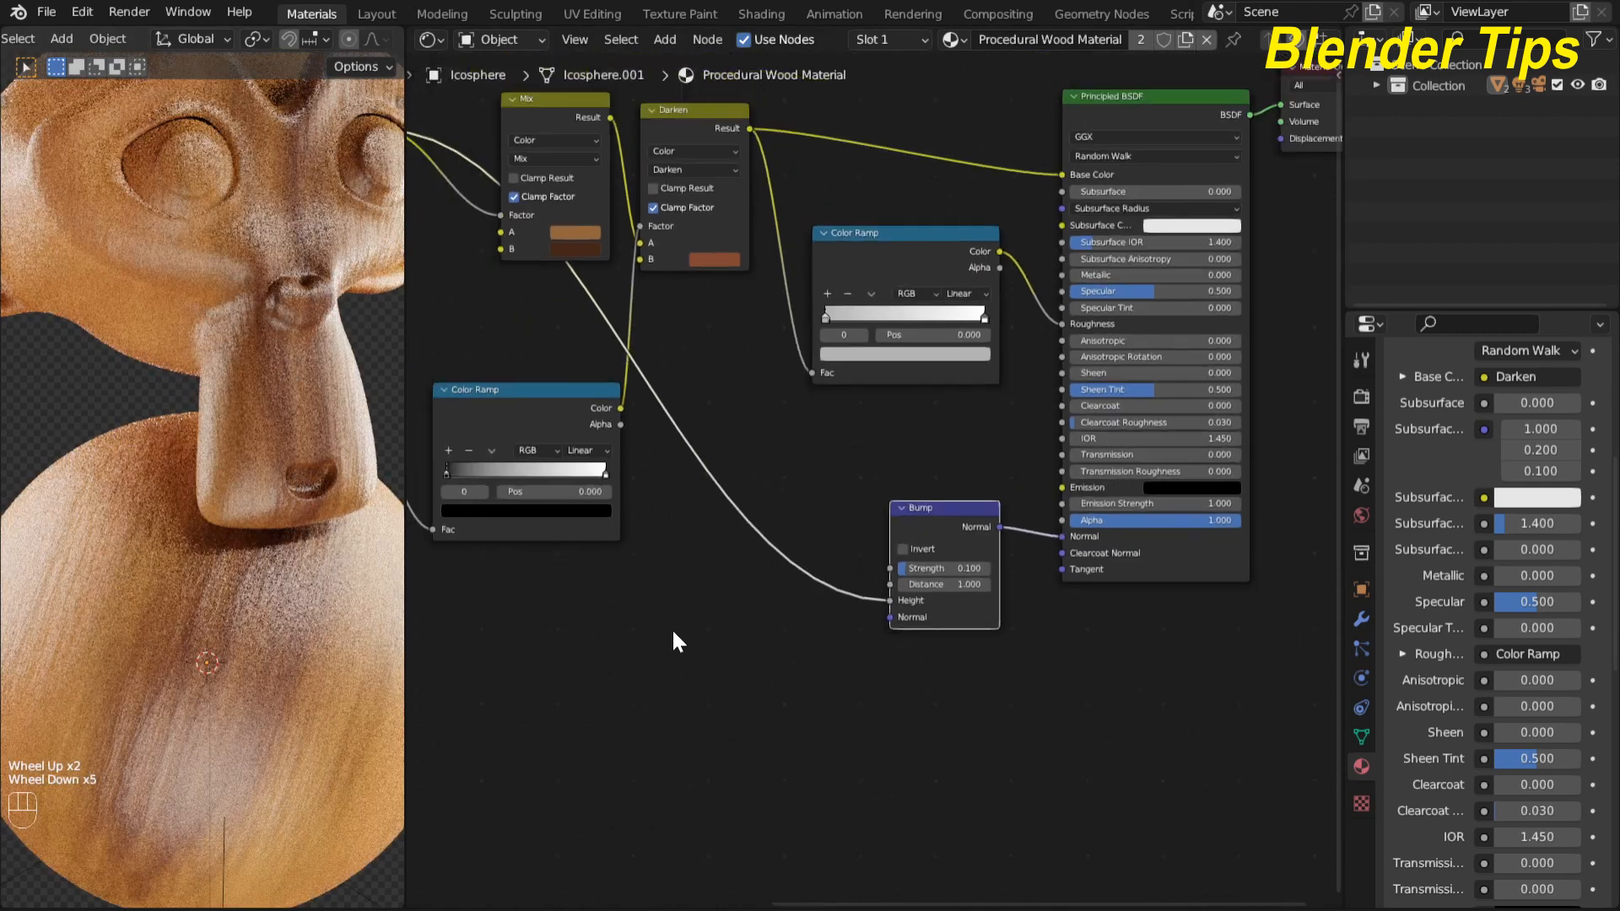
Step: Duplicate the Bump node, insert the copy between the original and the Principled BSDF's Normal input, and move the original lower
middle_drag(672, 628, 711, 656)
scroll(717, 621, down, 1)
scroll(717, 623, down, 2)
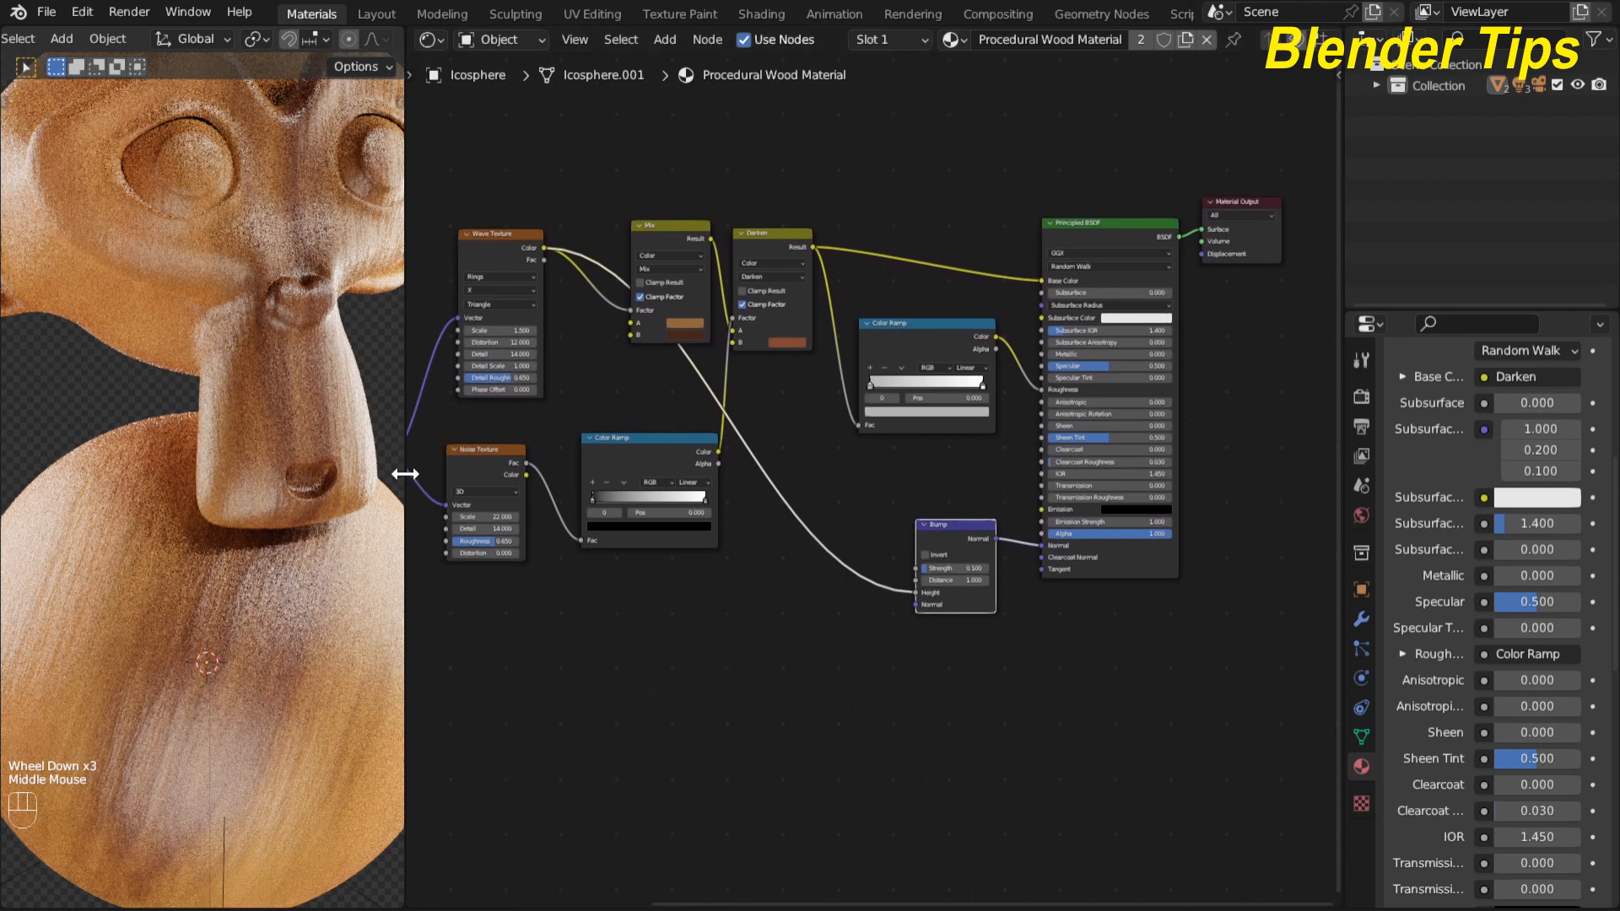
scroll(608, 588, up, 1)
scroll(540, 588, down, 2)
middle_drag(540, 587, 586, 594)
scroll(746, 605, up, 1)
middle_drag(747, 605, 670, 656)
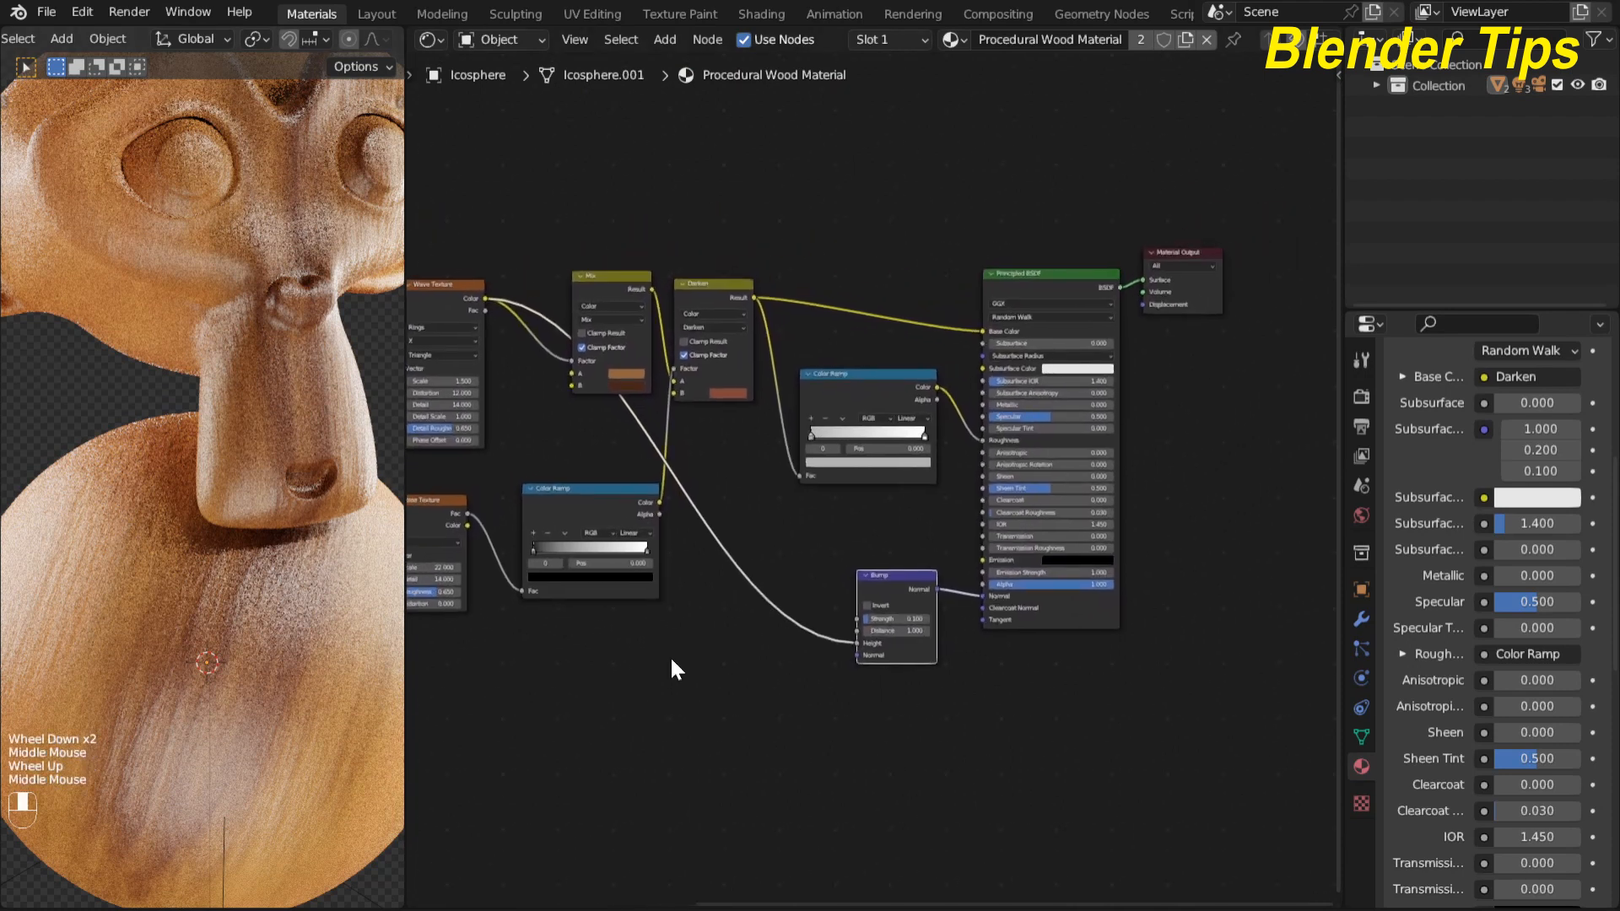
click(885, 579)
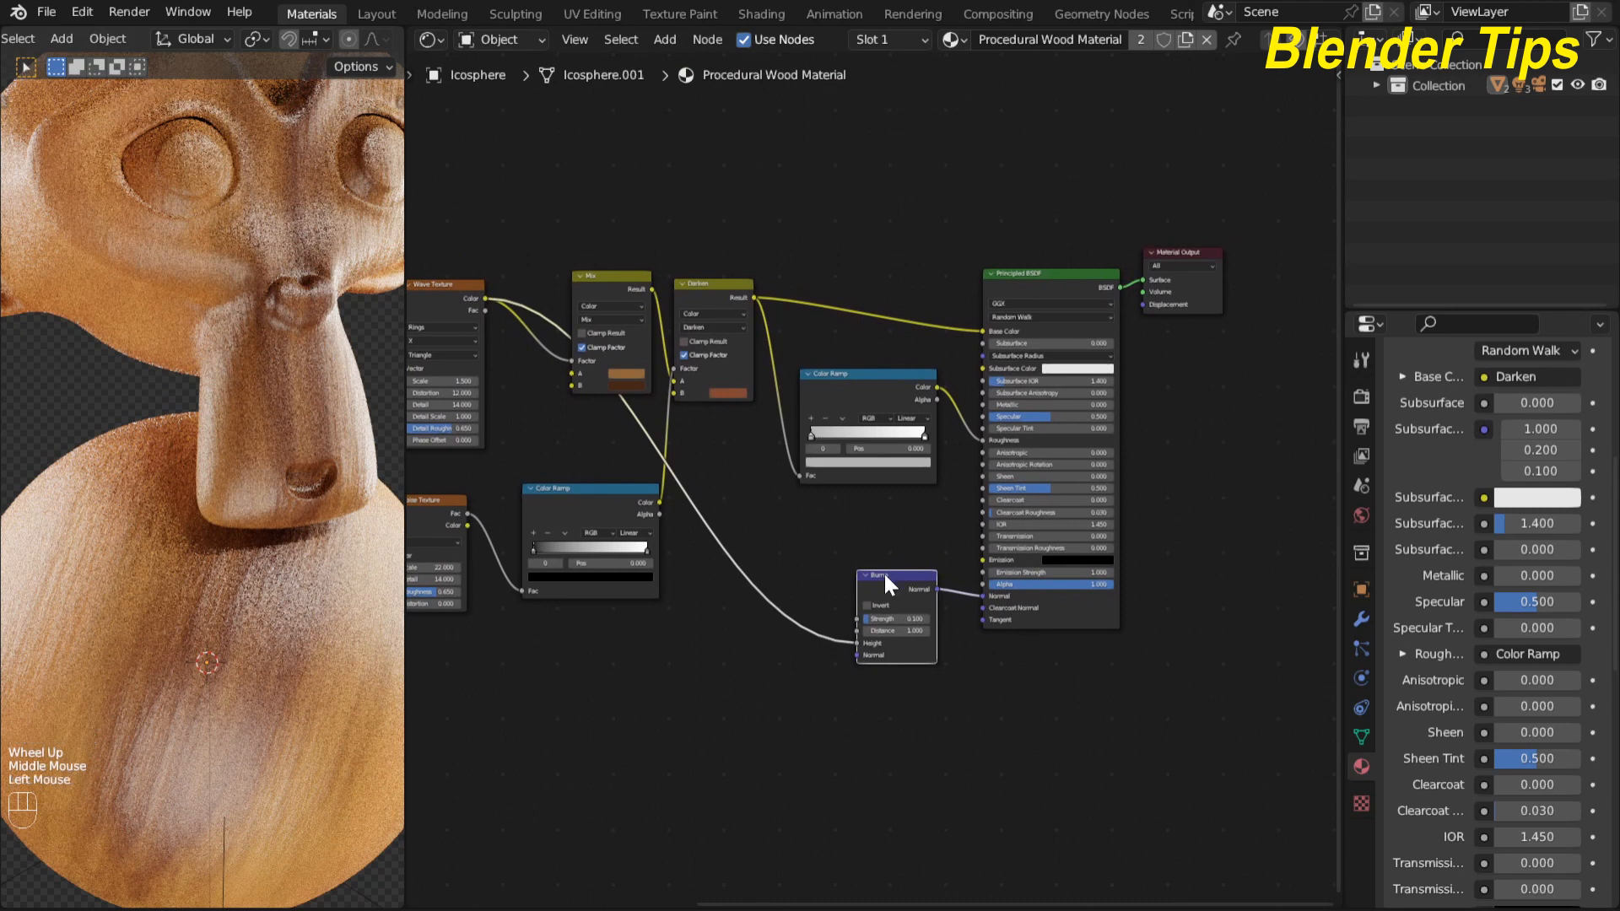
key(shift+d)
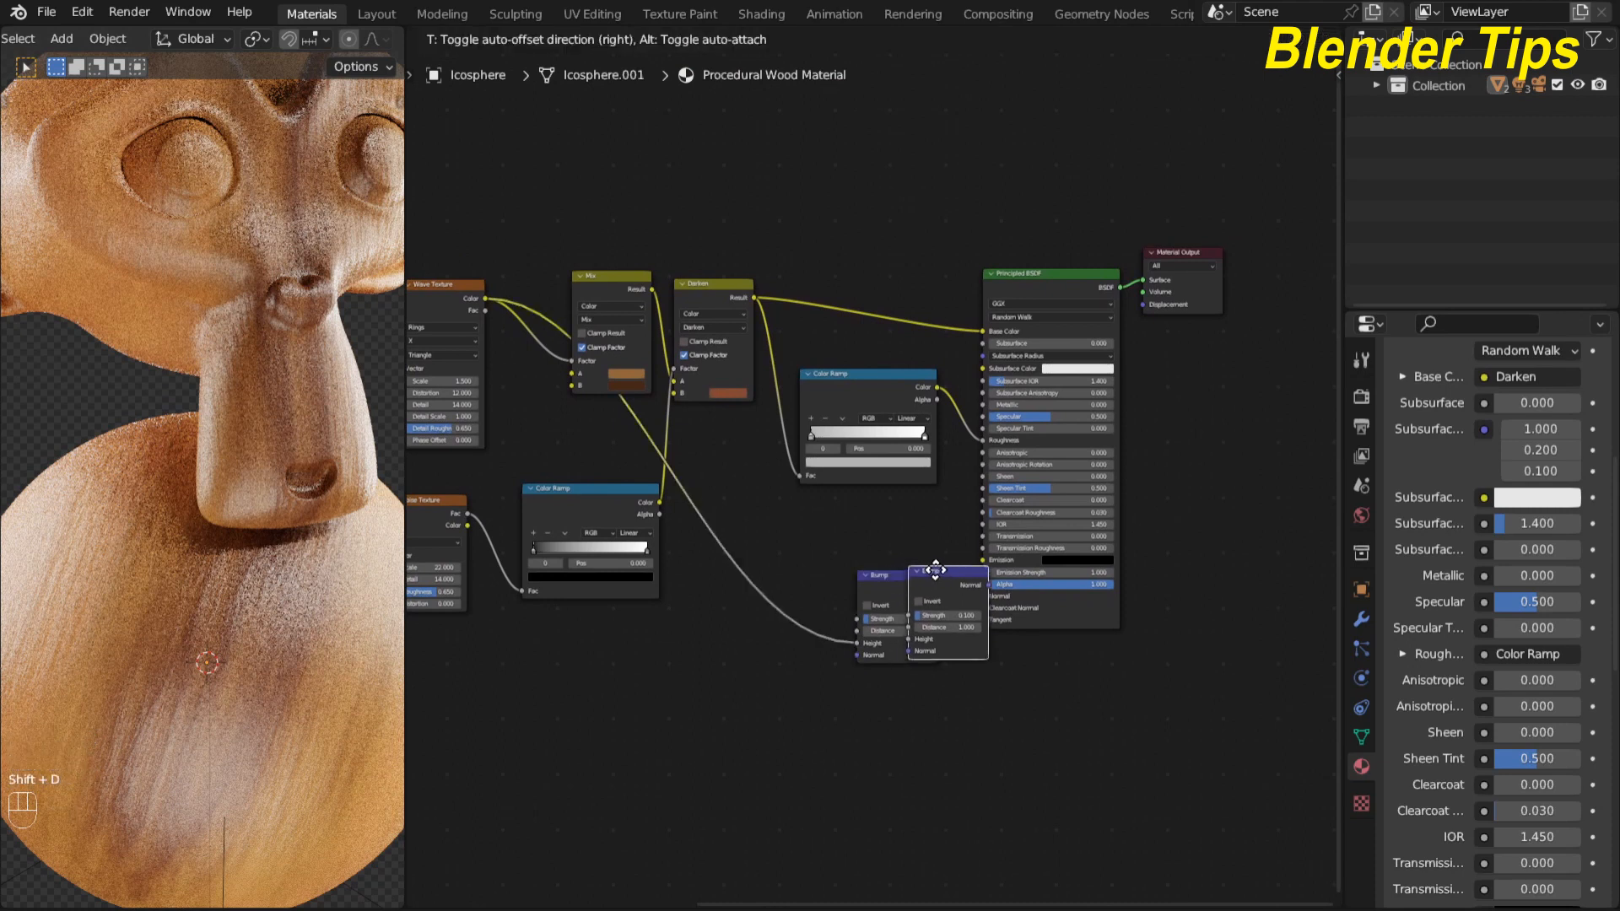
click(935, 567)
drag(894, 570, 880, 639)
middle_drag(651, 732, 768, 699)
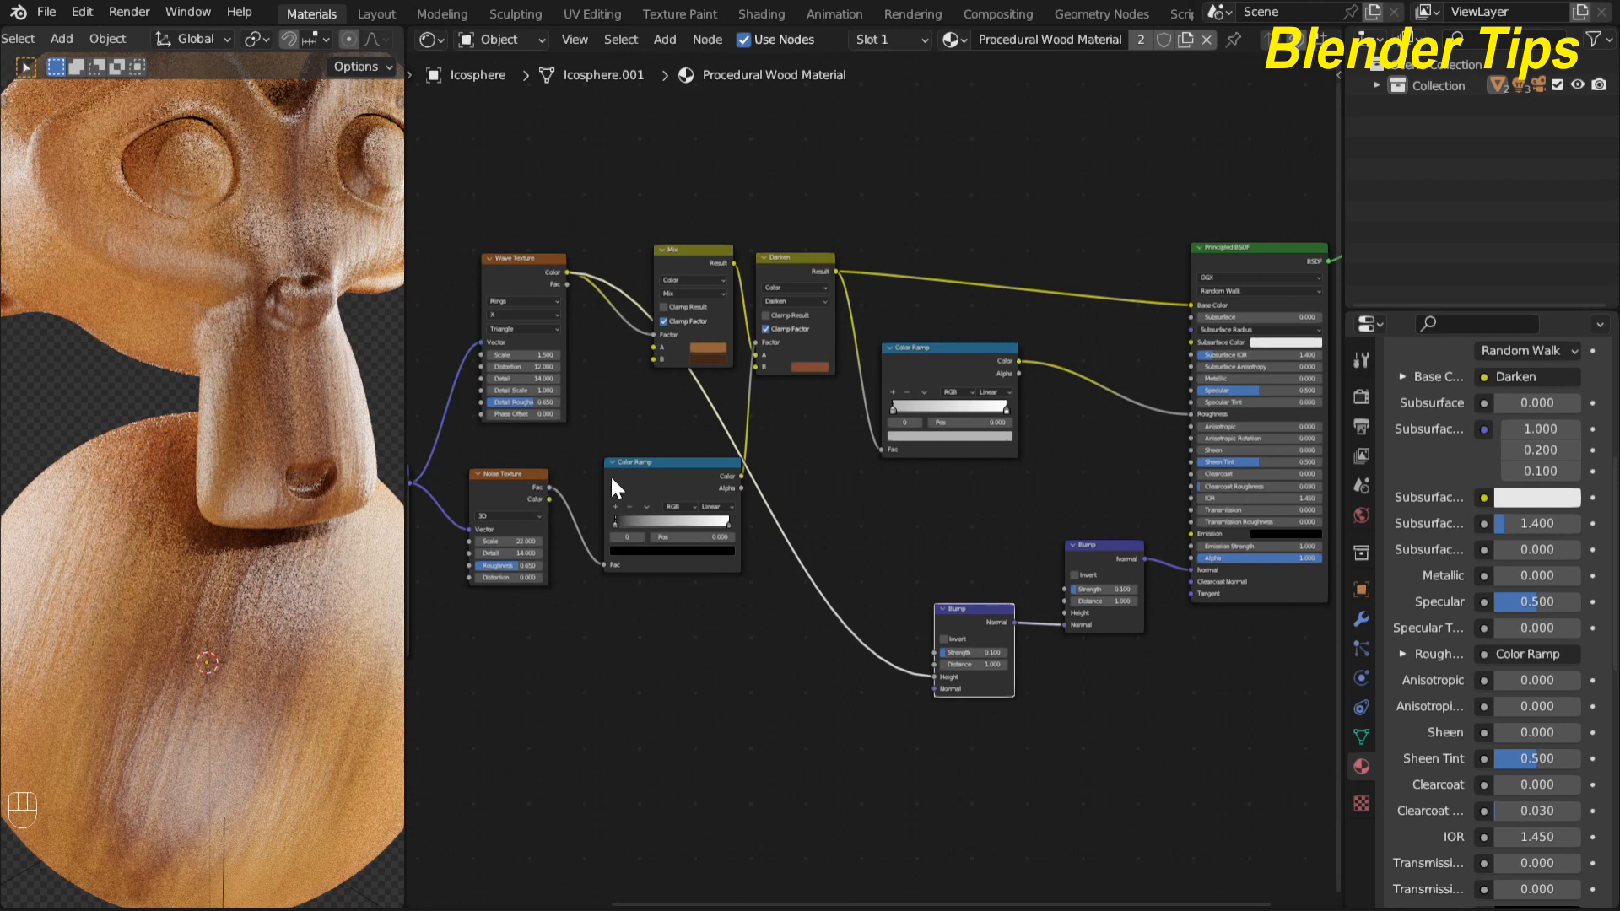
Step: Connect the Noise Texture's Fac output to the Height input of the duplicated Bump node
drag(548, 487, 1060, 614)
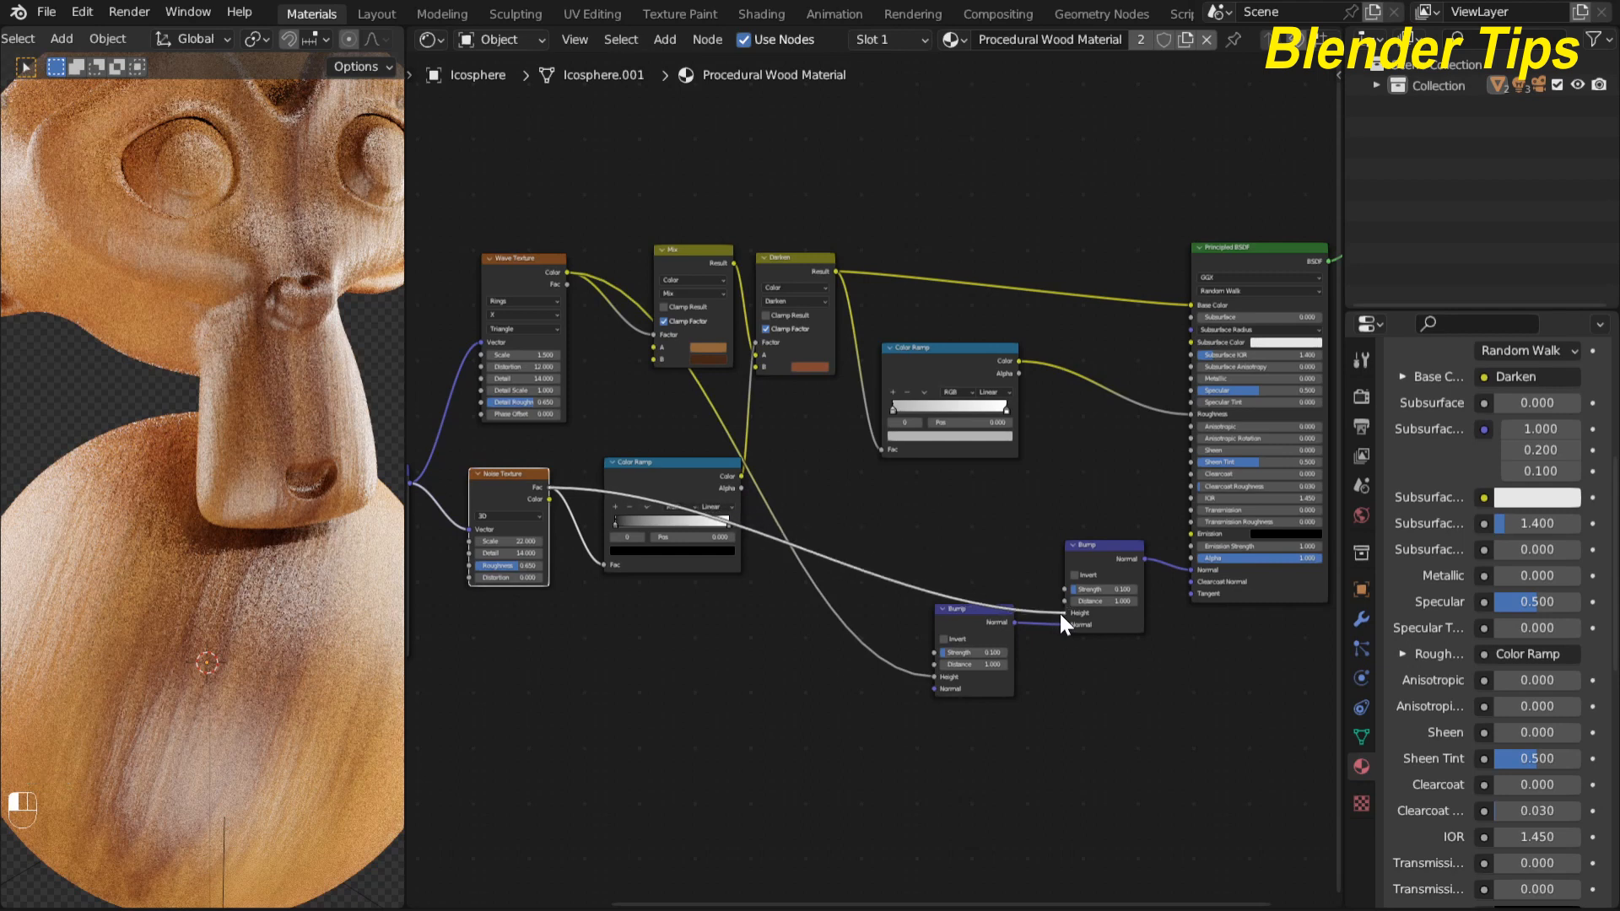
scroll(1167, 681, up, 2)
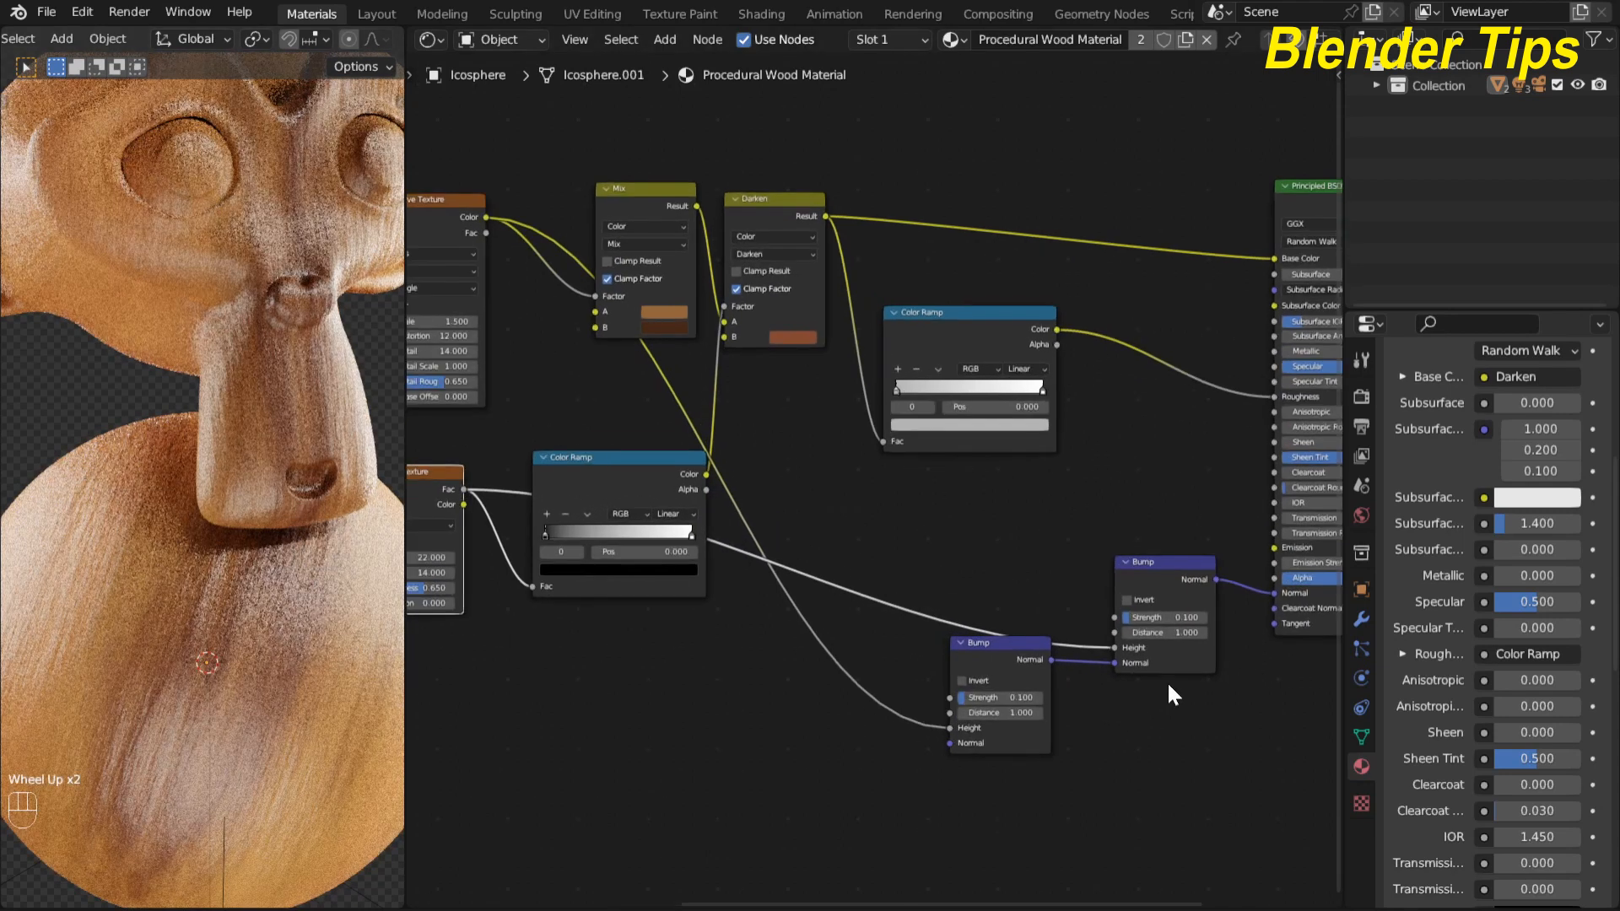
Step: Set the Strength of the Bump node fed by the Noise Texture to 0.150
middle_drag(1167, 681, 873, 656)
scroll(882, 624, up, 2)
drag(895, 609, 928, 609)
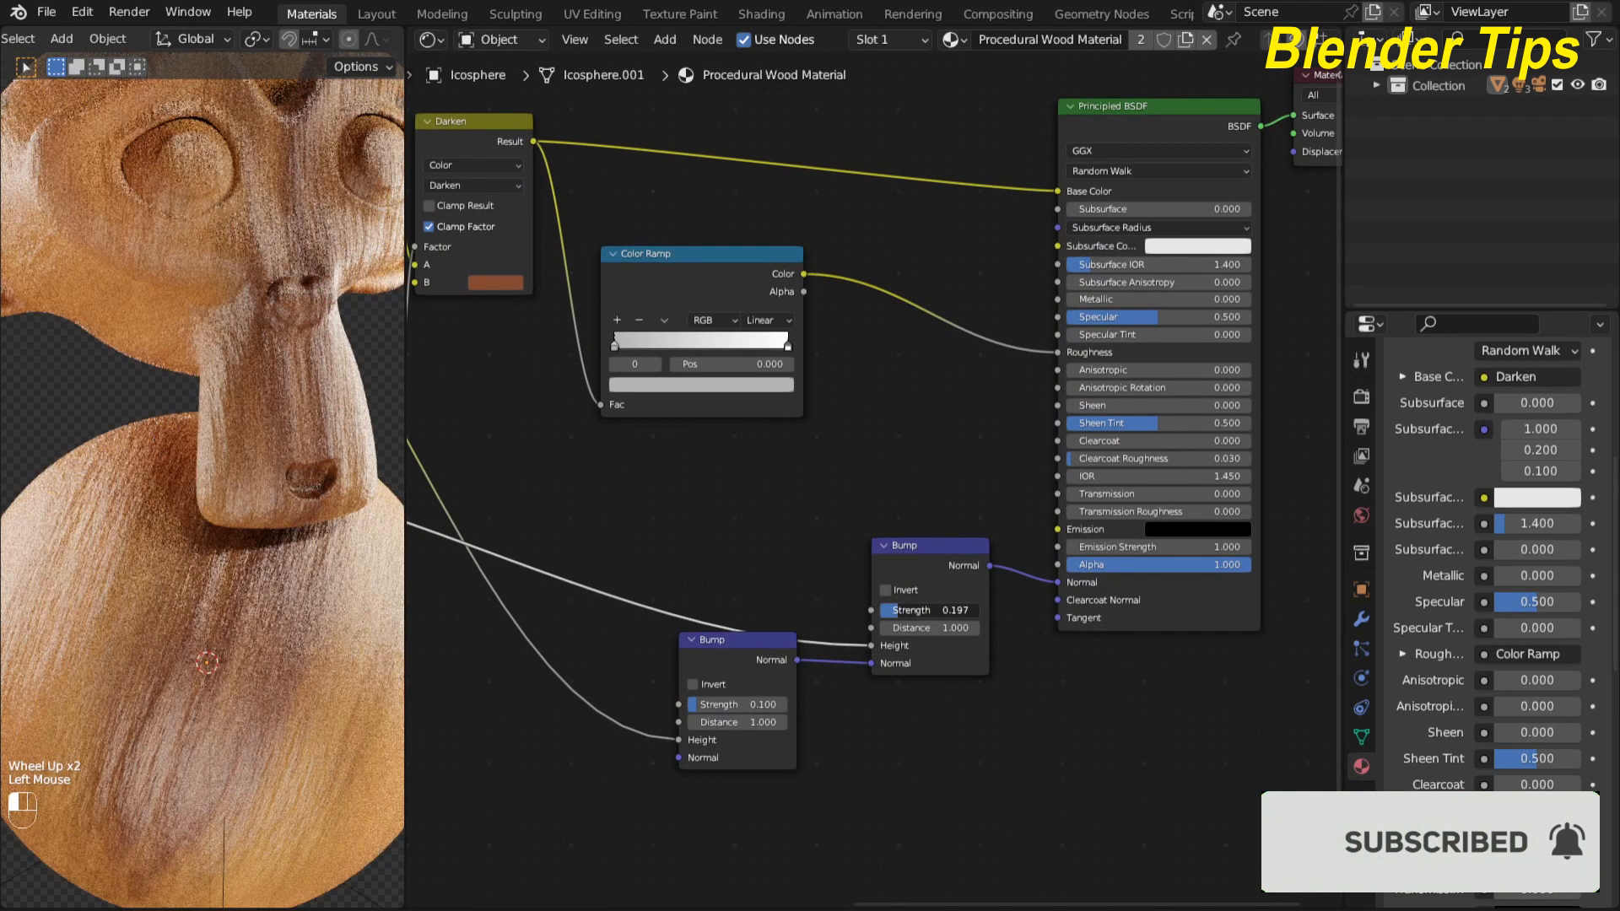
click(910, 614)
text(.150)
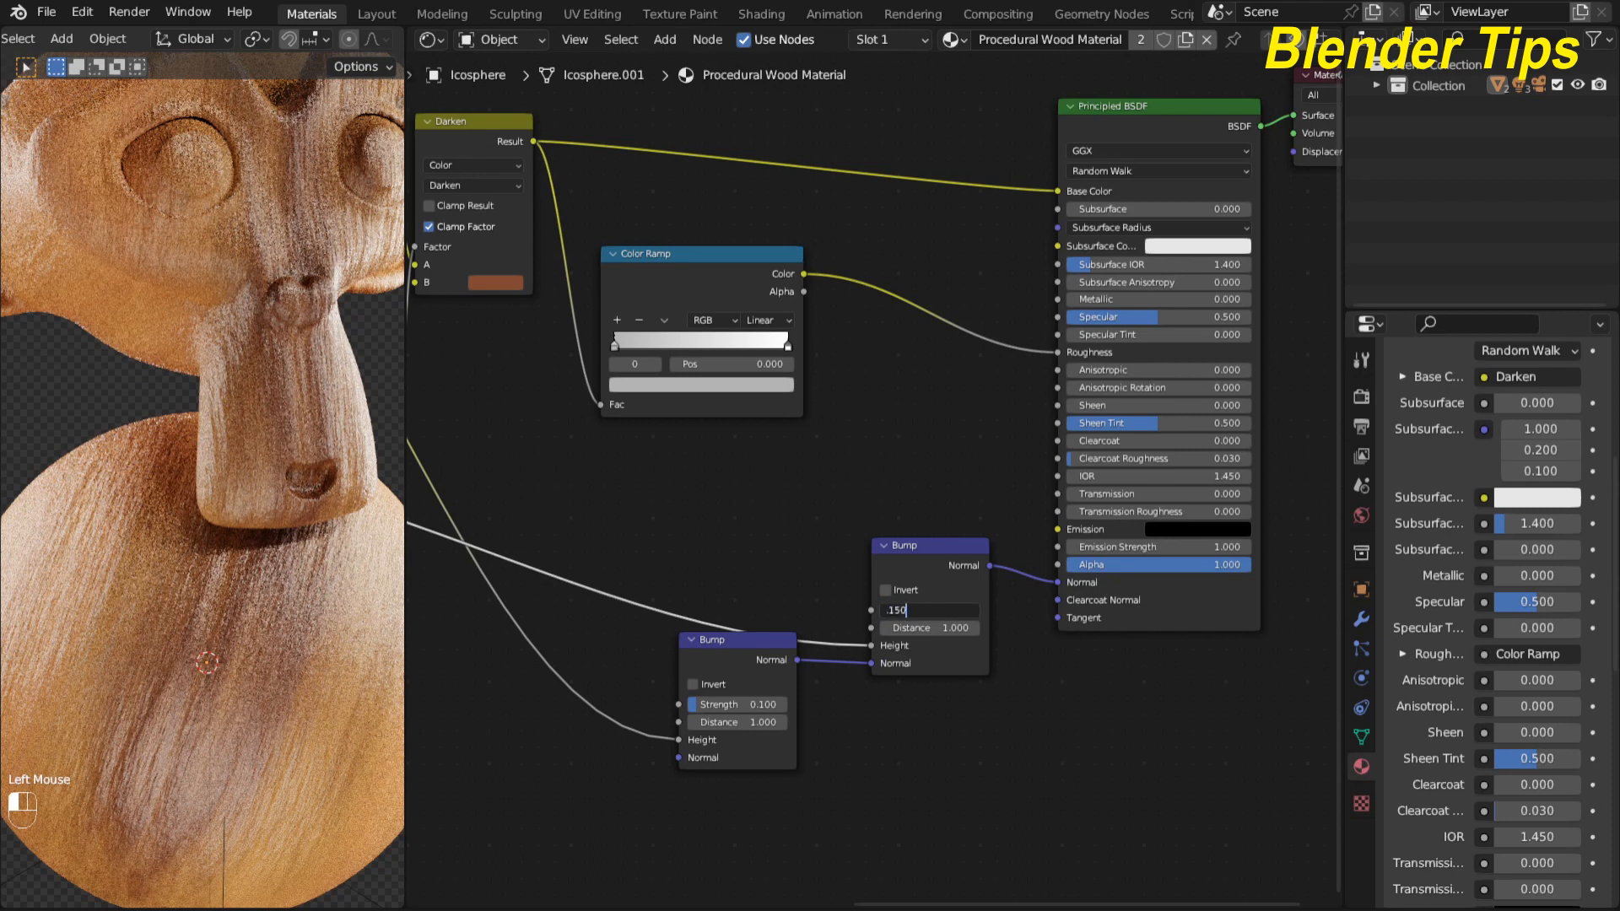
key(Return)
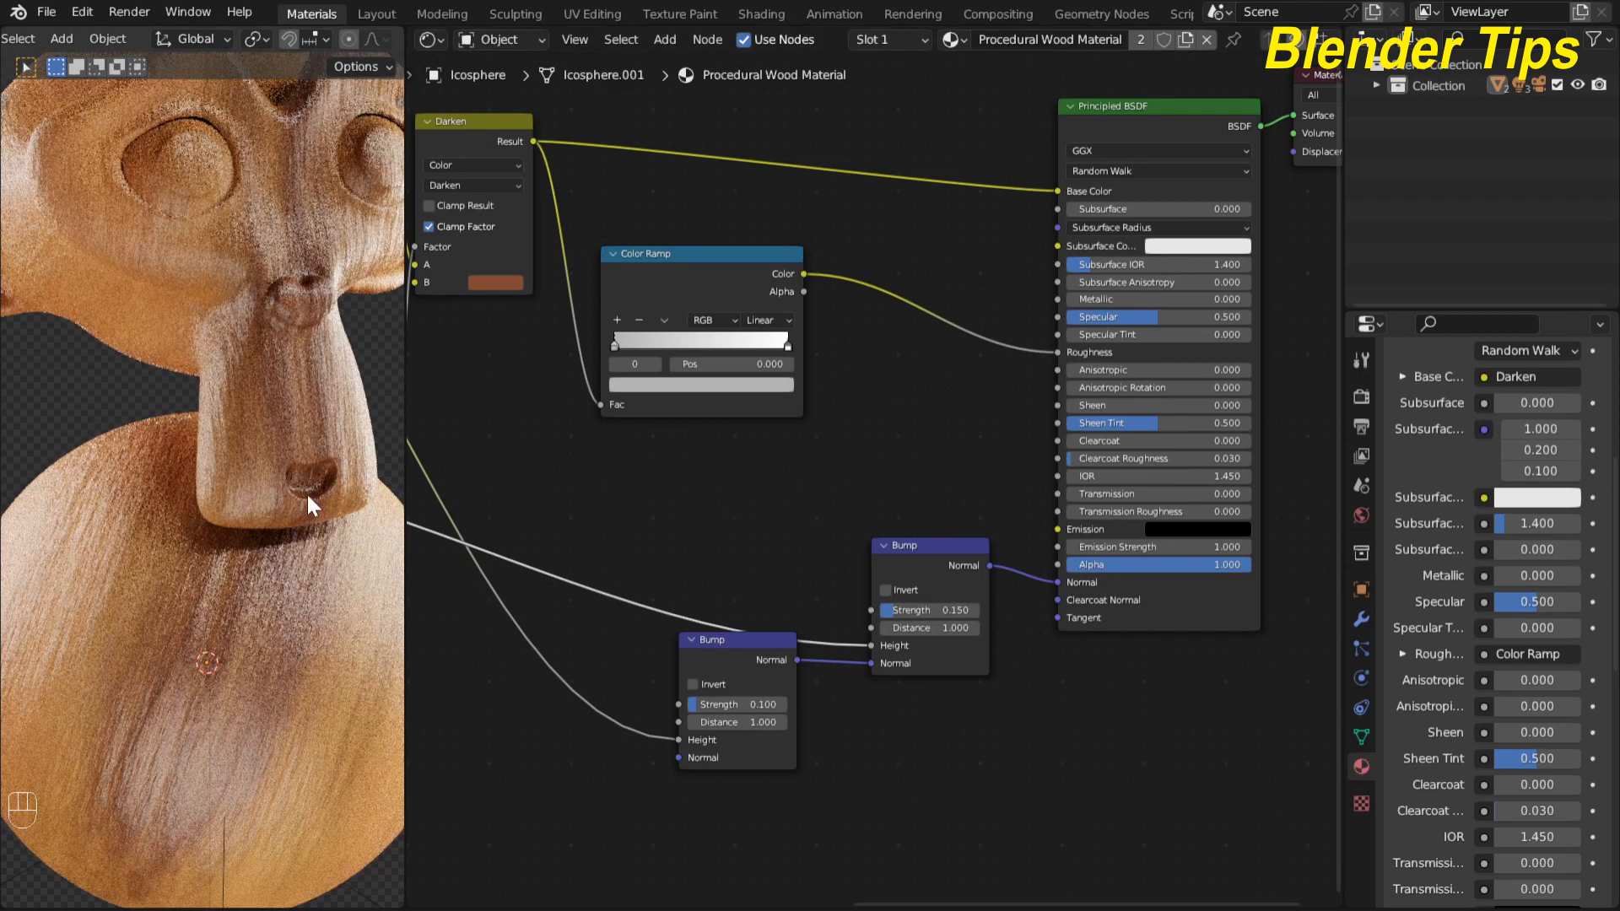
Step: Examine the bumped wood surface on both models and look over the complete node tree
scroll(306, 492, down, 2)
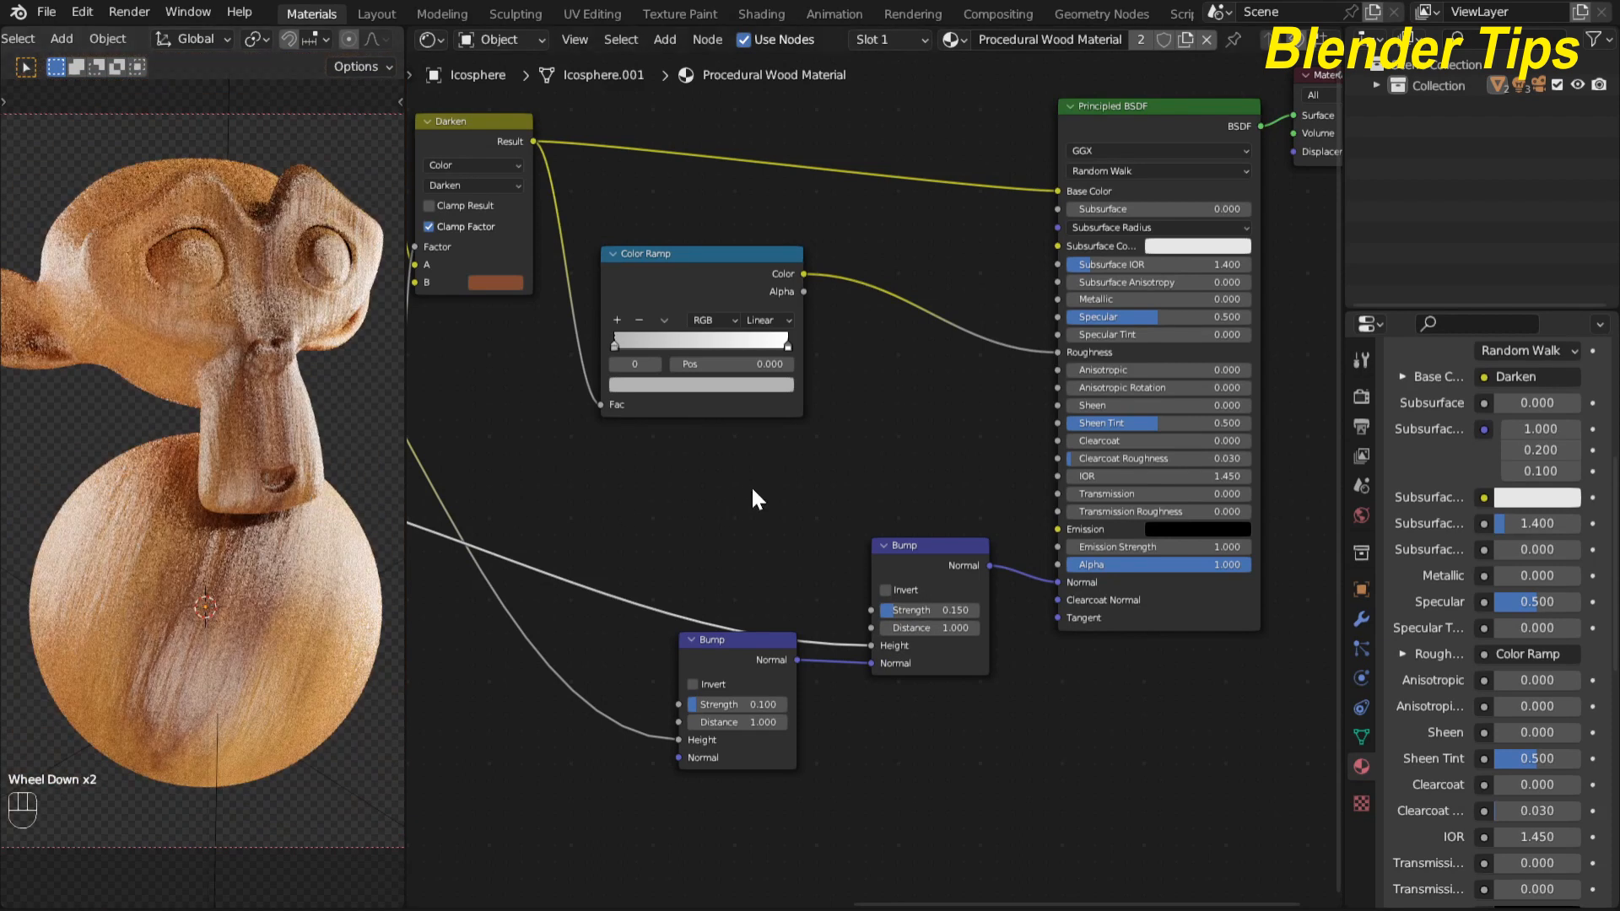
scroll(759, 496, down, 6)
middle_drag(578, 607, 689, 655)
scroll(375, 550, down, 2)
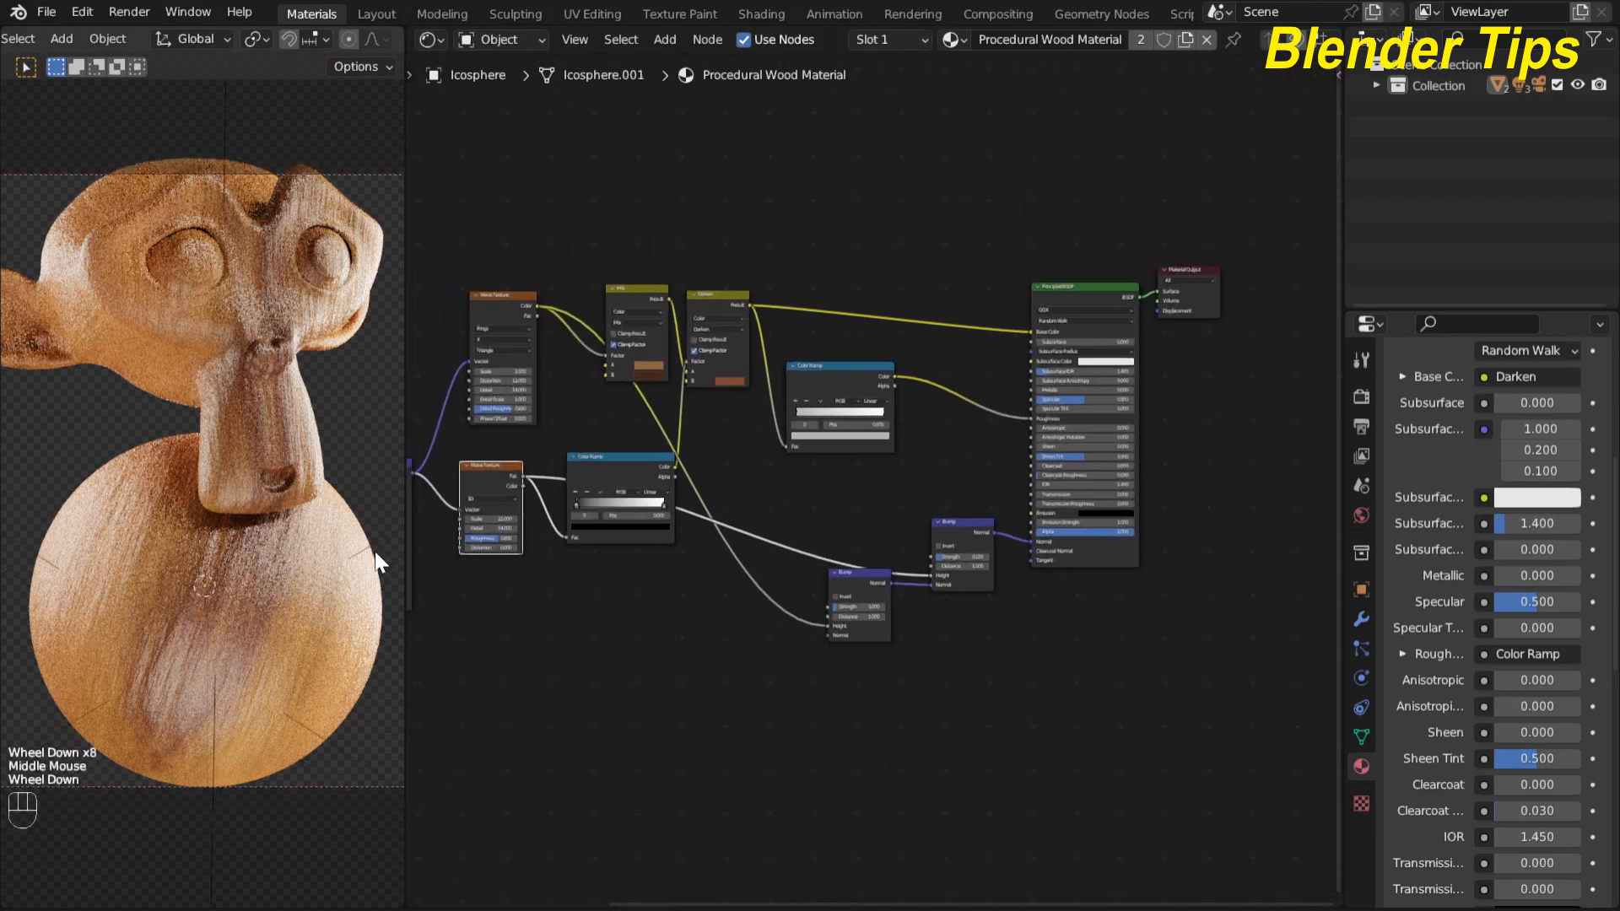
scroll(635, 572, down, 2)
middle_drag(635, 572, 778, 605)
scroll(781, 604, up, 6)
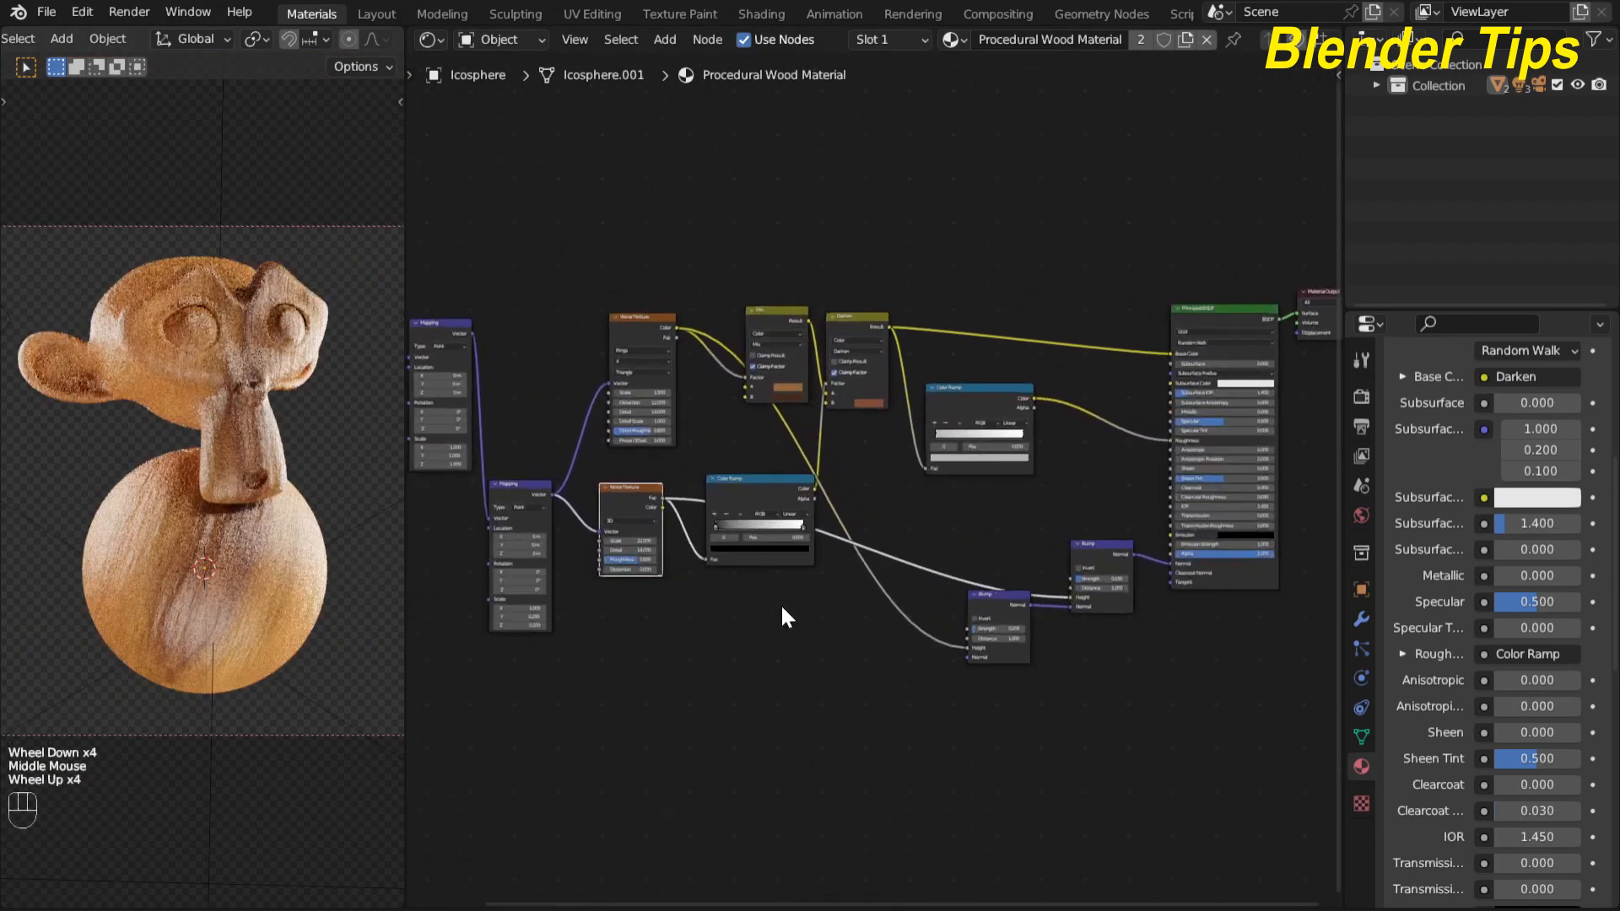
scroll(781, 604, down, 3)
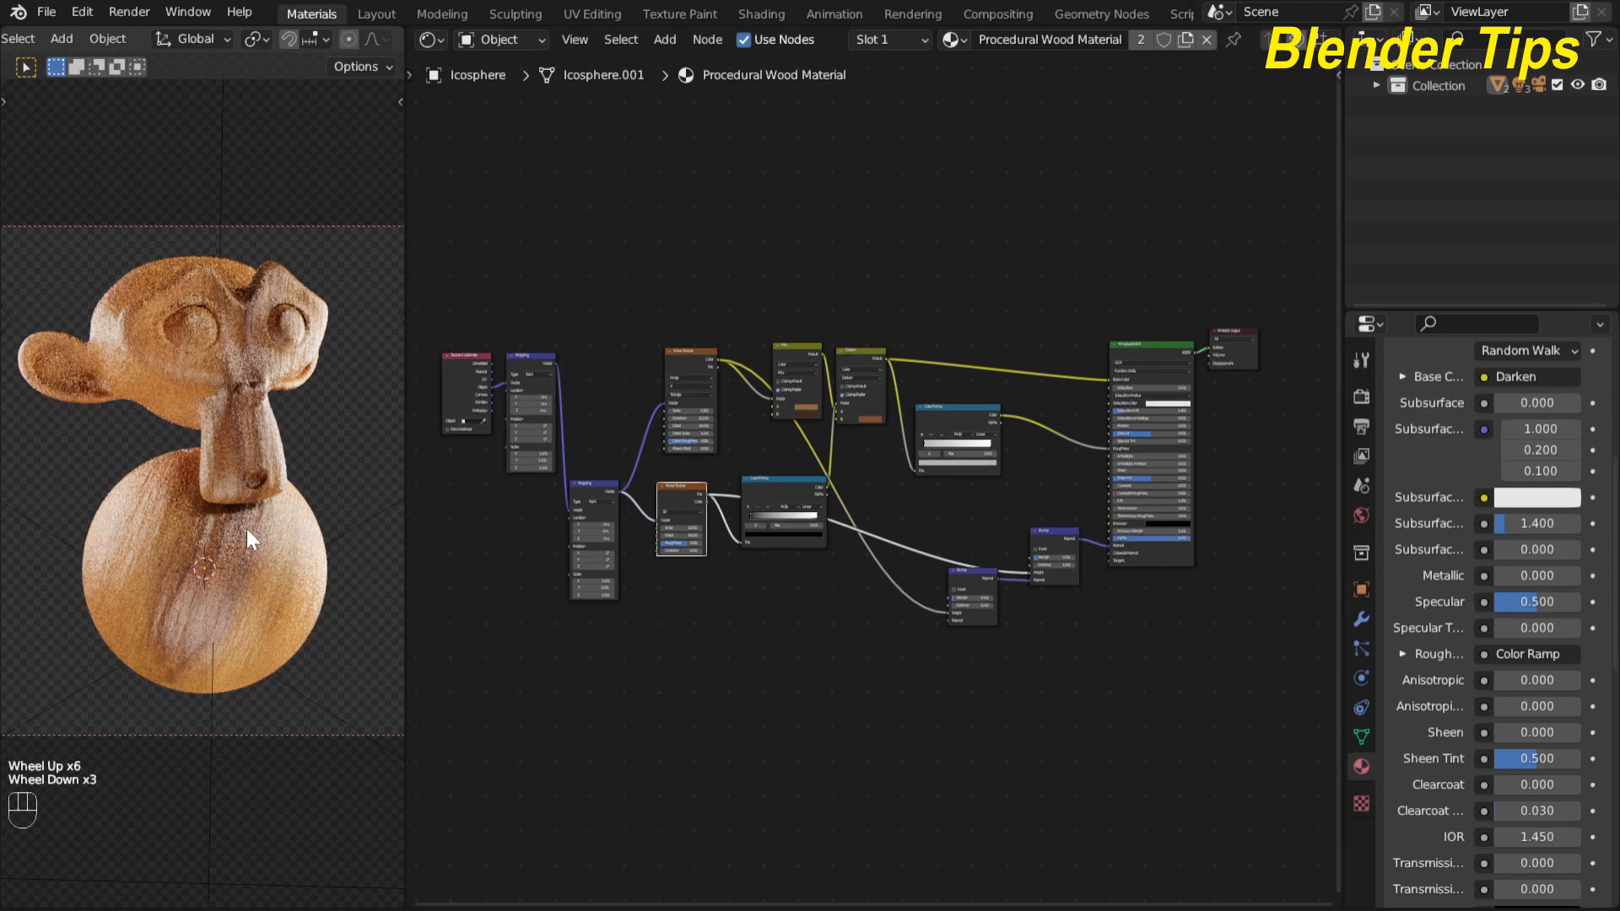
scroll(247, 528, up, 2)
scroll(246, 528, down, 3)
scroll(246, 528, up, 1)
Step: Render the current frame and examine the wood grain on the monkey head and sphere up close and in full view
key(F12)
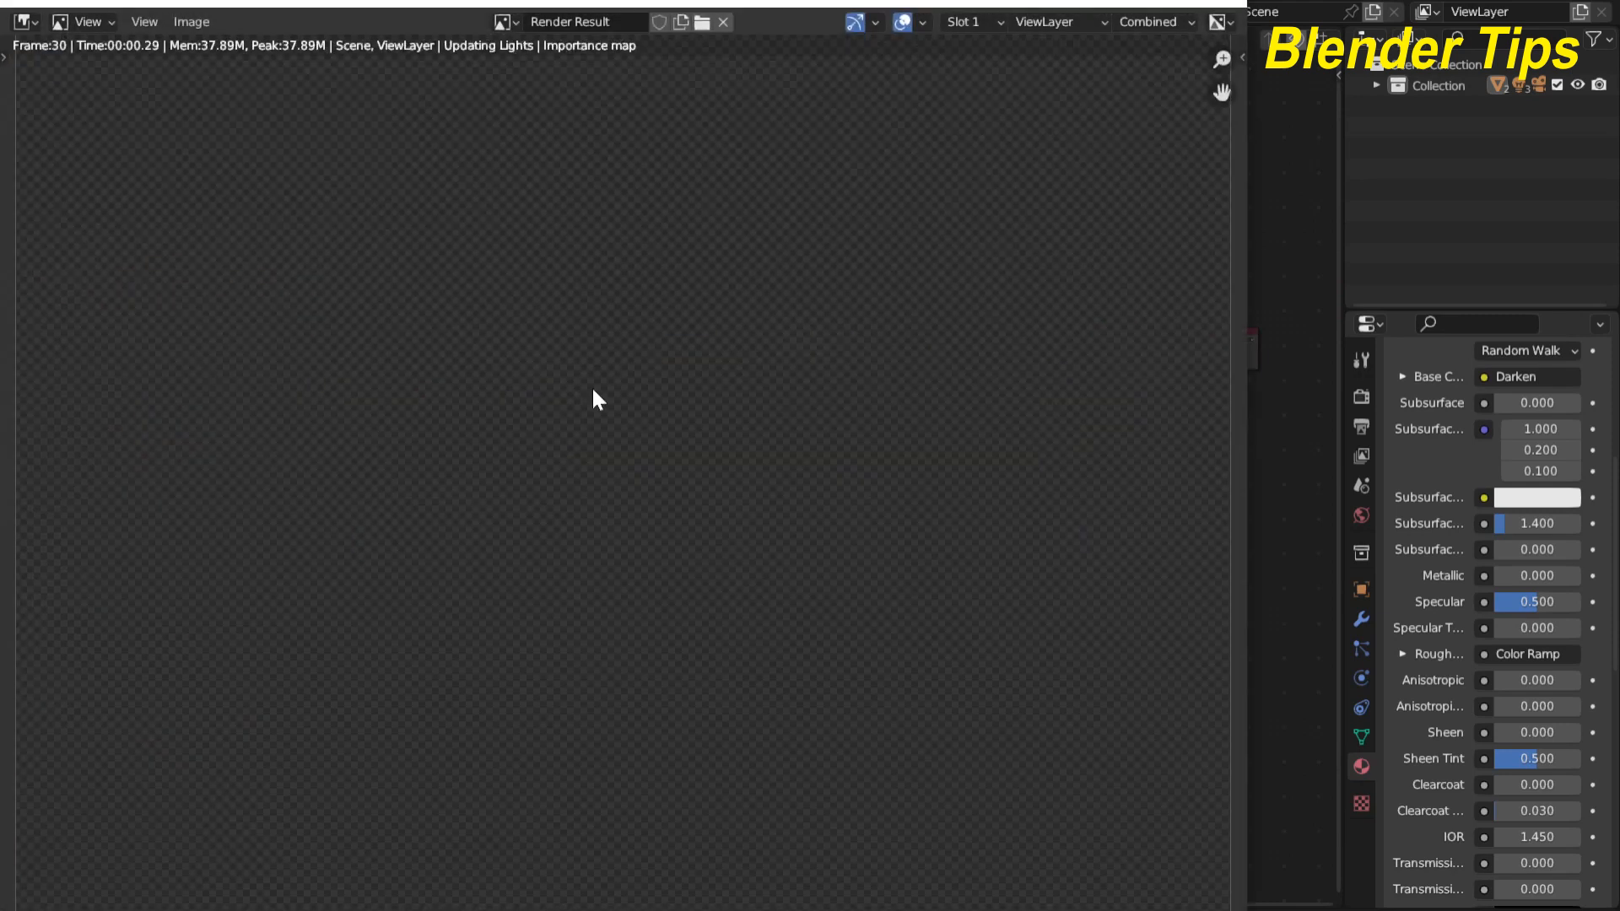
scroll(626, 369, down, 3)
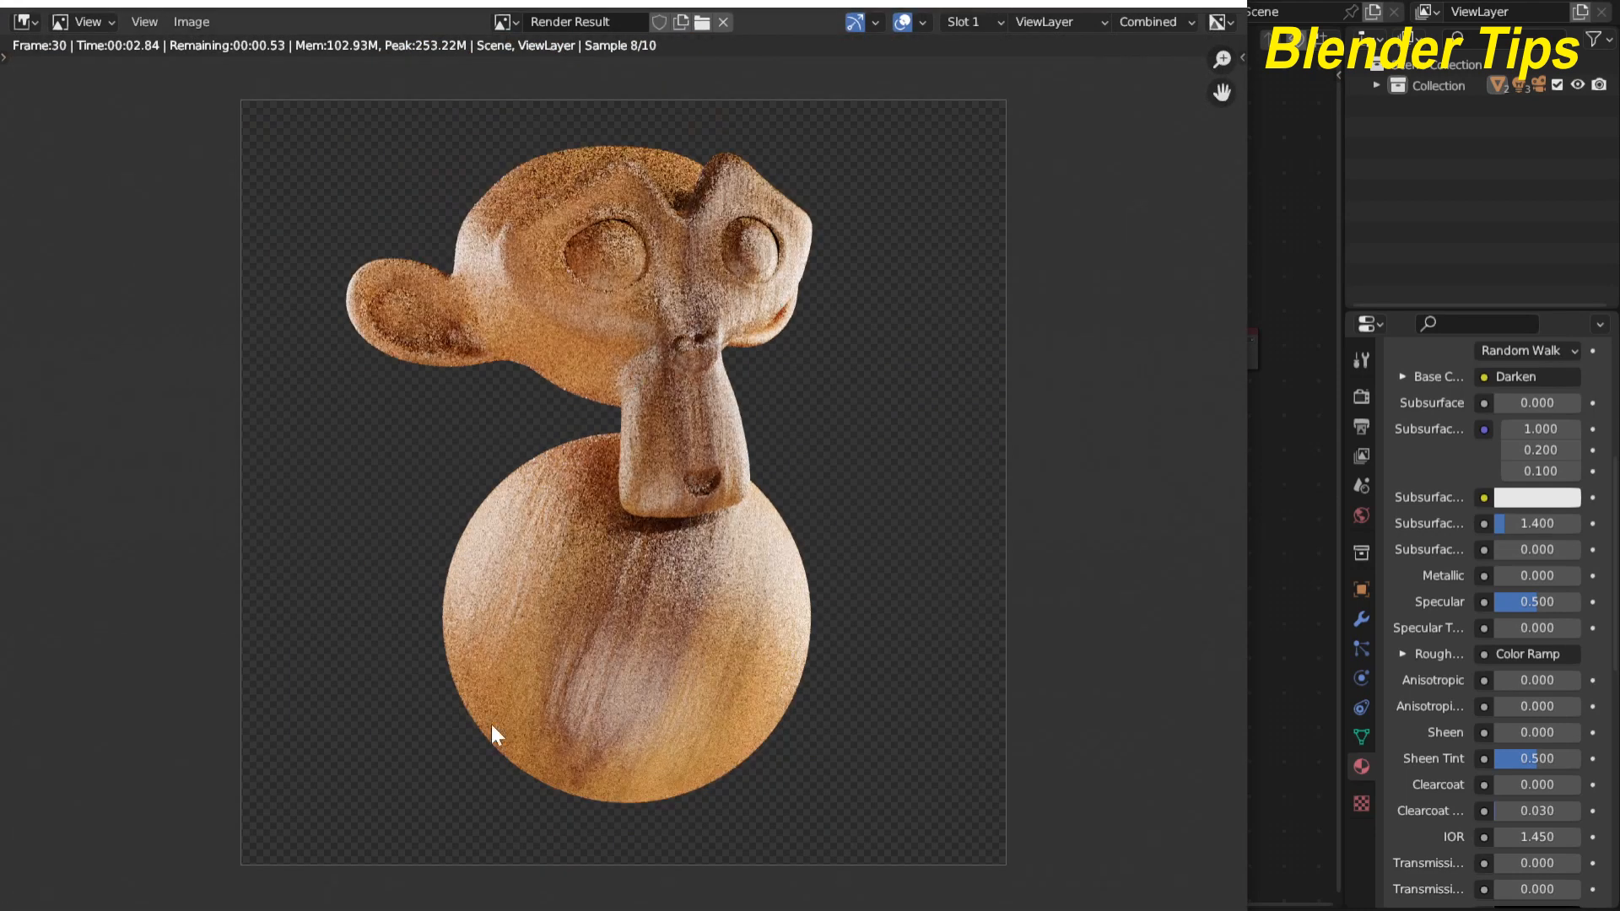
scroll(469, 498, up, 3)
scroll(480, 489, down, 3)
scroll(481, 493, up, 3)
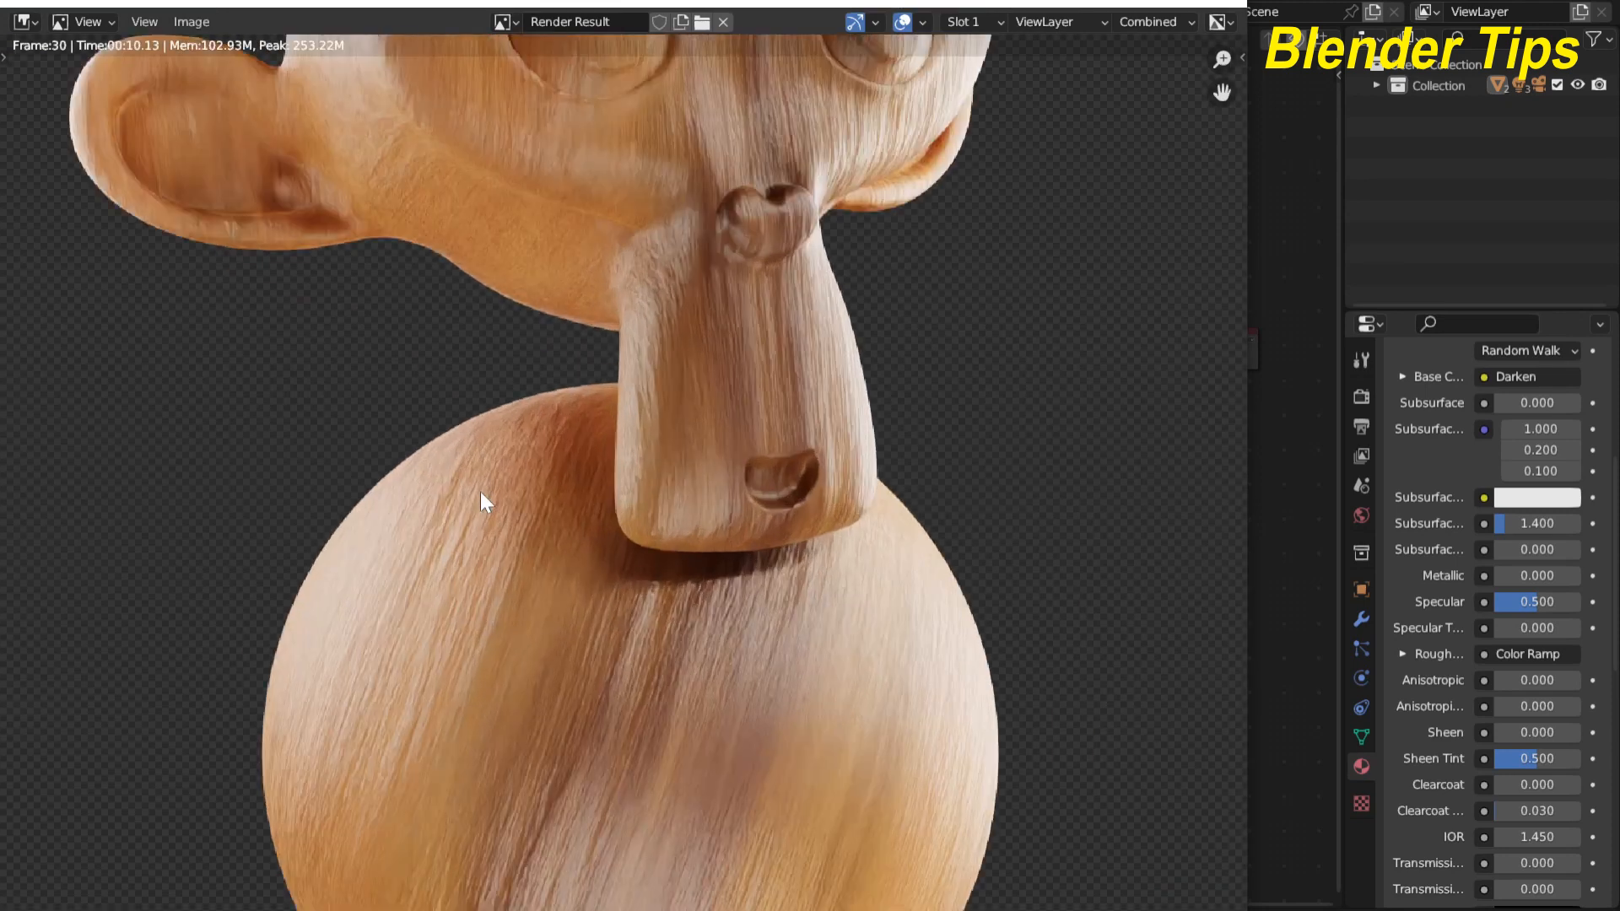
scroll(481, 492, down, 1)
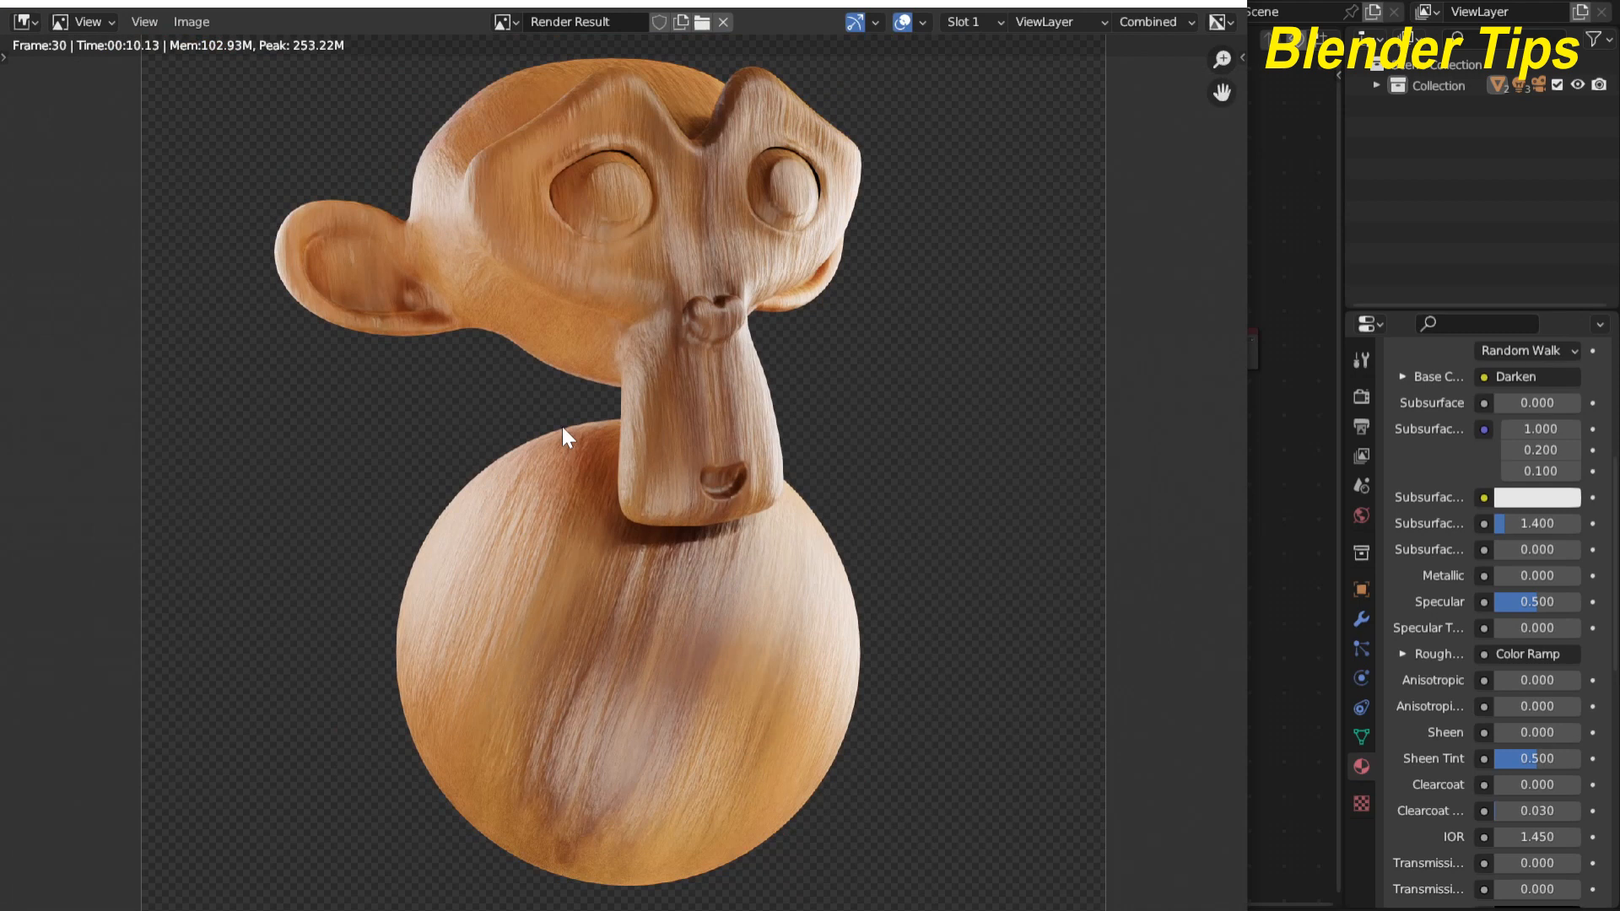
scroll(562, 428, down, 4)
scroll(562, 428, up, 2)
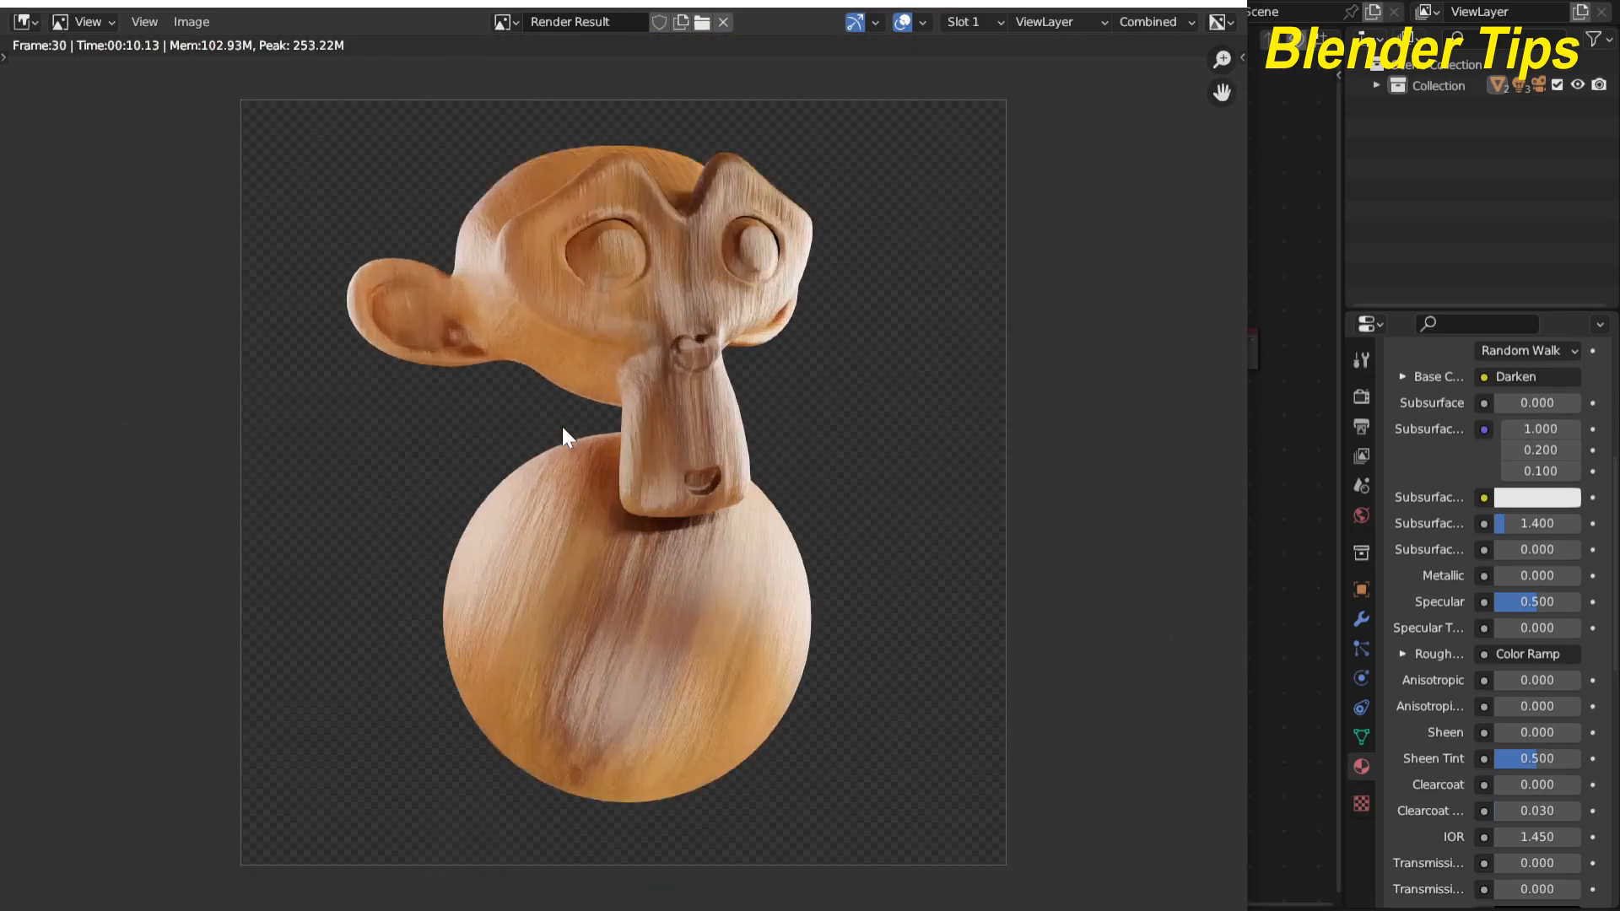